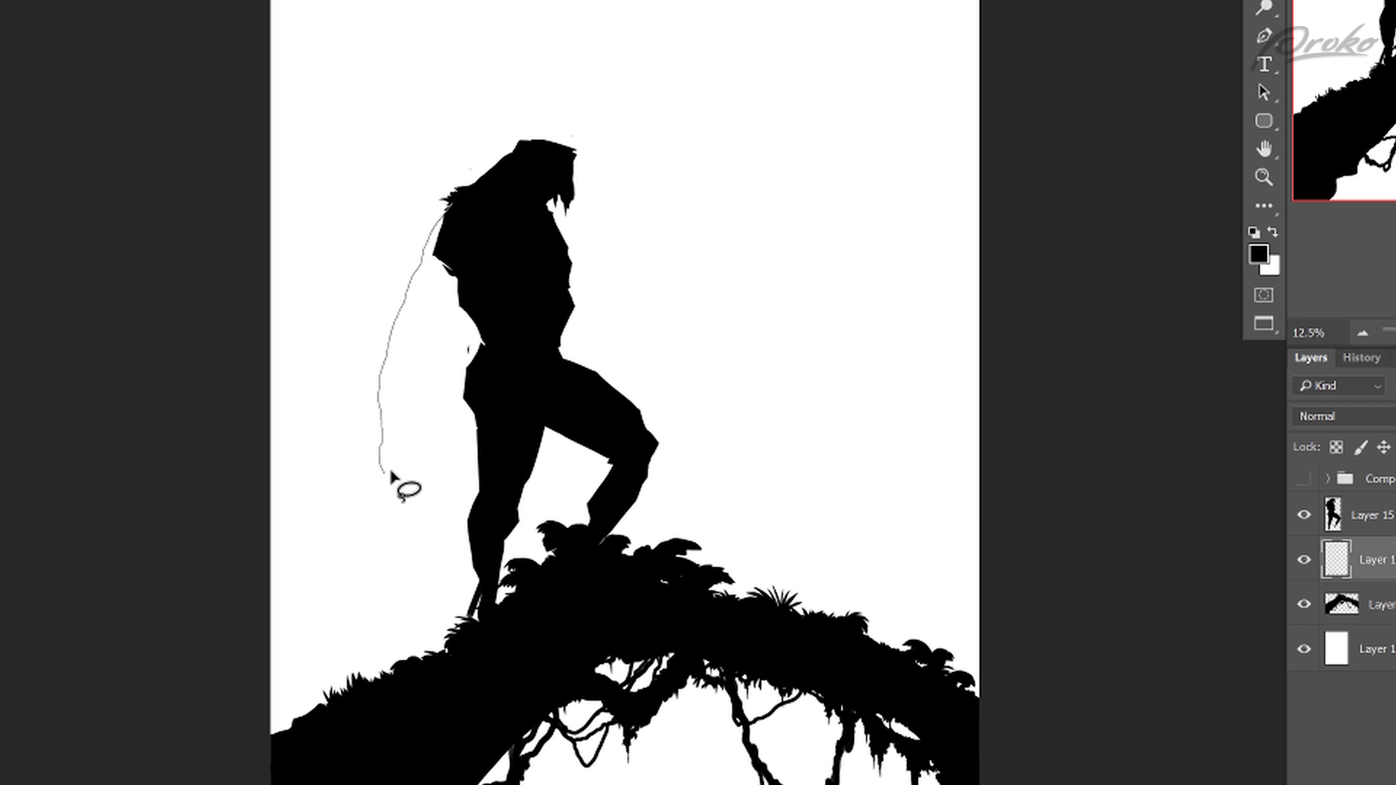
# Step: Fill the outlined arm with black and add a filled black fist at its end
pyautogui.press('g')
pyautogui.click(407, 359)
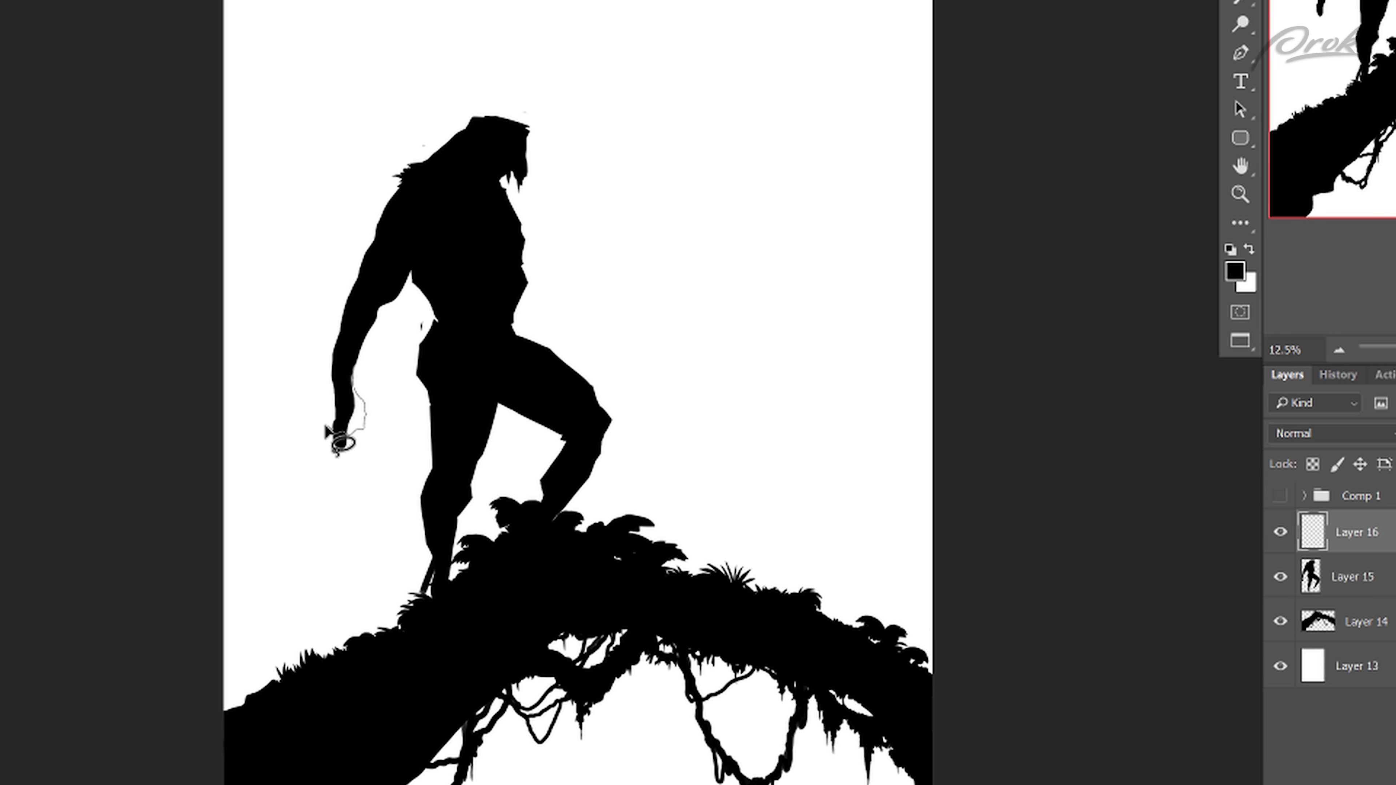
pyautogui.moveTo(326, 426)
pyautogui.mouseDown()
pyautogui.moveTo(343, 395)
pyautogui.moveTo(373, 502)
pyautogui.moveTo(343, 446)
pyautogui.mouseUp()
pyautogui.press('g')
pyautogui.click(352, 427)
pyautogui.hotkey('ctrl', 'd')
pyautogui.hotkey('alt', '[')
pyautogui.press('e')
pyautogui.hotkey('alt', ']')
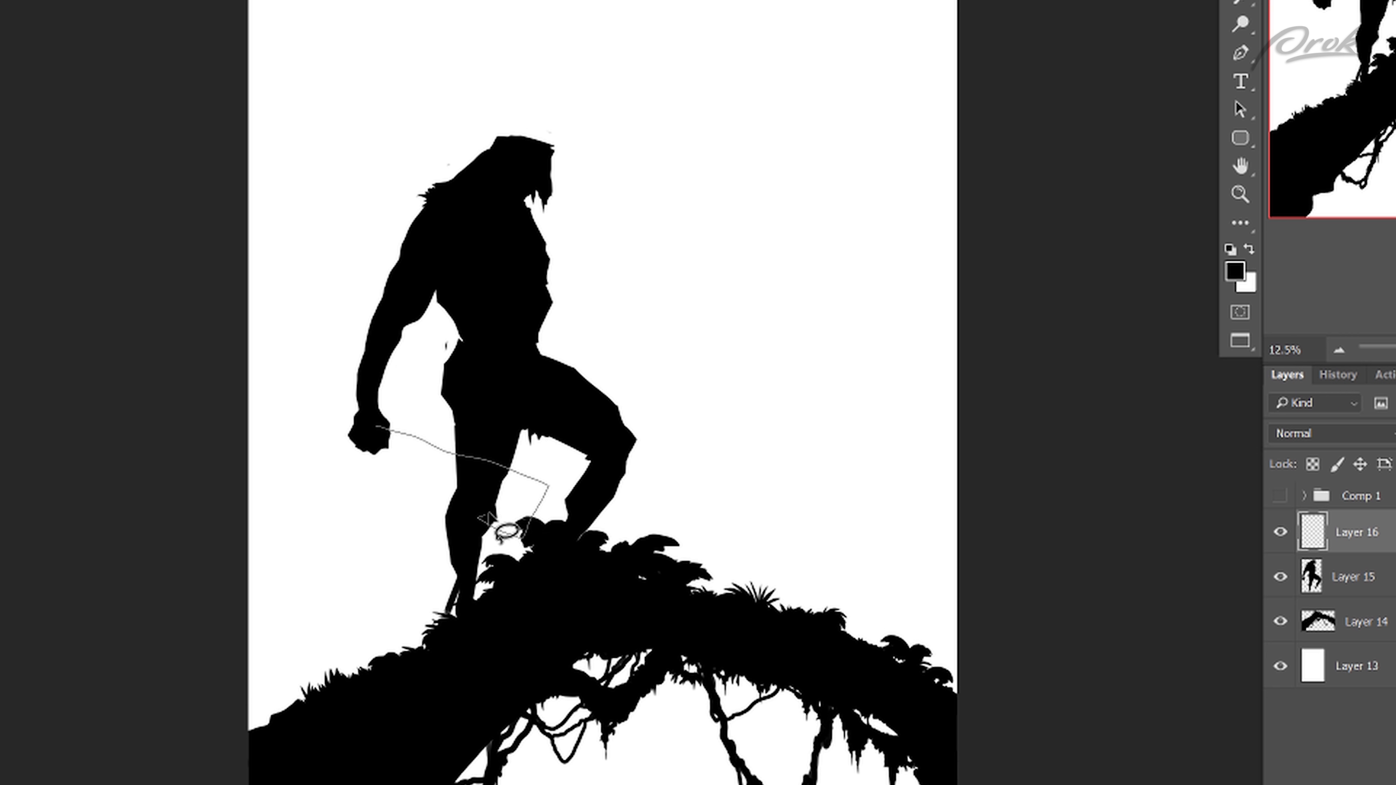
# Step: Lasso an axe shape held by the fist and fill a small round head in front of the raised knee with black
pyautogui.moveTo(484, 517)
pyautogui.mouseDown()
pyautogui.moveTo(507, 489)
pyautogui.moveTo(321, 427)
pyautogui.moveTo(335, 416)
pyautogui.moveTo(379, 440)
pyautogui.mouseUp()
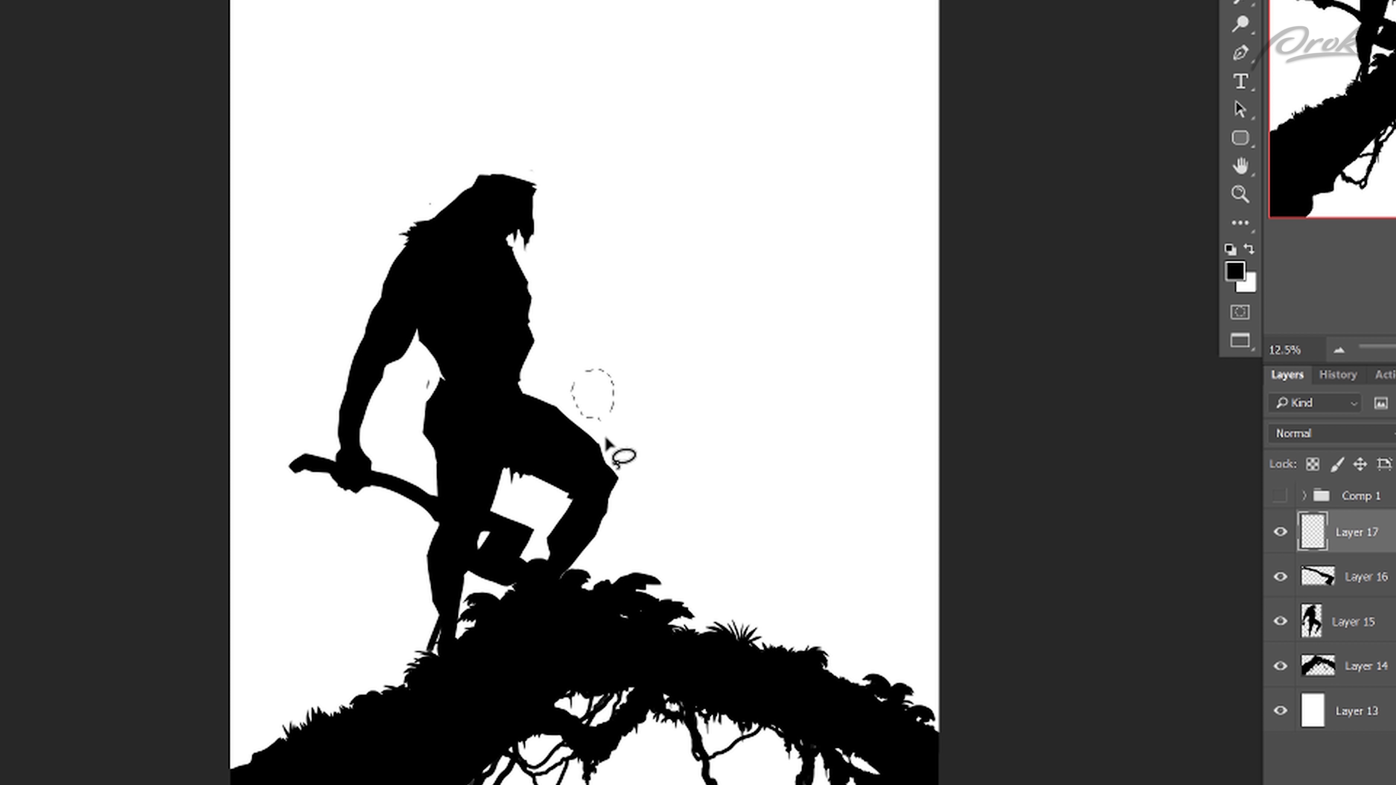
pyautogui.press('g')
pyautogui.click(591, 402)
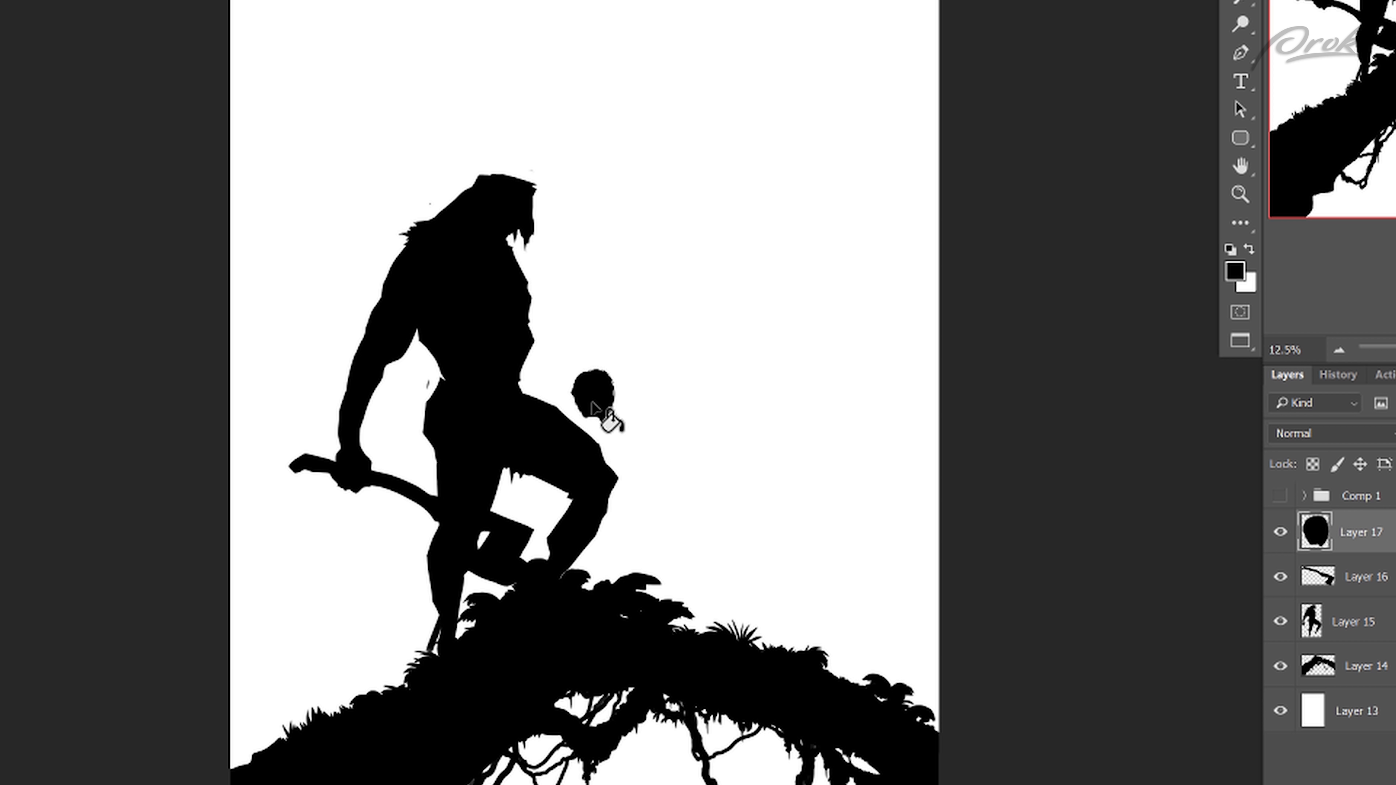
pyautogui.press('l')
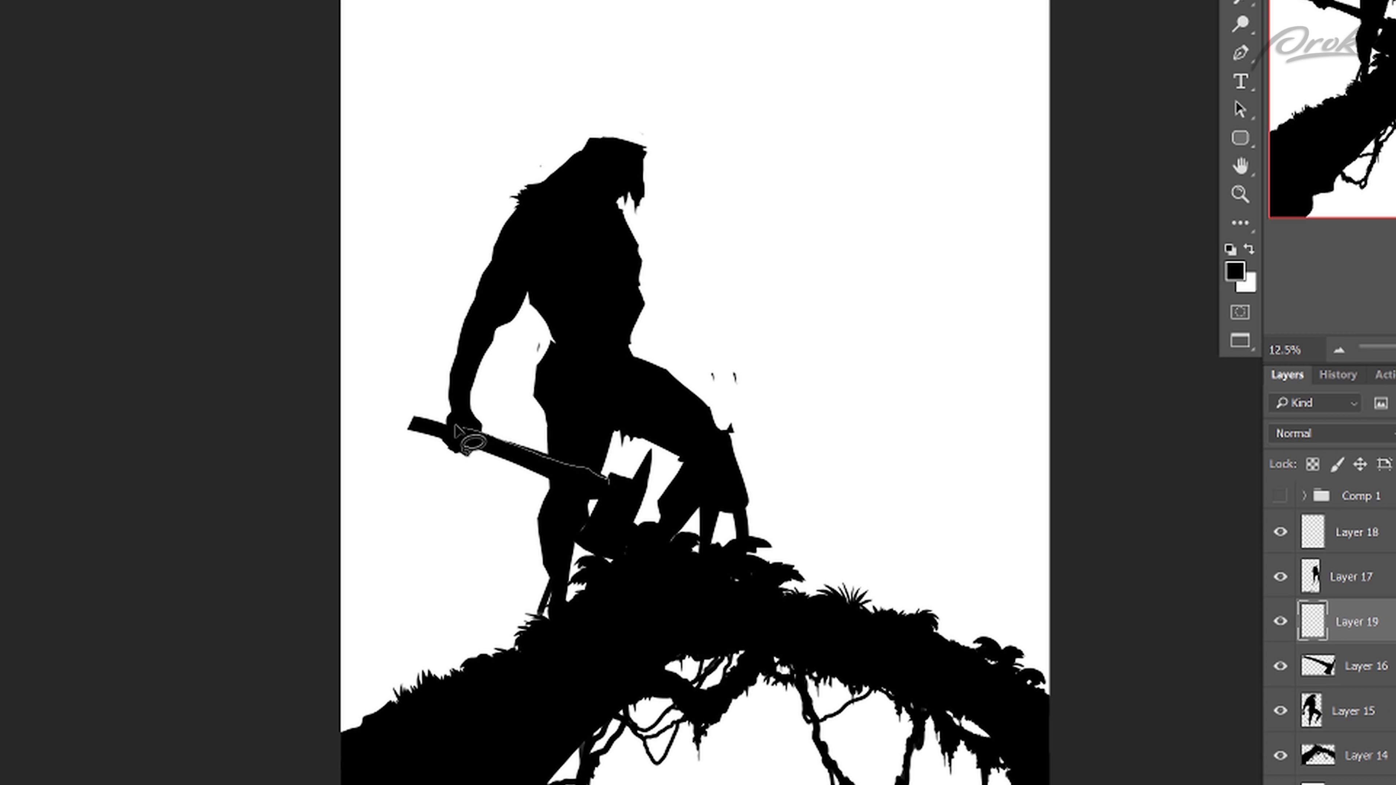
# Step: Outline a straighter axe handle through the fist, fill it with black and merge it into the layer below
pyautogui.moveTo(457, 426)
pyautogui.mouseDown()
pyautogui.moveTo(396, 418)
pyautogui.moveTo(396, 433)
pyautogui.moveTo(604, 482)
pyautogui.mouseUp()
pyautogui.hotkey('alt', 'BackSpace')
pyautogui.hotkey('ctrl', 'd')
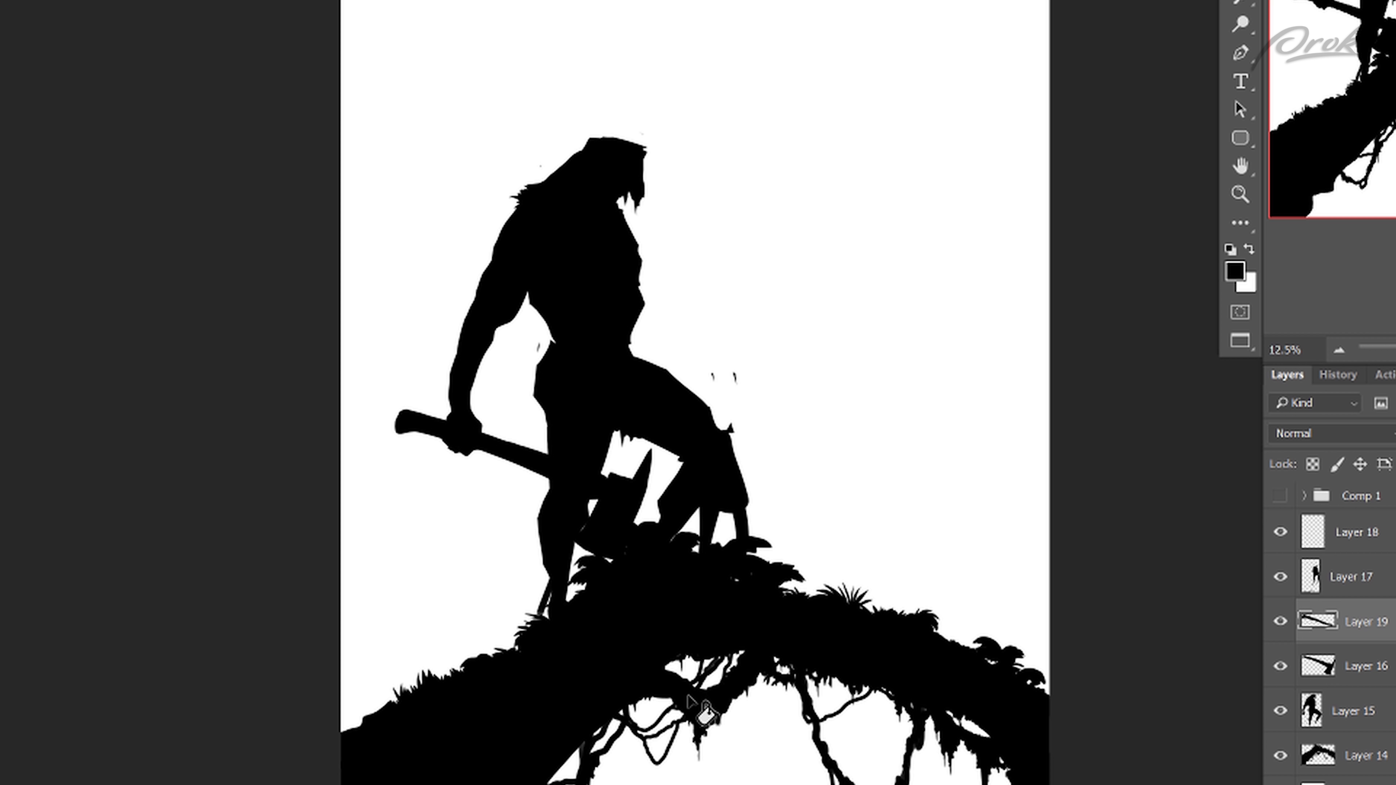
pyautogui.hotkey('ctrl', 'e')
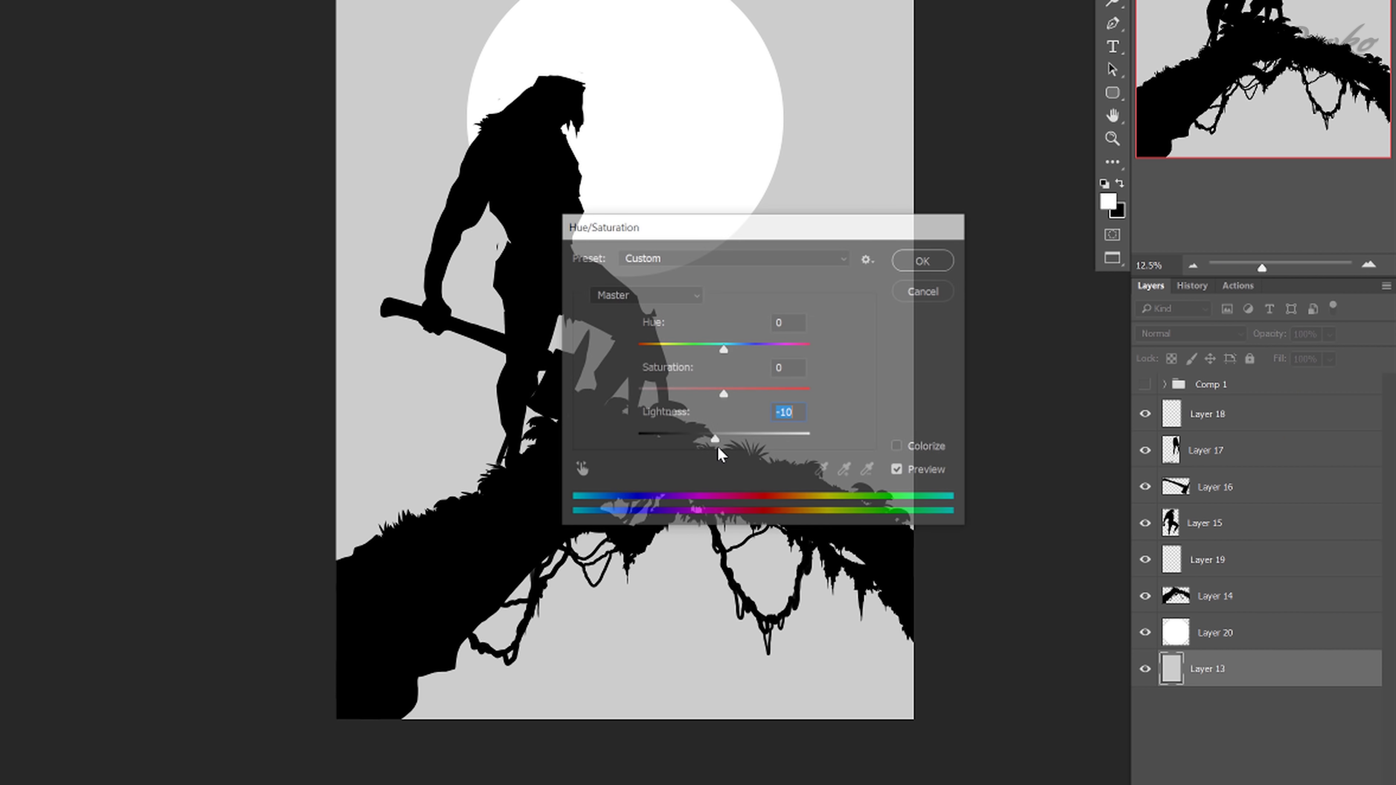
# Step: Apply a Hue/Saturation lightness of -10 to the background layer and add a new layer above the moon circle
pyautogui.press('Return')
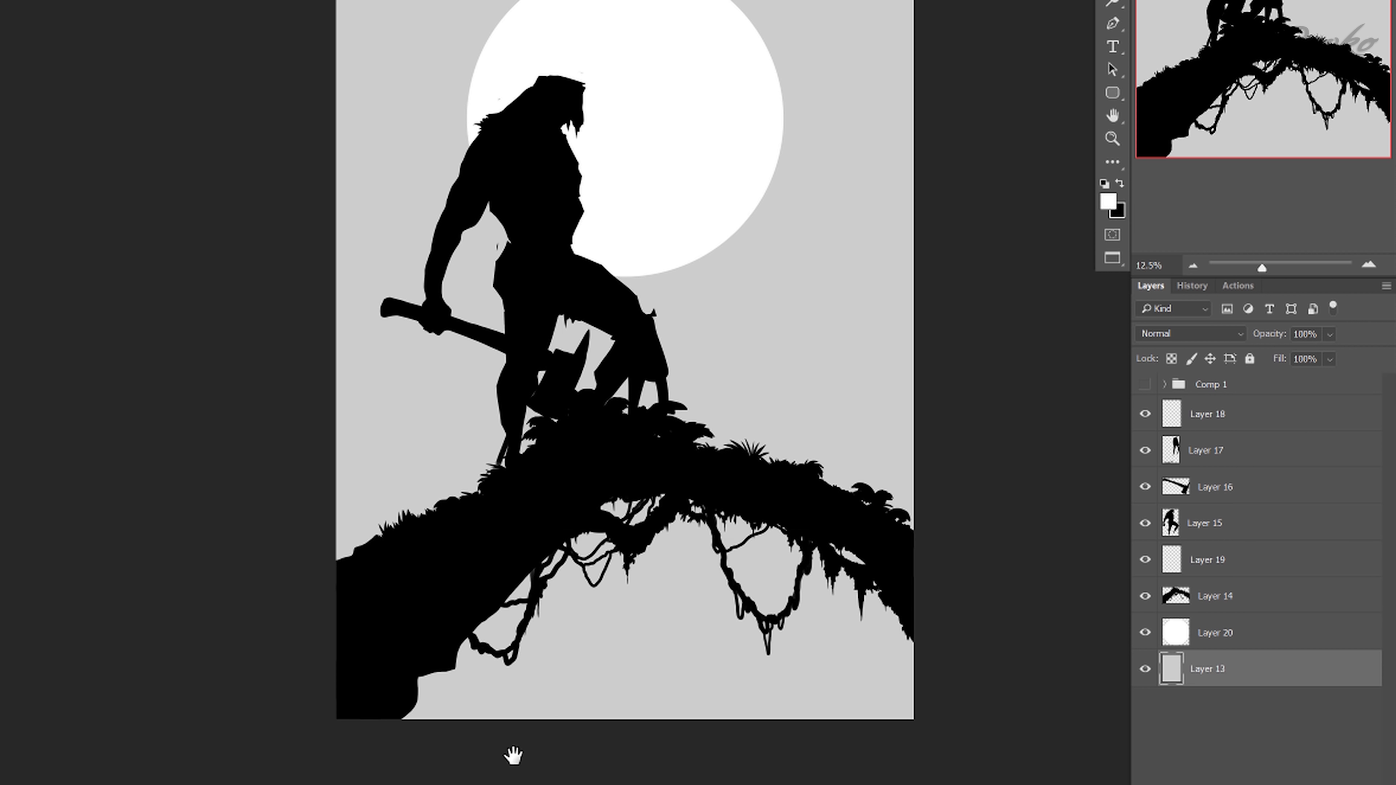
pyautogui.scroll(2, 533, 748)
pyautogui.click(1210, 638)
pyautogui.hotkey('ctrl', 'shift', 'alt', 'n')
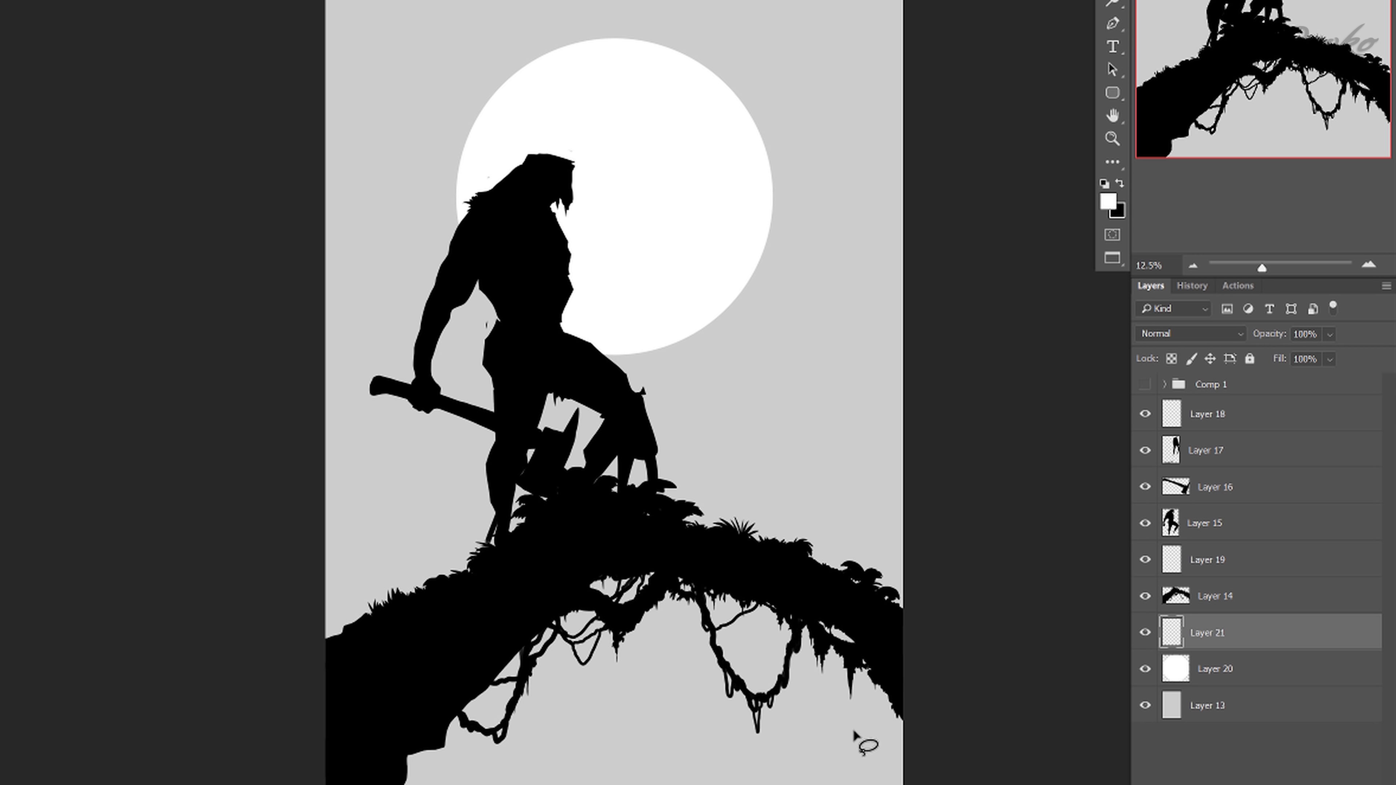
# Step: Lasso a broad sloping hill band behind the log and fill it with dark grey
pyautogui.moveTo(311, 378)
pyautogui.mouseDown()
pyautogui.moveTo(415, 444)
pyautogui.moveTo(462, 504)
pyautogui.moveTo(790, 727)
pyautogui.moveTo(483, 661)
pyautogui.moveTo(178, 423)
pyautogui.moveTo(222, 401)
pyautogui.mouseUp()
pyautogui.hotkey('shift', 'F6')
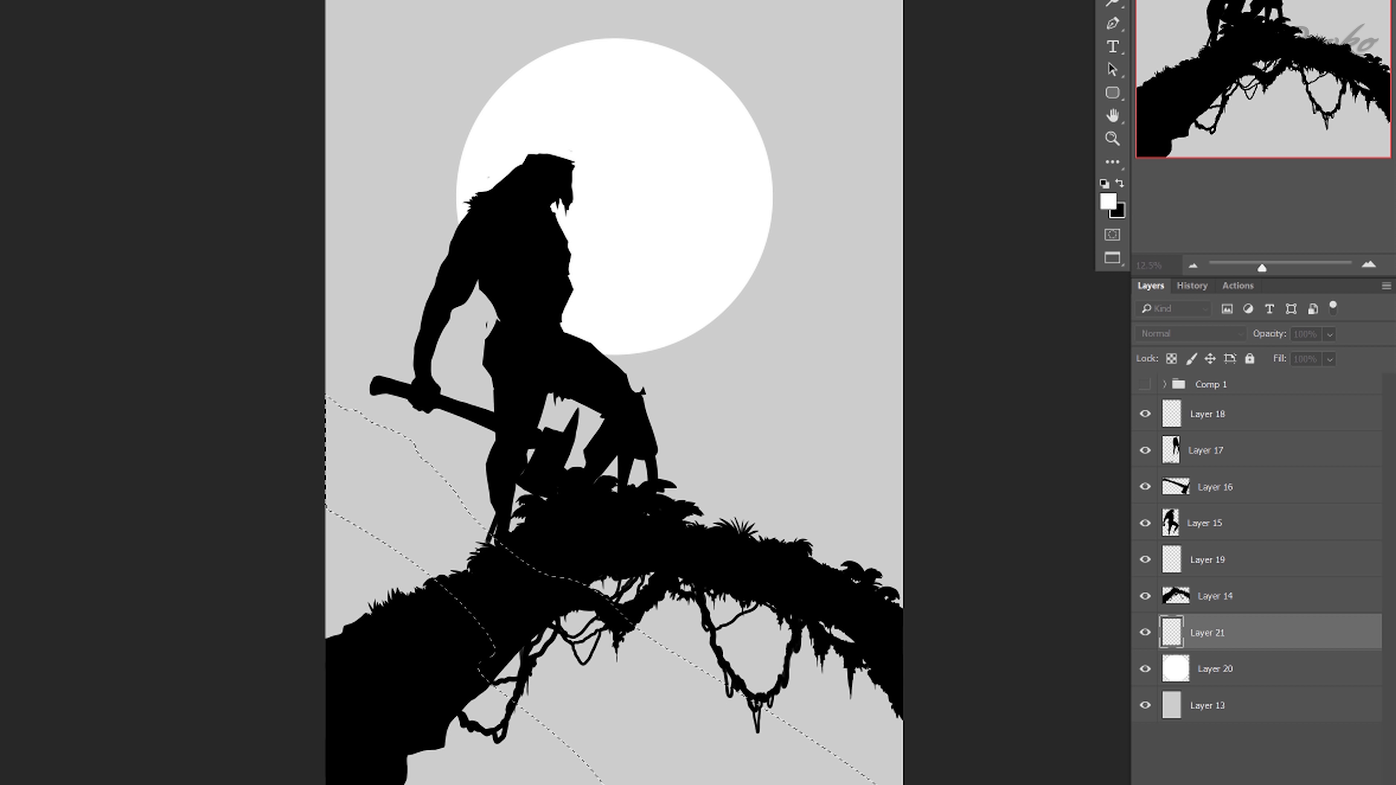
pyautogui.press('Return')
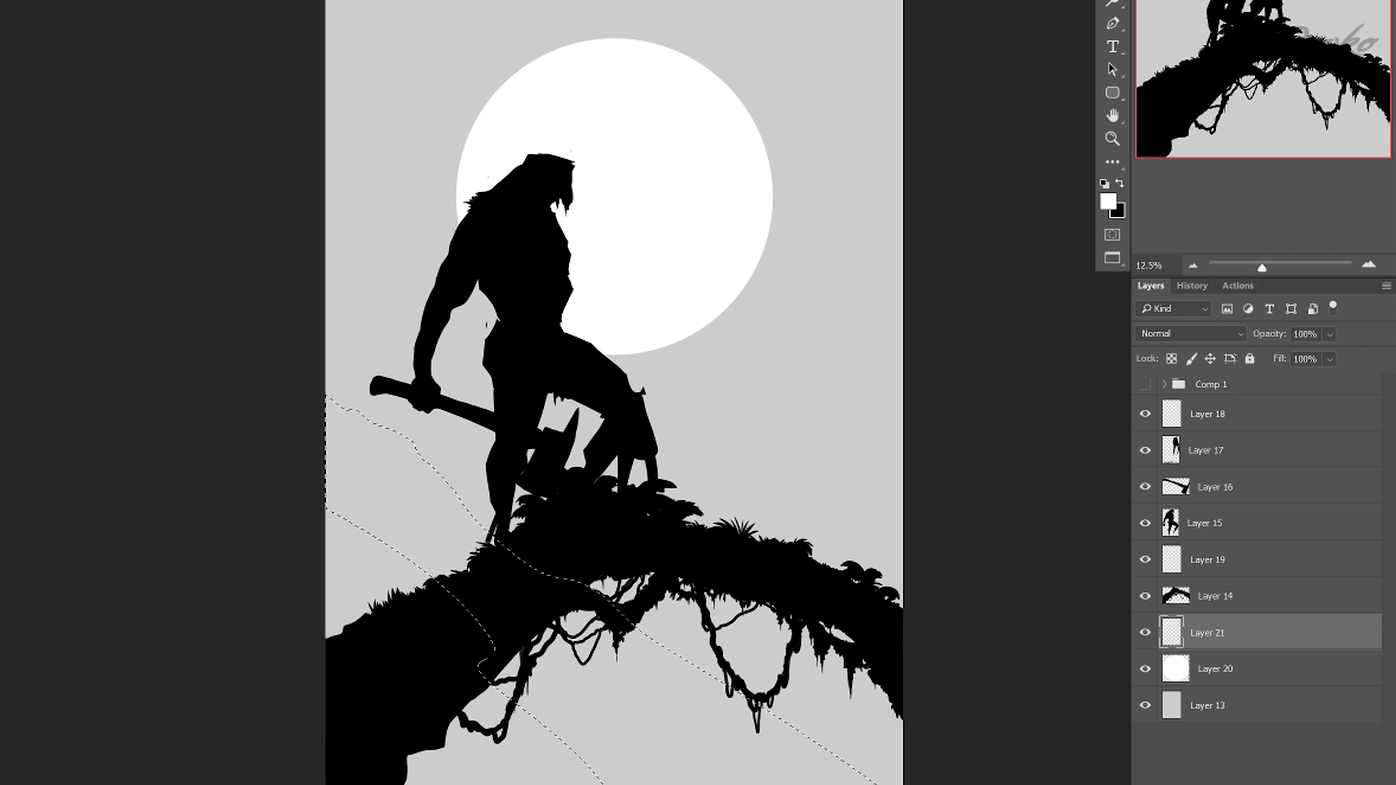
pyautogui.hotkey('alt', 'BackSpace')
pyautogui.hotkey('ctrl', 'd')
# Step: Transform the grey hill band and shift it lower behind the log
pyautogui.hotkey('ctrl', 't')
pyautogui.moveTo(188, 383); pyautogui.dragTo(115, 490)
pyautogui.press('Return')
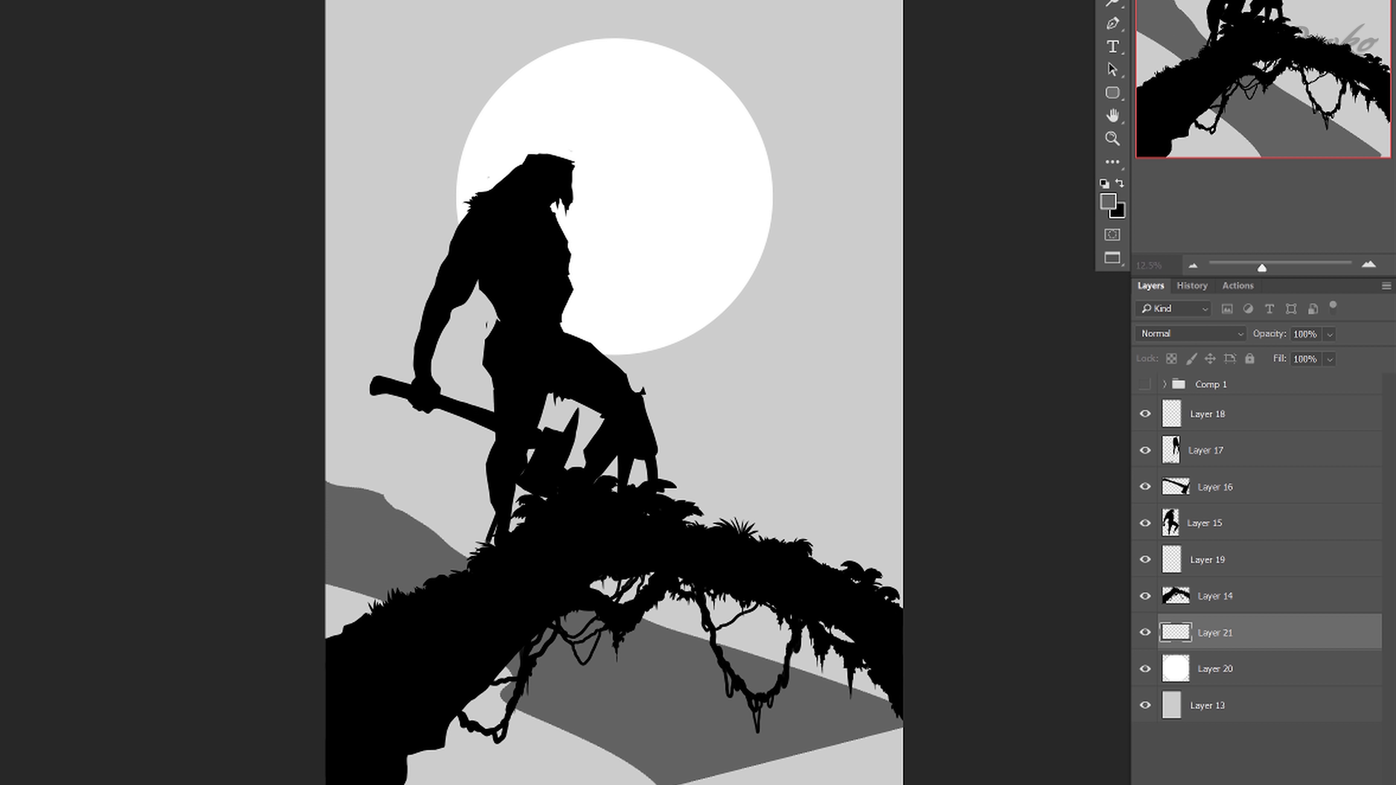
pyautogui.moveTo(588, 709); pyautogui.dragTo(536, 774)
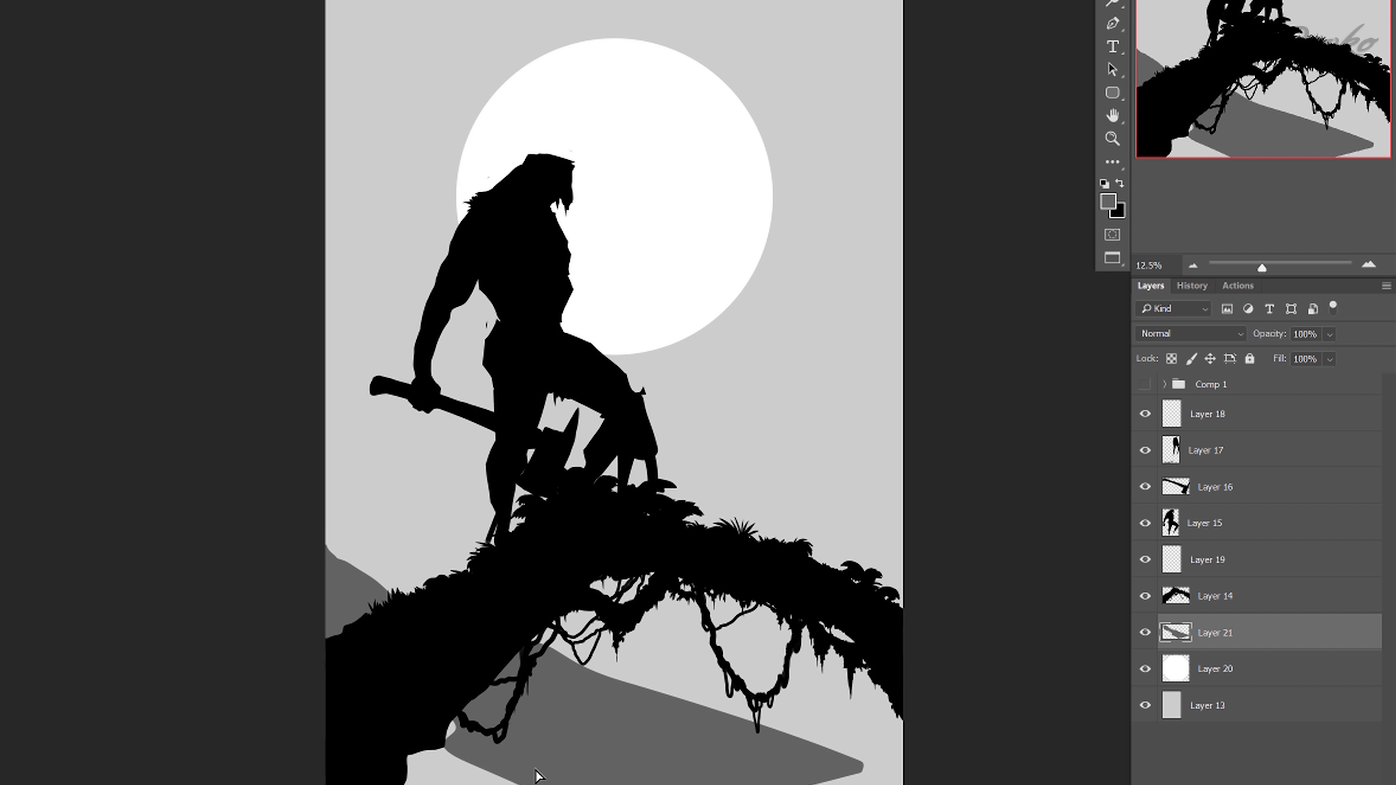
# Step: On a new layer, lasso a second hill rising toward the canvas's right edge and fill it with dark grey
pyautogui.hotkey('ctrl', 'alt', 'shift', 'n')
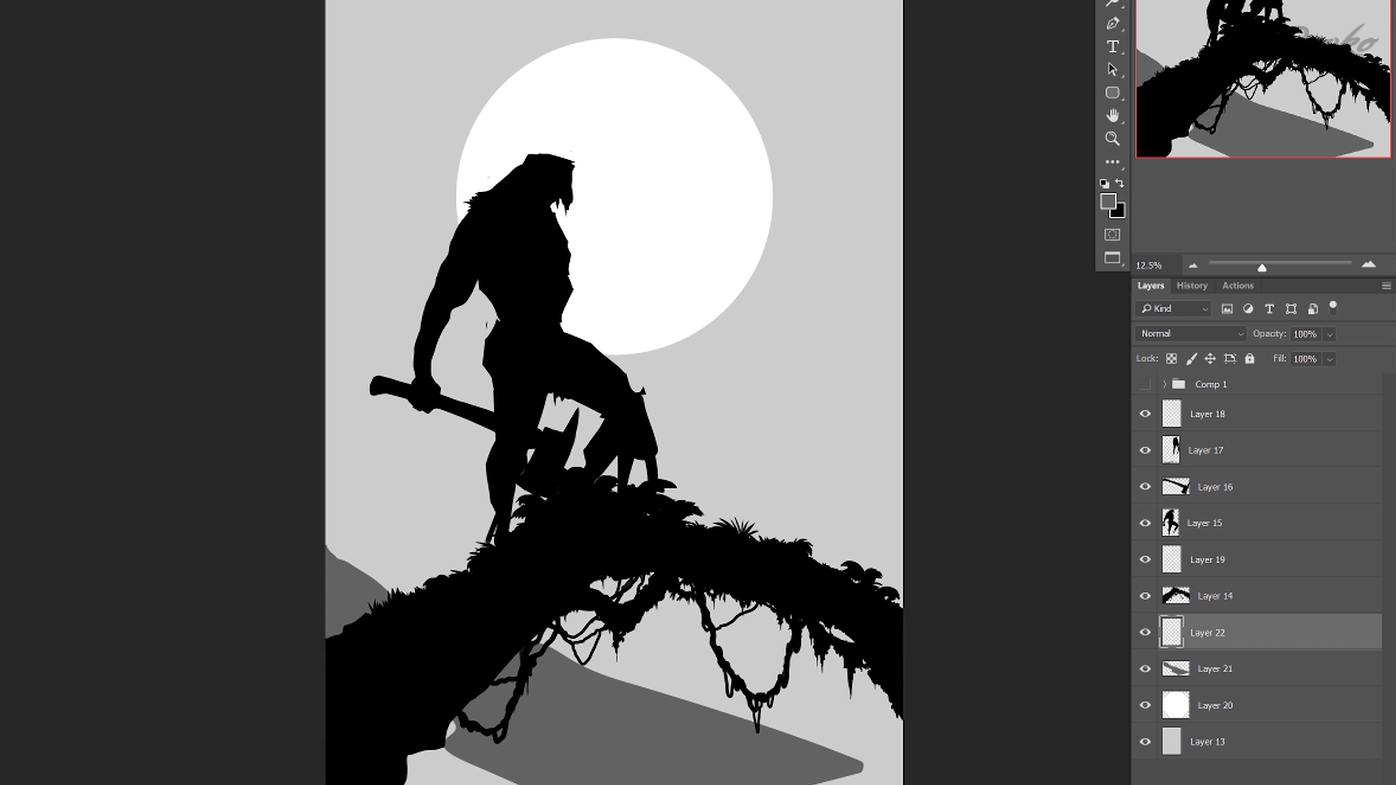
pyautogui.moveTo(629, 693)
pyautogui.mouseDown()
pyautogui.moveTo(698, 651)
pyautogui.moveTo(719, 614)
pyautogui.moveTo(742, 616)
pyautogui.moveTo(943, 506)
pyautogui.moveTo(513, 735)
pyautogui.moveTo(915, 719)
pyautogui.mouseUp()
pyautogui.press('g')
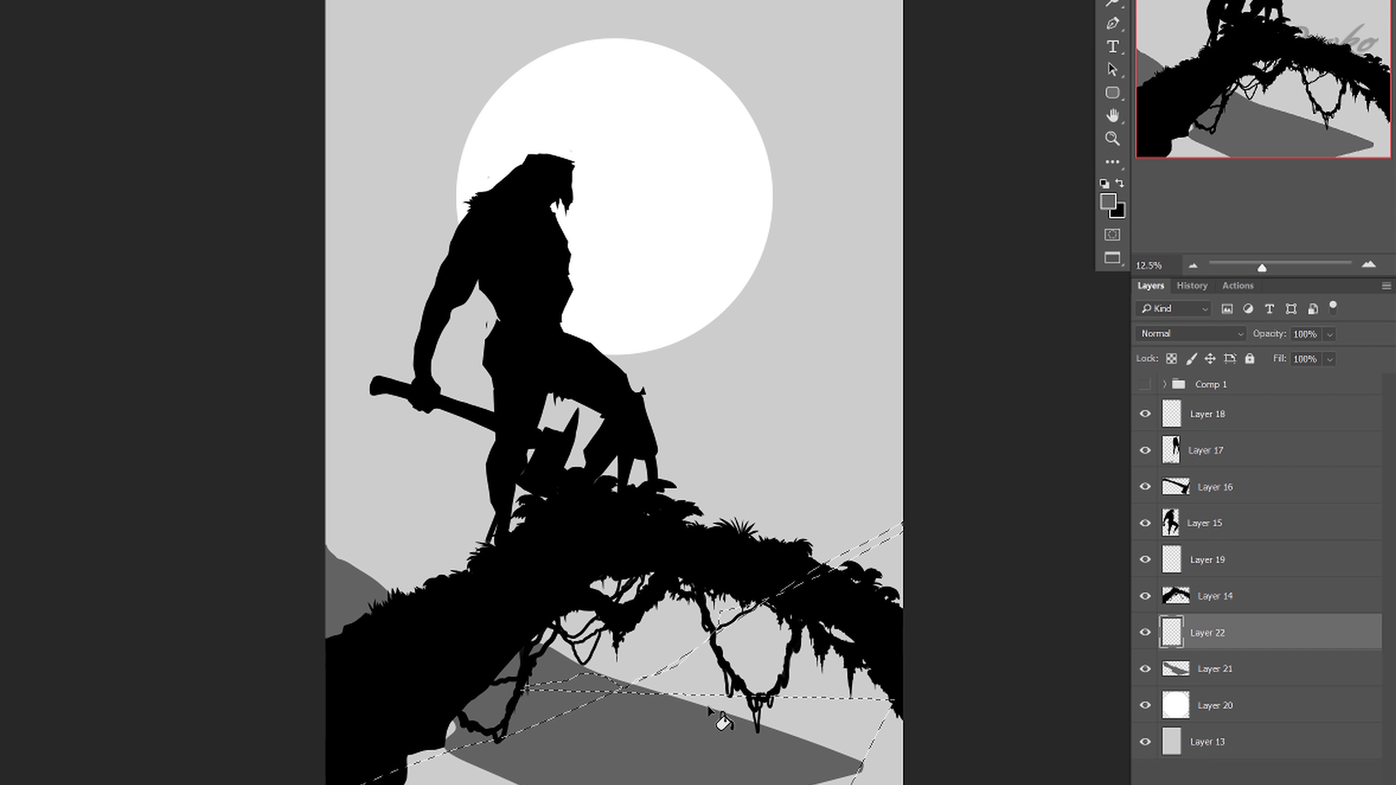
pyautogui.click(709, 711)
pyautogui.hotkey('ctrl', 'd')
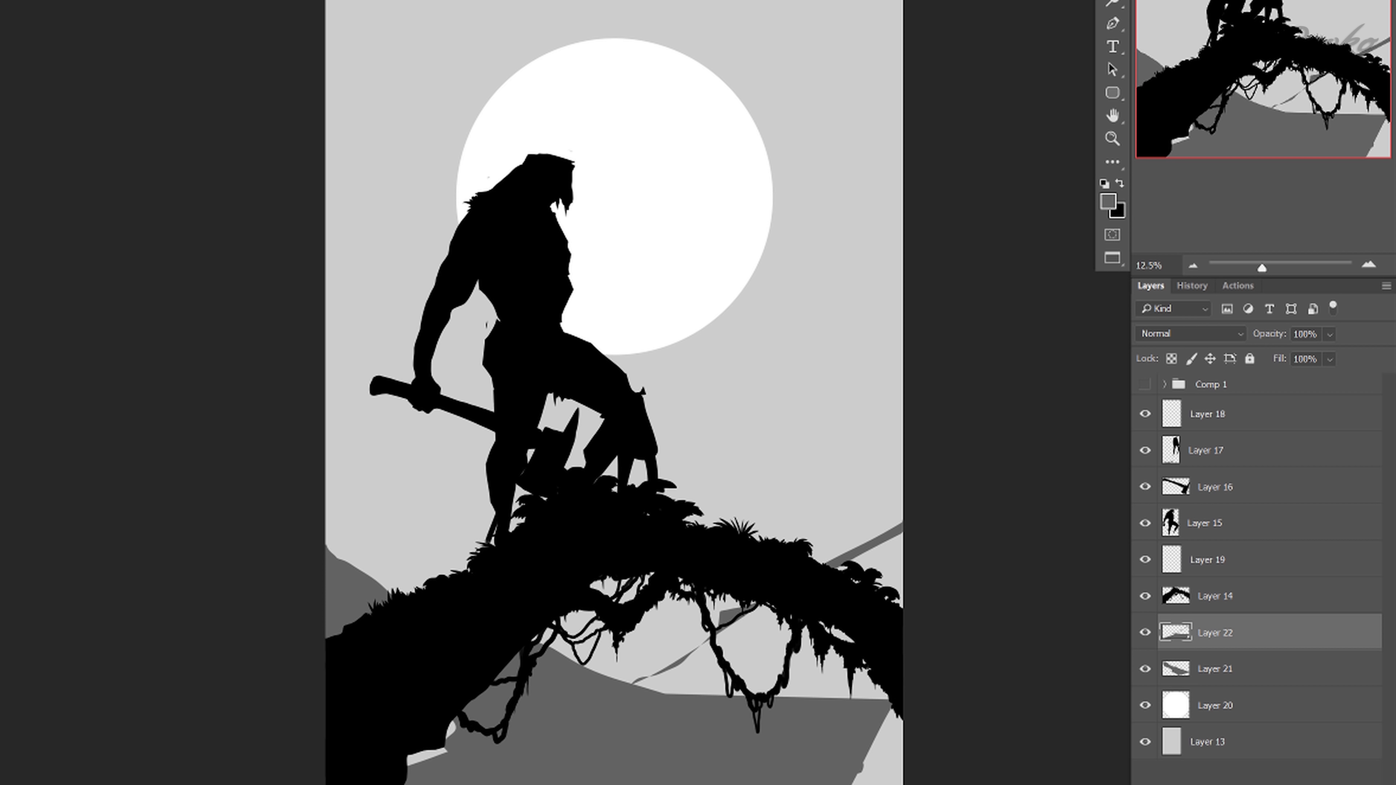
# Step: Lasso an extension of the right-hand hill's slope down into the valley and undo the last edit
pyautogui.press('l')
pyautogui.moveTo(870, 529)
pyautogui.mouseDown()
pyautogui.moveTo(698, 665)
pyautogui.moveTo(571, 710)
pyautogui.mouseUp()
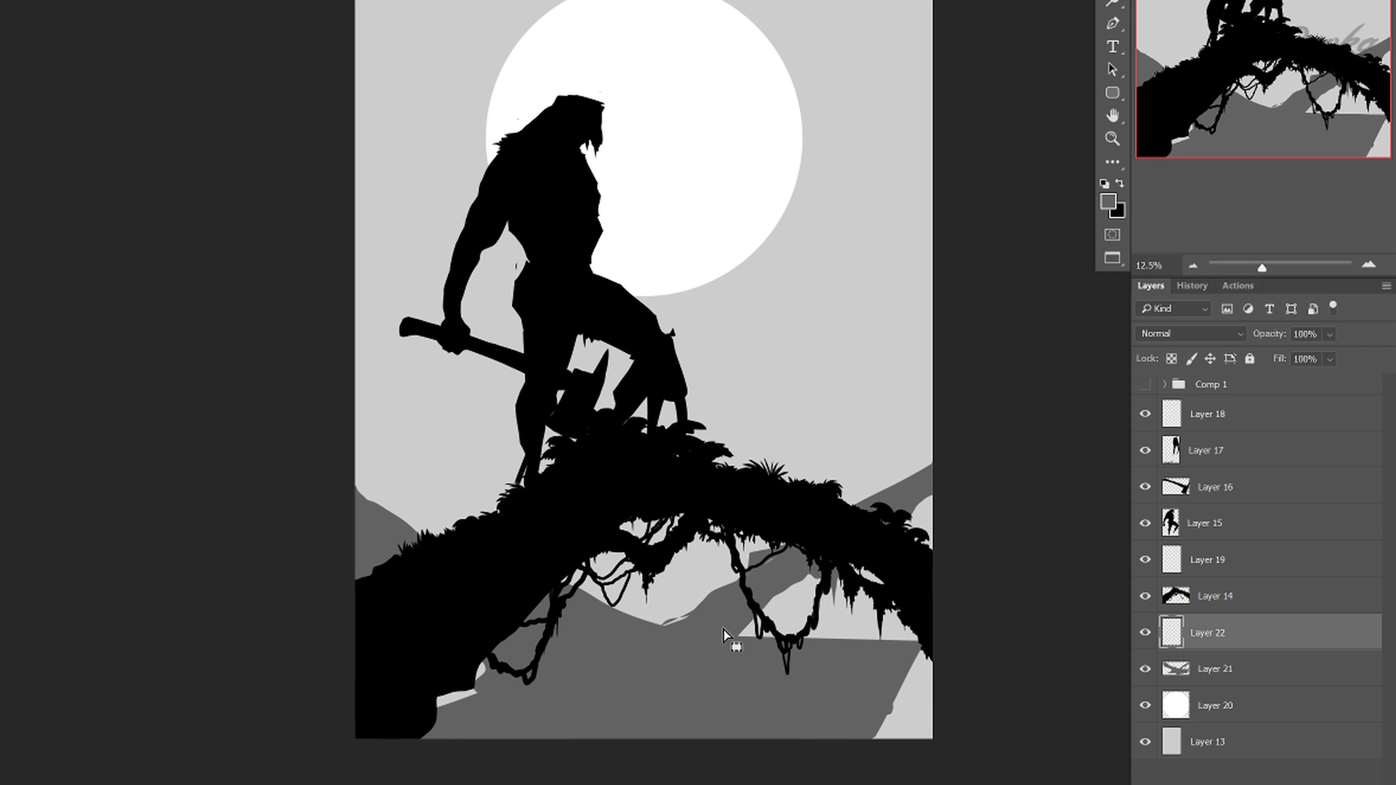
pyautogui.hotkey('ctrl', 'z')
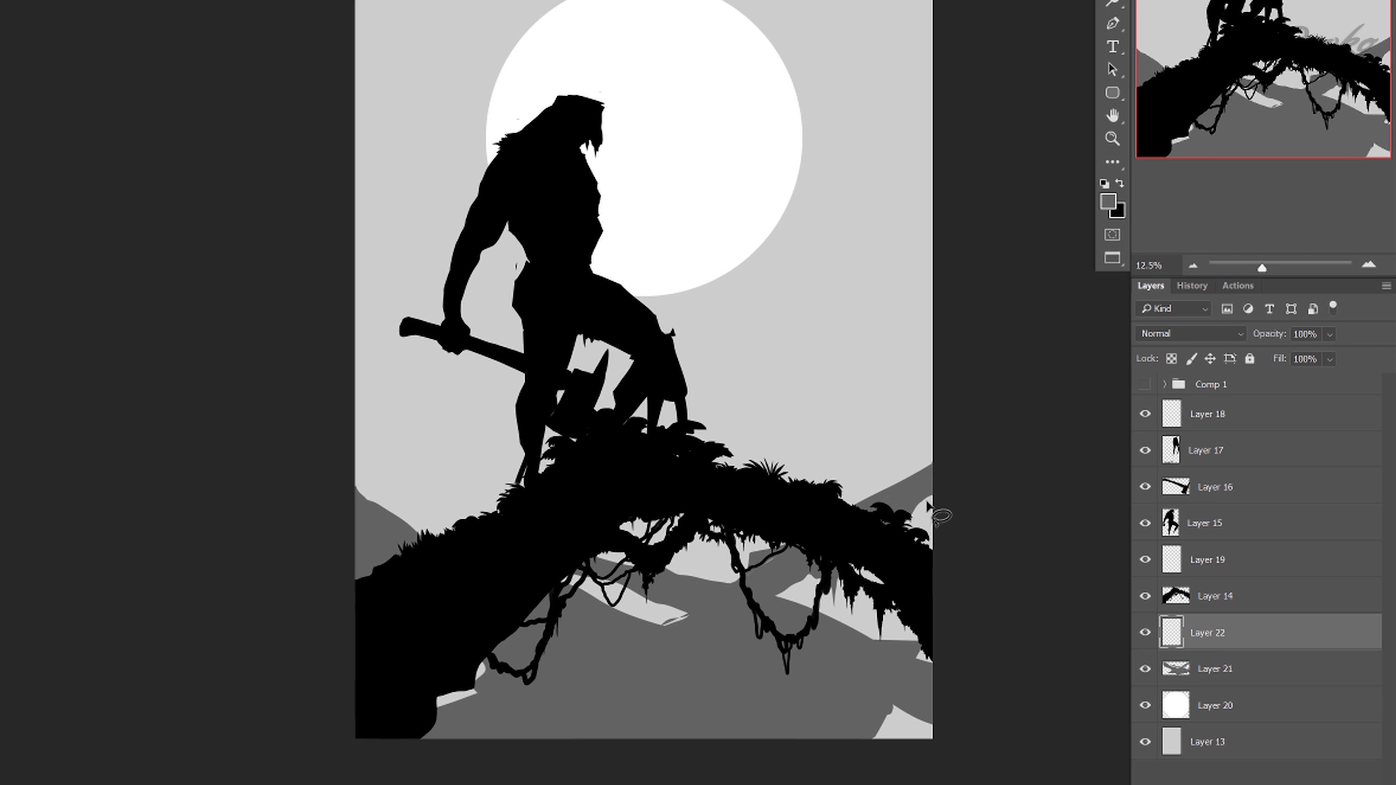
# Step: Fill a grey foliage patch in the light gap beneath the log's right arm and merge it into the hill layer
pyautogui.moveTo(921, 536)
pyautogui.mouseDown()
pyautogui.moveTo(908, 496)
pyautogui.moveTo(938, 505)
pyautogui.moveTo(888, 519)
pyautogui.moveTo(877, 547)
pyautogui.moveTo(808, 584)
pyautogui.moveTo(807, 609)
pyautogui.moveTo(813, 560)
pyautogui.mouseUp()
pyautogui.press('g')
pyautogui.click(801, 595)
pyautogui.hotkey('ctrl', 'd')
pyautogui.hotkey('ctrl', 'e')
# Step: On a new layer, fill ragged grey foliage over the light gap left of the arch's centre and merge it down
pyautogui.hotkey('ctrl', 'shift', 'alt', 'n')
pyautogui.press('l')
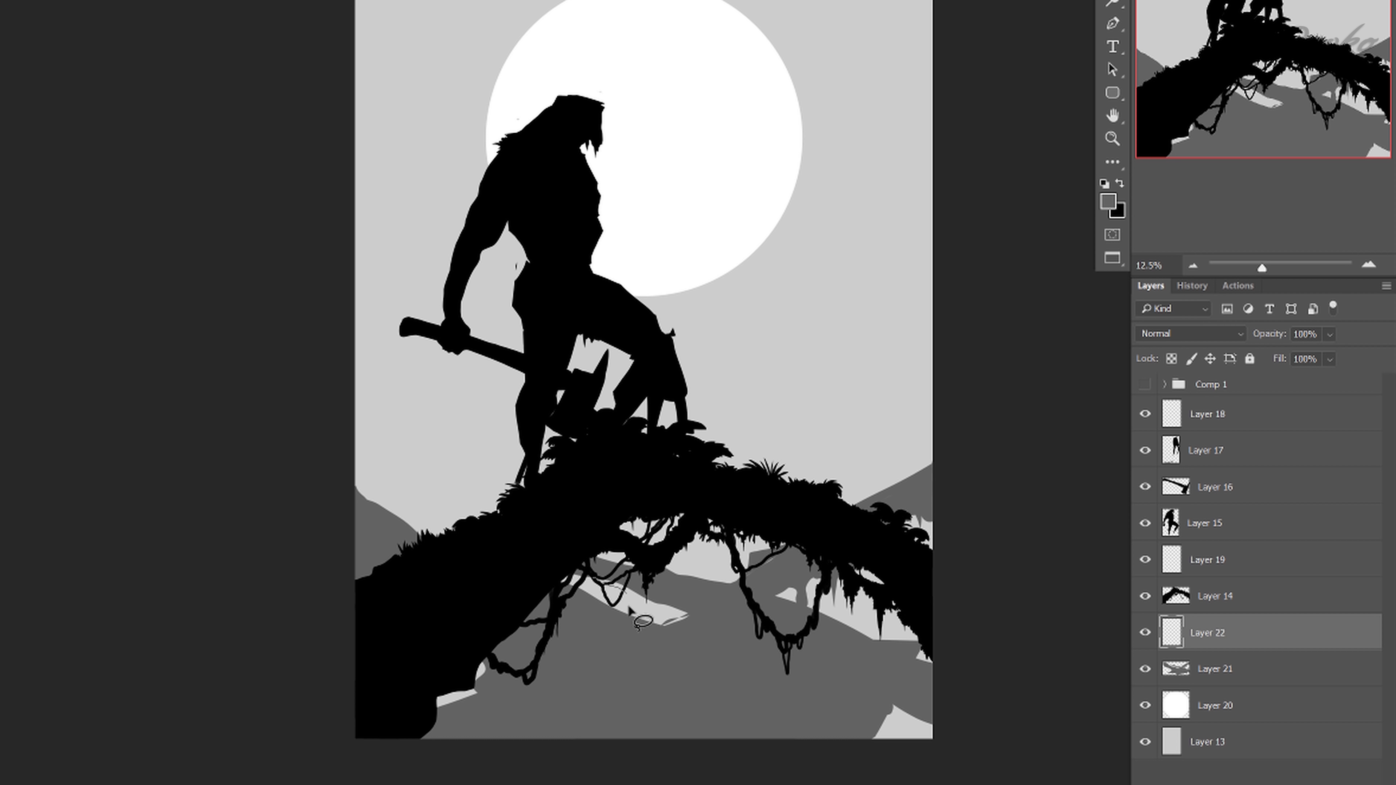
pyautogui.moveTo(599, 563); pyautogui.dragTo(669, 593)
pyautogui.press('g')
pyautogui.click(652, 612)
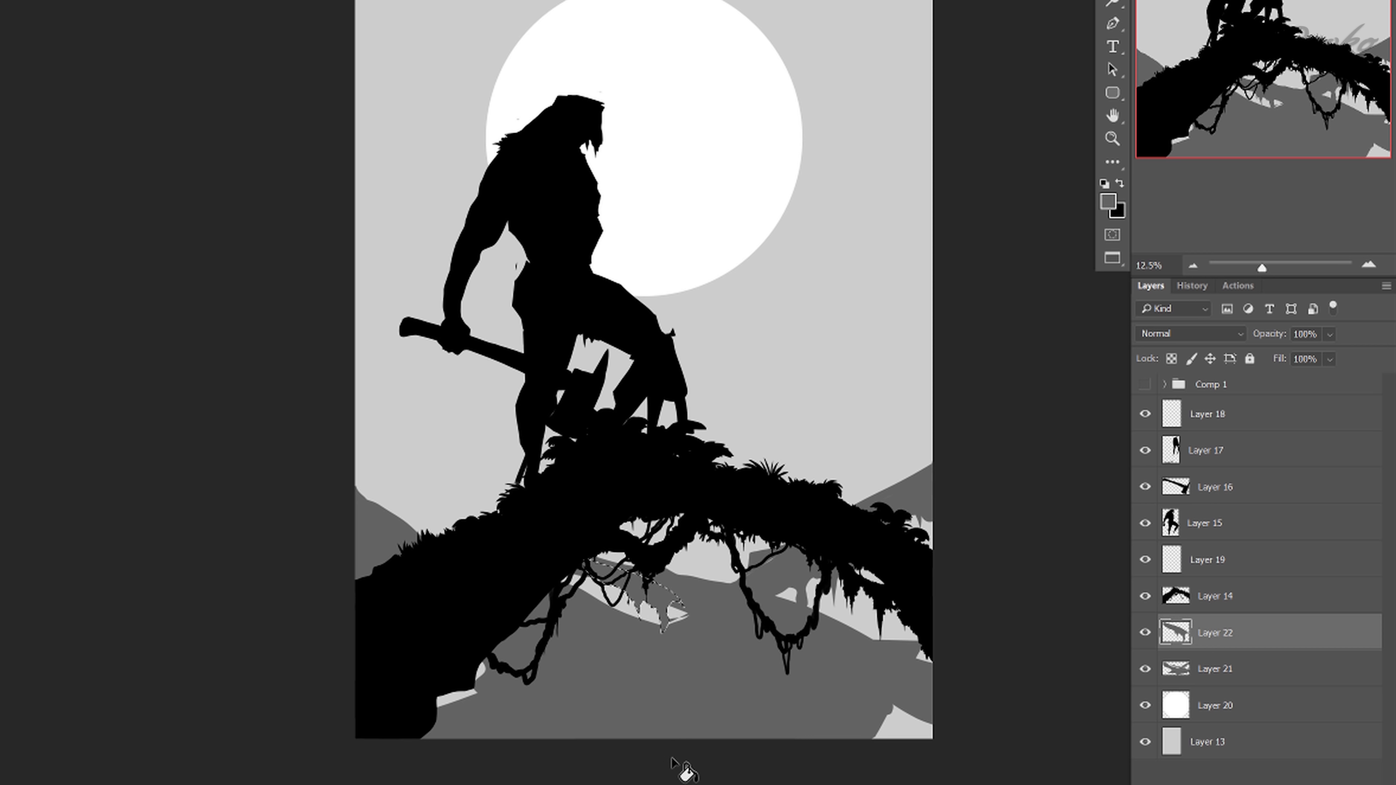
pyautogui.hotkey('ctrl', 'd')
pyautogui.hotkey('ctrl', 'e')
# Step: On a new layer, lasso a small tree canopy beneath the arch beside the hanging vine and fill it with grey
pyautogui.hotkey('ctrl', 'shift', 'alt', 'n')
pyautogui.moveTo(579, 784); pyautogui.dragTo(504, 775)
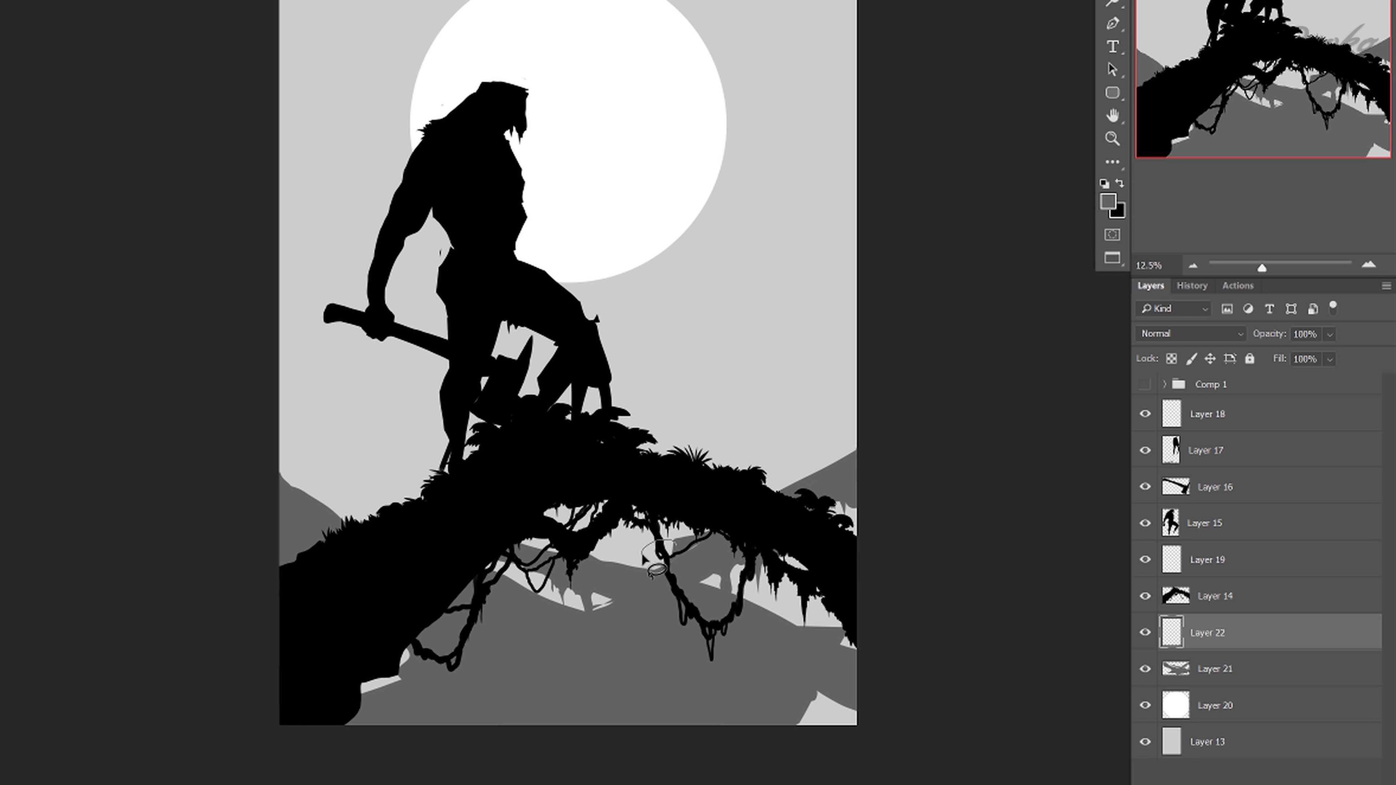
pyautogui.moveTo(666, 562); pyautogui.dragTo(681, 547)
pyautogui.press('g')
pyautogui.click(658, 553)
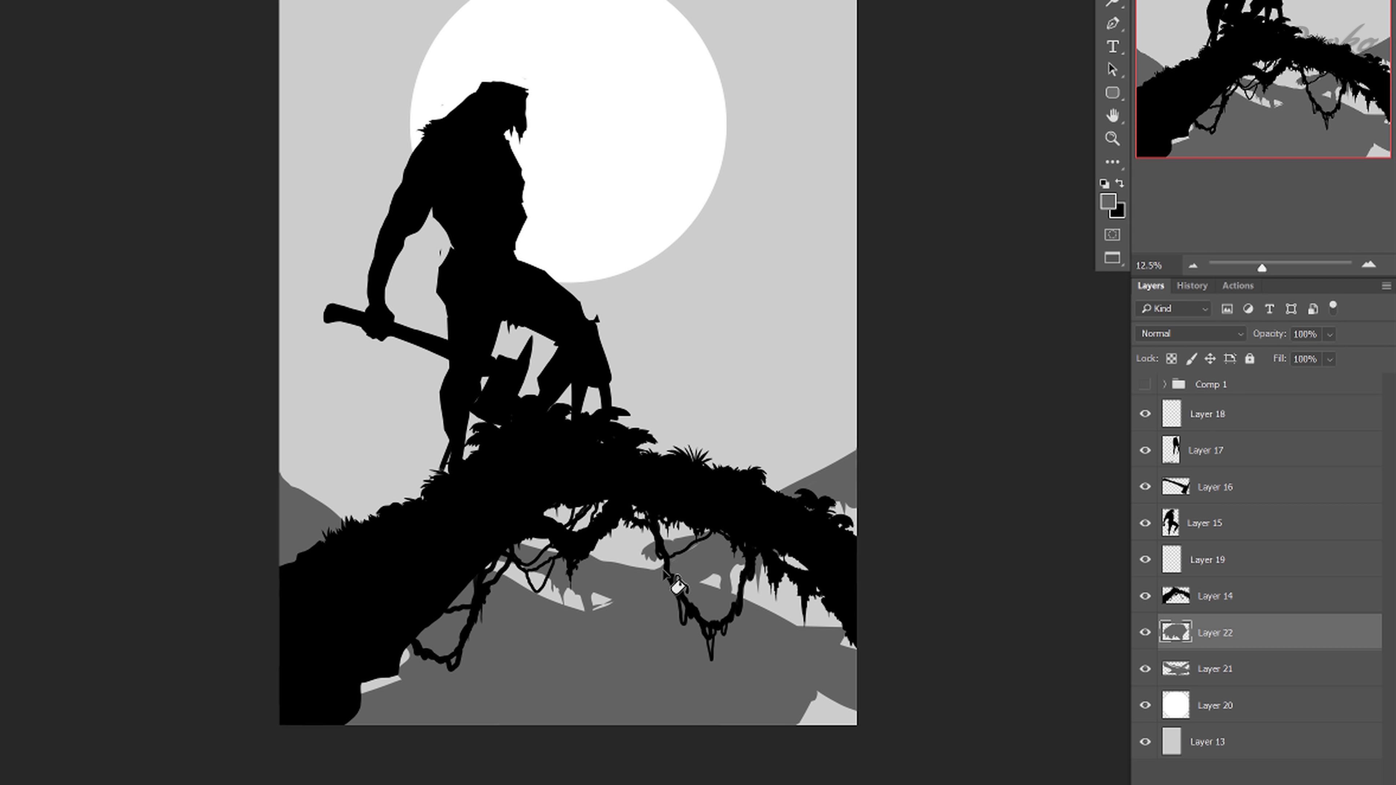
# Step: On another new layer, fill an extra grey leaf clump above the small canopy and merge it into that canopy
pyautogui.hotkey('ctrl', 'shift', 'alt', 'n')
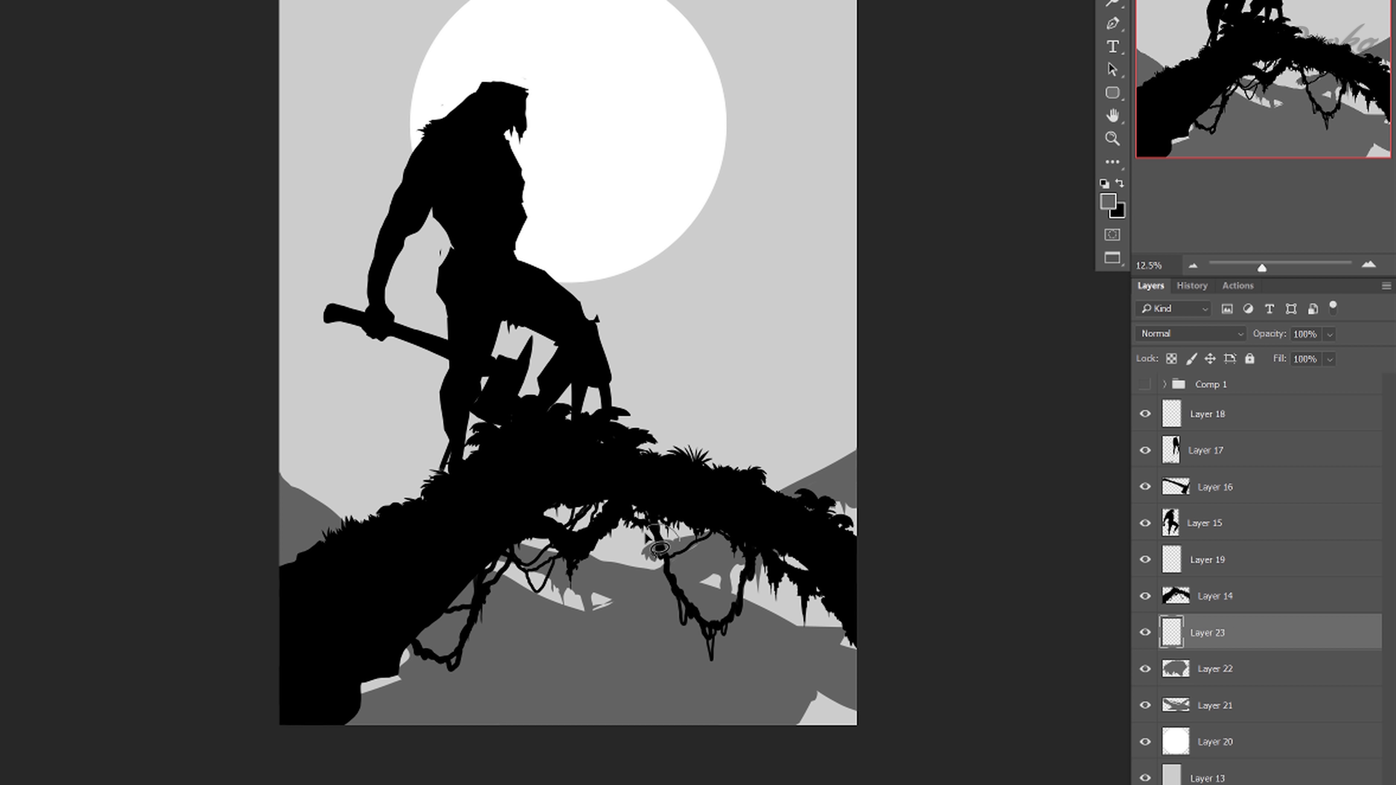
pyautogui.moveTo(677, 547); pyautogui.dragTo(666, 544)
pyautogui.press('g')
pyautogui.click(661, 536)
pyautogui.hotkey('ctrl', 'd')
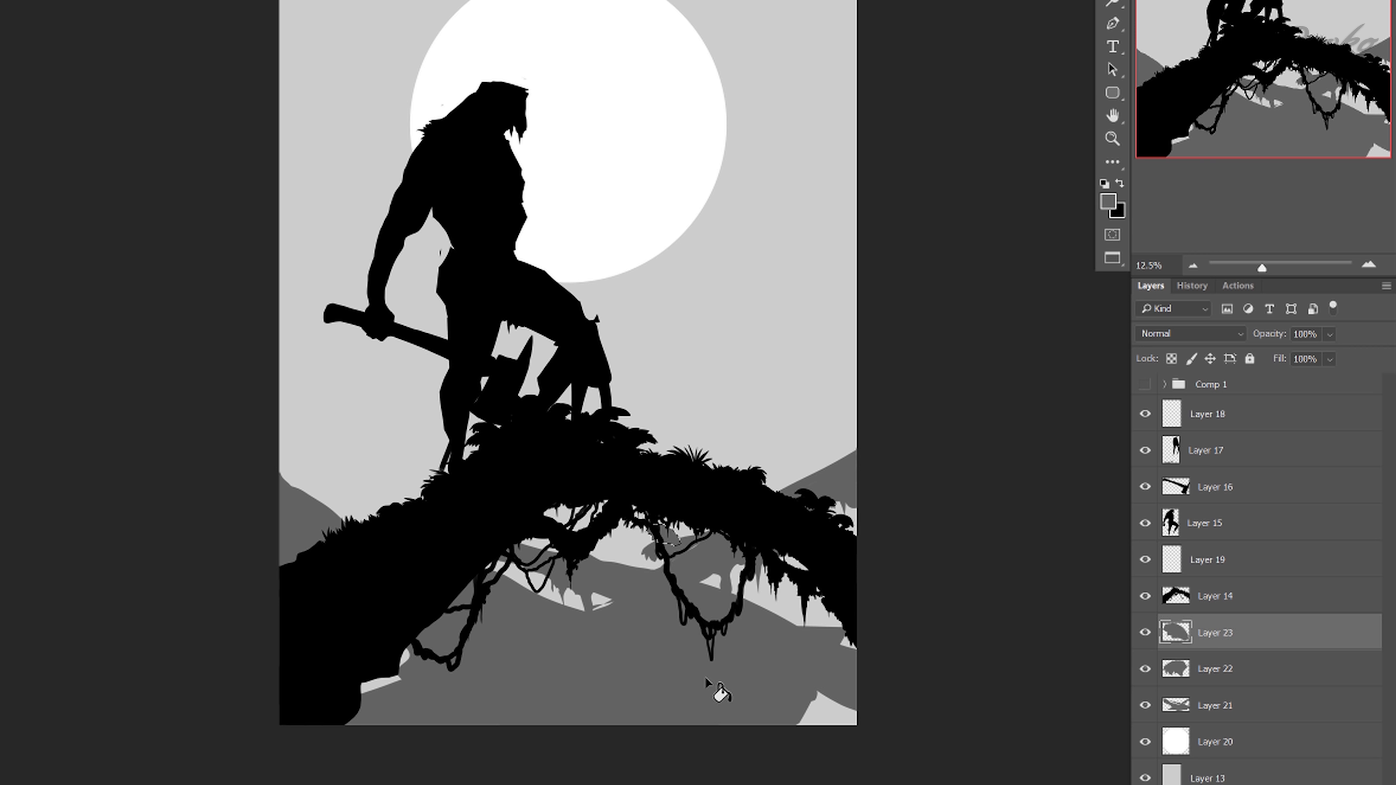
pyautogui.hotkey('ctrl', 'e')
# Step: On a new layer, outline a bumpy treetop edge along the right-hand hill, fill it with grey and merge it down
pyautogui.press('v')
pyautogui.moveTo(555, 705); pyautogui.dragTo(558, 749)
pyautogui.hotkey('ctrl', 'shift', 'alt', 'n')
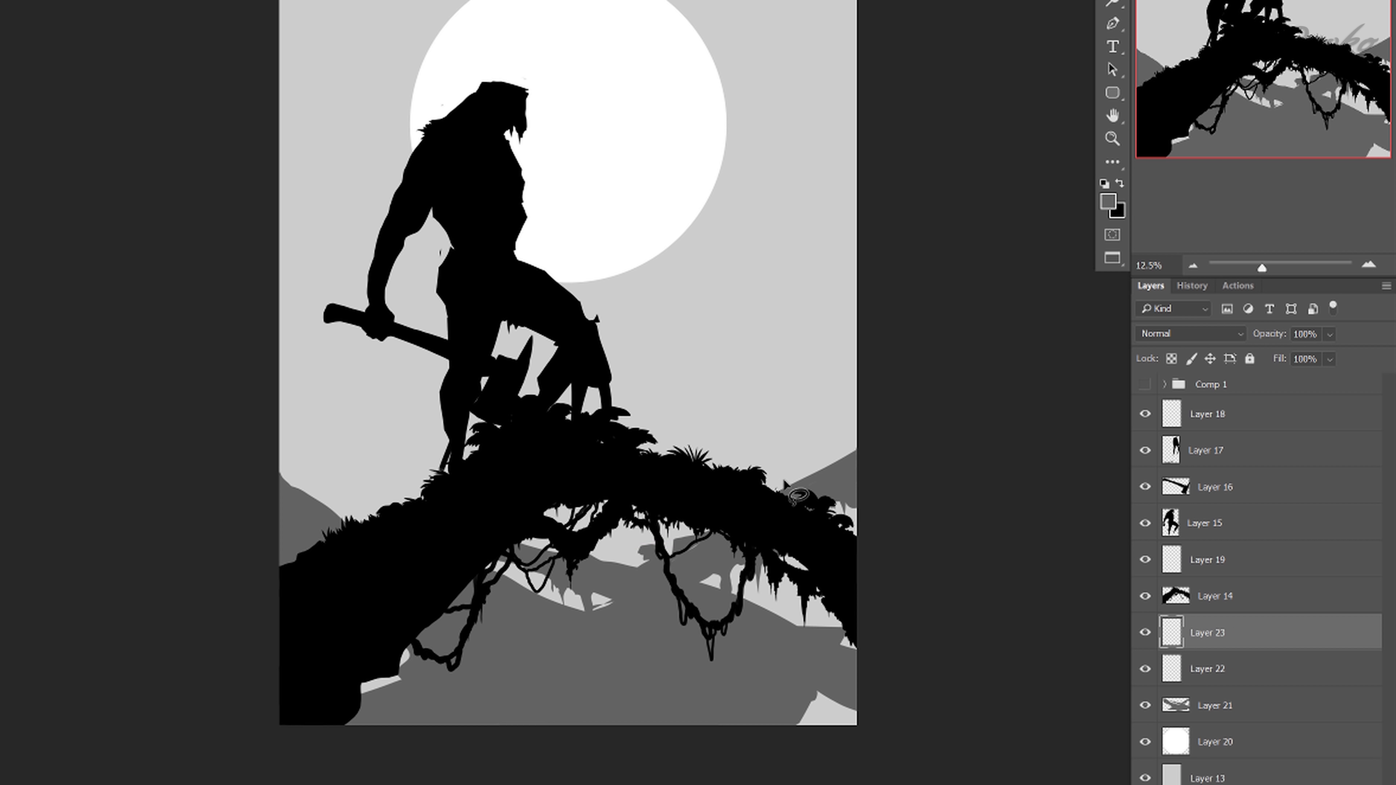
pyautogui.moveTo(830, 464)
pyautogui.mouseDown()
pyautogui.moveTo(866, 449)
pyautogui.moveTo(795, 496)
pyautogui.mouseUp()
pyautogui.press('g')
pyautogui.click(775, 524)
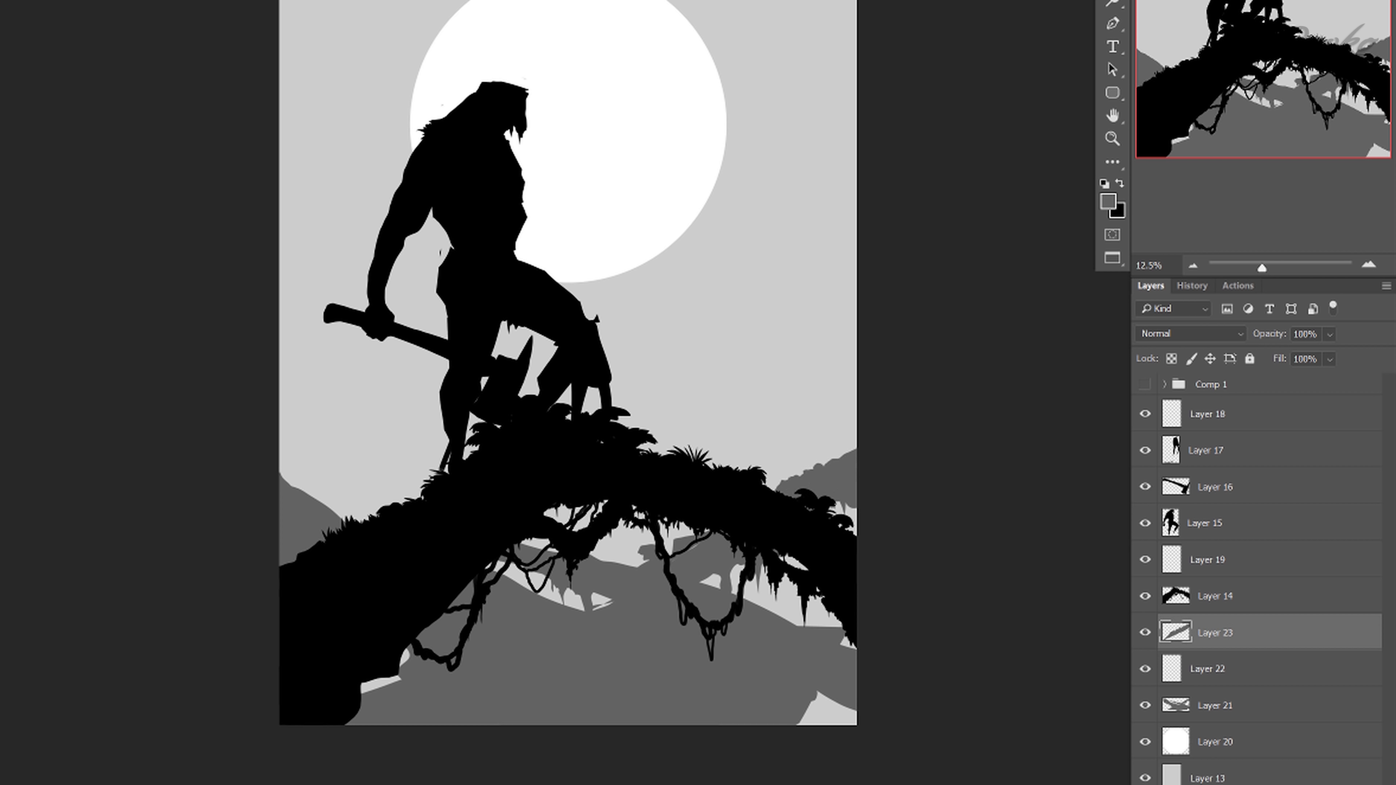
pyautogui.hotkey('ctrl', 'e')
pyautogui.hotkey('ctrl', 'e')
# Step: On a new layer, add a grey foliage patch beneath the right side of the log
pyautogui.hotkey('ctrl', 'shift', 'alt', 'n')
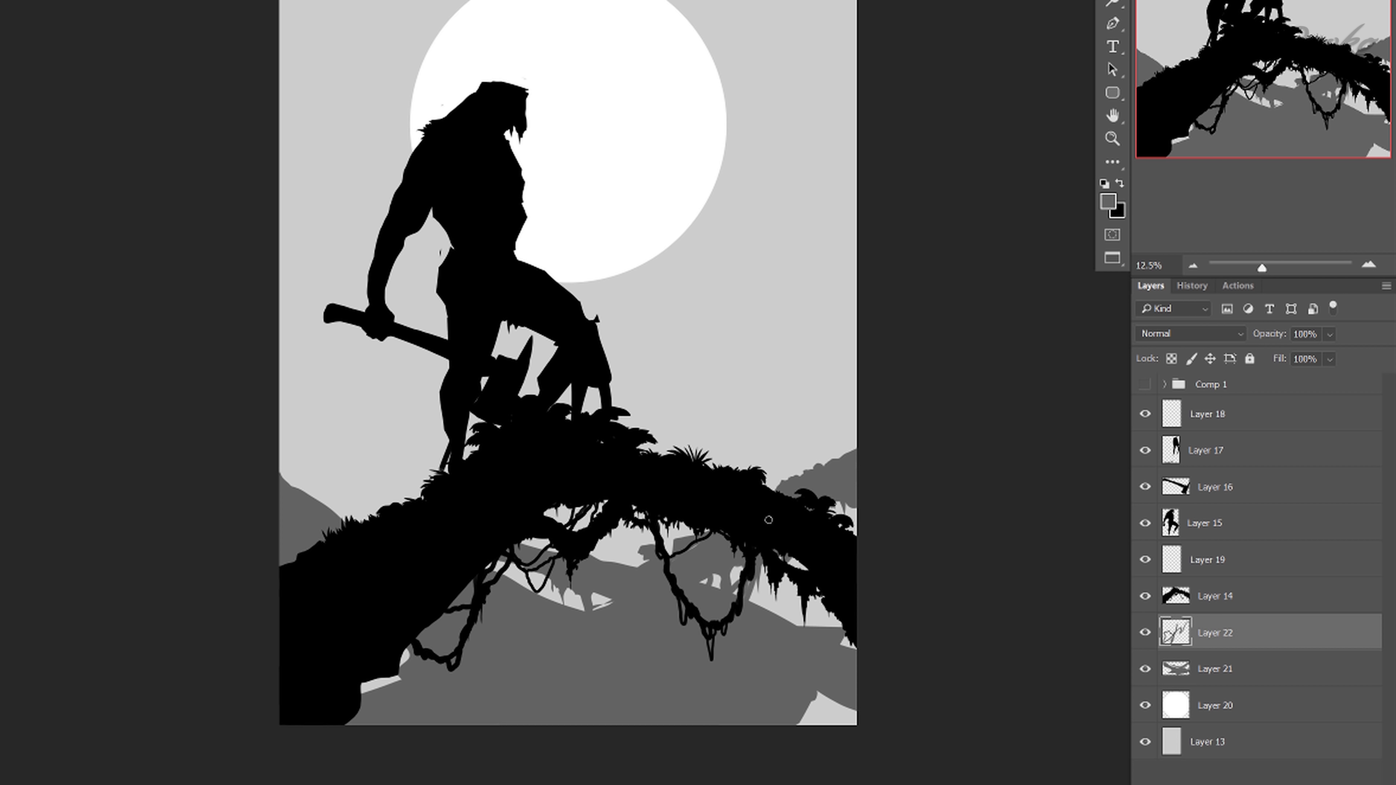
pyautogui.moveTo(761, 588); pyautogui.dragTo(798, 630)
pyautogui.hotkey('ctrl', 'shift', 'alt', 'n')
pyautogui.hotkey('alt', 'BackSpace')
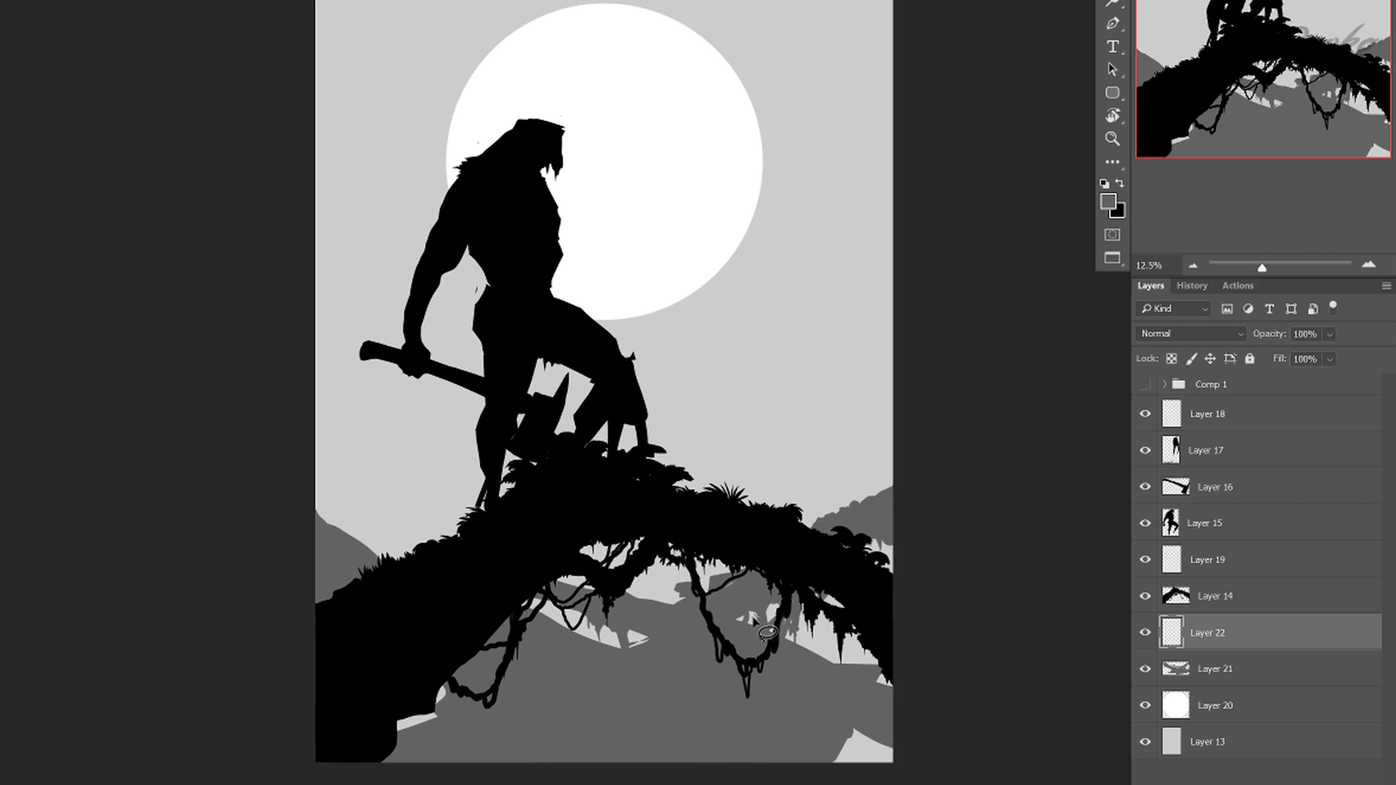
# Step: Try out grey foliage fills around the hanging vine loop and beneath the arch, undoing the last canopy fill
pyautogui.moveTo(755, 590); pyautogui.dragTo(768, 618)
pyautogui.press('g')
pyautogui.click(769, 610)
pyautogui.hotkey('ctrl', 'z')
pyautogui.press('l')
pyautogui.click(719, 605)
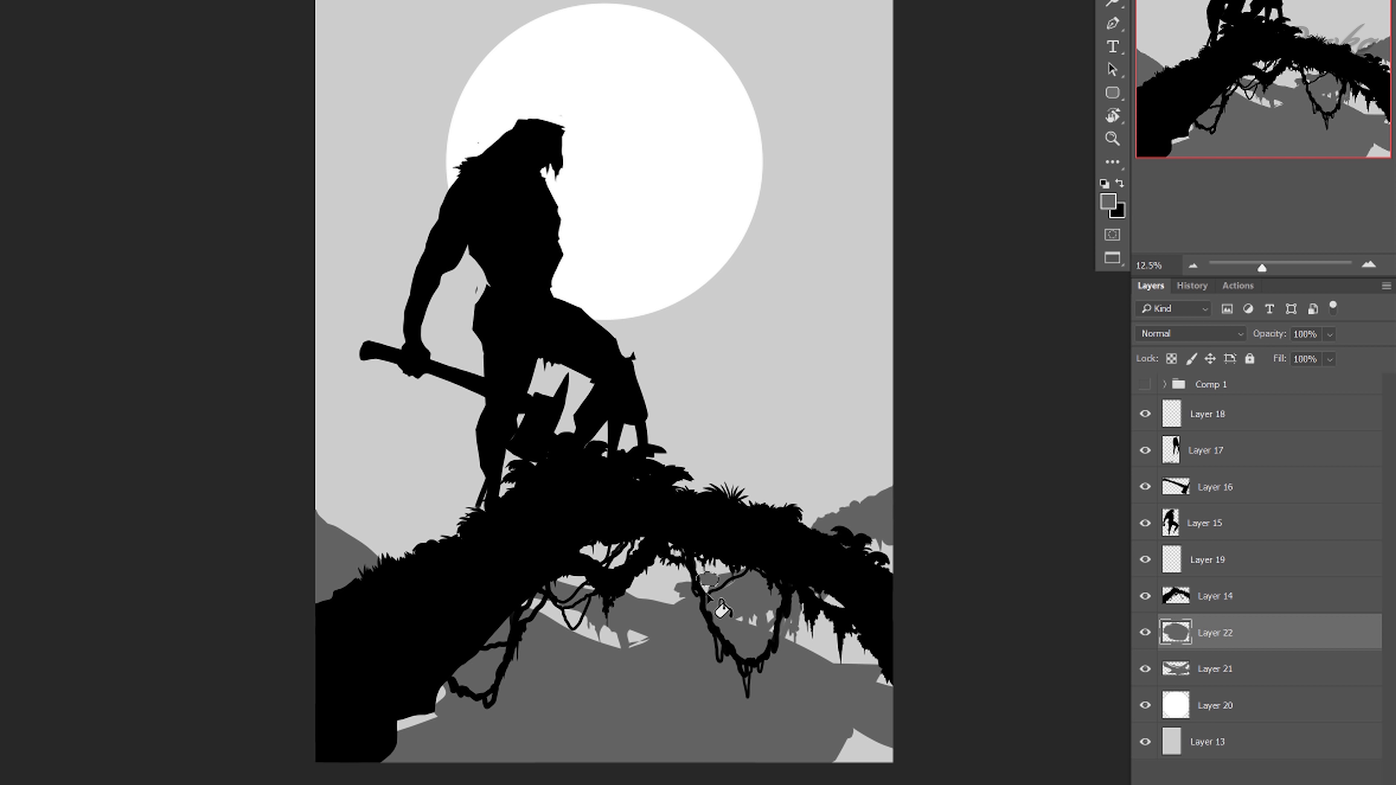
pyautogui.hotkey('ctrl', 'z')
pyautogui.press('l')
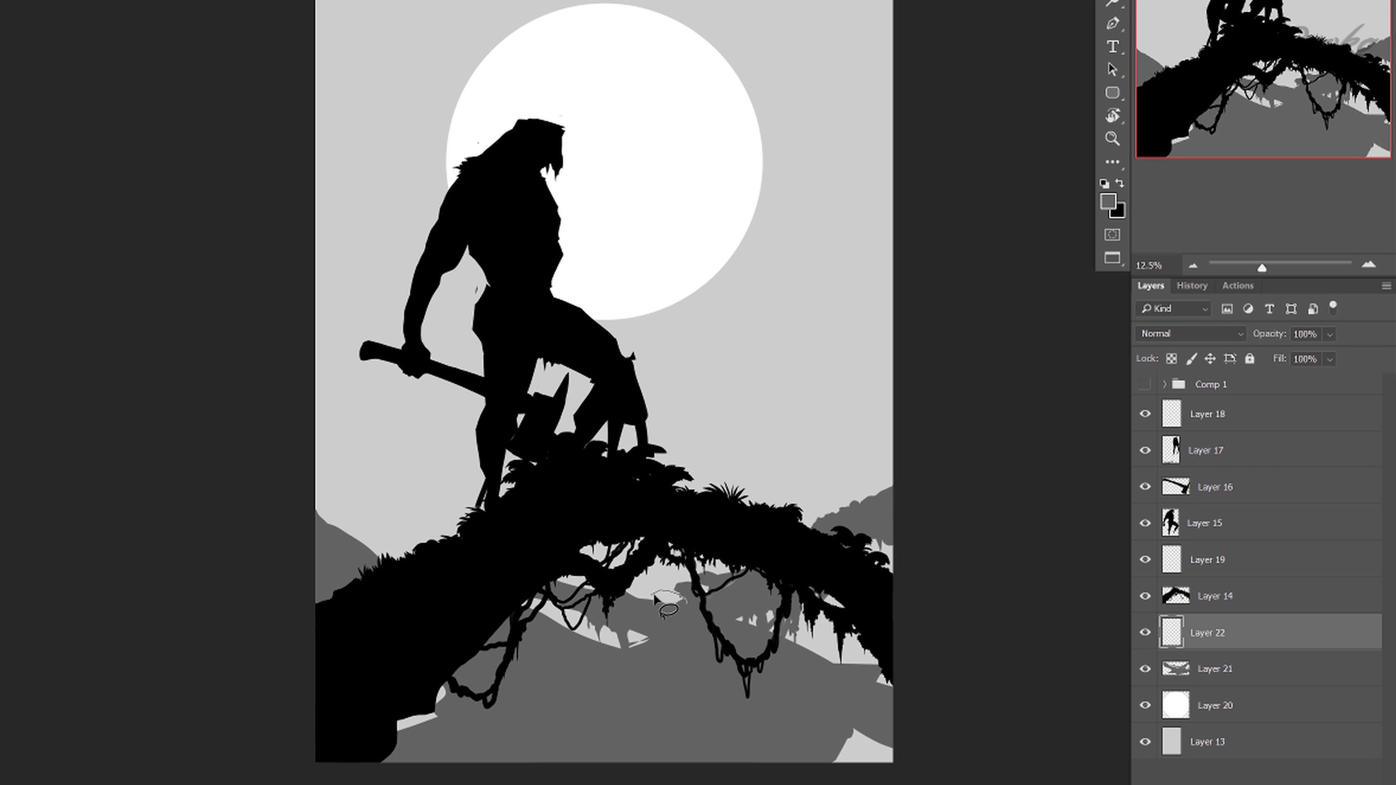
# Step: Lasso leafy canopy clumps beneath the centre of the arch and fill them with grey
pyautogui.moveTo(680, 609); pyautogui.dragTo(688, 620)
pyautogui.click(673, 599)
pyautogui.press('l')
pyautogui.moveTo(714, 566); pyautogui.dragTo(720, 575)
pyautogui.press('g')
pyautogui.click(718, 572)
pyautogui.hotkey('ctrl', 'd')
pyautogui.press('l')
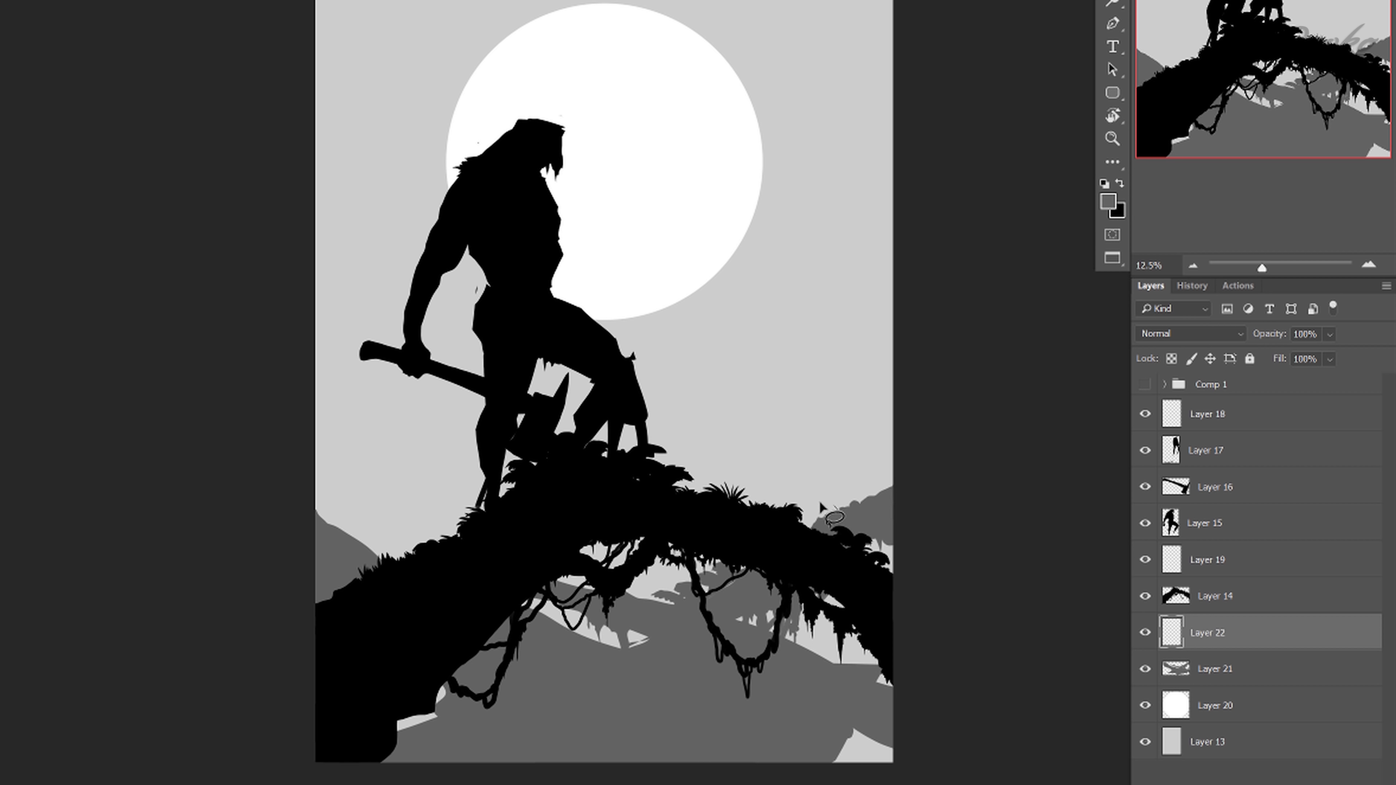
# Step: Add grey leaf clumps to the treetops of the right-hand hill and merge them into the foliage layer
pyautogui.moveTo(819, 517)
pyautogui.mouseDown()
pyautogui.moveTo(842, 609)
pyautogui.moveTo(862, 493)
pyautogui.mouseUp()
pyautogui.press('g')
pyautogui.click(827, 513)
pyautogui.hotkey('ctrl', 'd')
pyautogui.press('l')
pyautogui.press('g')
pyautogui.click(858, 504)
pyautogui.hotkey('ctrl', 'e')
# Step: On a new layer, fill a rounded grey bush over the light gap in the valley and merge it down
pyautogui.hotkey('ctrl', 'shift', 'alt', 'n')
pyautogui.press('l')
pyautogui.moveTo(641, 662); pyautogui.dragTo(632, 657)
pyautogui.press('g')
pyautogui.click(633, 658)
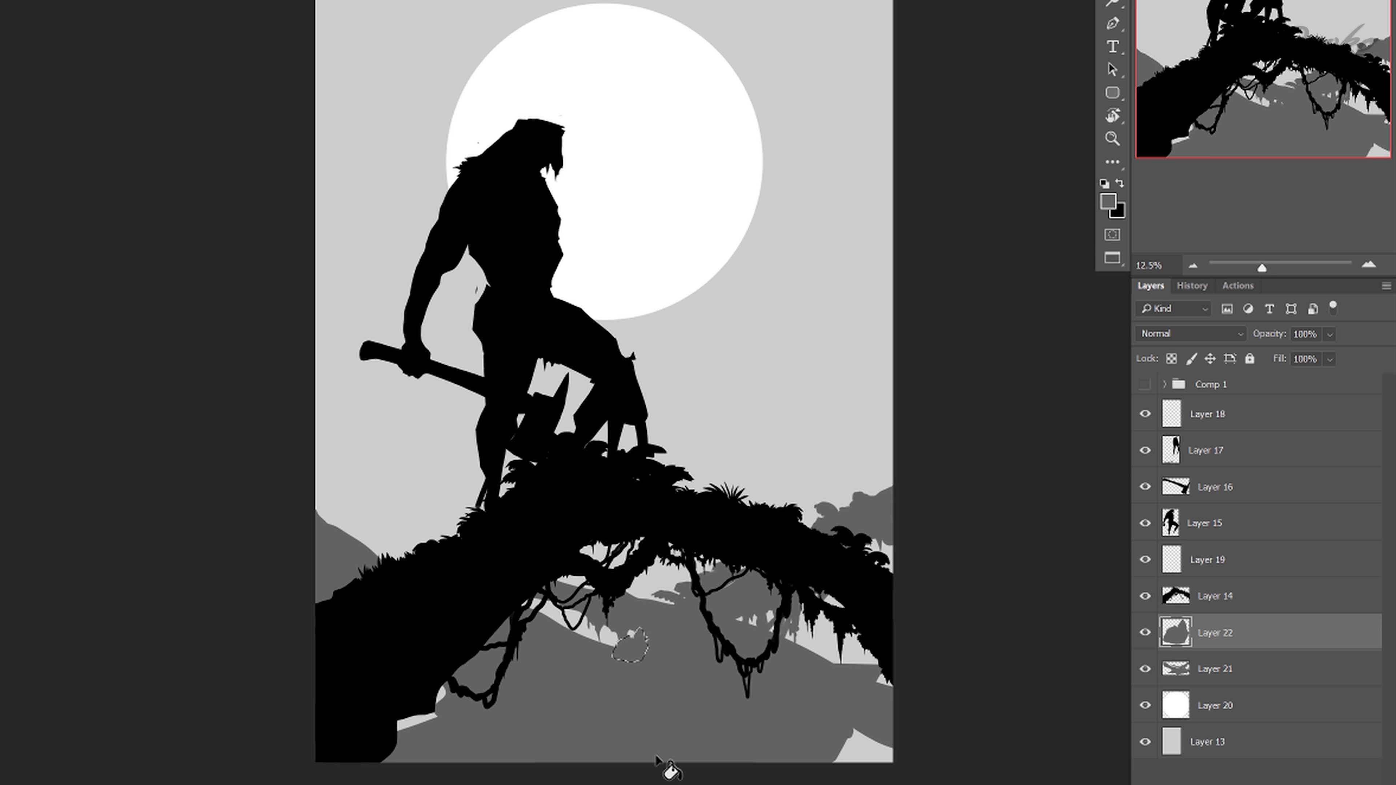
pyautogui.hotkey('ctrl', 'd')
pyautogui.hotkey('ctrl', 'e')
# Step: Add a new layer and lasso a small foliage patch beside the right side of the hanging vine loop
pyautogui.hotkey('ctrl', 'shift', 'alt', 'n')
pyautogui.moveTo(793, 653); pyautogui.dragTo(792, 648)
pyautogui.press('b')
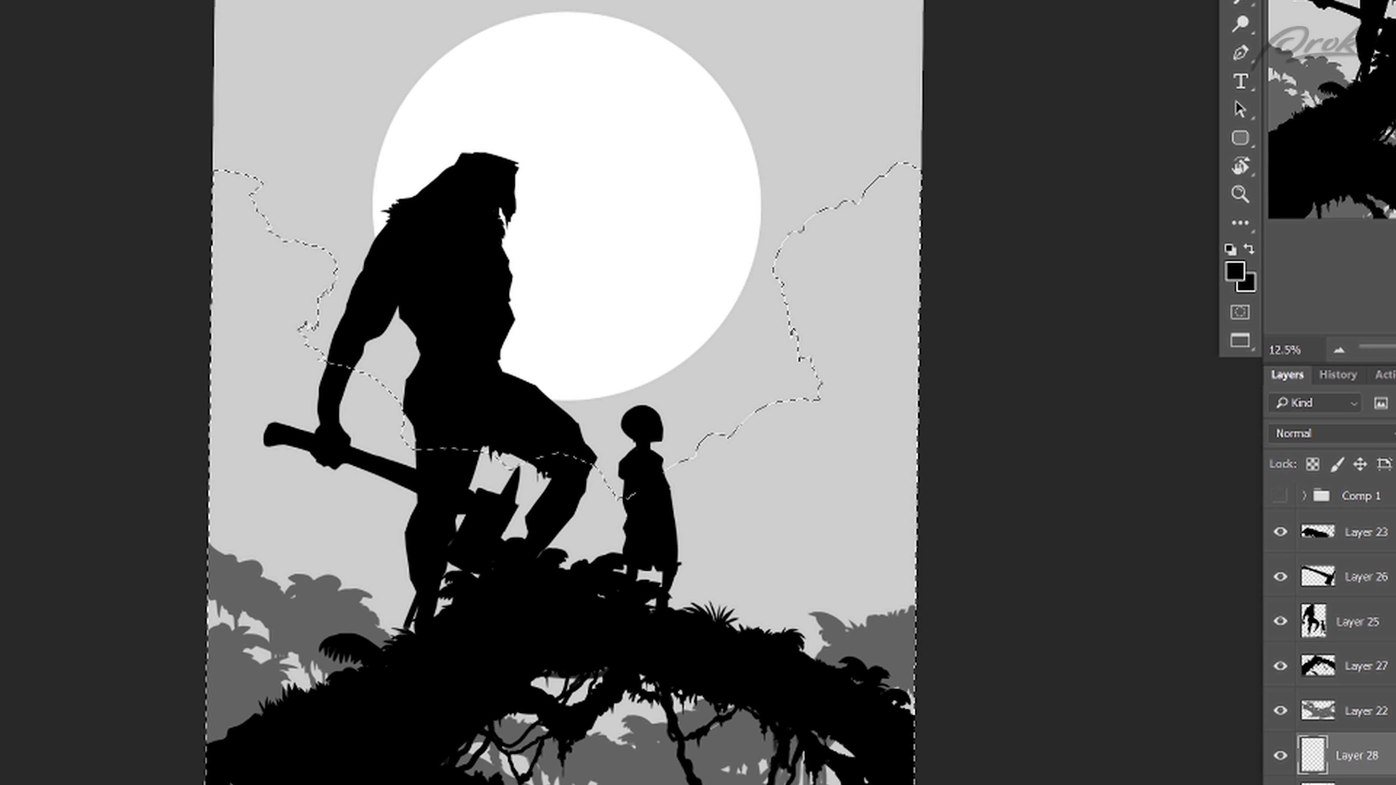
# Step: Fill the selected distant tree shapes with grey sampled from the foliage and set their Hue/Saturation lightness to +43
pyautogui.keyDown('alt'); pyautogui.click(279, 613); pyautogui.keyUp('alt')
pyautogui.hotkey('alt', 'BackSpace')
pyautogui.hotkey('ctrl', 'd')
pyautogui.hotkey('ctrl', 'u')
pyautogui.moveTo(762, 564); pyautogui.dragTo(811, 593)
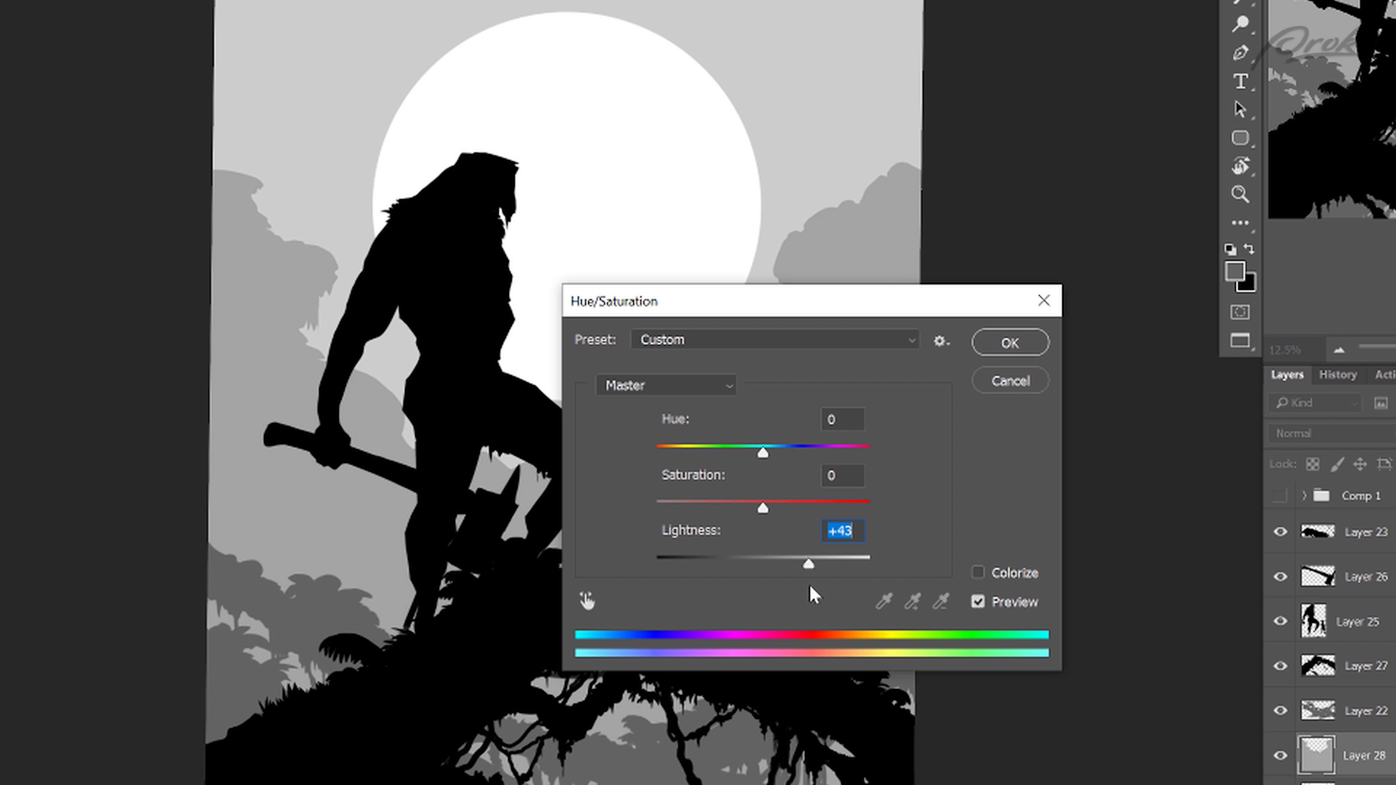
pyautogui.press('Return')
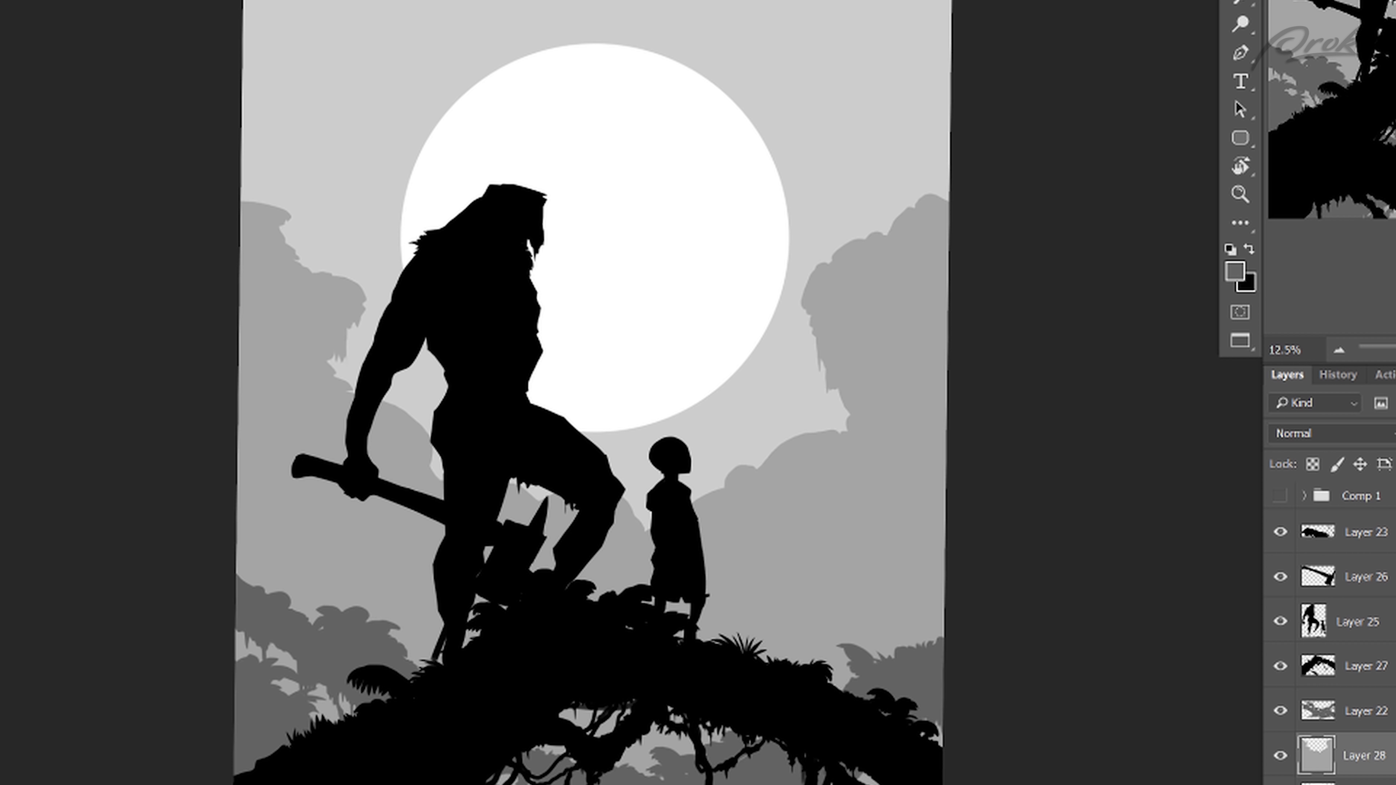
pyautogui.hotkey('ctrl', '-')
pyautogui.hotkey('ctrl', '+')
pyautogui.scroll(-1, 591, 392)
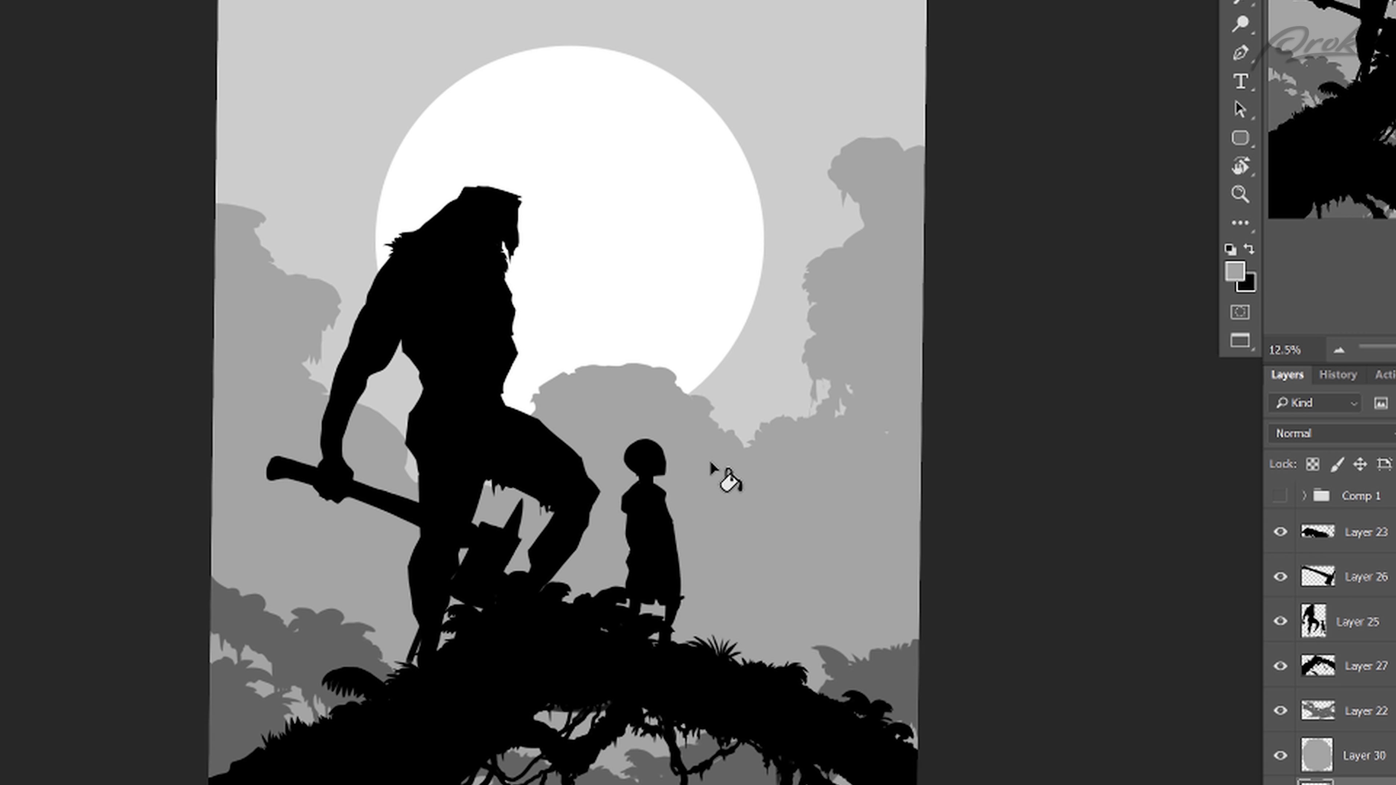
pyautogui.scroll(-1, 717, 474)
pyautogui.moveTo(711, 463); pyautogui.dragTo(743, 452)
pyautogui.hotkey('ctrl', '+')
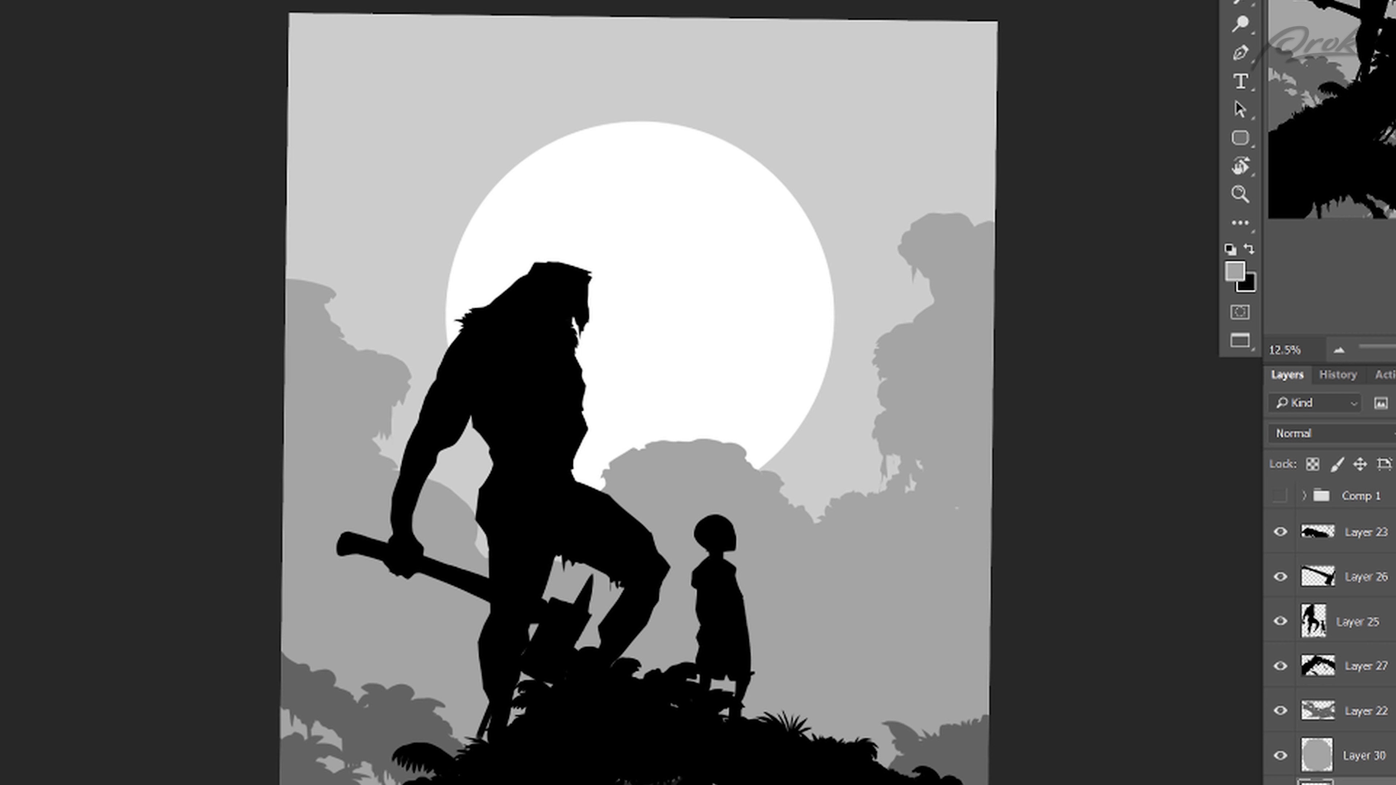
pyautogui.scroll(-1, 639, 393)
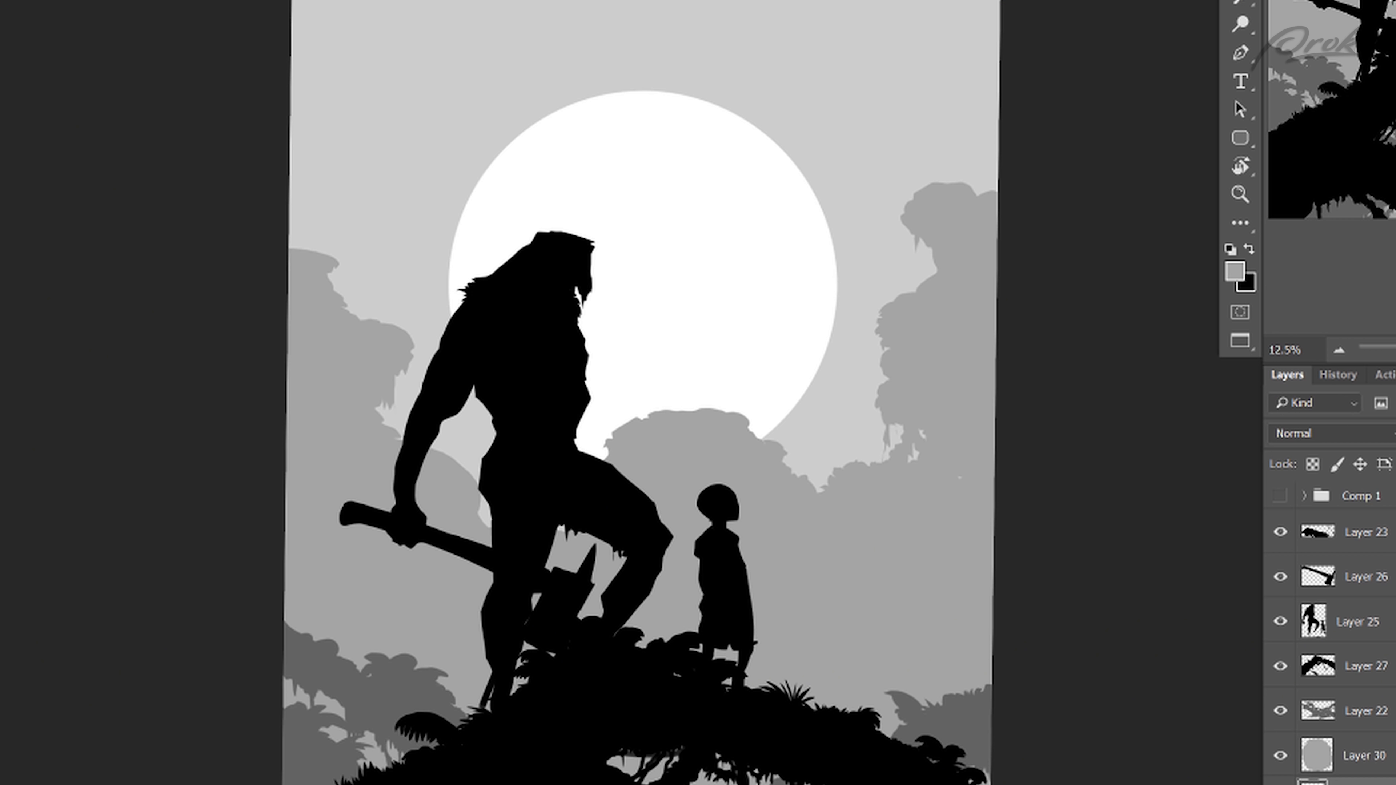
# Step: Add a new layer and try black brush strokes along the curves of the background foliage, undoing each stroke
pyautogui.hotkey('ctrl', 'shift', 'alt', 'n')
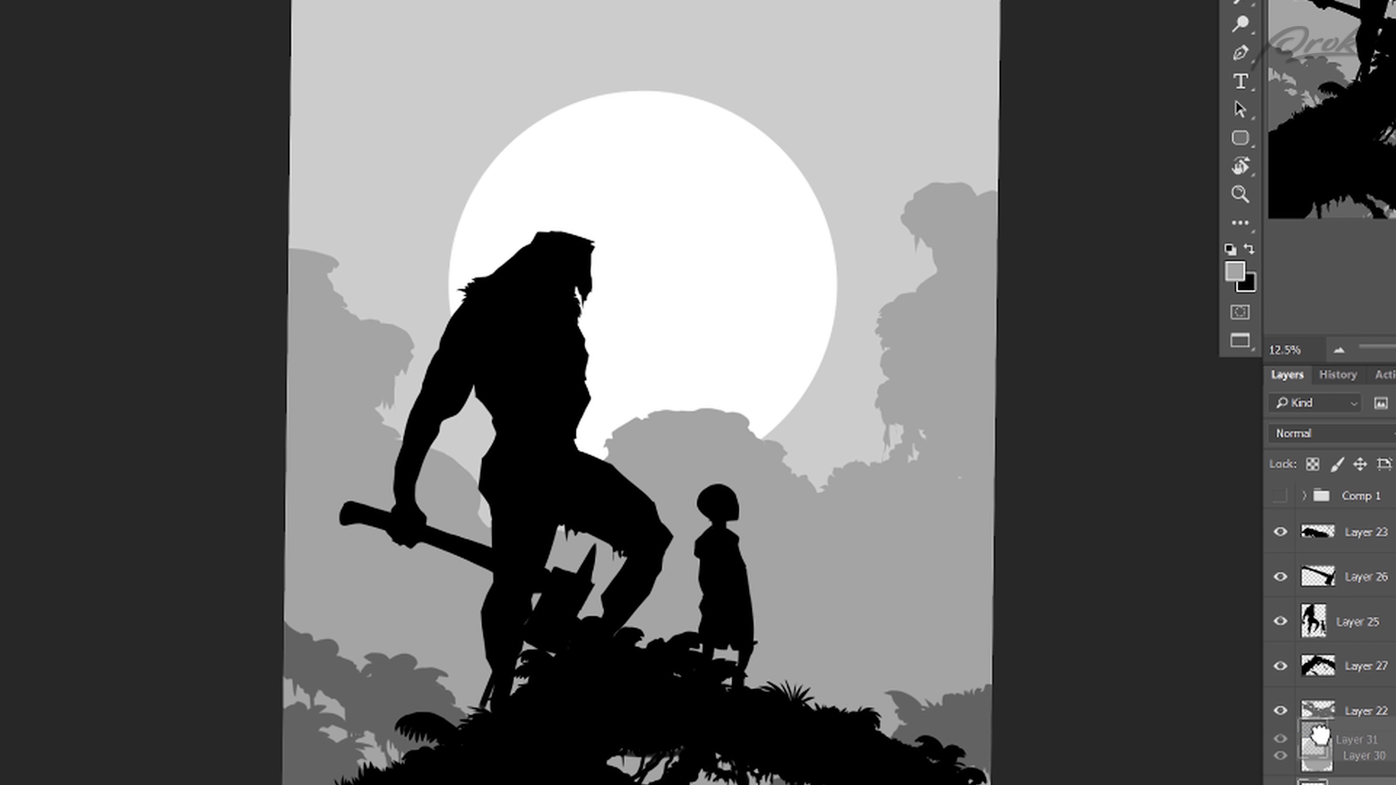
pyautogui.keyDown('alt'); pyautogui.click(720, 567); pyautogui.keyUp('alt')
pyautogui.moveTo(654, 449)
pyautogui.mouseDown()
pyautogui.moveTo(725, 444)
pyautogui.moveTo(779, 498)
pyautogui.mouseUp()
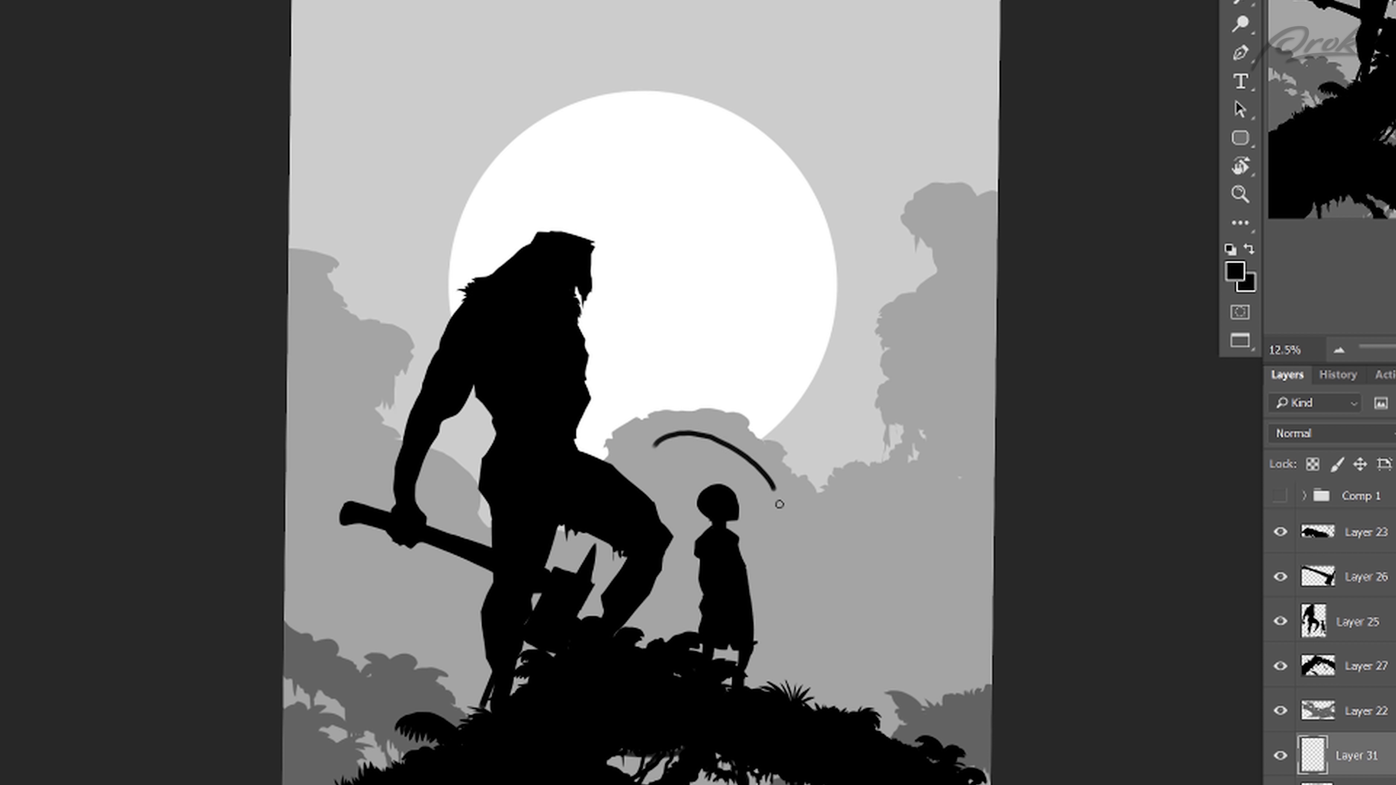
pyautogui.hotkey('ctrl', 'z')
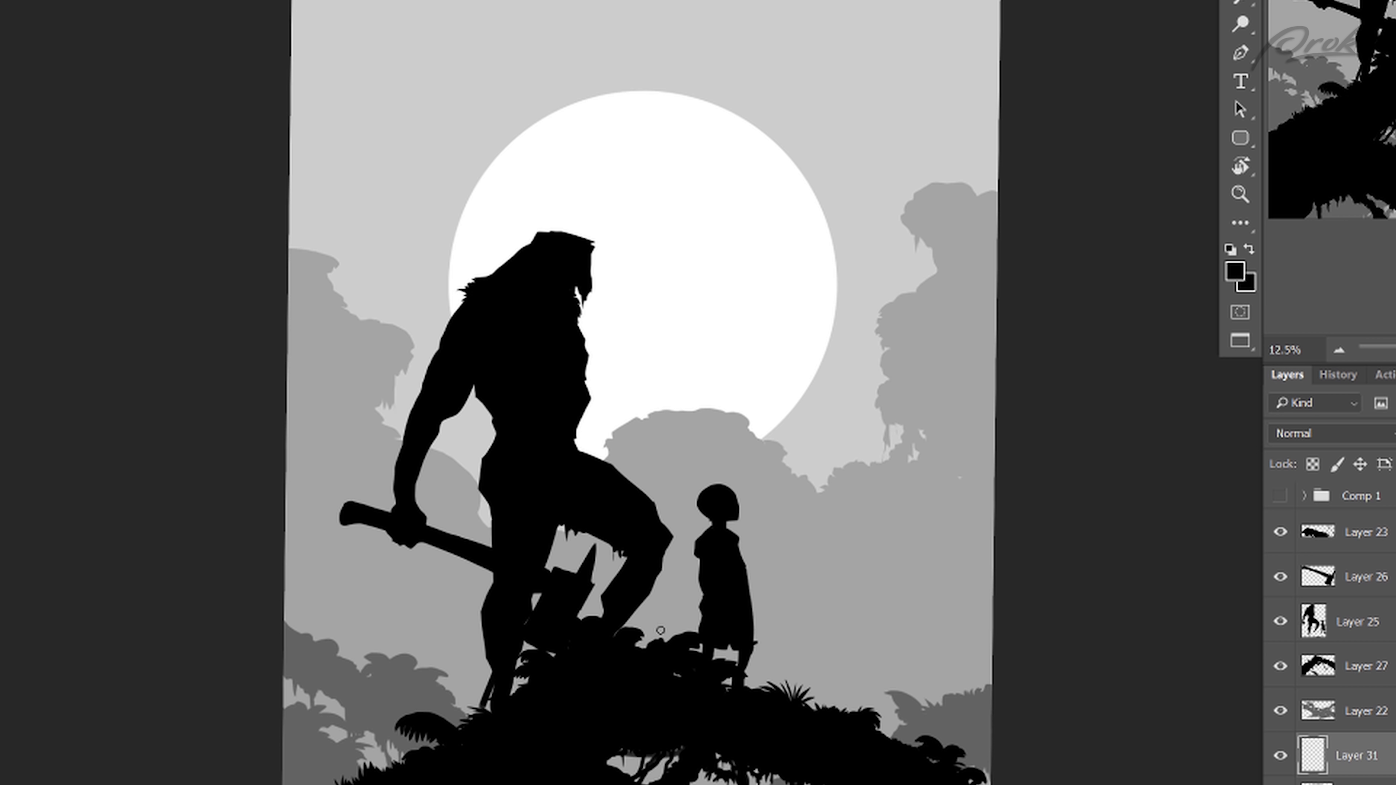
pyautogui.moveTo(731, 661); pyautogui.dragTo(723, 662)
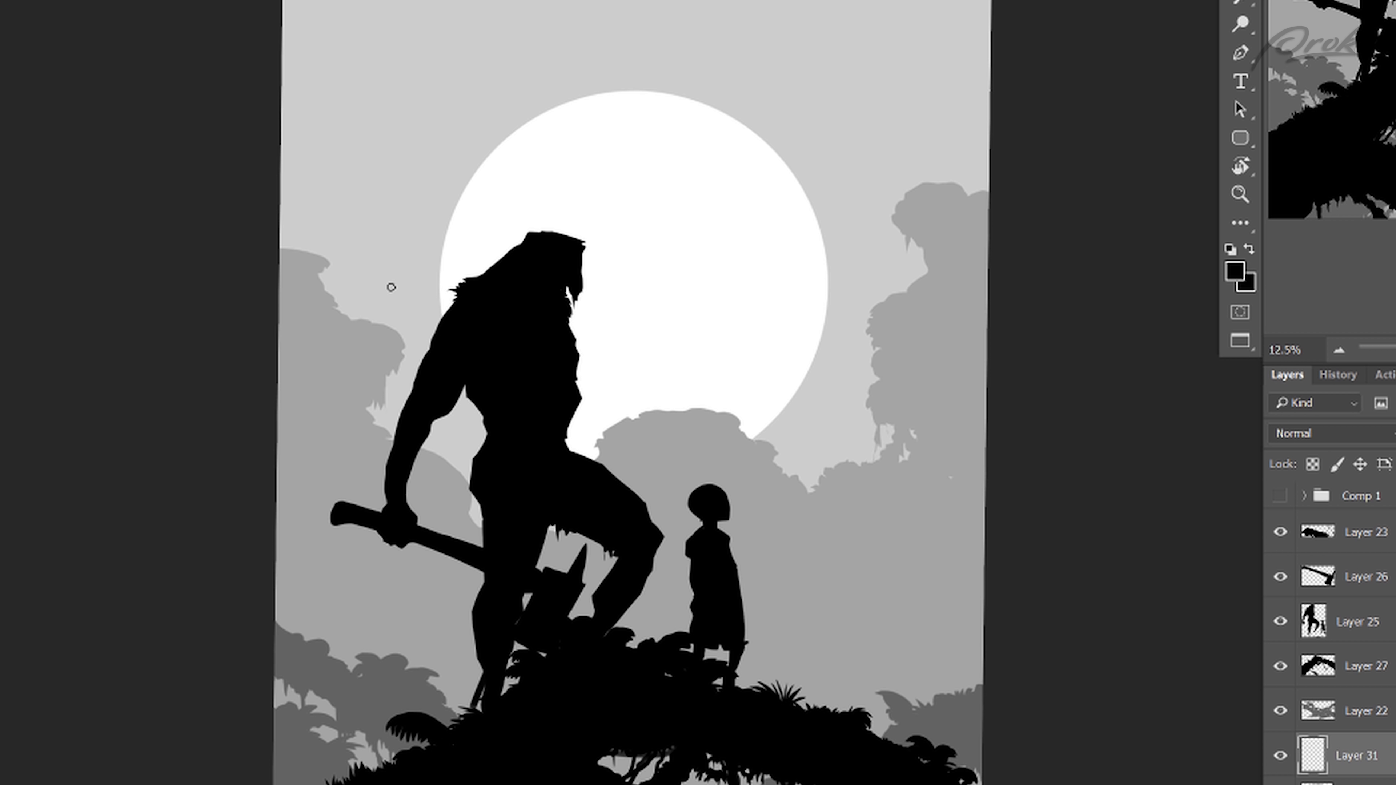
pyautogui.moveTo(388, 282); pyautogui.dragTo(386, 415)
pyautogui.hotkey('ctrl', 'z')
pyautogui.moveTo(988, 184)
pyautogui.mouseDown()
pyautogui.moveTo(890, 211)
pyautogui.moveTo(880, 400)
pyautogui.moveTo(829, 489)
pyautogui.mouseUp()
pyautogui.hotkey('ctrl', 'z')
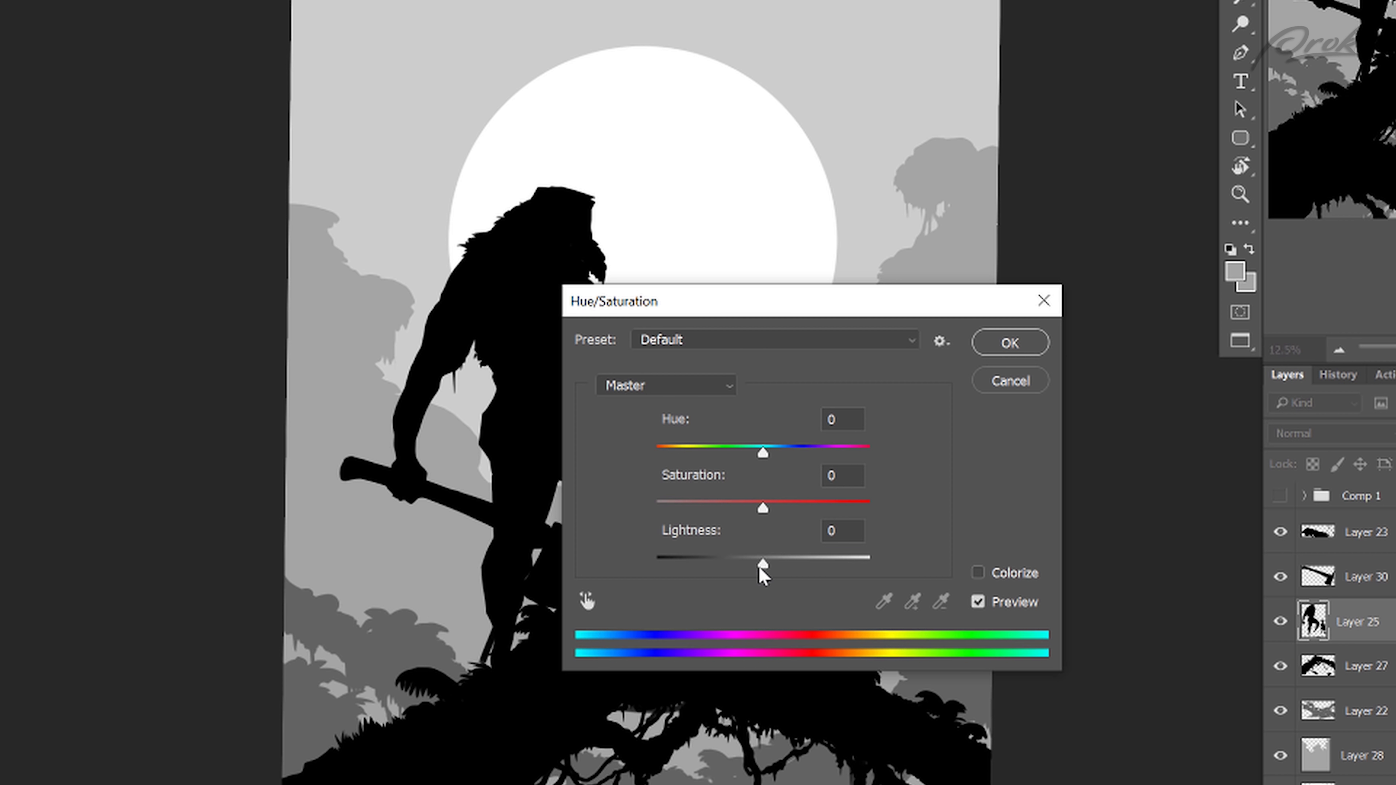
# Step: Lighten the figures' layer with Hue/Saturation lightness +24, lighten it a second time, and move the axe layer beneath it
pyautogui.moveTo(762, 566); pyautogui.dragTo(795, 588)
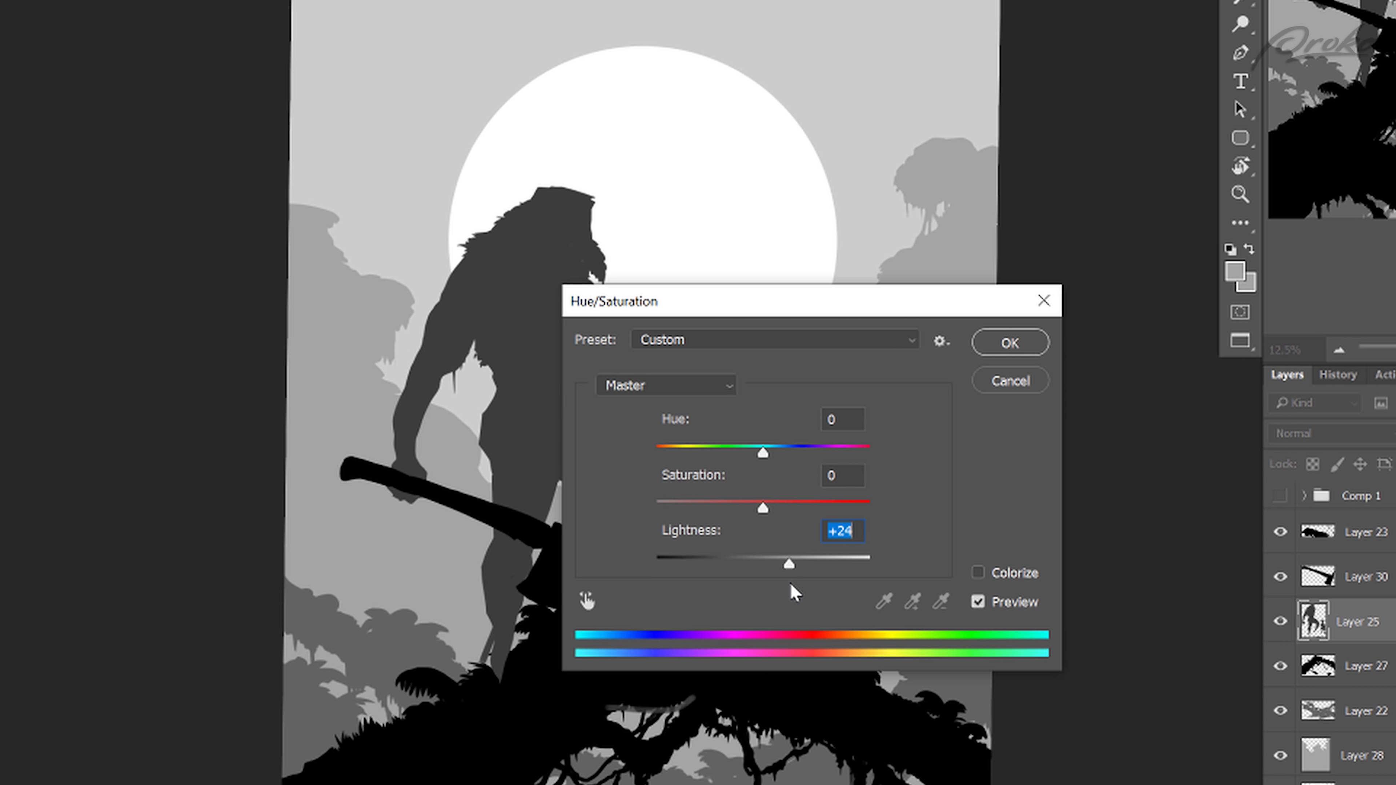
pyautogui.press('Return')
pyautogui.hotkey('ctrl', 'u')
pyautogui.moveTo(763, 575); pyautogui.dragTo(791, 587)
pyautogui.press('Return')
pyautogui.moveTo(1336, 577); pyautogui.dragTo(1335, 636)
pyautogui.click(1318, 586)
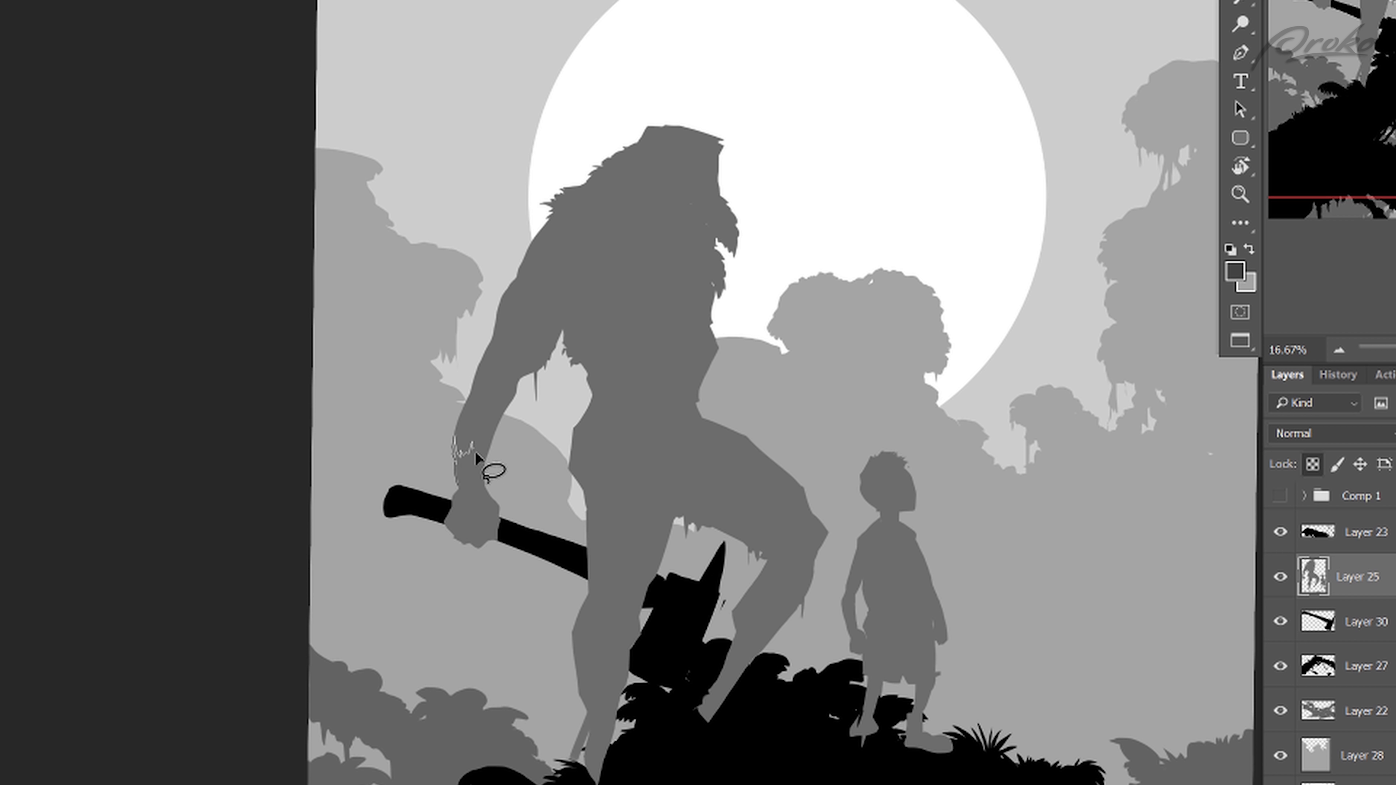
# Step: Lasso jagged shadow shapes over the warrior's forearm, hand, torso side and legs, and fill them with dark grey
pyautogui.moveTo(494, 503)
pyautogui.mouseDown()
pyautogui.moveTo(530, 391)
pyautogui.moveTo(547, 388)
pyautogui.moveTo(543, 328)
pyautogui.mouseUp()
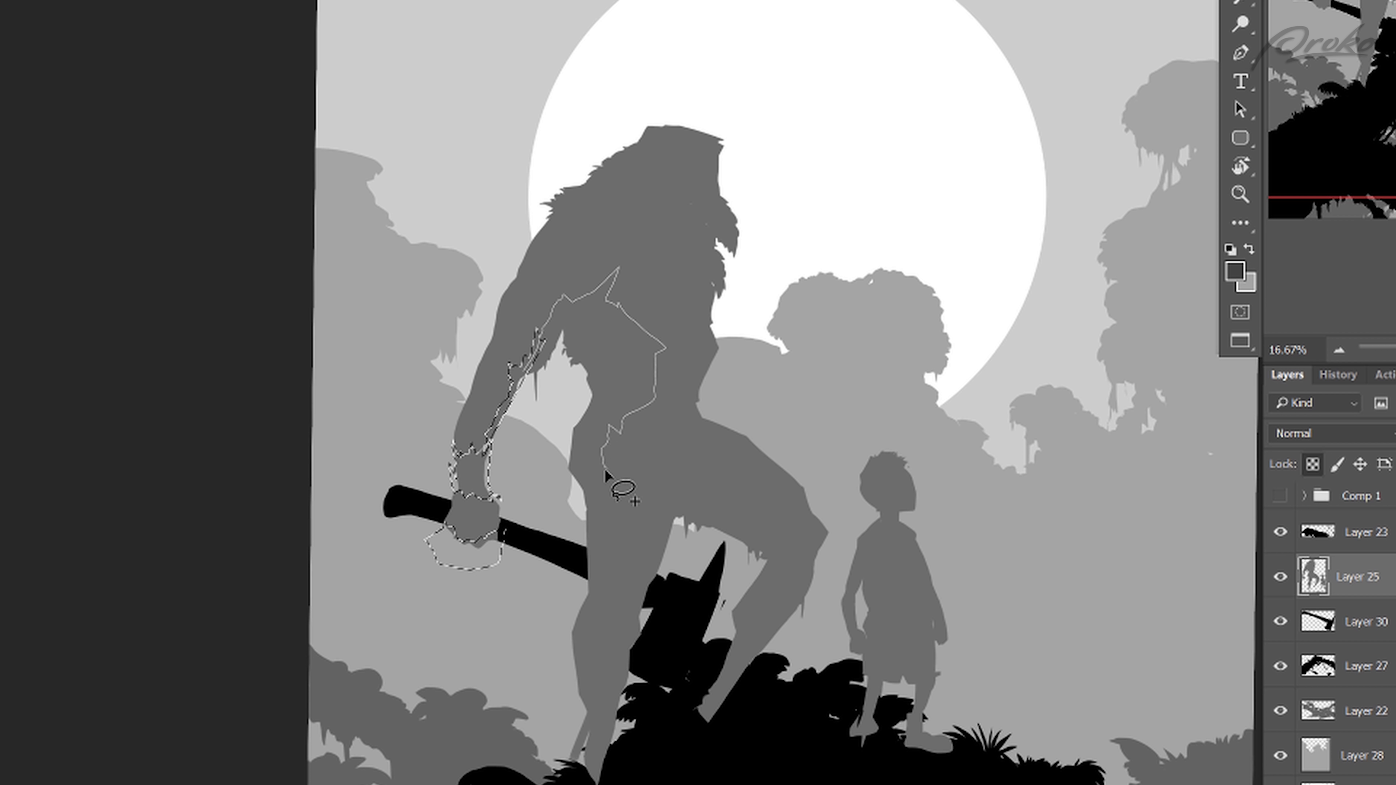
pyautogui.moveTo(606, 621)
pyautogui.mouseDown()
pyautogui.moveTo(653, 576)
pyautogui.moveTo(672, 478)
pyautogui.mouseUp()
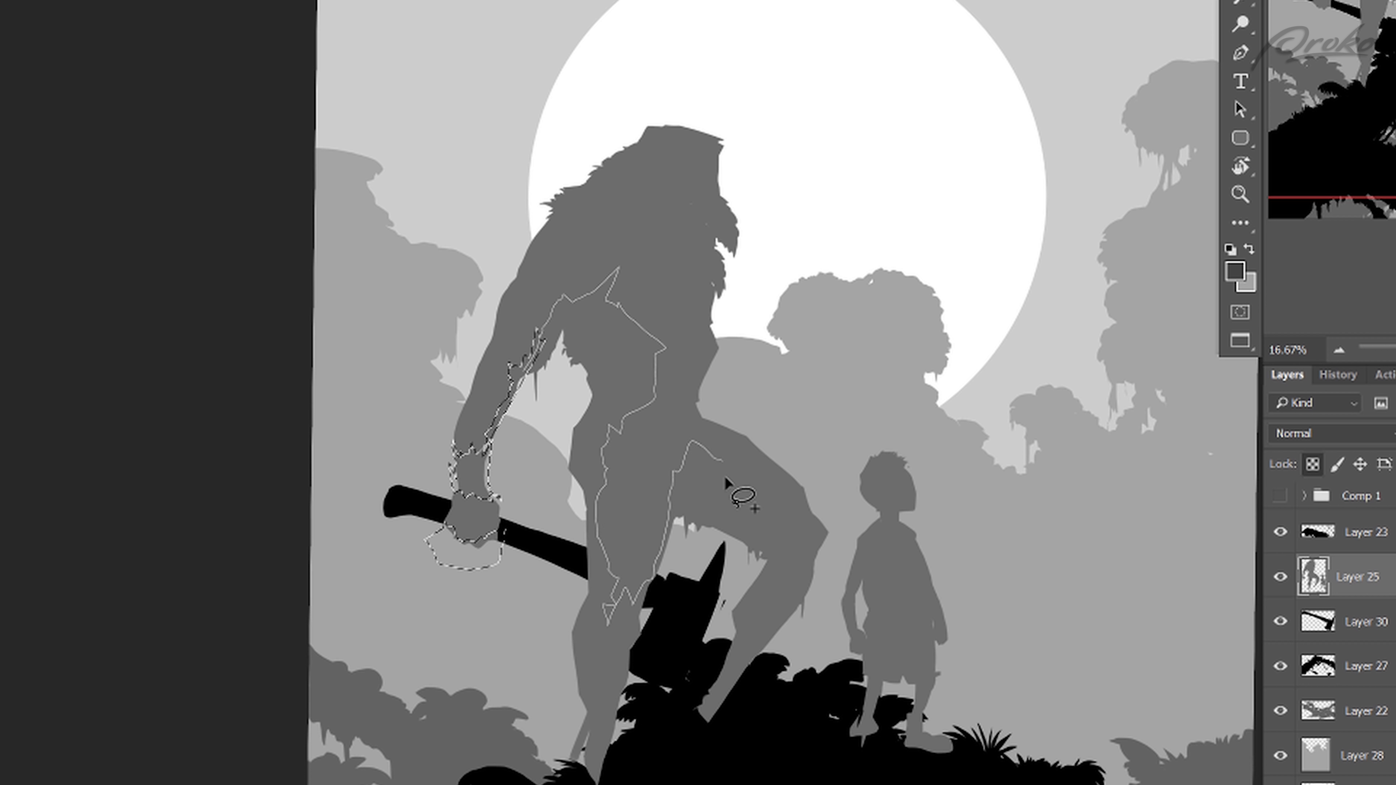
pyautogui.moveTo(786, 520)
pyautogui.mouseDown()
pyautogui.moveTo(839, 610)
pyautogui.moveTo(748, 783)
pyautogui.mouseUp()
pyautogui.moveTo(448, 677); pyautogui.dragTo(428, 542)
pyautogui.press('g')
pyautogui.click(584, 743)
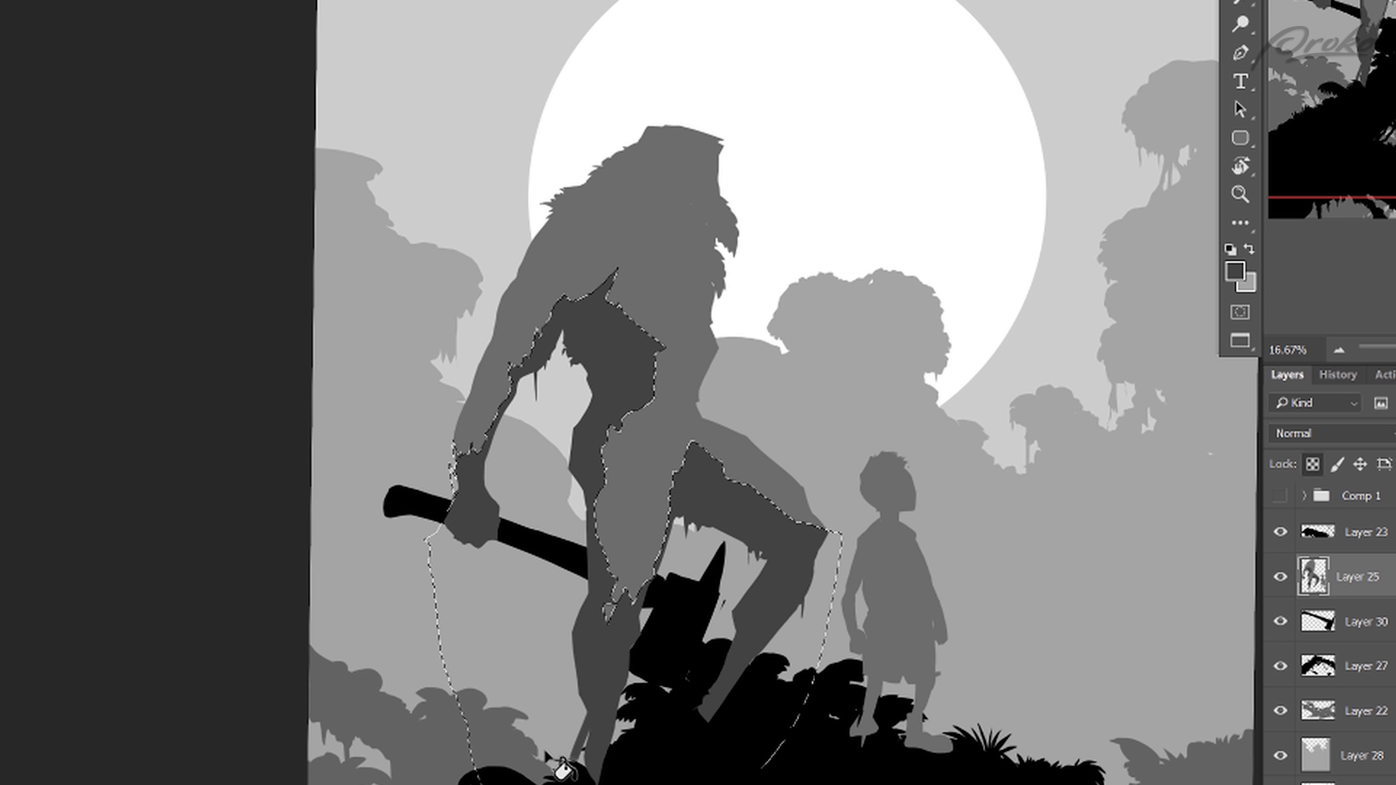
pyautogui.hotkey('ctrl', 'd')
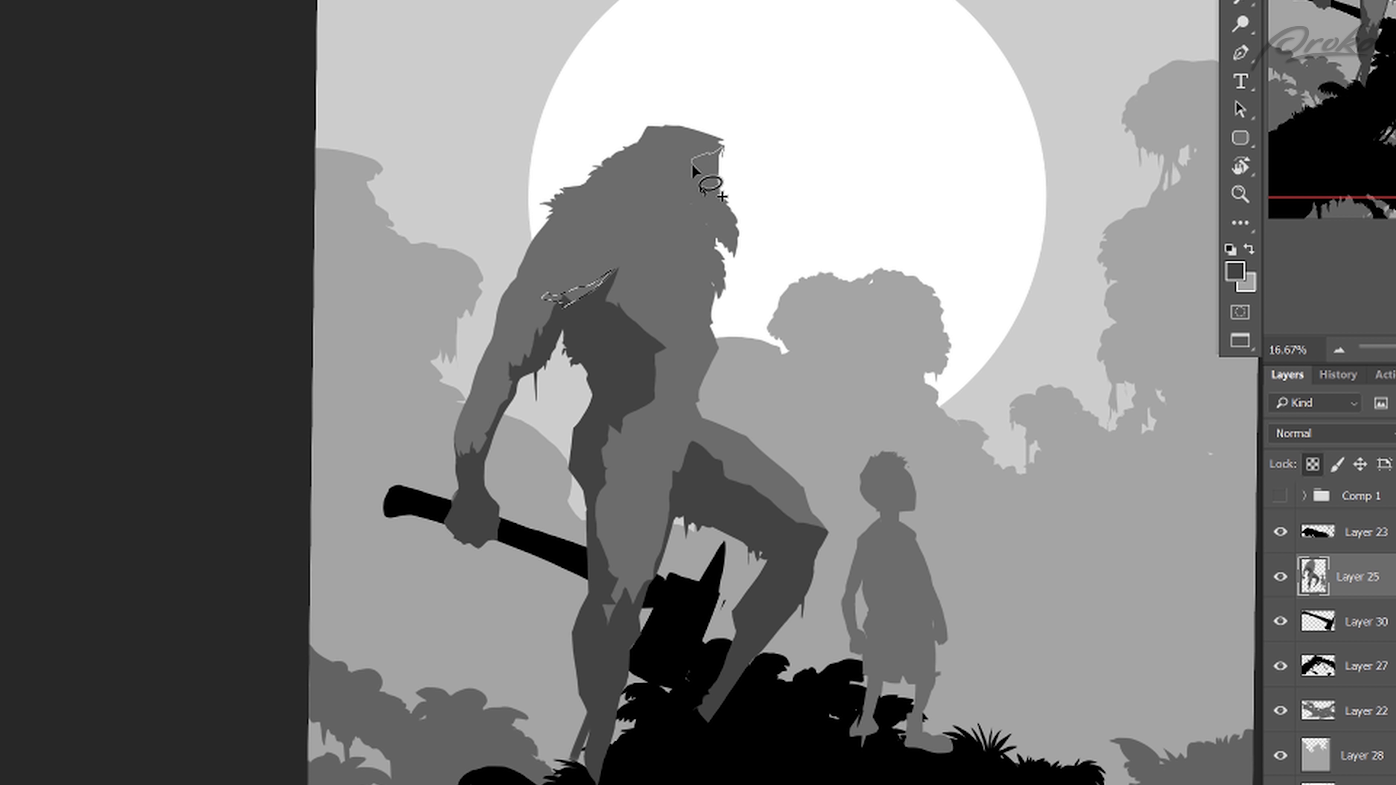
# Step: Lasso small shadow shapes on the warrior's face, neck, chest and waist, and brush them in with dark grey
pyautogui.moveTo(716, 203); pyautogui.dragTo(737, 212)
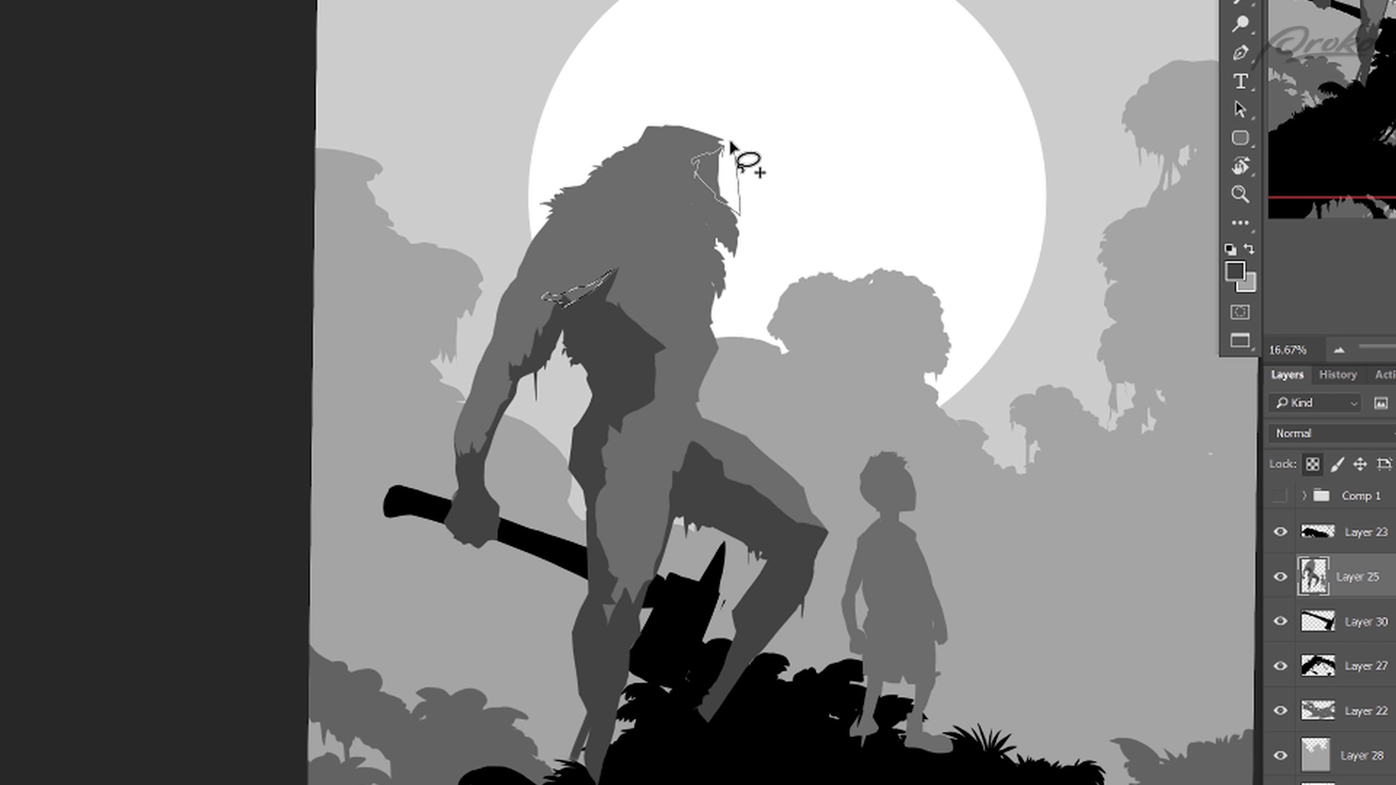
pyautogui.click(674, 212)
pyautogui.click(643, 194)
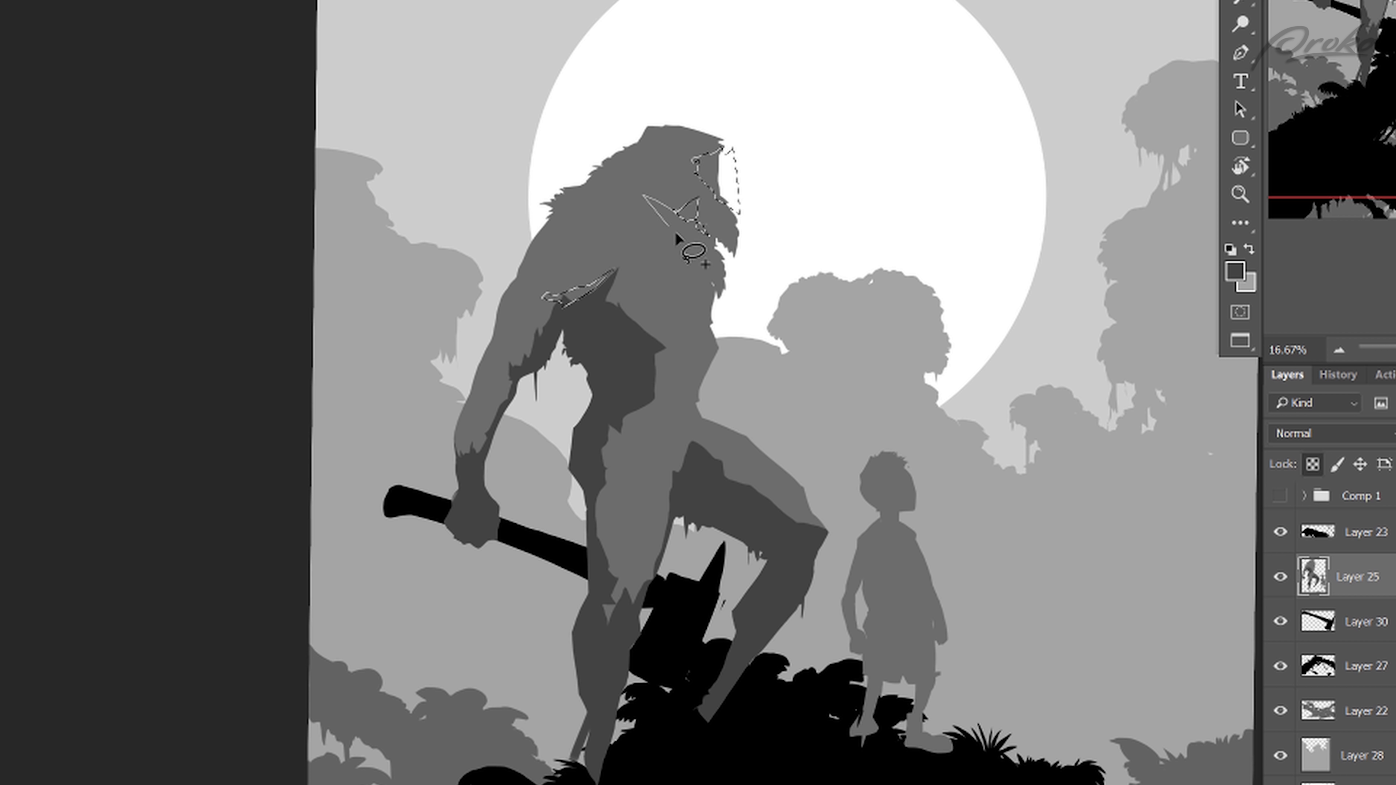
pyautogui.click(675, 231)
pyautogui.click(588, 288)
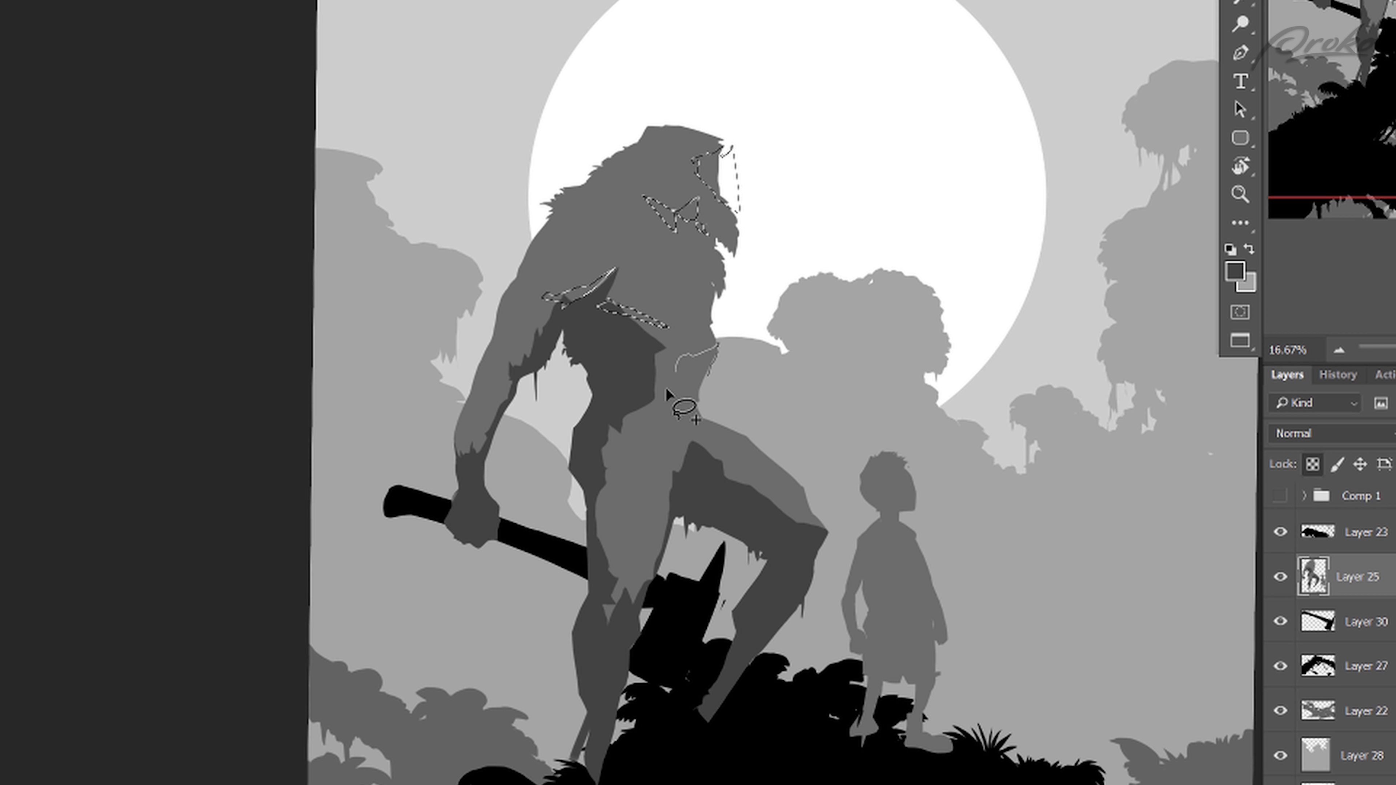
pyautogui.moveTo(663, 430)
pyautogui.mouseDown()
pyautogui.moveTo(705, 401)
pyautogui.moveTo(717, 342)
pyautogui.mouseUp()
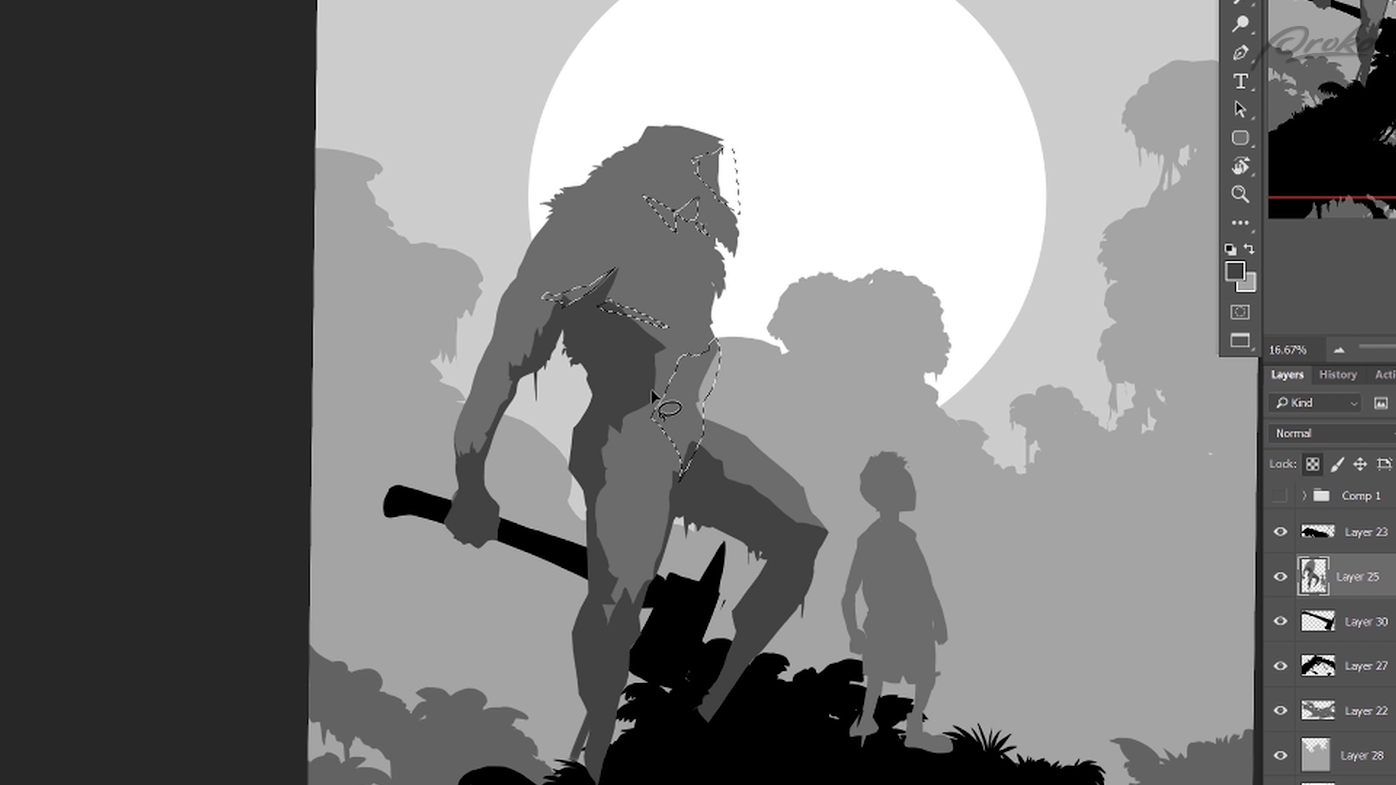
pyautogui.press('b')
pyautogui.moveTo(545, 295); pyautogui.dragTo(514, 156)
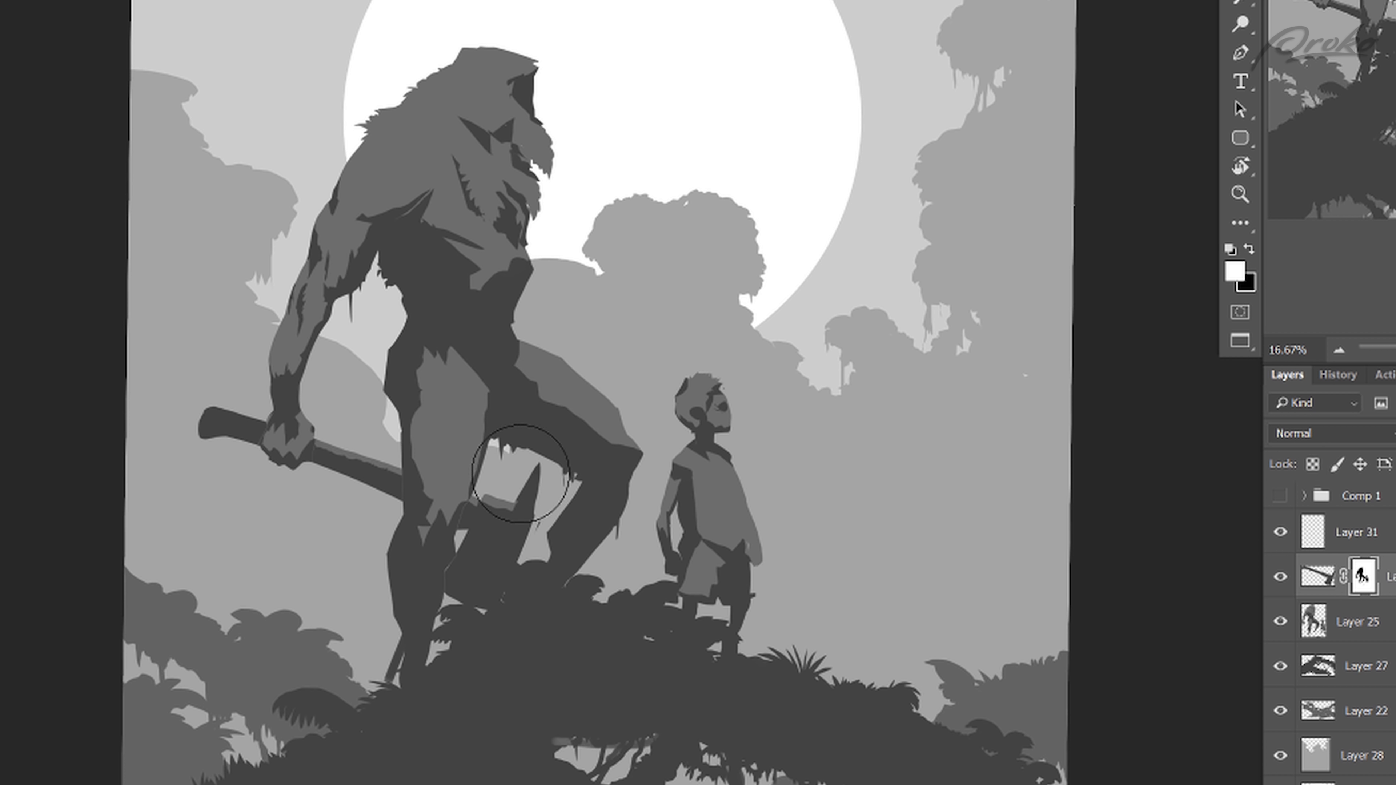
# Step: Paint white on the axe layer's mask to reveal the handle in front of the warrior's standing thigh
pyautogui.moveTo(470, 534)
pyautogui.mouseDown()
pyautogui.moveTo(442, 546)
pyautogui.moveTo(429, 517)
pyautogui.mouseUp()
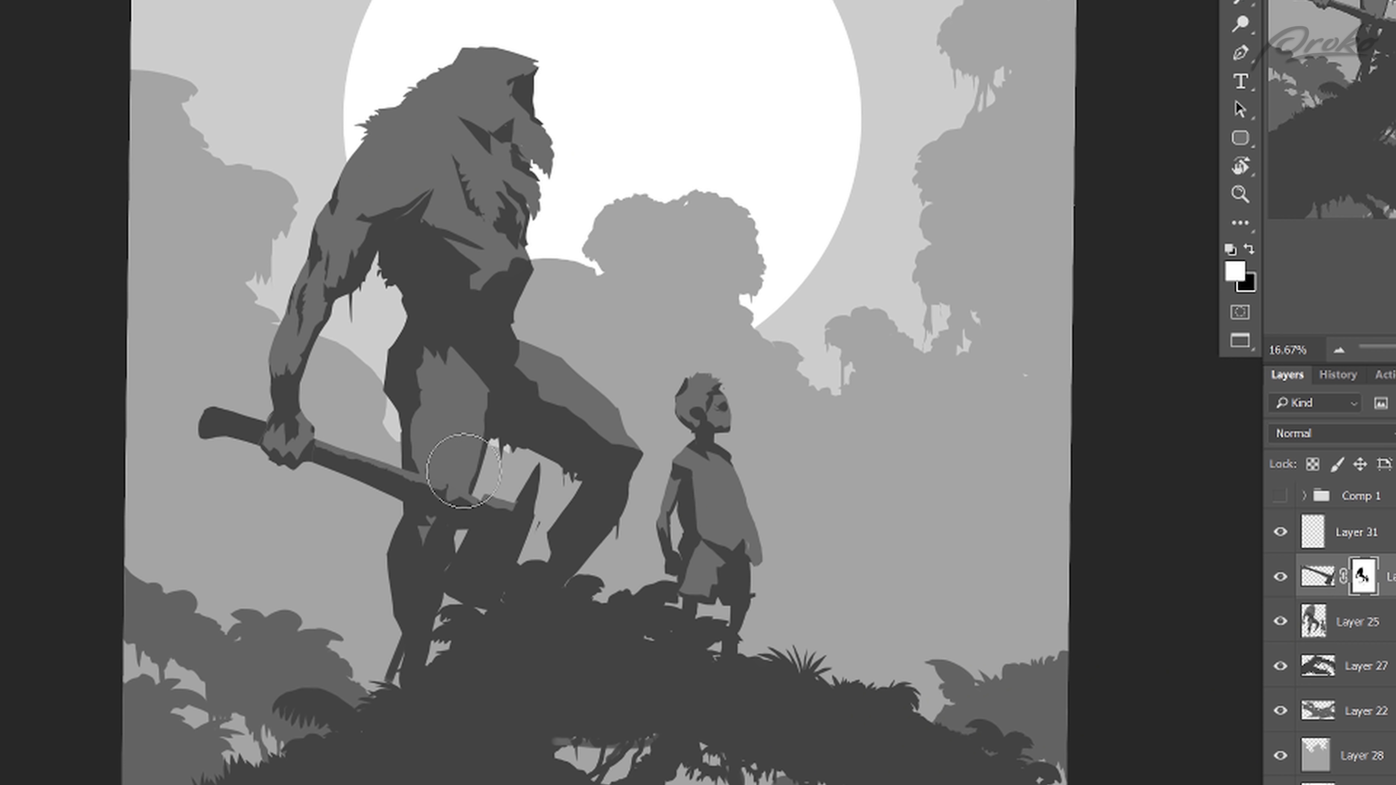
# Step: On the figures' layer, lasso a small patch above the warrior's raised knee and give the shadow edge there a jagged fur texture
pyautogui.click(1313, 625)
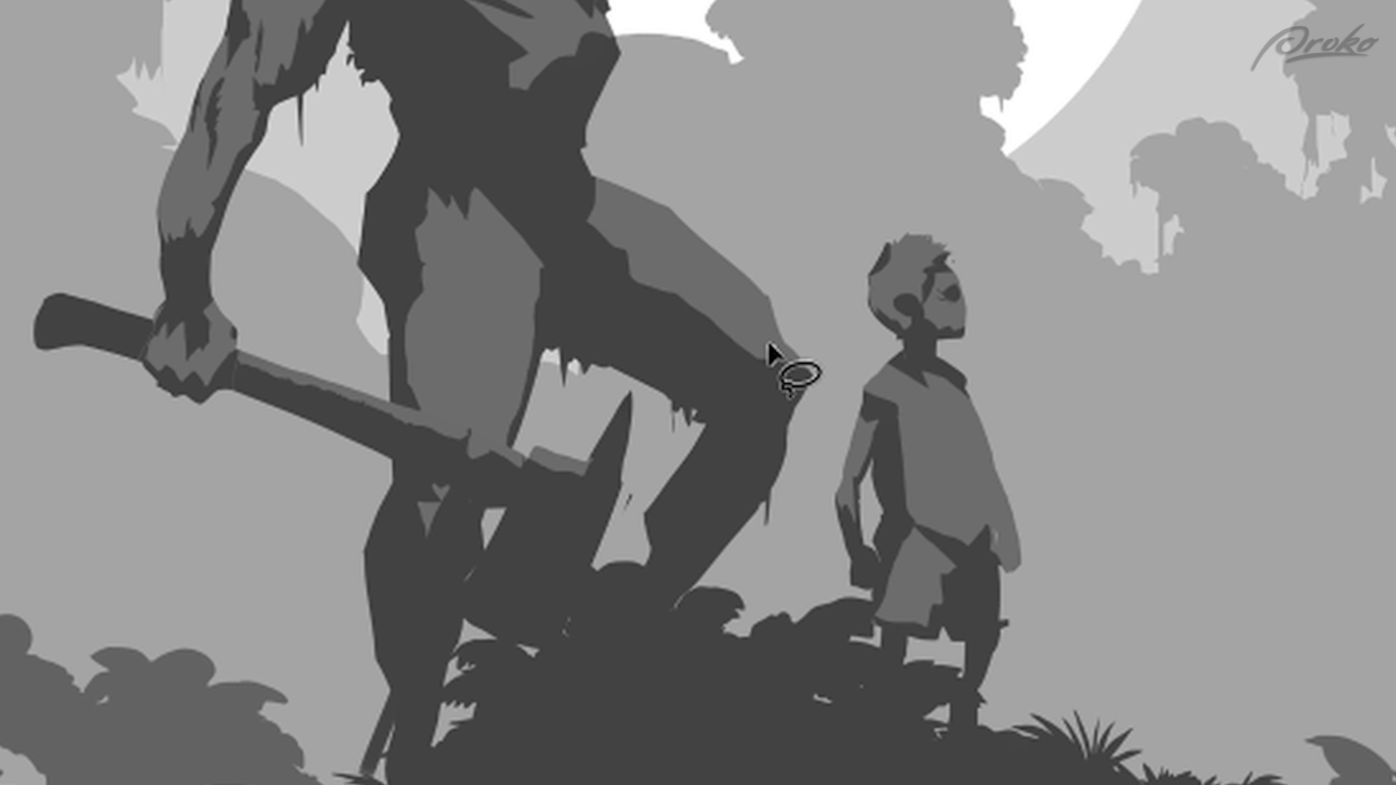
pyautogui.moveTo(752, 387)
pyautogui.mouseDown()
pyautogui.moveTo(712, 344)
pyautogui.moveTo(742, 399)
pyautogui.moveTo(655, 303)
pyautogui.moveTo(767, 352)
pyautogui.mouseUp()
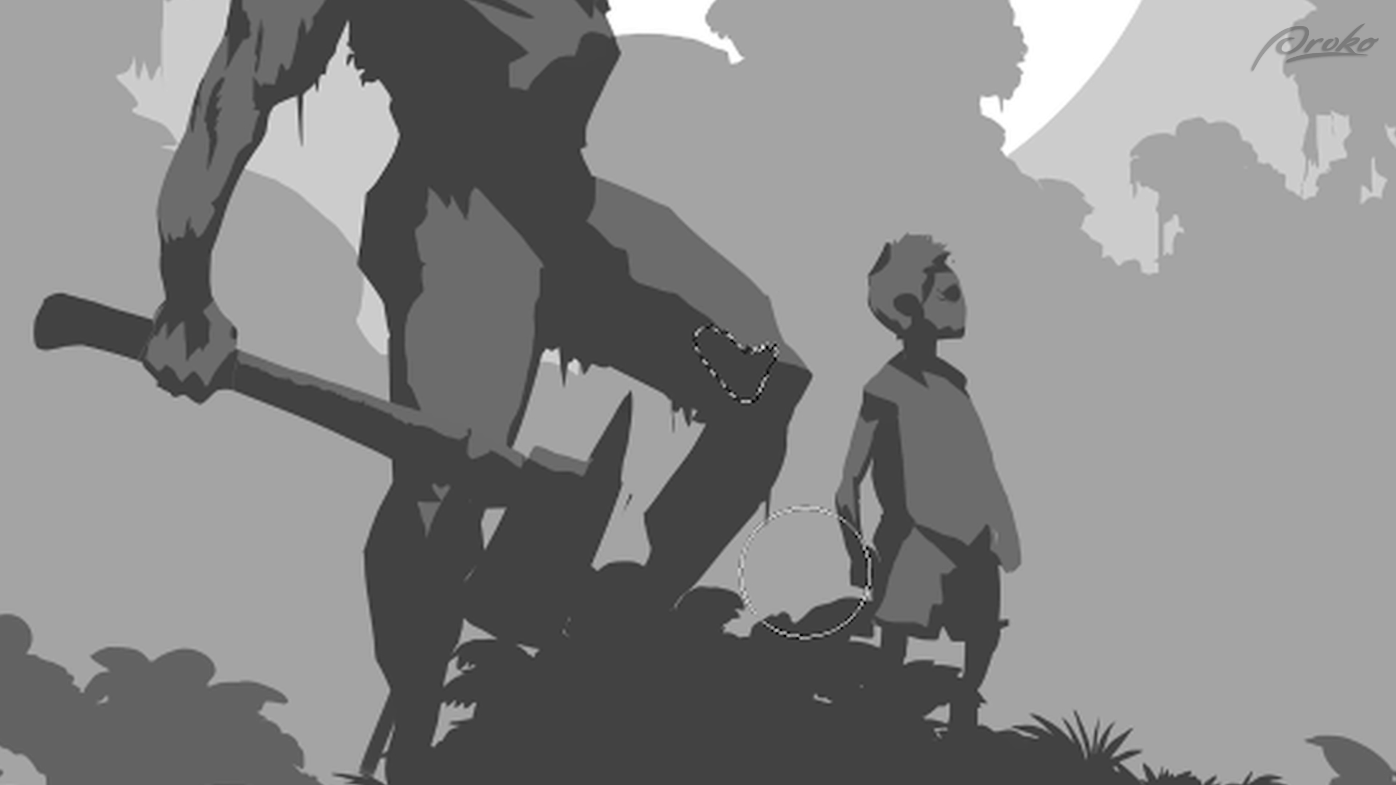
pyautogui.hotkey('ctrl', '+')
pyautogui.hotkey('ctrl', 'd')
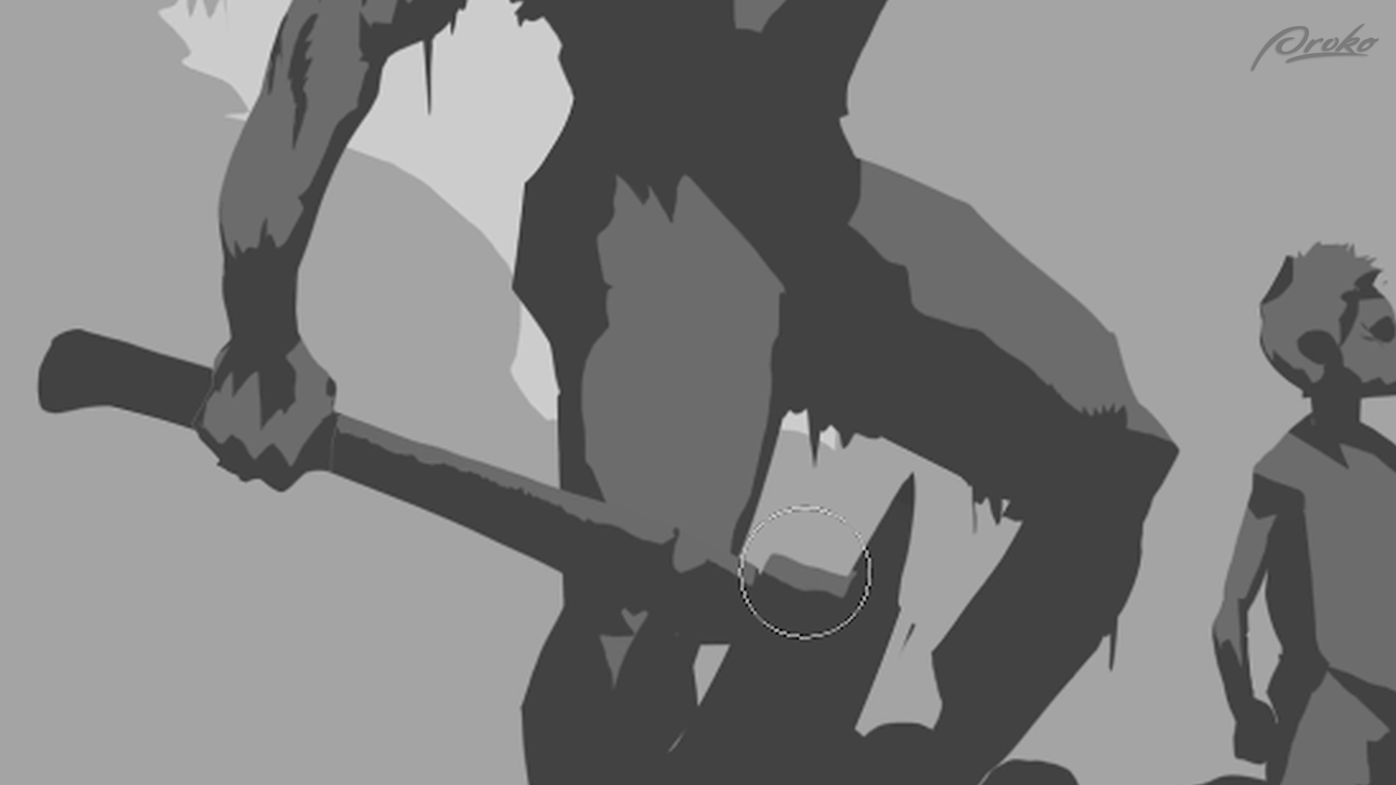
# Step: Lasso along the front edge of the standing thigh's light patch and break it up with jagged fur
pyautogui.click(730, 559)
pyautogui.moveTo(730, 558)
pyautogui.mouseDown()
pyautogui.moveTo(741, 562)
pyautogui.moveTo(782, 425)
pyautogui.moveTo(792, 468)
pyautogui.moveTo(761, 550)
pyautogui.moveTo(739, 557)
pyautogui.mouseUp()
pyautogui.press('b')
pyautogui.hotkey('ctrl', 'd')
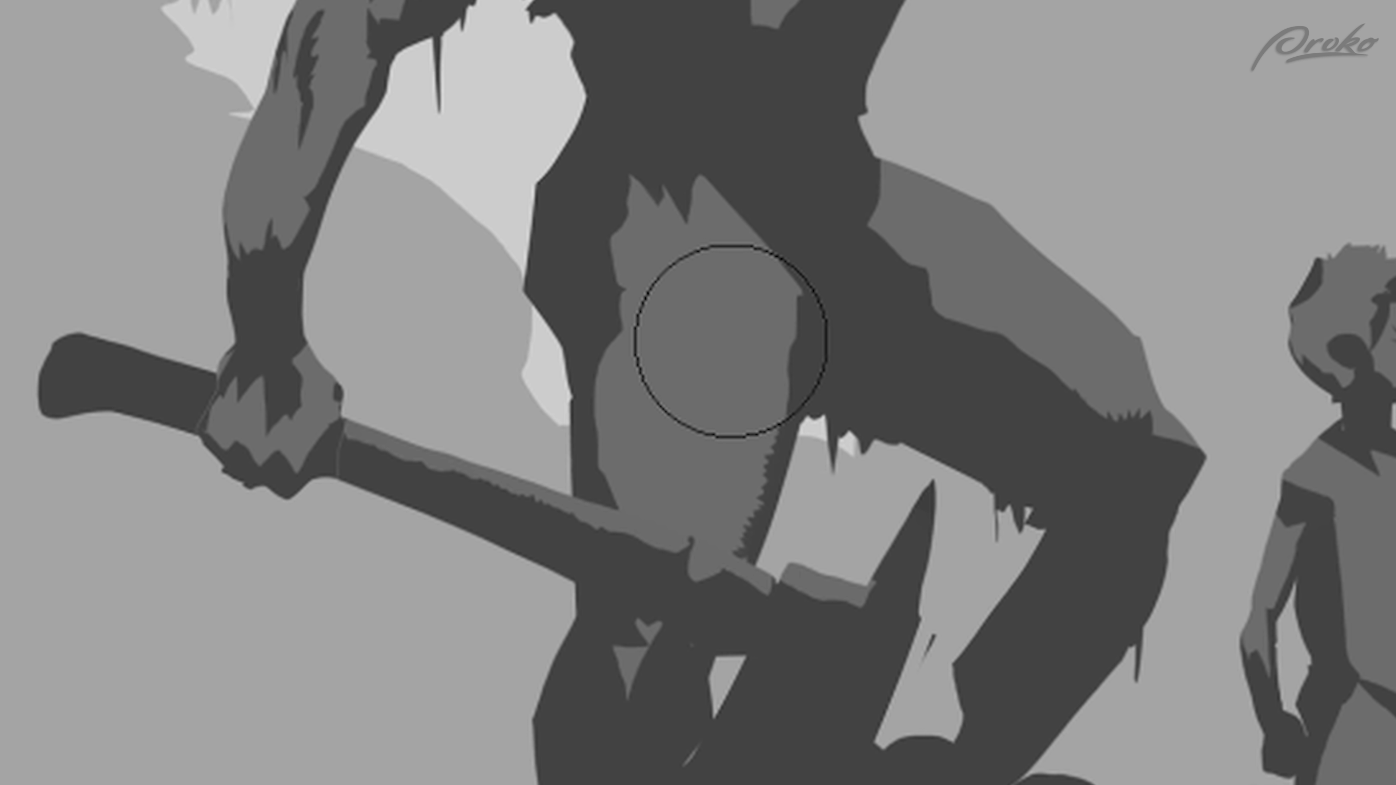
# Step: Lasso a narrow strip along the back edge of the standing thigh's light patch and roughen it with jagged fur
pyautogui.hotkey('ctrl', '-')
pyautogui.hotkey('ctrl', '-')
pyautogui.hotkey('ctrl', '+')
pyautogui.hotkey('ctrl', '+')
pyautogui.press('l')
pyautogui.moveTo(607, 483)
pyautogui.mouseDown()
pyautogui.moveTo(611, 383)
pyautogui.moveTo(581, 441)
pyautogui.moveTo(612, 514)
pyautogui.mouseUp()
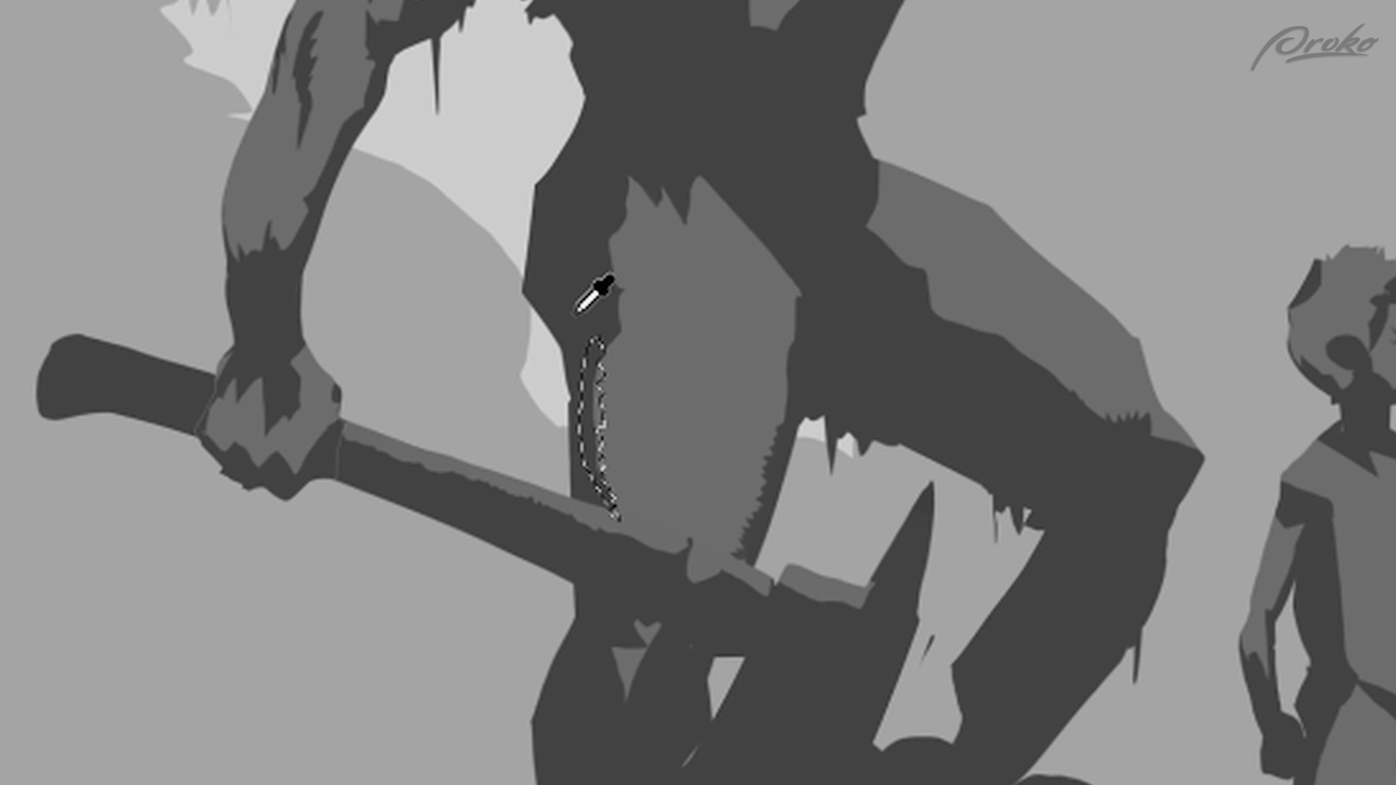
pyautogui.press('b')
pyautogui.hotkey('ctrl', 'd')
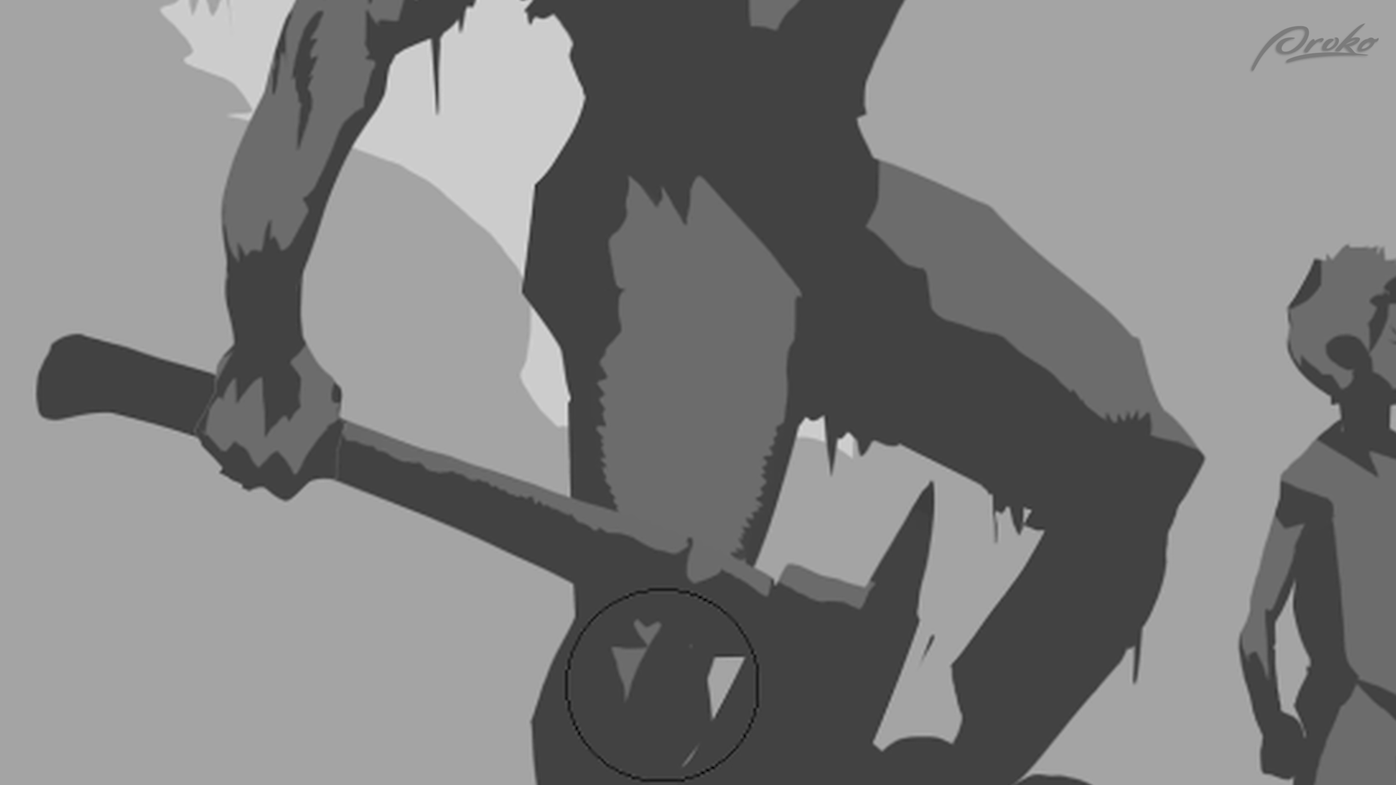
pyautogui.hotkey('ctrl', '-')
pyautogui.hotkey('ctrl', '-')
pyautogui.hotkey('ctrl', '+')
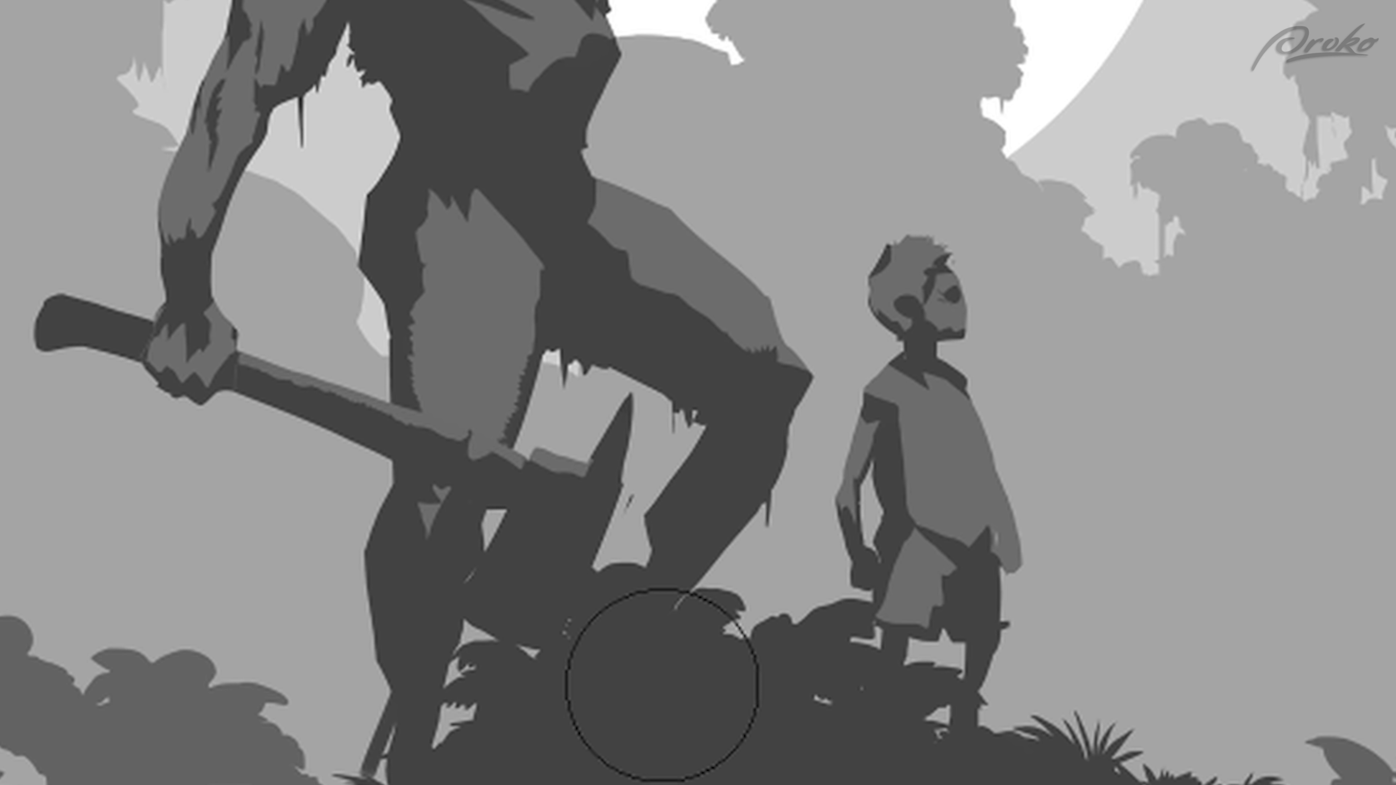
pyautogui.hotkey('ctrl', '-')
pyautogui.hotkey('ctrl', '+')
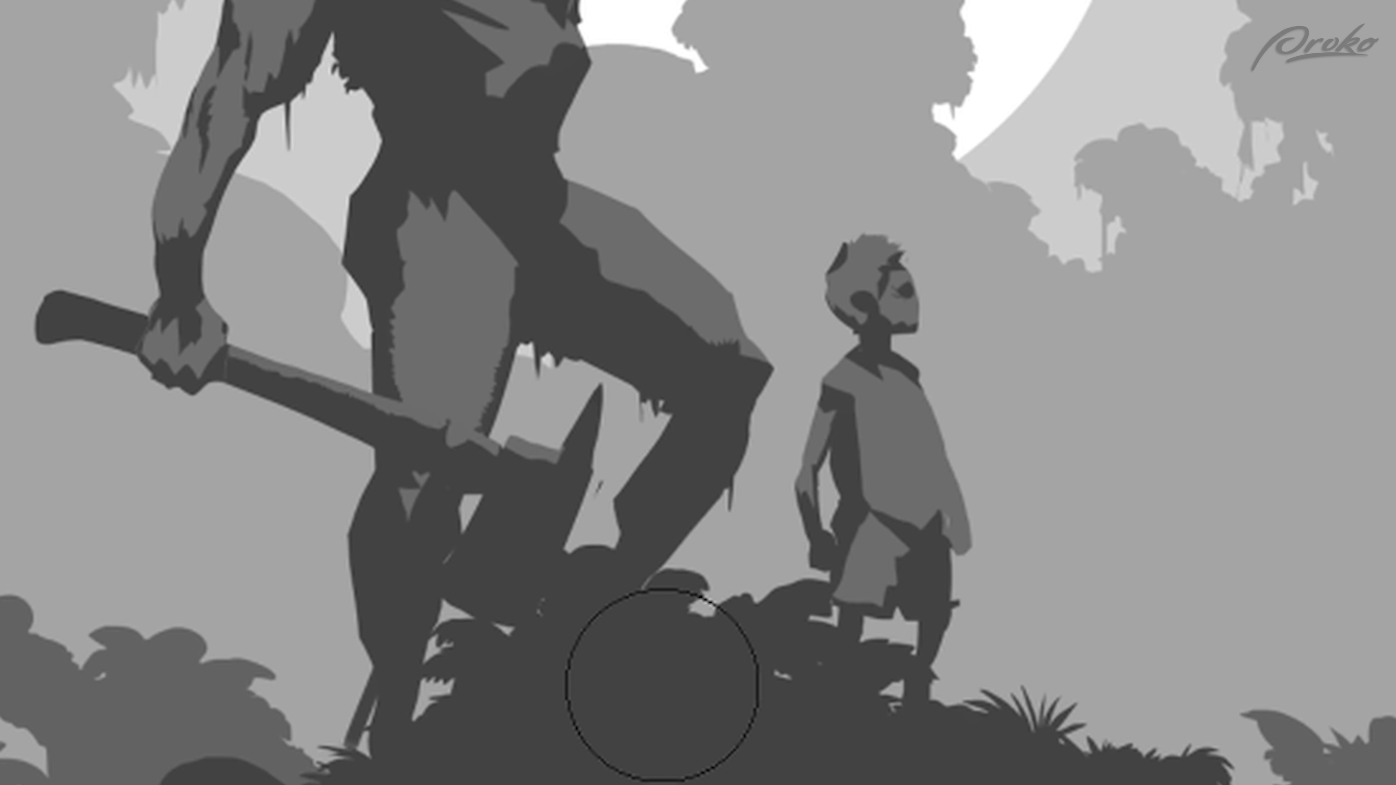
# Step: Lasso the warrior's shoulder and upper arm on the separate layer above the body and brush in the sampled mid grey
pyautogui.hscroll(-5, 698, 393)
pyautogui.scroll(3, 698, 393)
pyautogui.press('l')
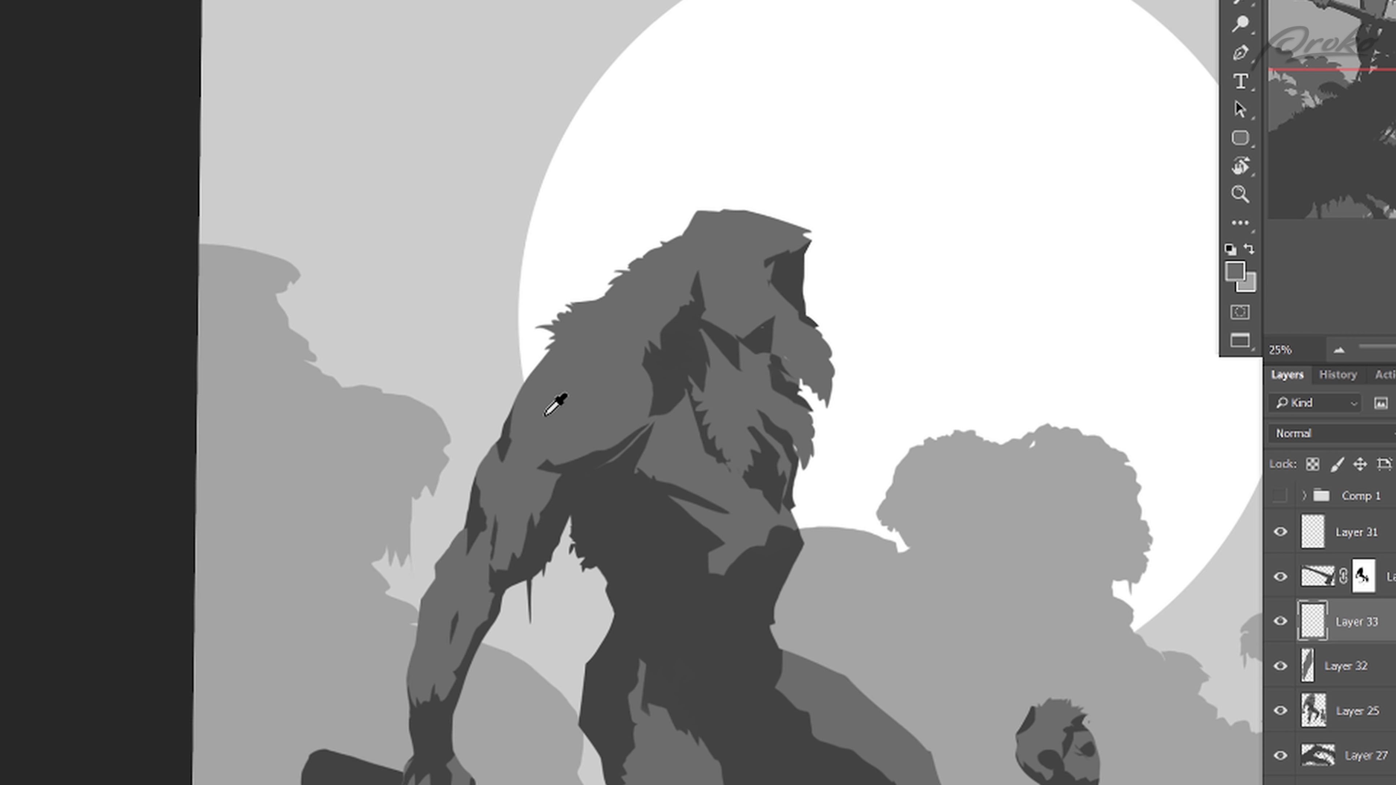
pyautogui.press('l')
pyautogui.moveTo(551, 345)
pyautogui.mouseDown()
pyautogui.moveTo(577, 335)
pyautogui.moveTo(478, 491)
pyautogui.mouseUp()
pyautogui.press('b')
pyautogui.hotkey('ctrl', '-')
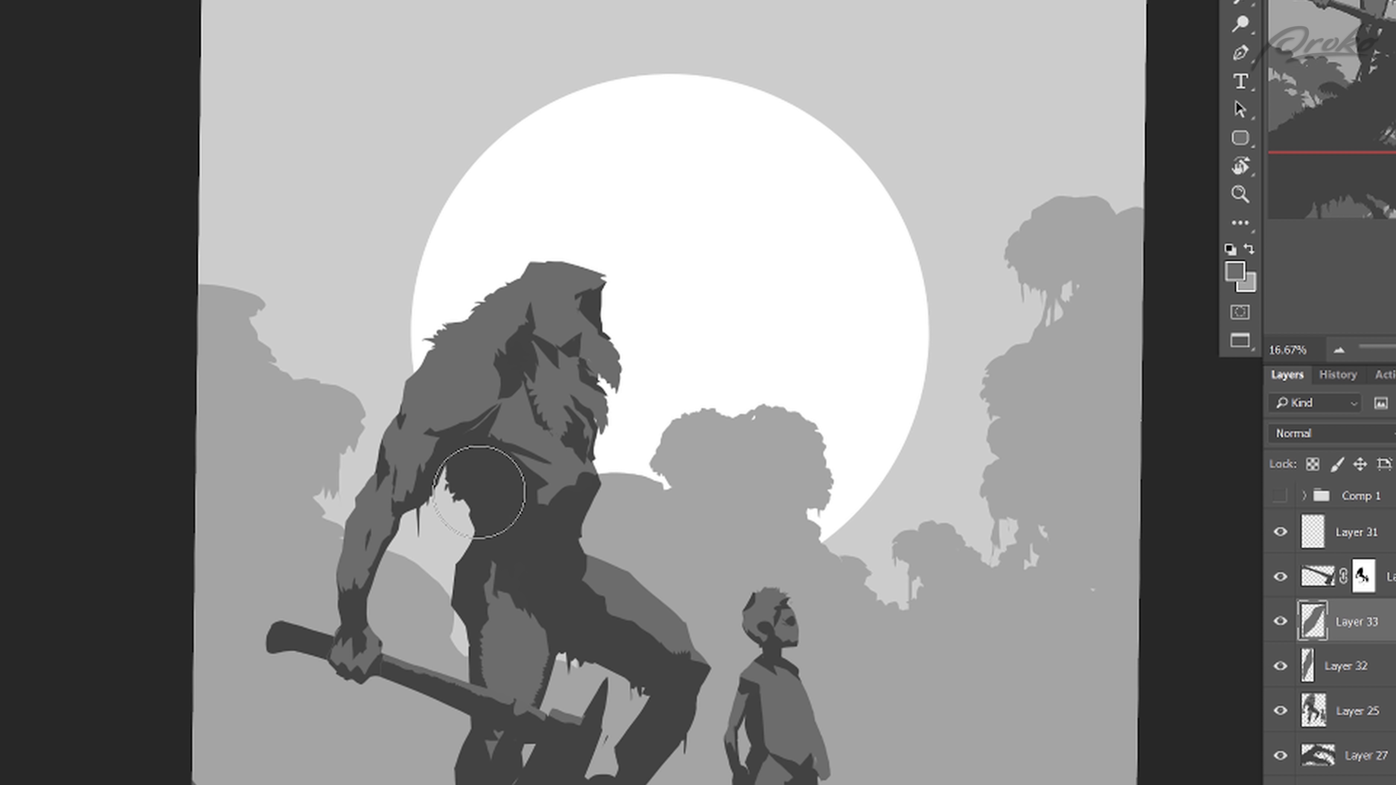
# Step: Flip the whole composition horizontally to check its balance
pyautogui.hotkey('ctrl', '-')
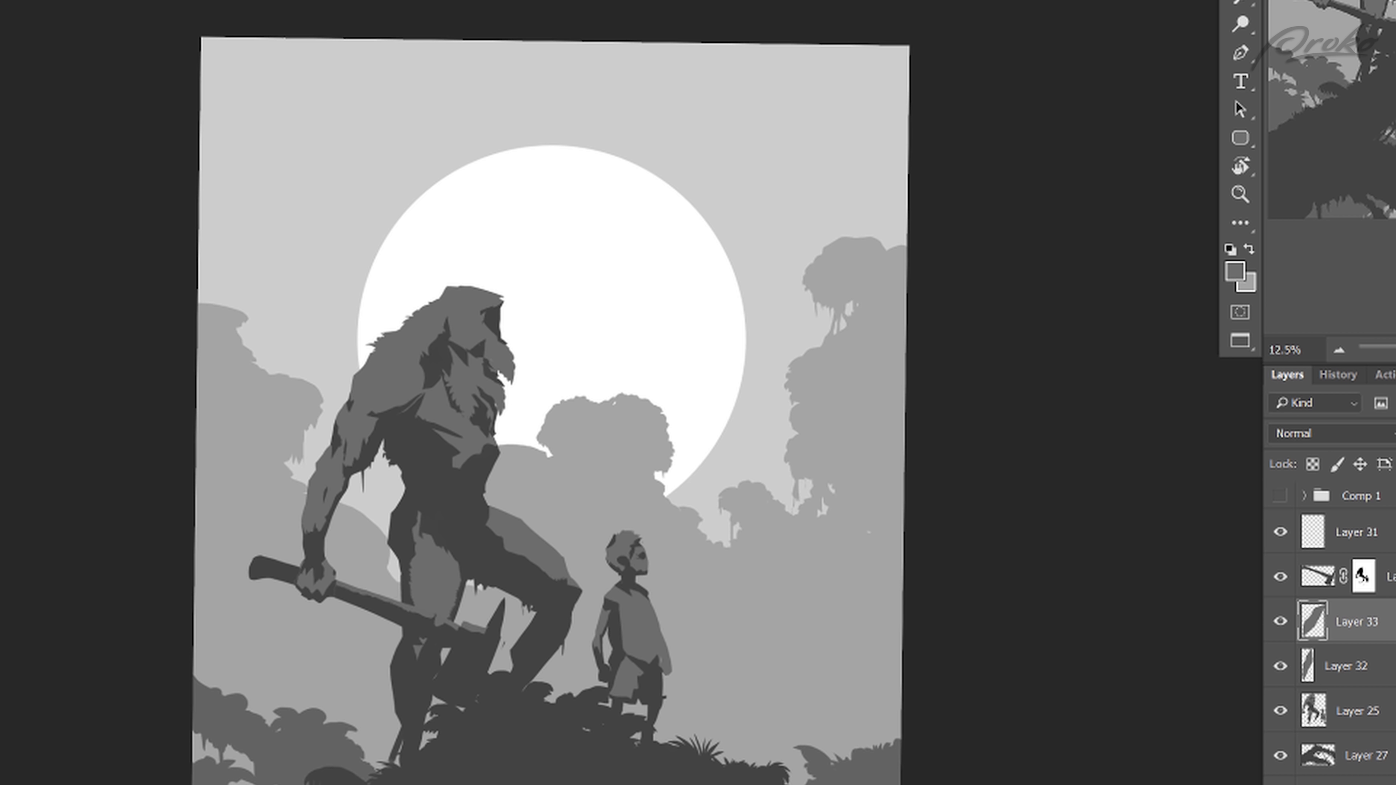
pyautogui.hotkey('ctrl', 'shift', 'h')
pyautogui.hotkey('ctrl', '-')
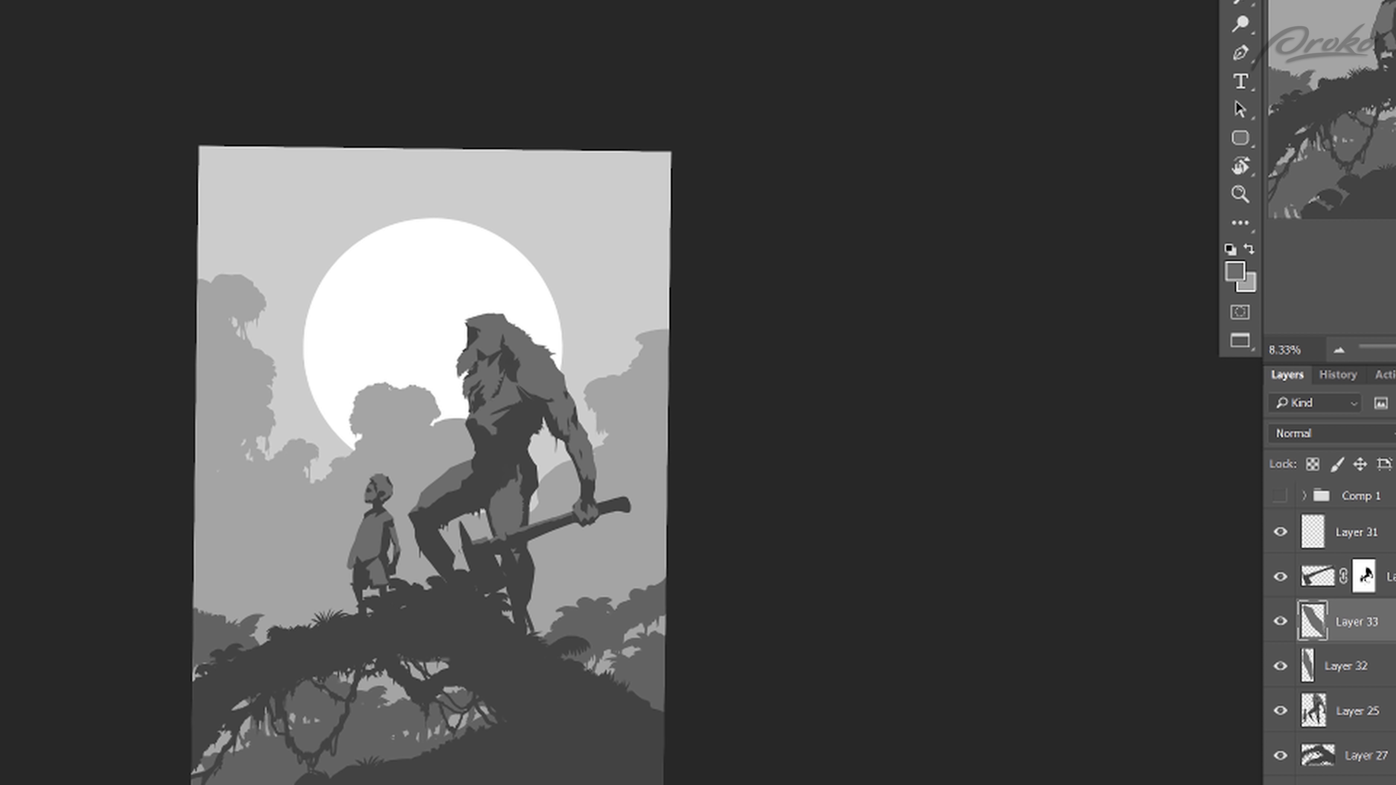
pyautogui.hotkey('ctrl', '+')
# Step: Compare the warrior with and without the arm layer's painting, and merge the added paint layers into the figures' layer
pyautogui.click(1278, 625)
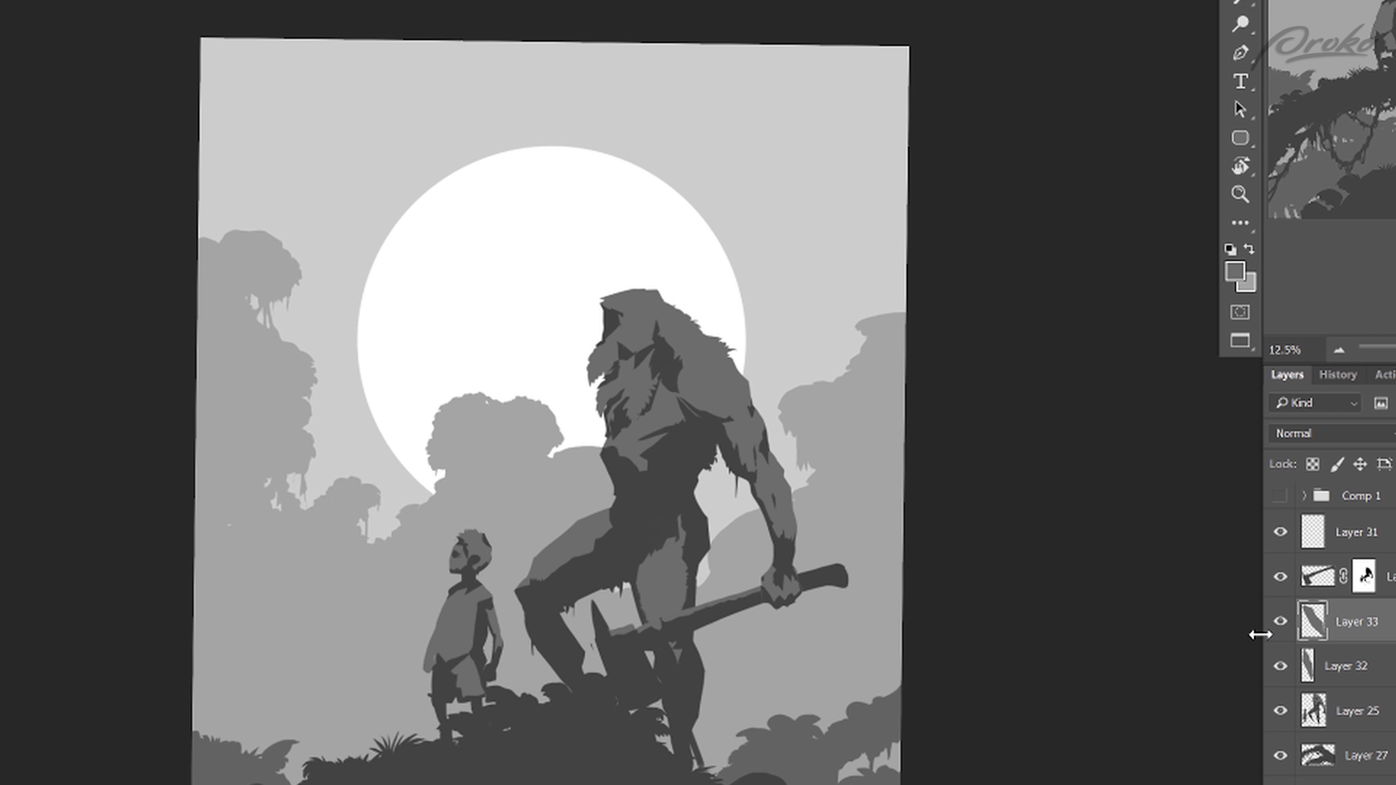
pyautogui.hotkey('ctrl', 'e')
pyautogui.click(1278, 626)
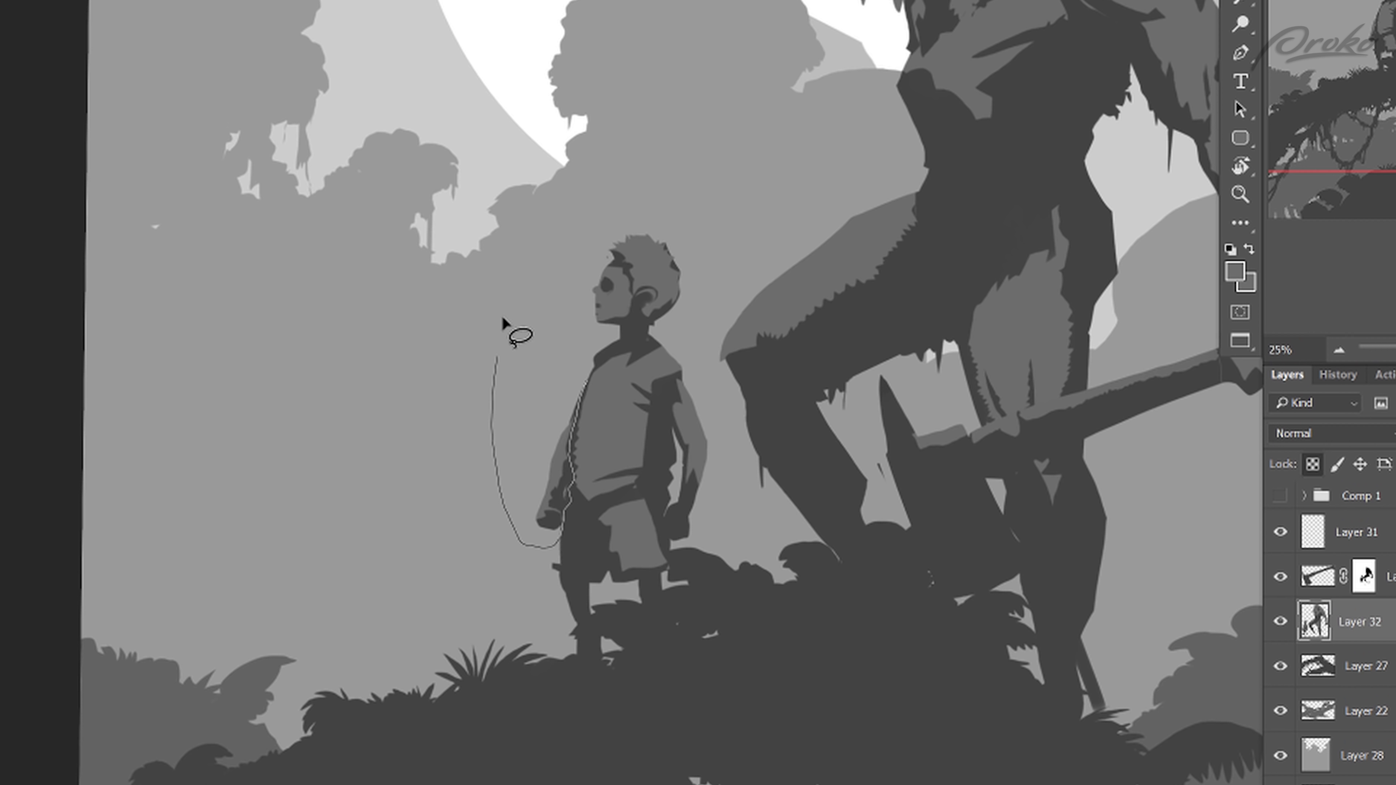
# Step: Lasso the boy's front arm, unlock the layer's transparent pixels and delete the selected area
pyautogui.moveTo(502, 318); pyautogui.dragTo(503, 328)
pyautogui.click(1311, 469)
pyautogui.press('Delete')
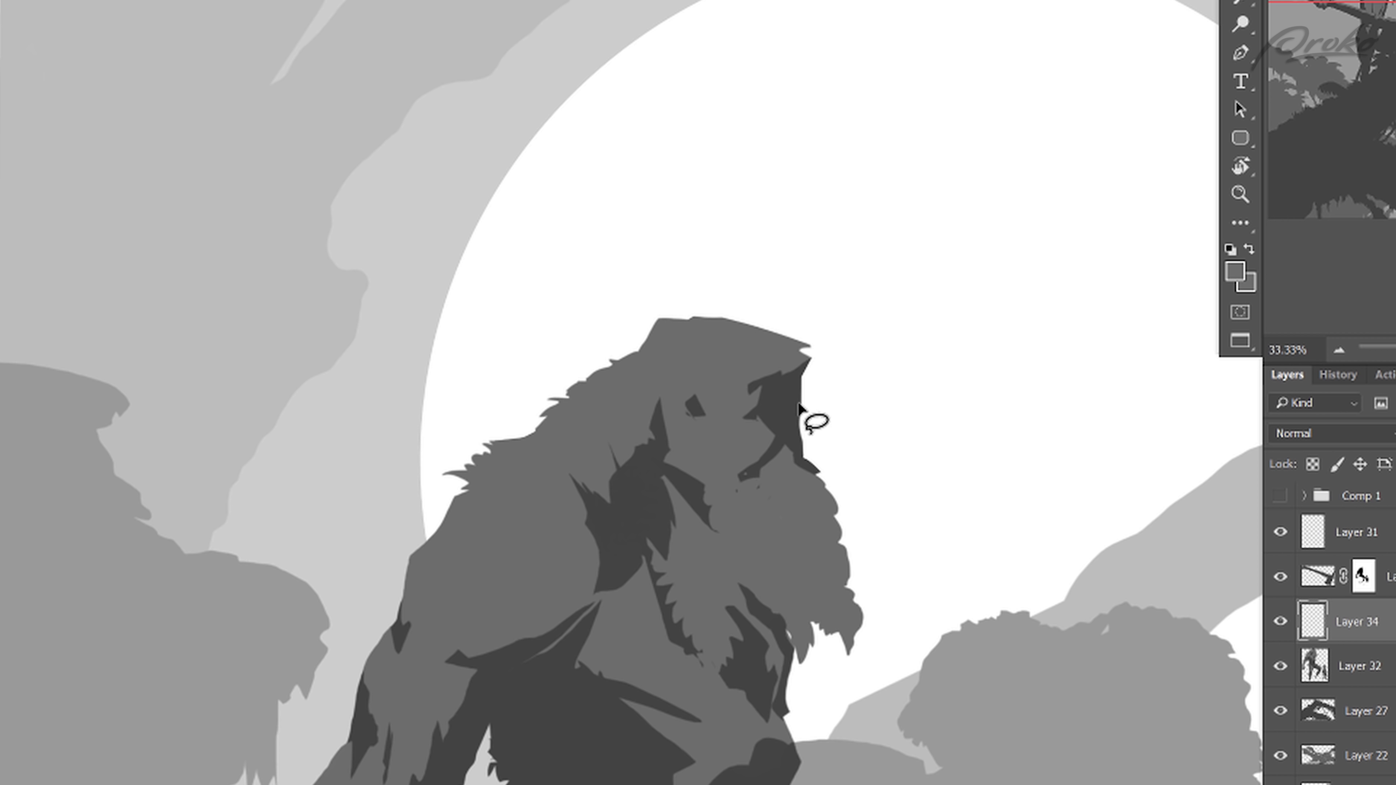
# Step: Lasso a small shape at the front of the warrior's face and brush in the sampled mid grey
pyautogui.moveTo(814, 409); pyautogui.dragTo(800, 453)
pyautogui.keyDown('alt'); pyautogui.click(775, 367); pyautogui.keyUp('alt')
pyautogui.moveTo(801, 393); pyautogui.dragTo(801, 498)
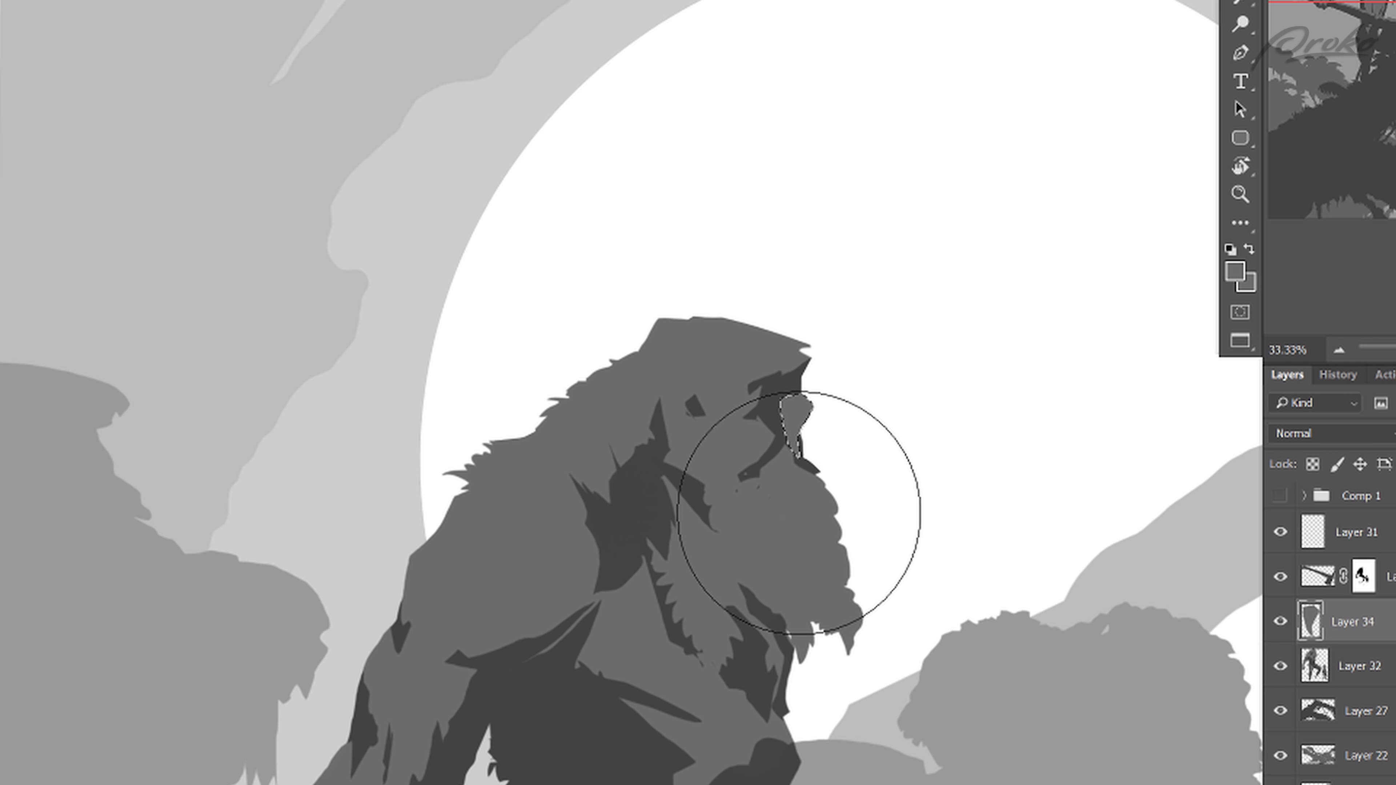
pyautogui.hotkey('ctrl', '-')
pyautogui.hotkey('ctrl', '-')
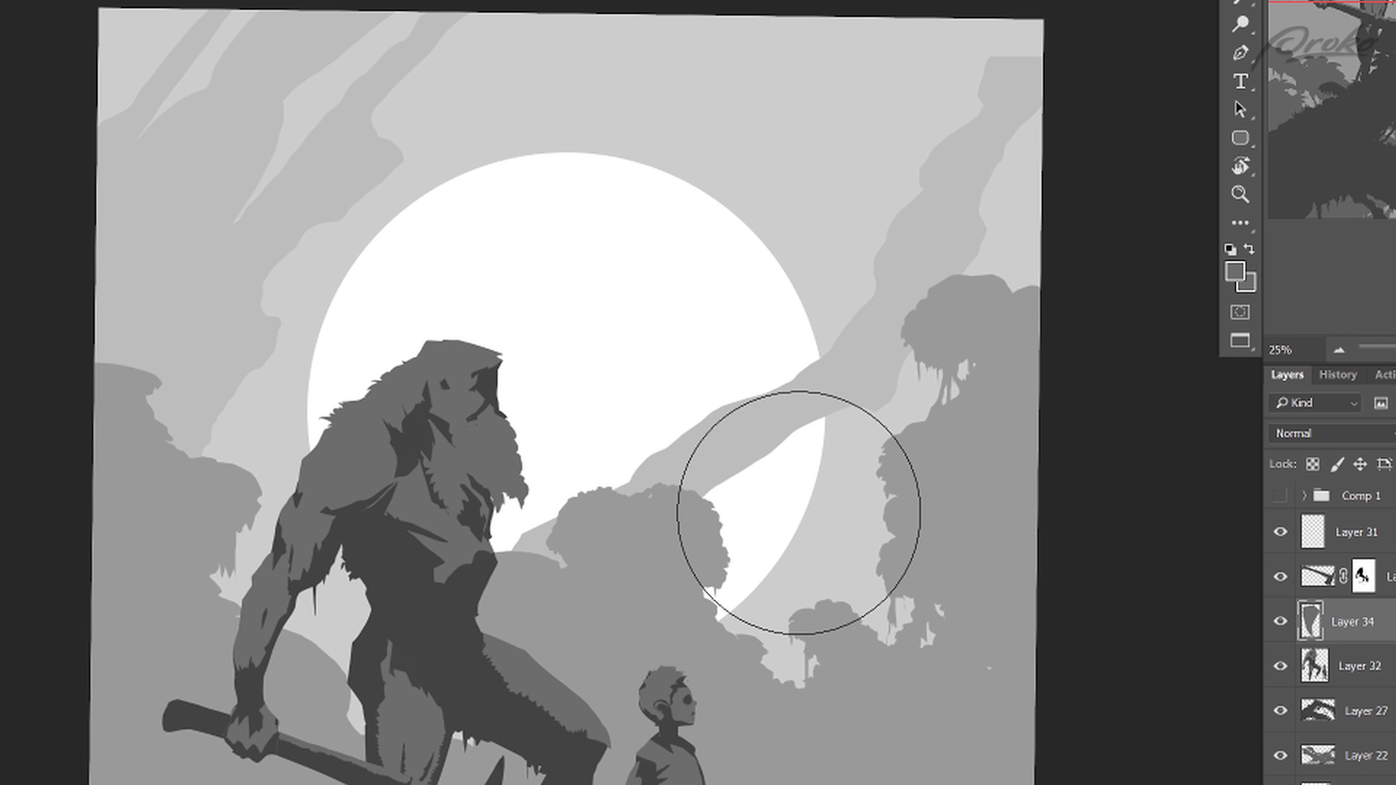
# Step: Adjust the grey face patch with Free Transform and merge it into the figures' layer
pyautogui.hotkey('ctrl', '+')
pyautogui.hotkey('ctrl', '+')
pyautogui.hotkey('ctrl', 't')
pyautogui.moveTo(757, 373); pyautogui.dragTo(748, 378)
pyautogui.press('Return')
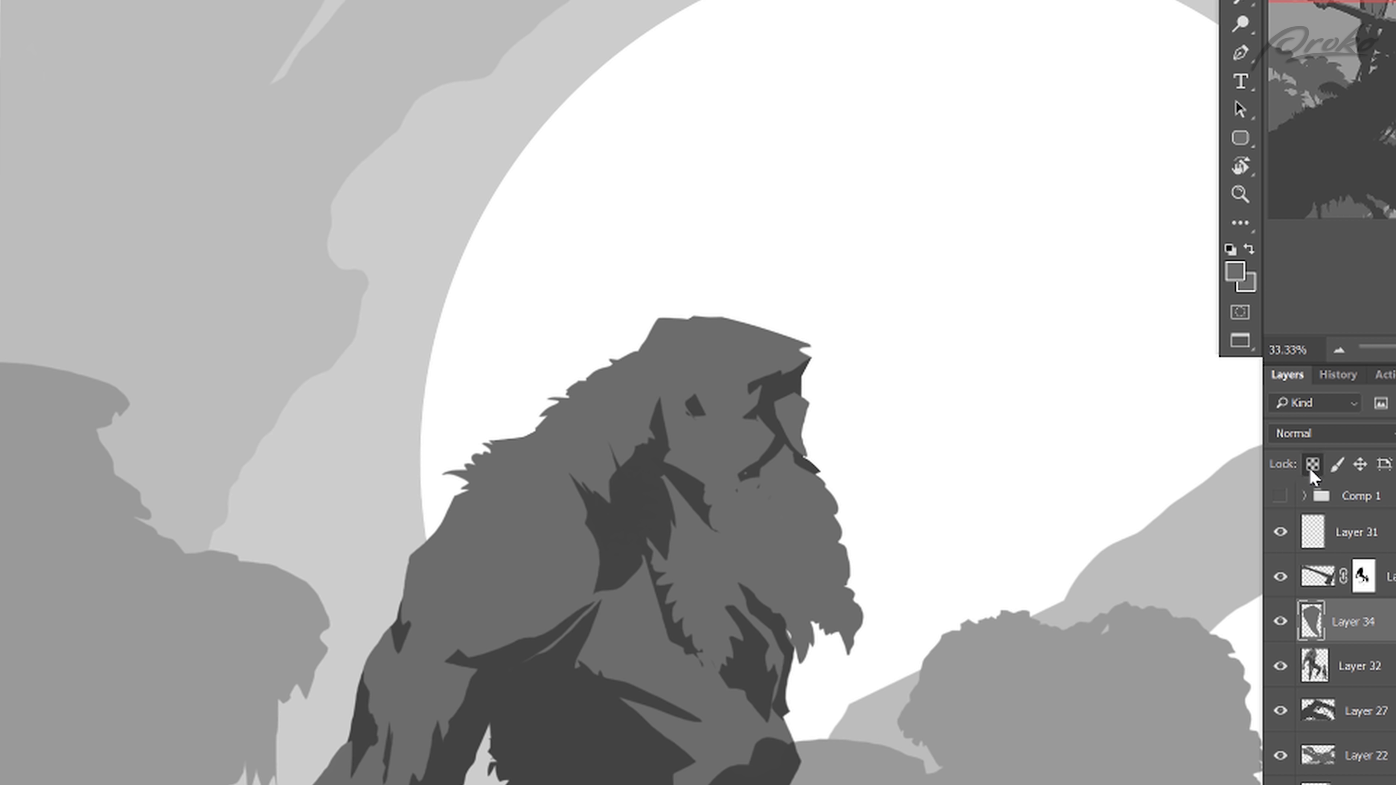
pyautogui.keyDown('alt'); pyautogui.click(767, 414); pyautogui.keyUp('alt')
pyautogui.click(793, 449)
pyautogui.hotkey('ctrl', 'e')
# Step: Lasso a shape across the warrior's shoulder and chest that bridges the gap below his detached head
pyautogui.hotkey('ctrl', '-')
pyautogui.hotkey('ctrl', '-')
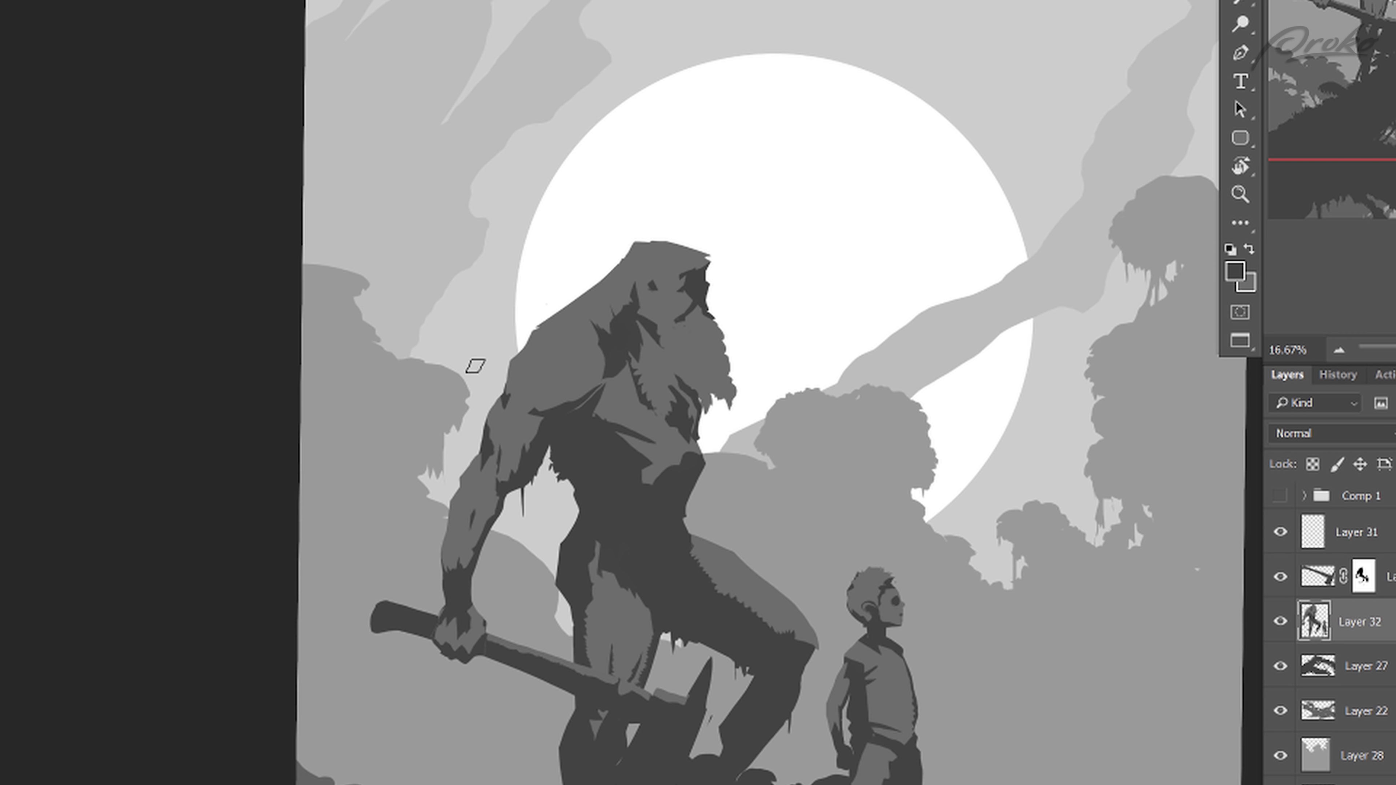
pyautogui.hotkey('ctrl', '-')
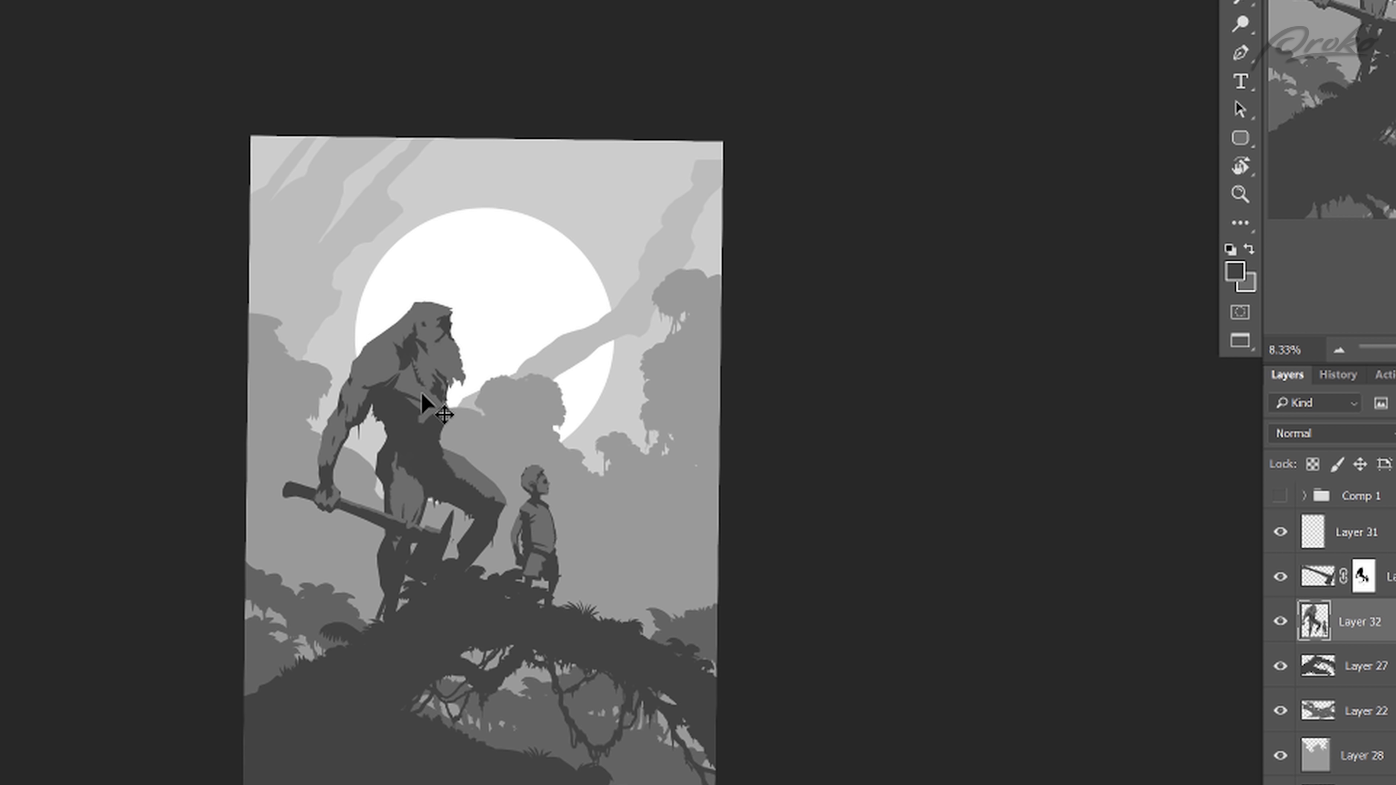
pyautogui.hotkey('ctrl', '+')
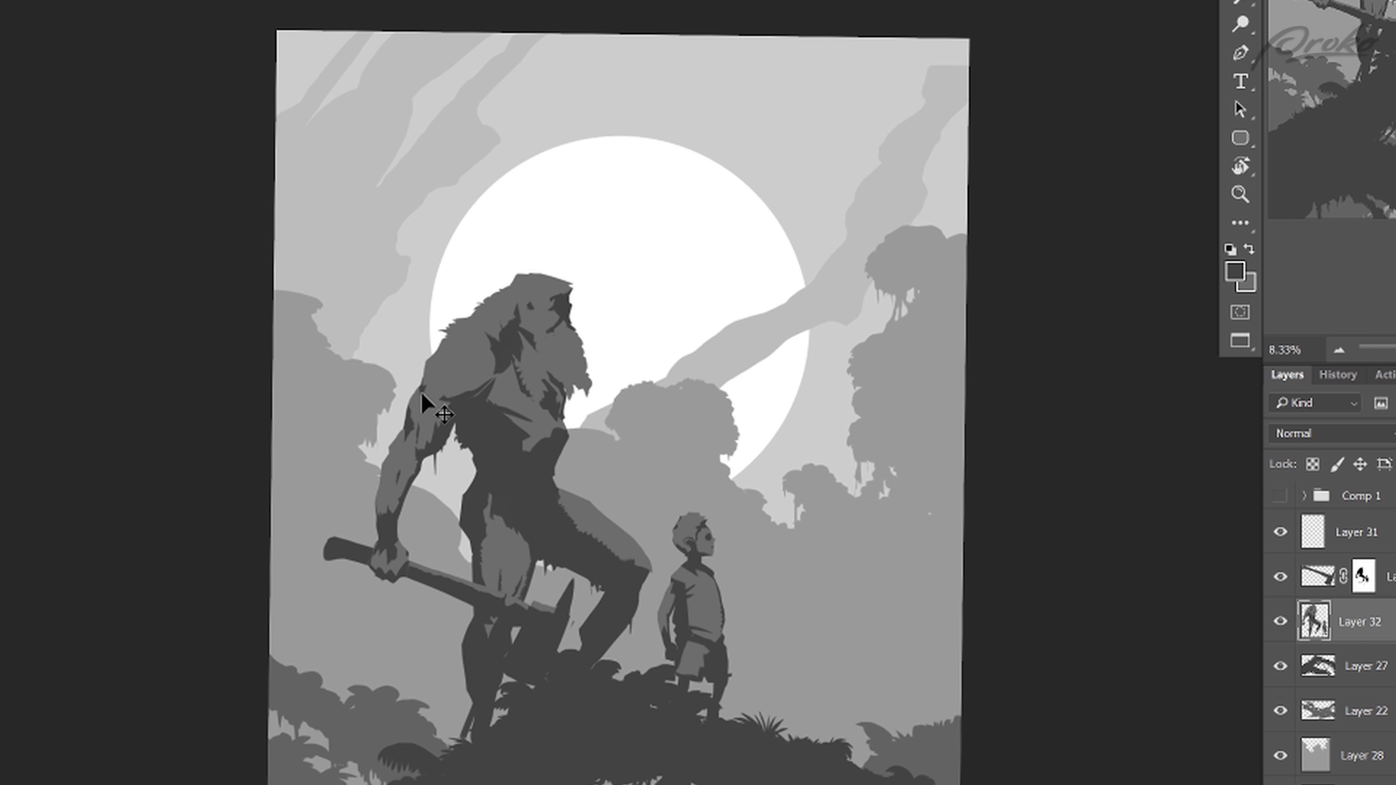
pyautogui.hotkey('ctrl', '+')
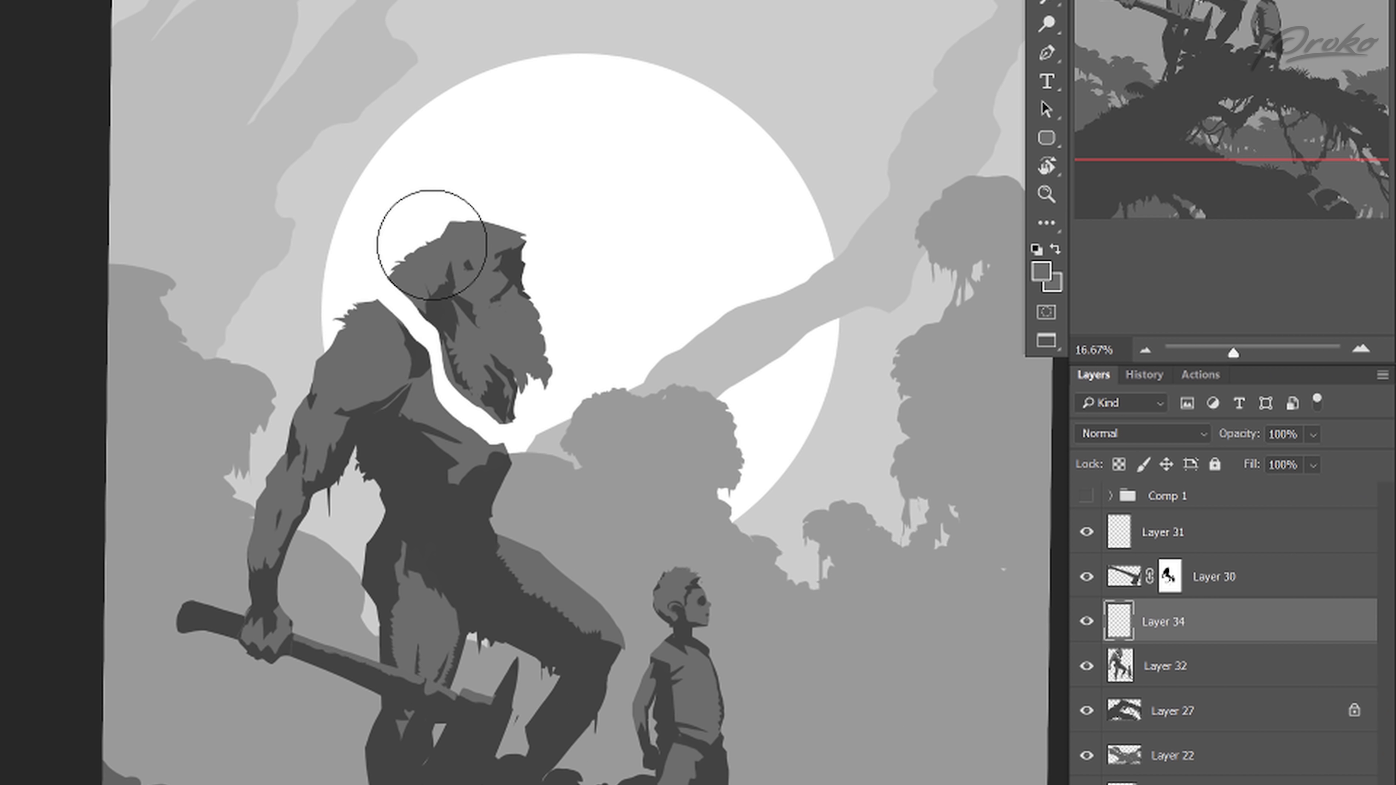
pyautogui.press('l')
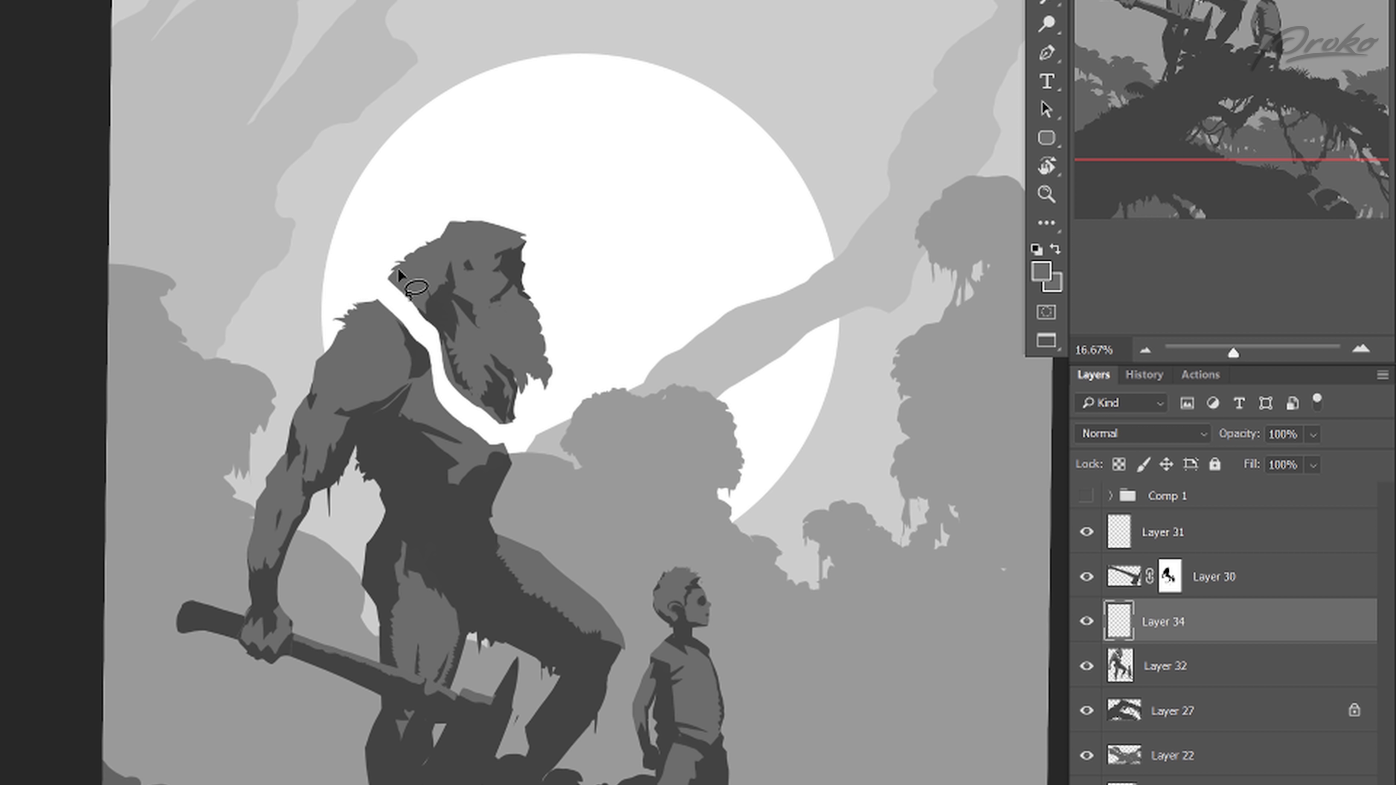
pyautogui.moveTo(491, 451); pyautogui.dragTo(510, 467)
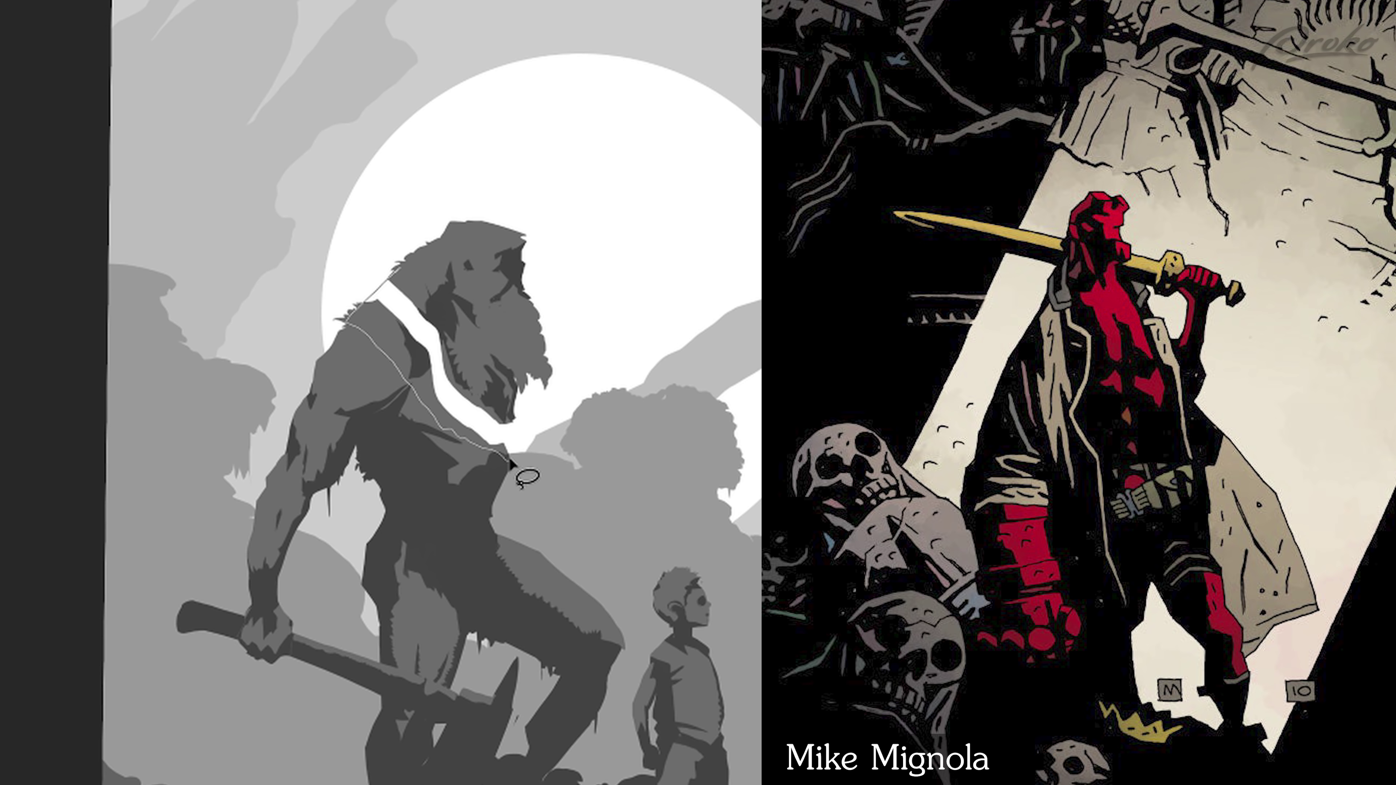
pyautogui.moveTo(434, 300)
pyautogui.mouseDown()
pyautogui.moveTo(404, 278)
pyautogui.moveTo(357, 330)
pyautogui.mouseUp()
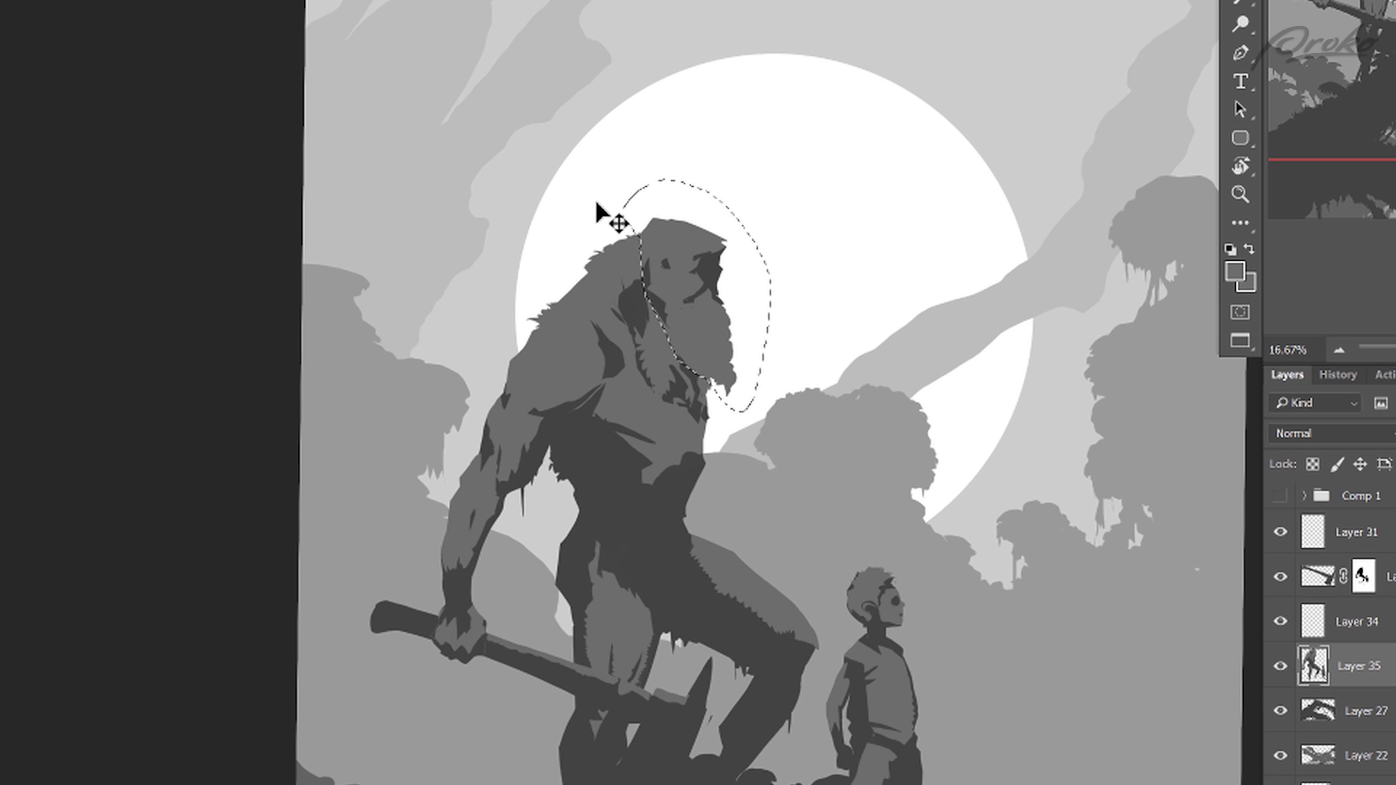
# Step: Rotate the warrior's selected head with Free Transform and fill a lassoed patch in the gap beneath the beard
pyautogui.hotkey('ctrl', 't')
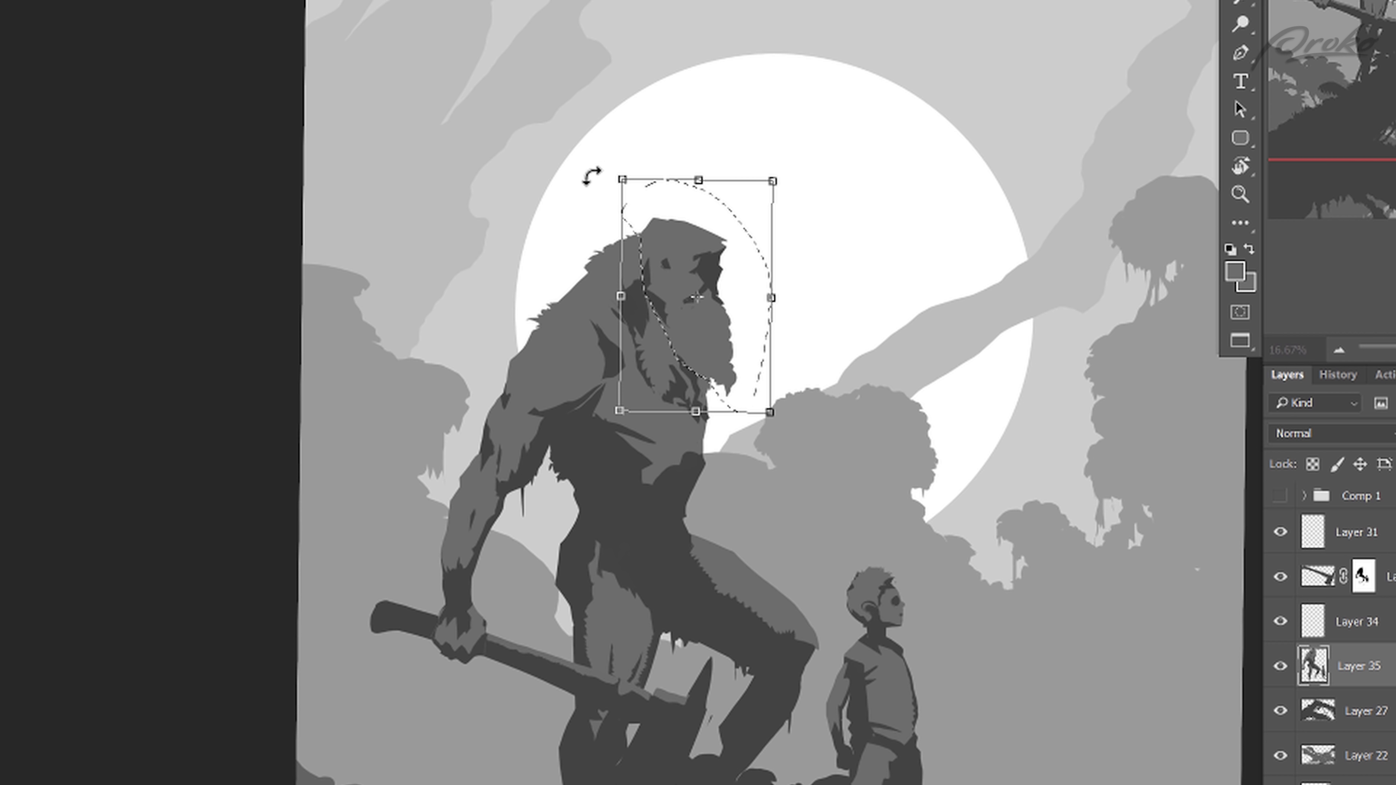
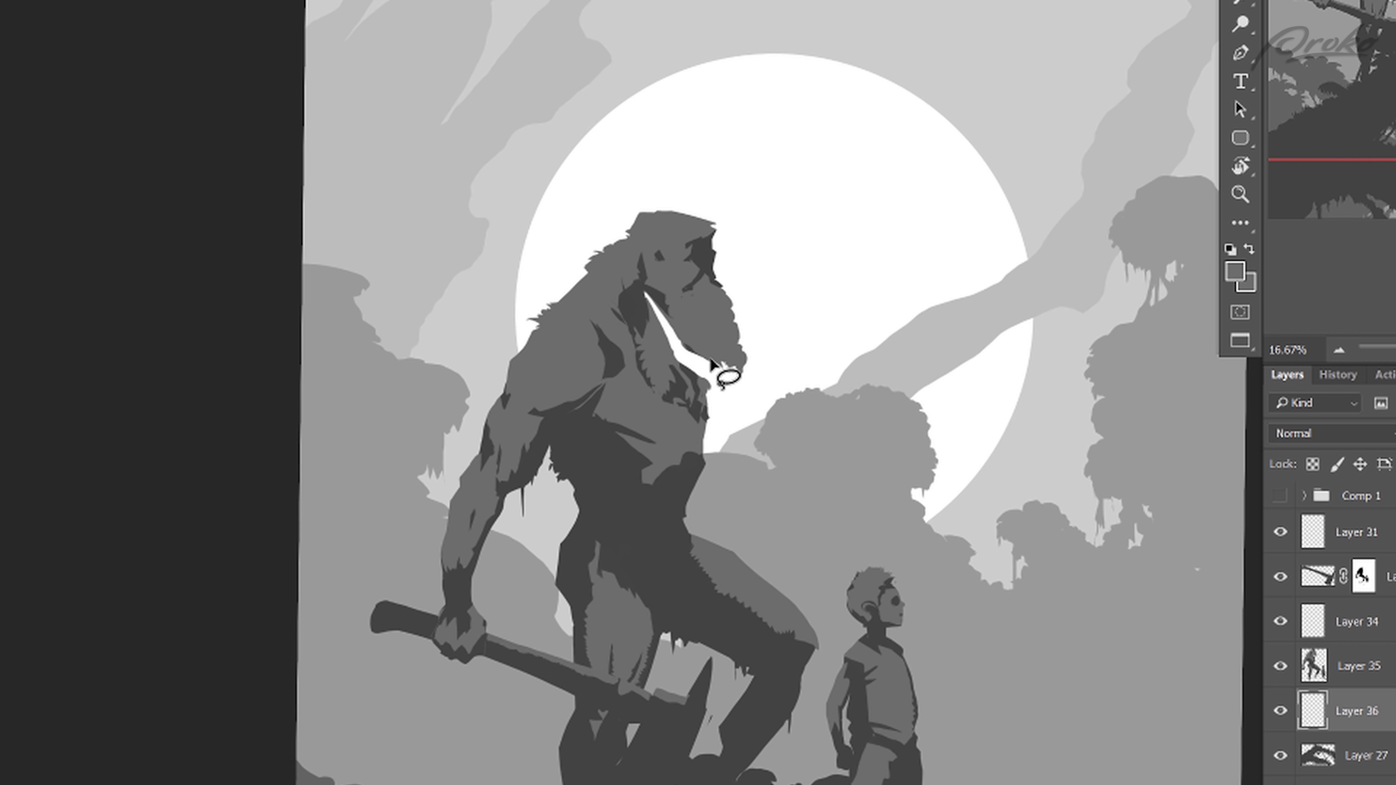
pyautogui.moveTo(712, 360)
pyautogui.mouseDown()
pyautogui.moveTo(714, 403)
pyautogui.moveTo(680, 435)
pyautogui.moveTo(630, 280)
pyautogui.moveTo(680, 427)
pyautogui.mouseUp()
pyautogui.hotkey('alt', 'BackSpace')
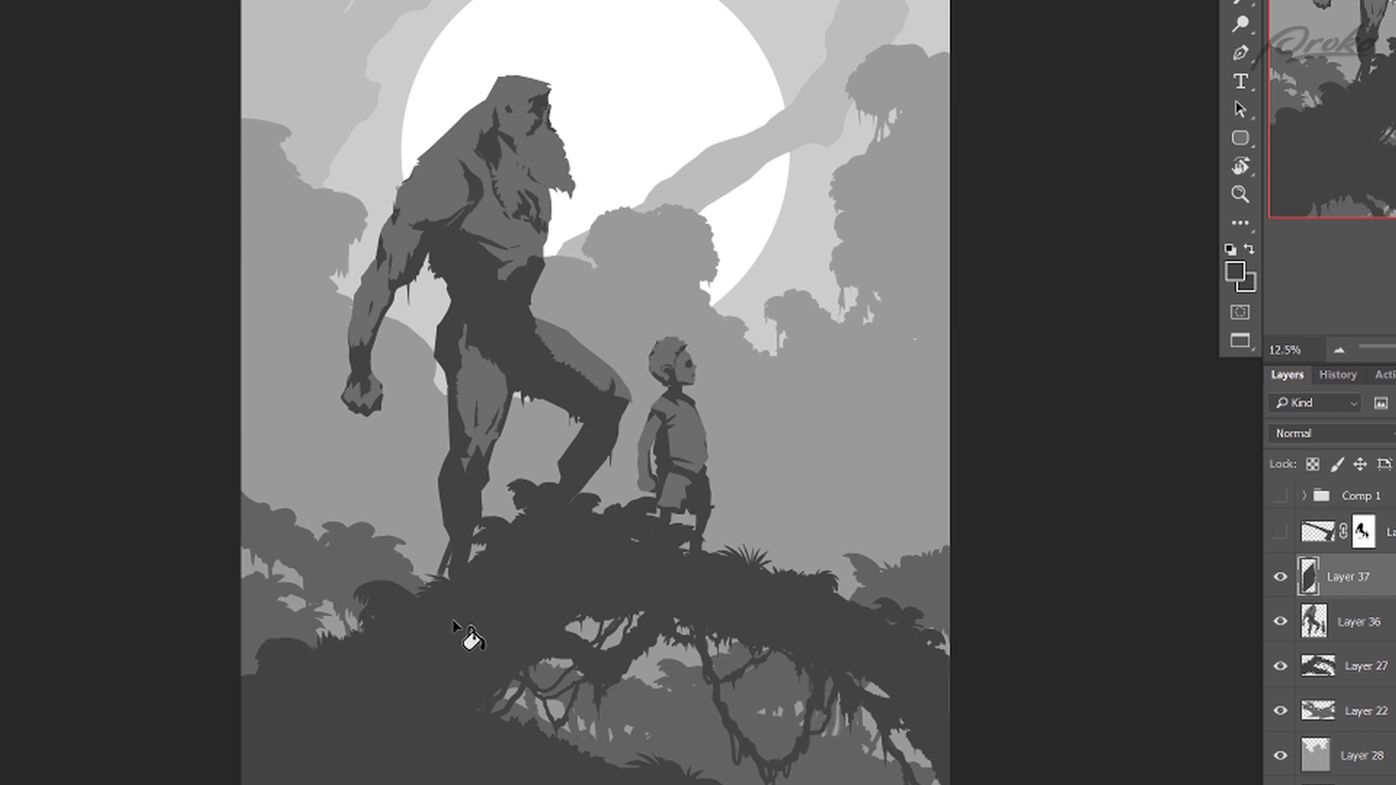
# Step: Reshape the dark patch on the warrior's rear lower leg with Free Transform
pyautogui.hotkey('ctrl', 't')
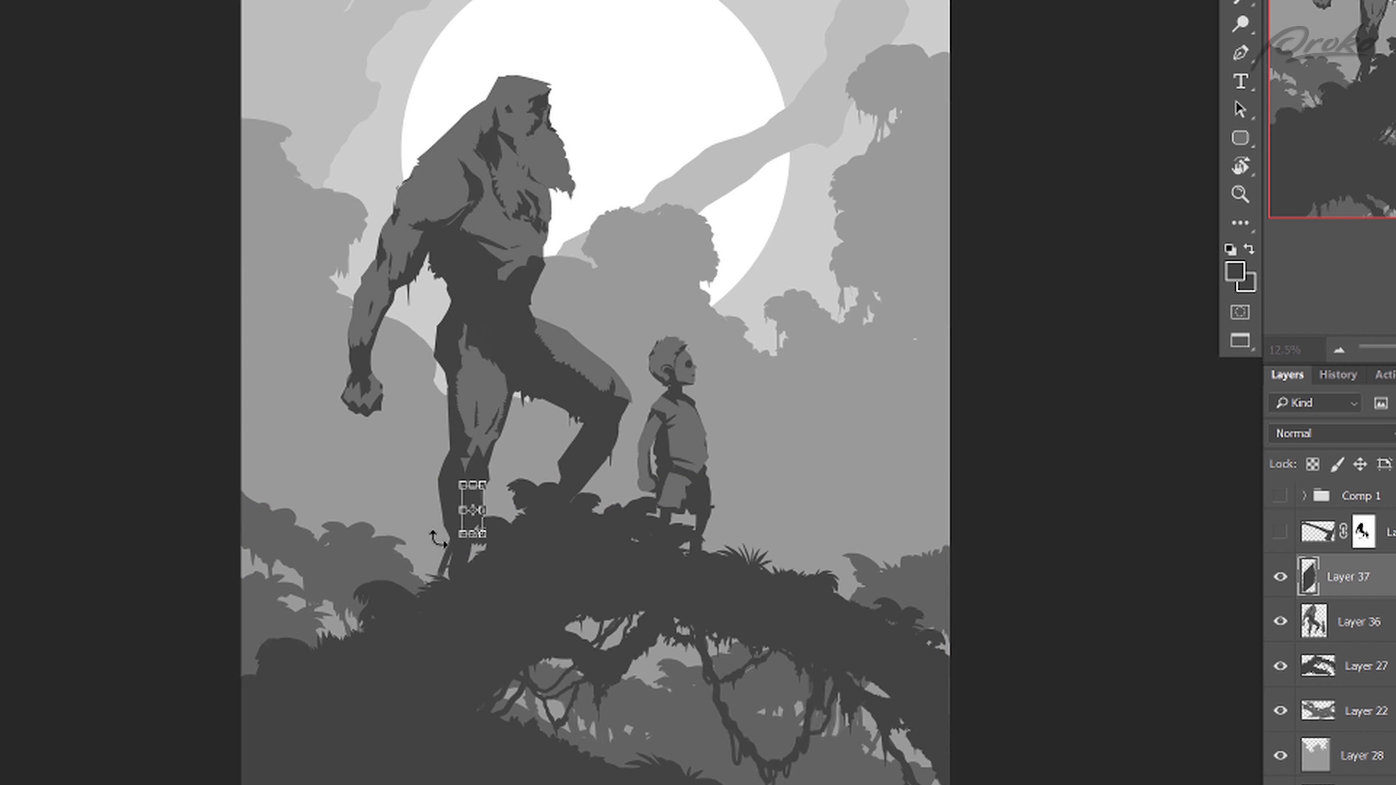
pyautogui.moveTo(426, 543); pyautogui.dragTo(426, 551)
pyautogui.press('Return')
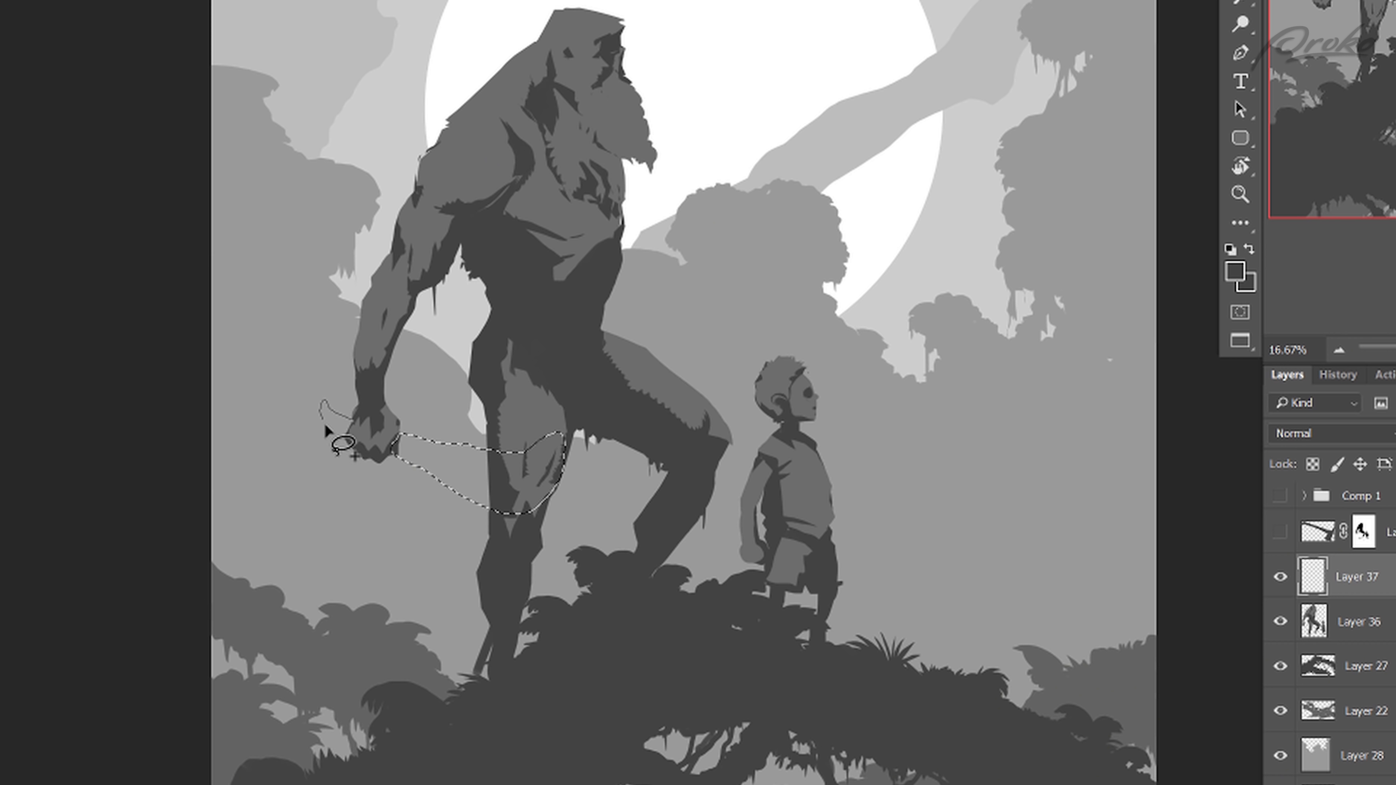
# Step: Lasso a curved blade with its handle end around the warrior's fist and fill it with light grey
pyautogui.moveTo(326, 427); pyautogui.dragTo(361, 451)
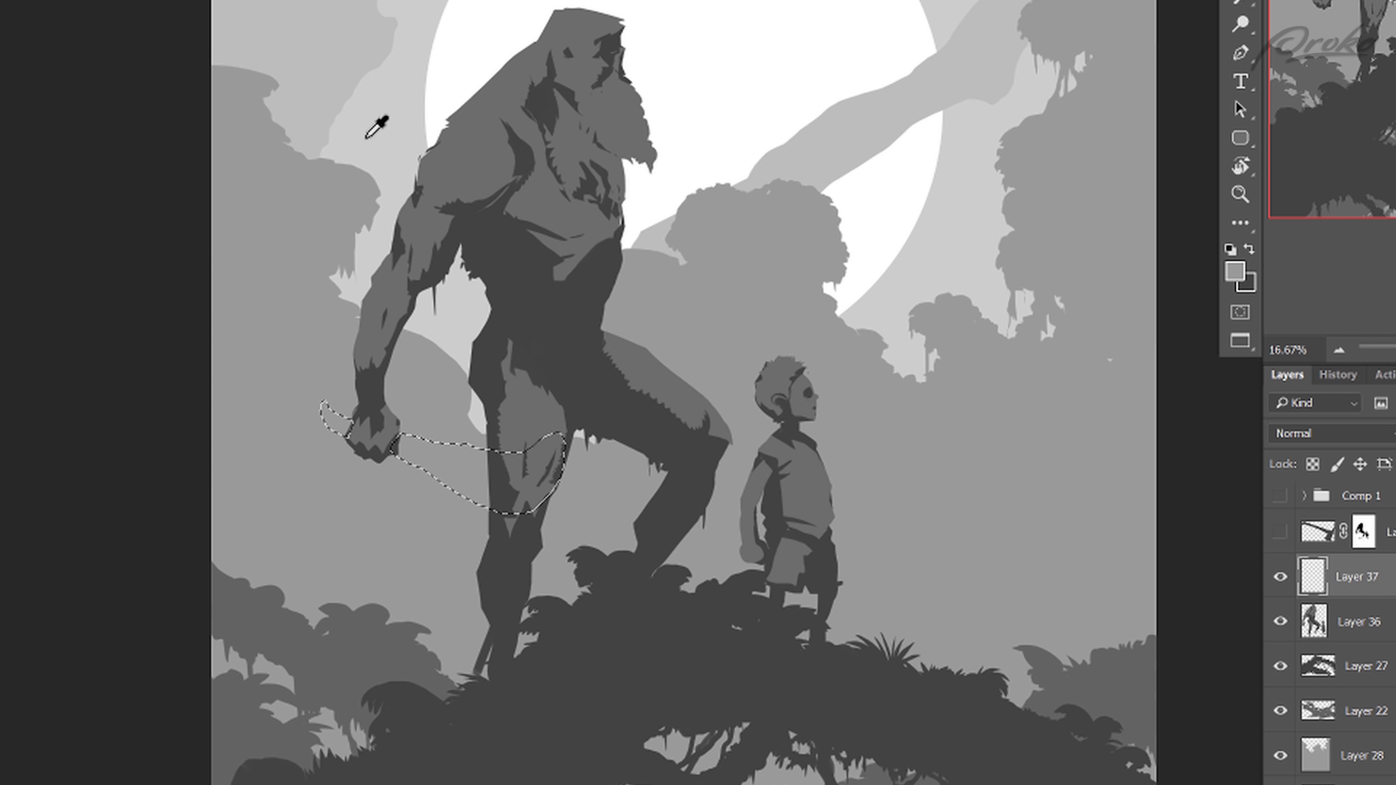
pyautogui.click(462, 480)
pyautogui.hotkey('ctrl', 'd')
# Step: Lasso a hooked extension at the curved blade's tip and brush it in with the same light grey
pyautogui.moveTo(466, 629); pyautogui.dragTo(493, 651)
pyautogui.press('l')
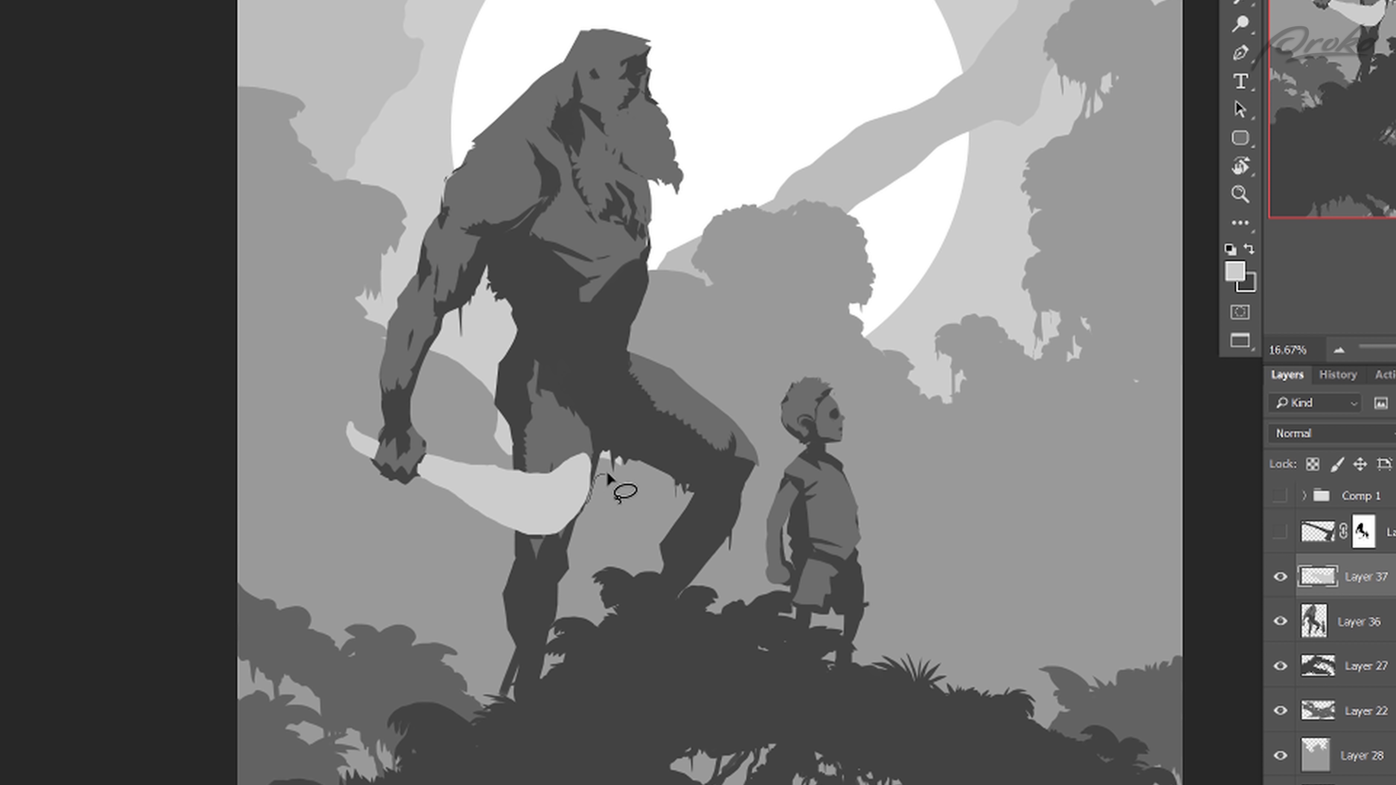
pyautogui.moveTo(601, 446)
pyautogui.mouseDown()
pyautogui.moveTo(549, 474)
pyautogui.moveTo(552, 509)
pyautogui.moveTo(593, 477)
pyautogui.mouseUp()
pyautogui.press(']')
pyautogui.press(']')
pyautogui.press(']')
pyautogui.press(']')
pyautogui.press(']')
pyautogui.press(']')
pyautogui.press(']')
pyautogui.press(']')
pyautogui.press(']')
pyautogui.press(']')
pyautogui.hotkey('ctrl', 'd')
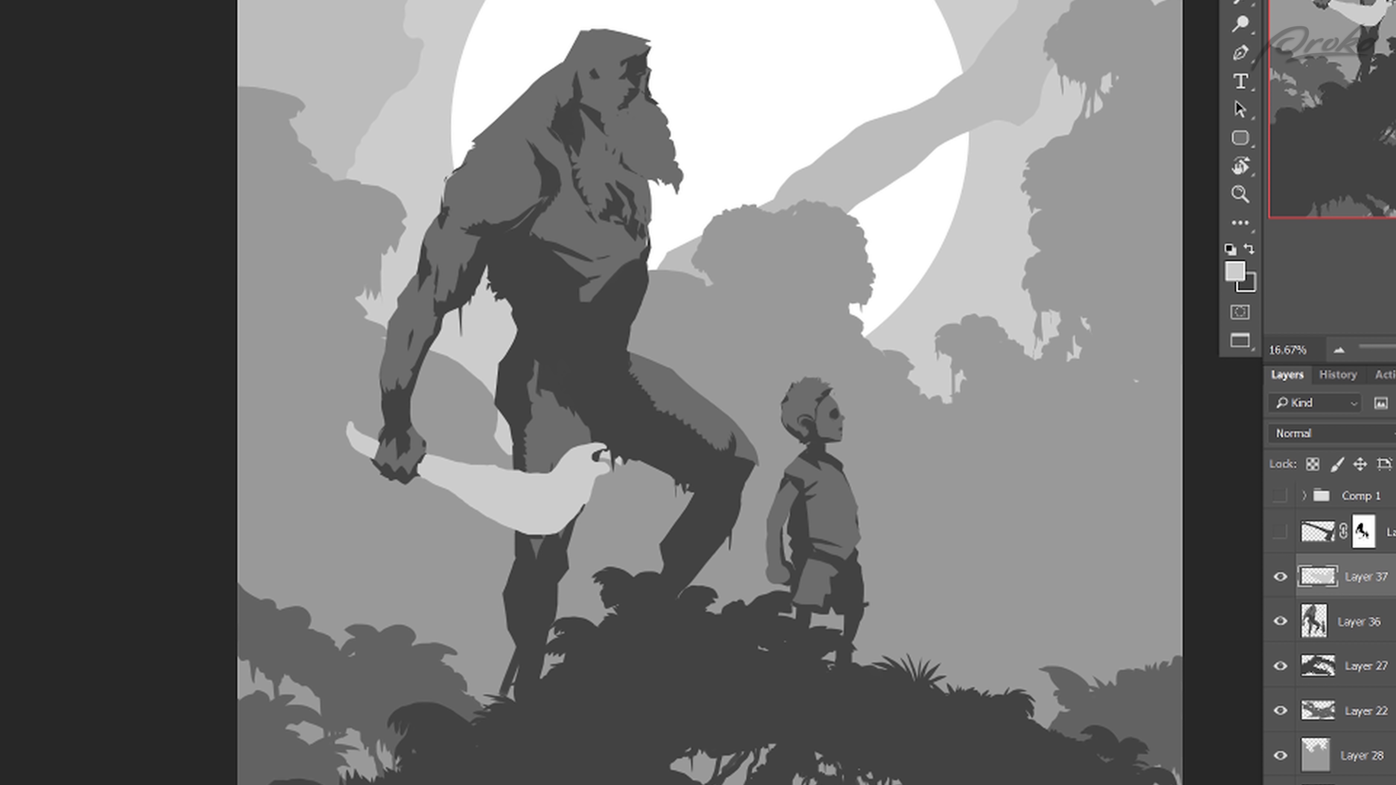
# Step: Copy the lassoed handle end of the curved blade, shift the copy slightly and merge it into the blade's layer
pyautogui.moveTo(194, 766); pyautogui.dragTo(208, 754)
pyautogui.hotkey('ctrl', '-')
pyautogui.hotkey('ctrl', '+')
pyautogui.press('l')
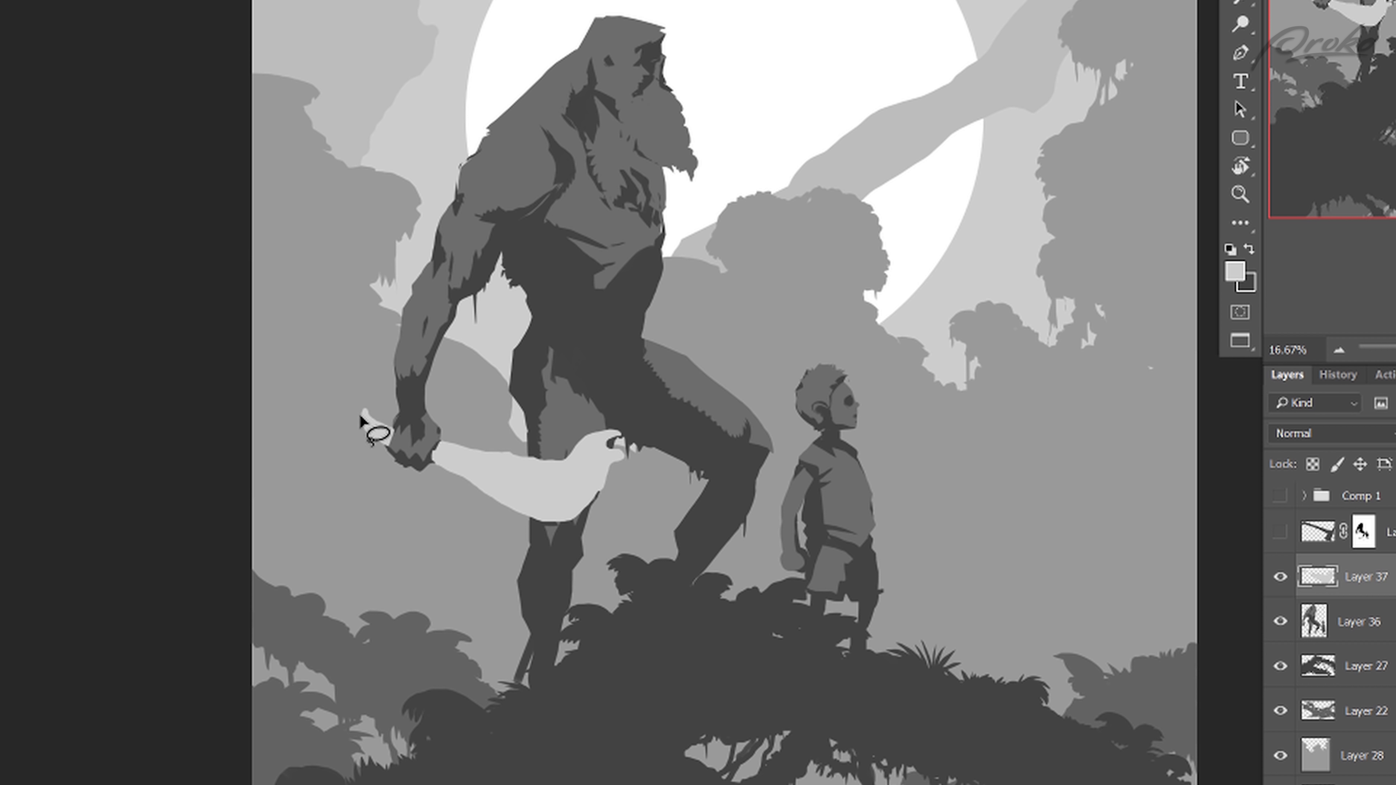
pyautogui.moveTo(371, 422)
pyautogui.mouseDown()
pyautogui.moveTo(365, 411)
pyautogui.moveTo(372, 425)
pyautogui.mouseUp()
pyautogui.hotkey('ctrl', 'j')
pyautogui.press('b')
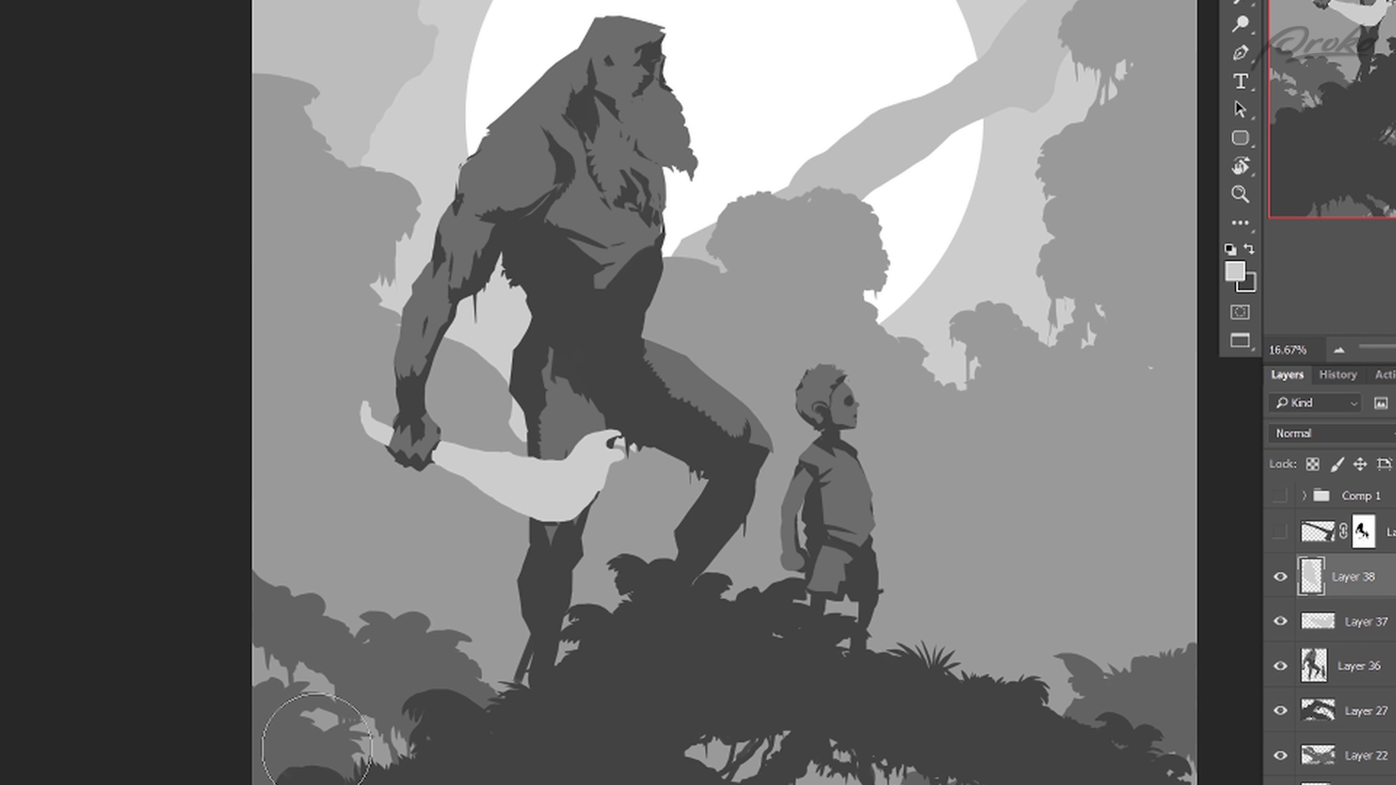
pyautogui.press('v')
pyautogui.moveTo(366, 431); pyautogui.dragTo(367, 438)
pyautogui.press('b')
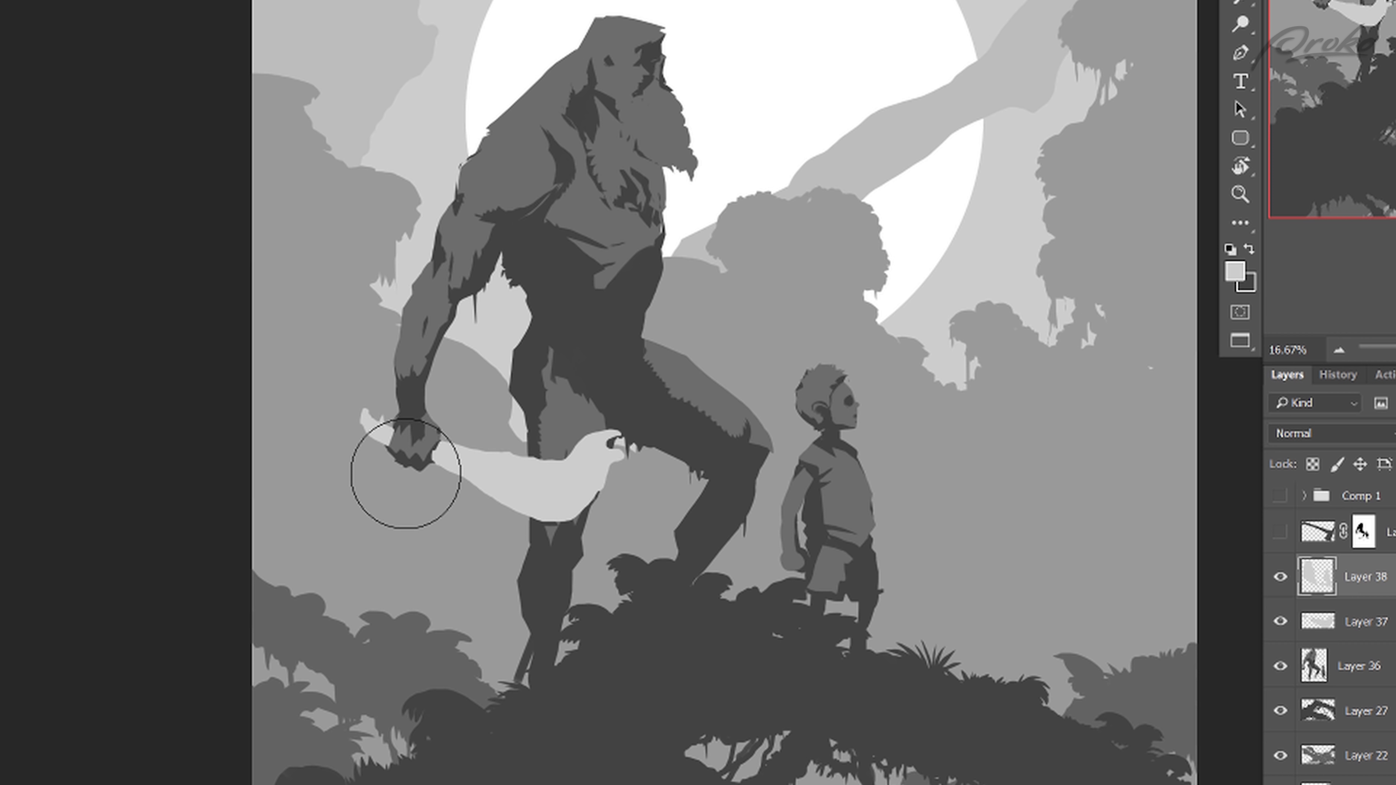
pyautogui.hotkey('ctrl', '-')
pyautogui.hotkey('ctrl', '+')
pyautogui.hotkey('ctrl', 'e')
# Step: Lasso a small bump on the blade's upper edge on a new layer, brush it light grey and merge it down
pyautogui.hotkey('ctrl', 'shift', 'alt', 'n')
pyautogui.press('l')
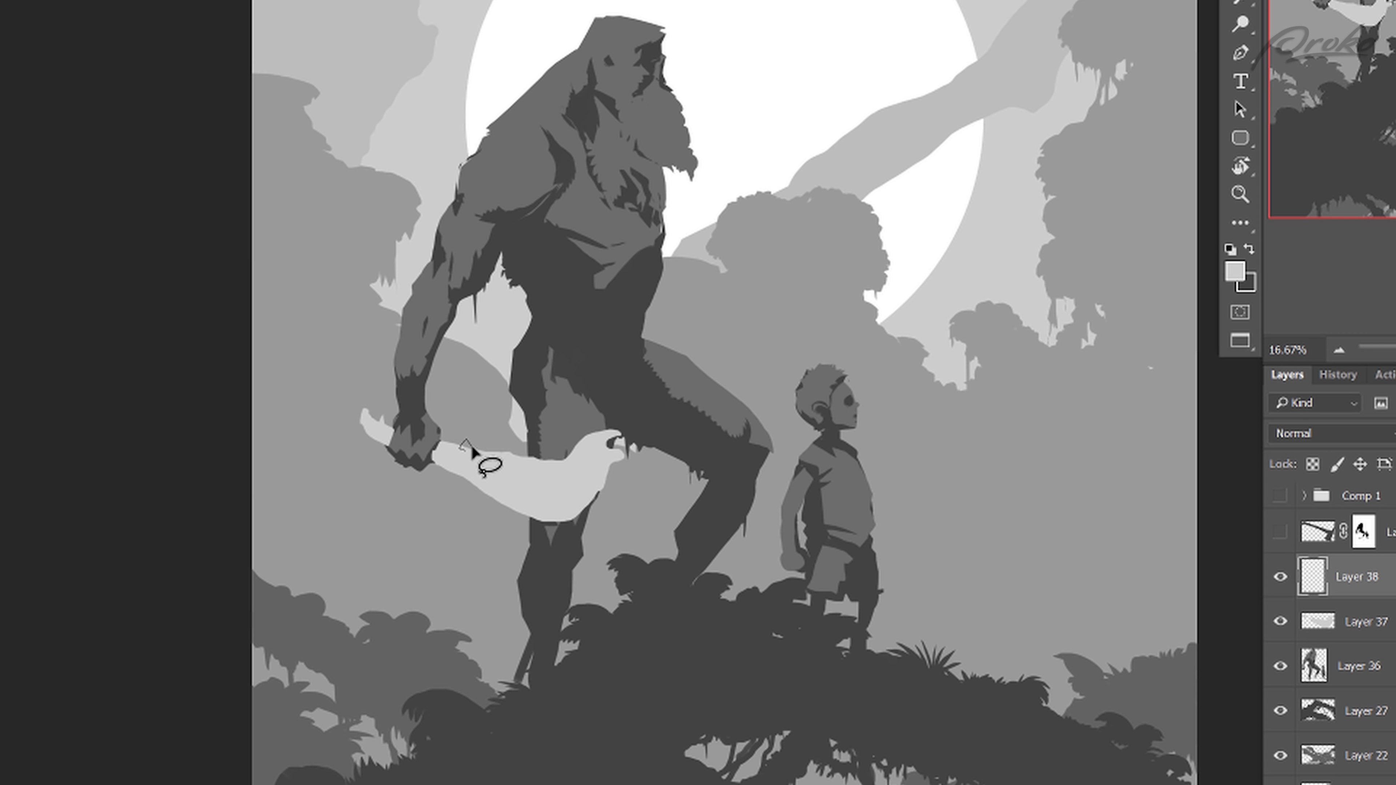
pyautogui.moveTo(493, 451)
pyautogui.mouseDown()
pyautogui.moveTo(503, 461)
pyautogui.moveTo(467, 456)
pyautogui.moveTo(521, 482)
pyautogui.mouseUp()
pyautogui.press('b')
pyautogui.hotkey('ctrl', 'd')
pyautogui.hotkey('ctrl', 'e')
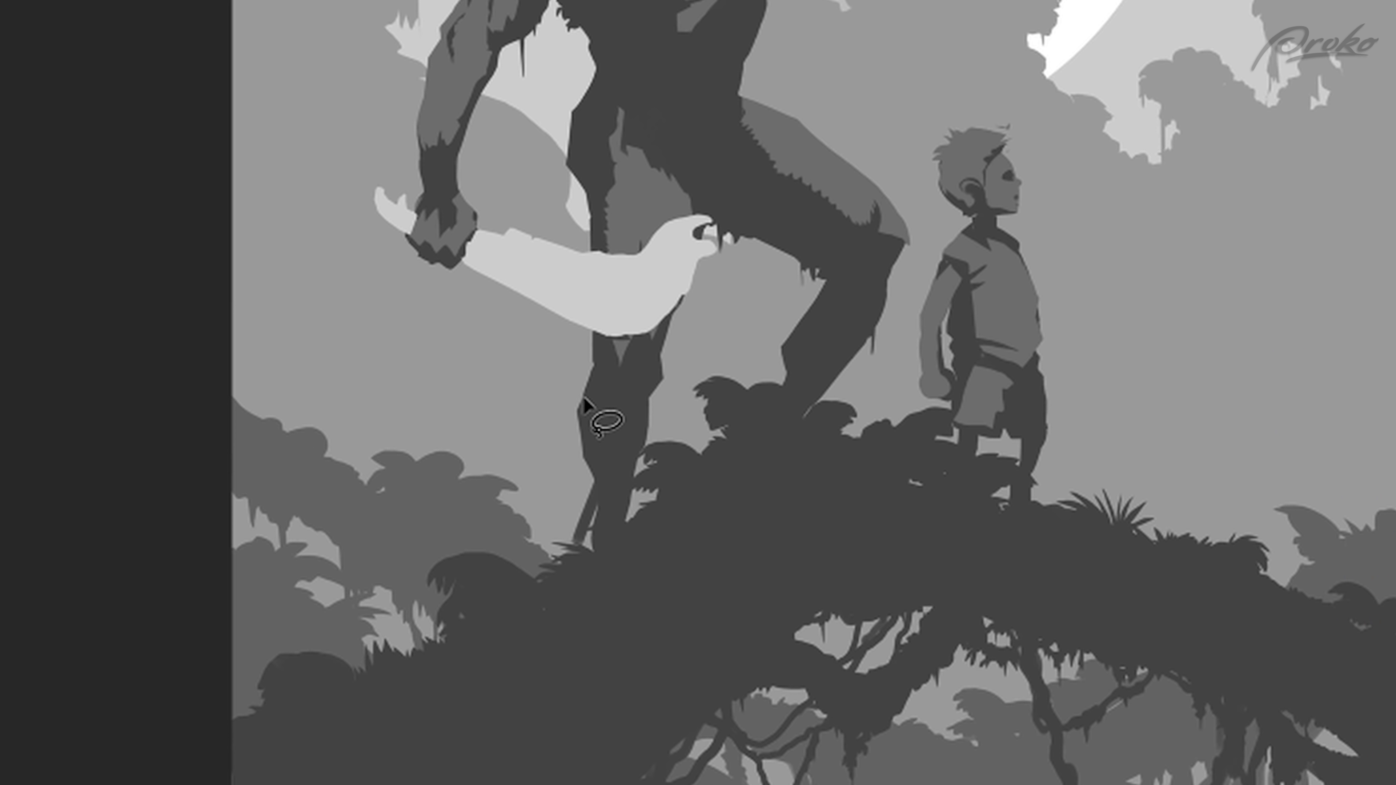
# Step: Lasso small jagged tufts along the warrior's rear shin and fill them with the sampled dark grey
pyautogui.moveTo(576, 398); pyautogui.dragTo(592, 462)
pyautogui.moveTo(574, 393); pyautogui.dragTo(590, 396)
pyautogui.press('g')
pyautogui.keyDown('alt'); pyautogui.click(590, 440); pyautogui.keyUp('alt')
pyautogui.click(587, 448)
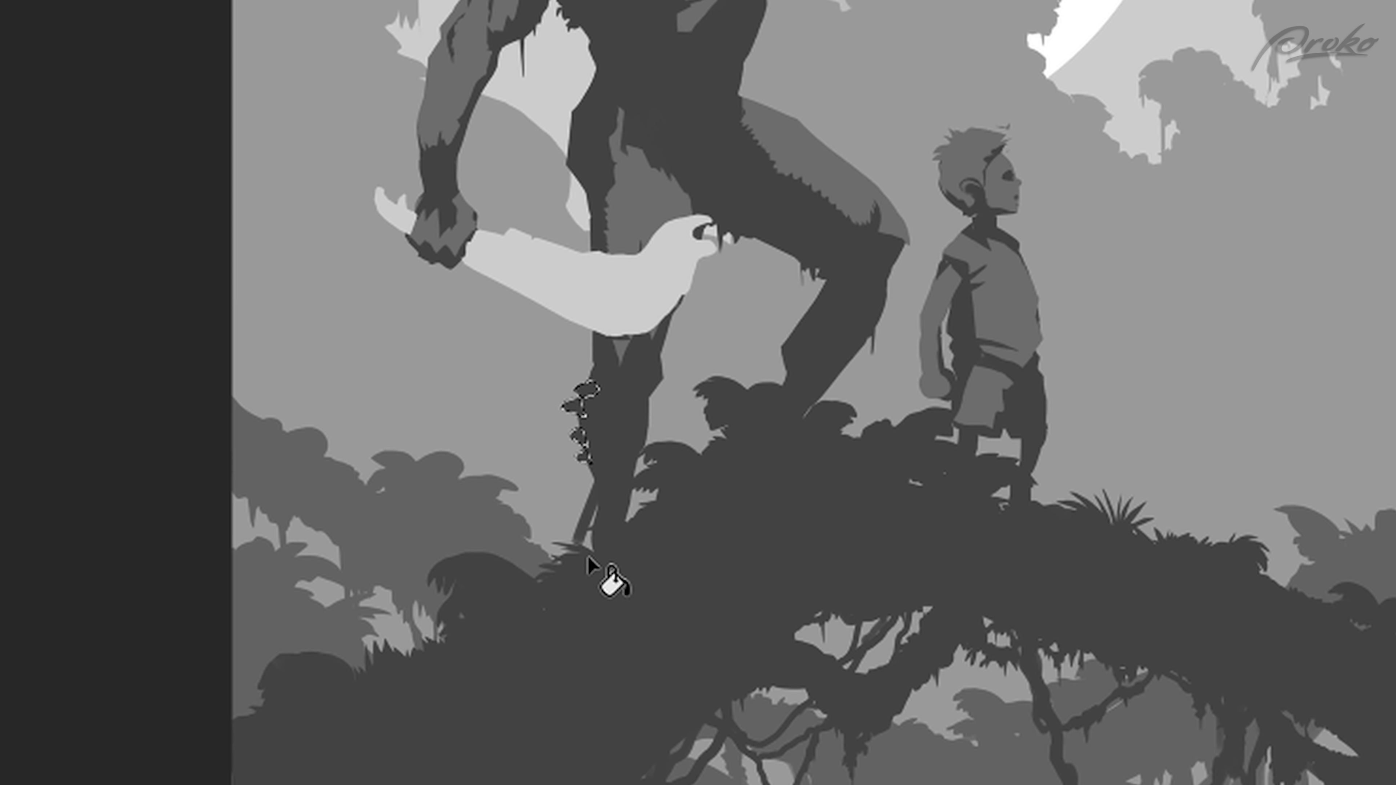
# Step: Hide and show Layer 36 to check the figures against the whole picture, and select that layer
pyautogui.hotkey('ctrl', '0')
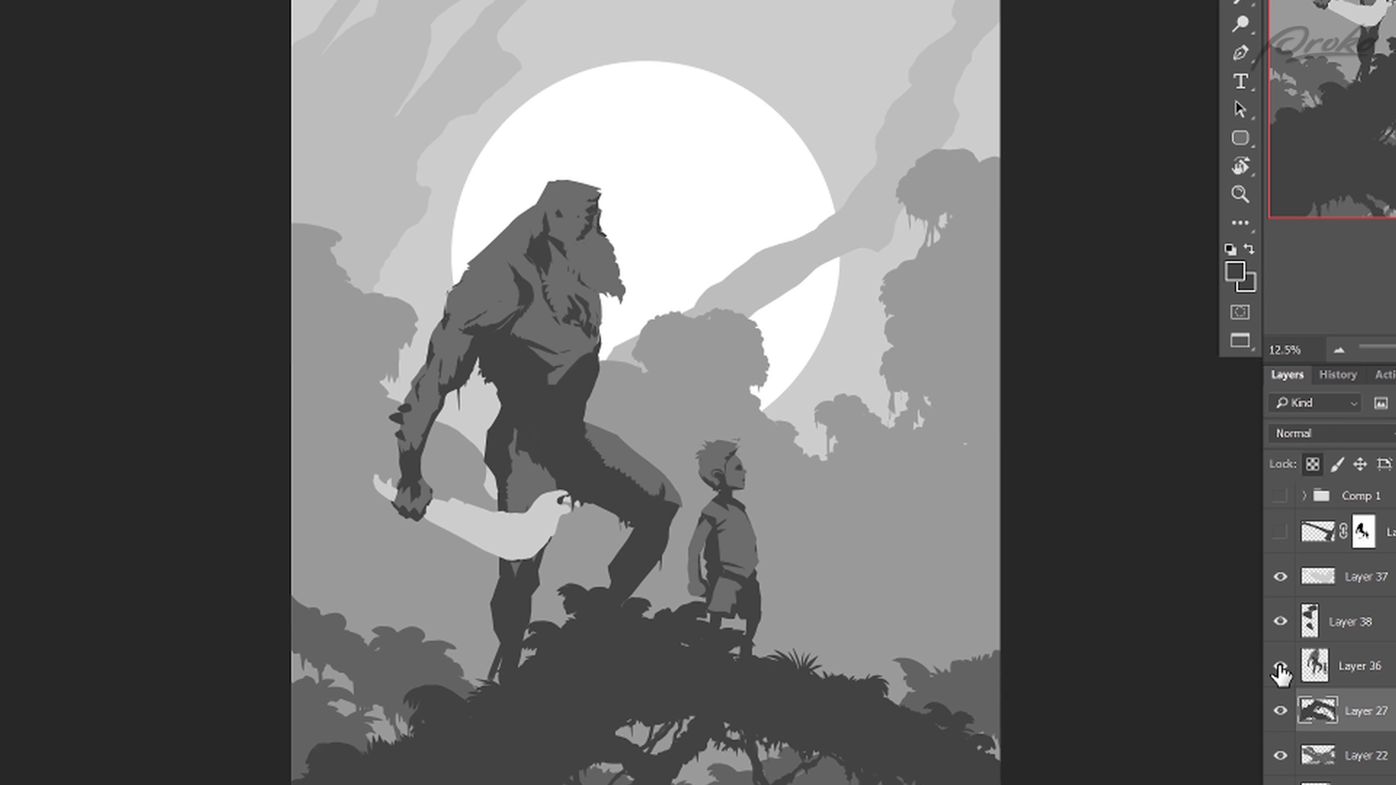
pyautogui.click(1280, 667)
pyautogui.click(1280, 666)
pyautogui.click(1314, 666)
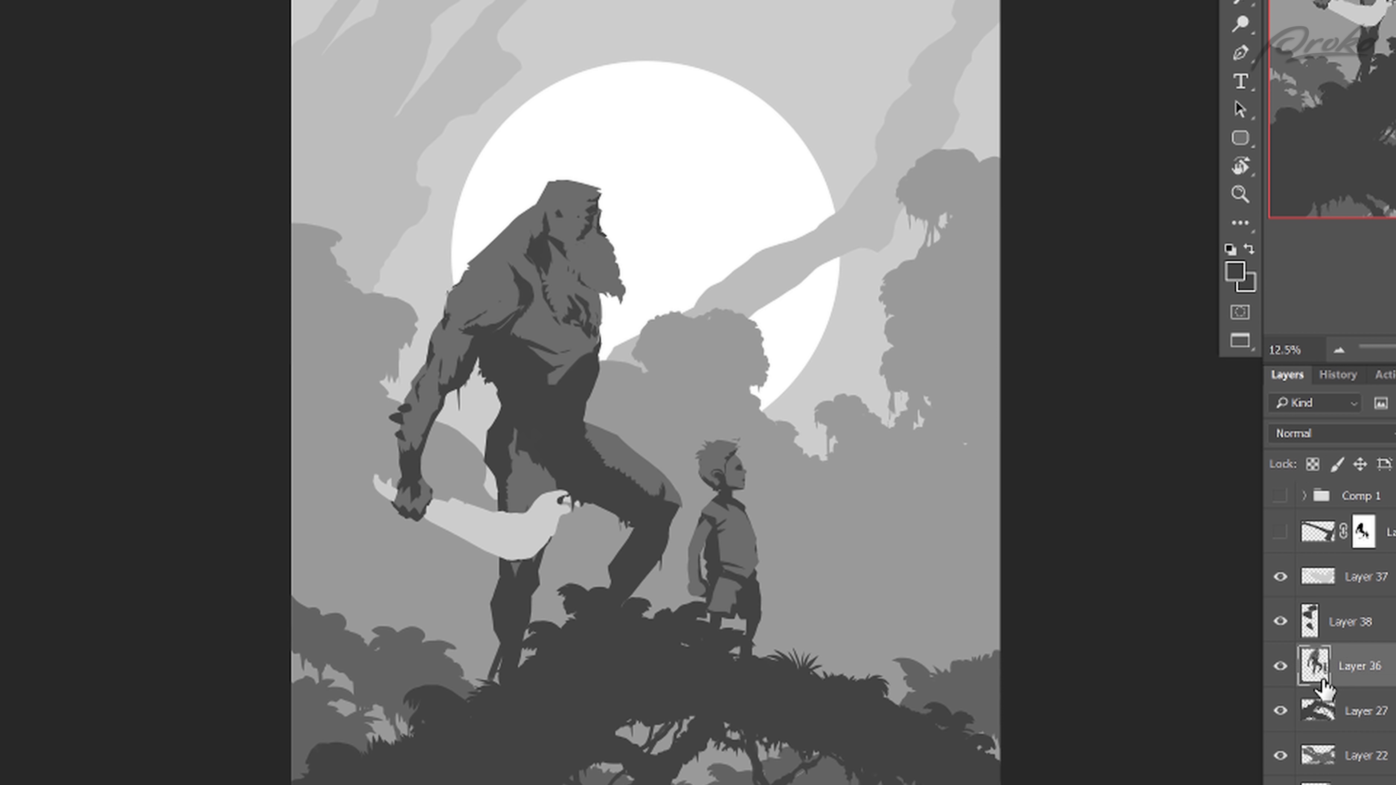
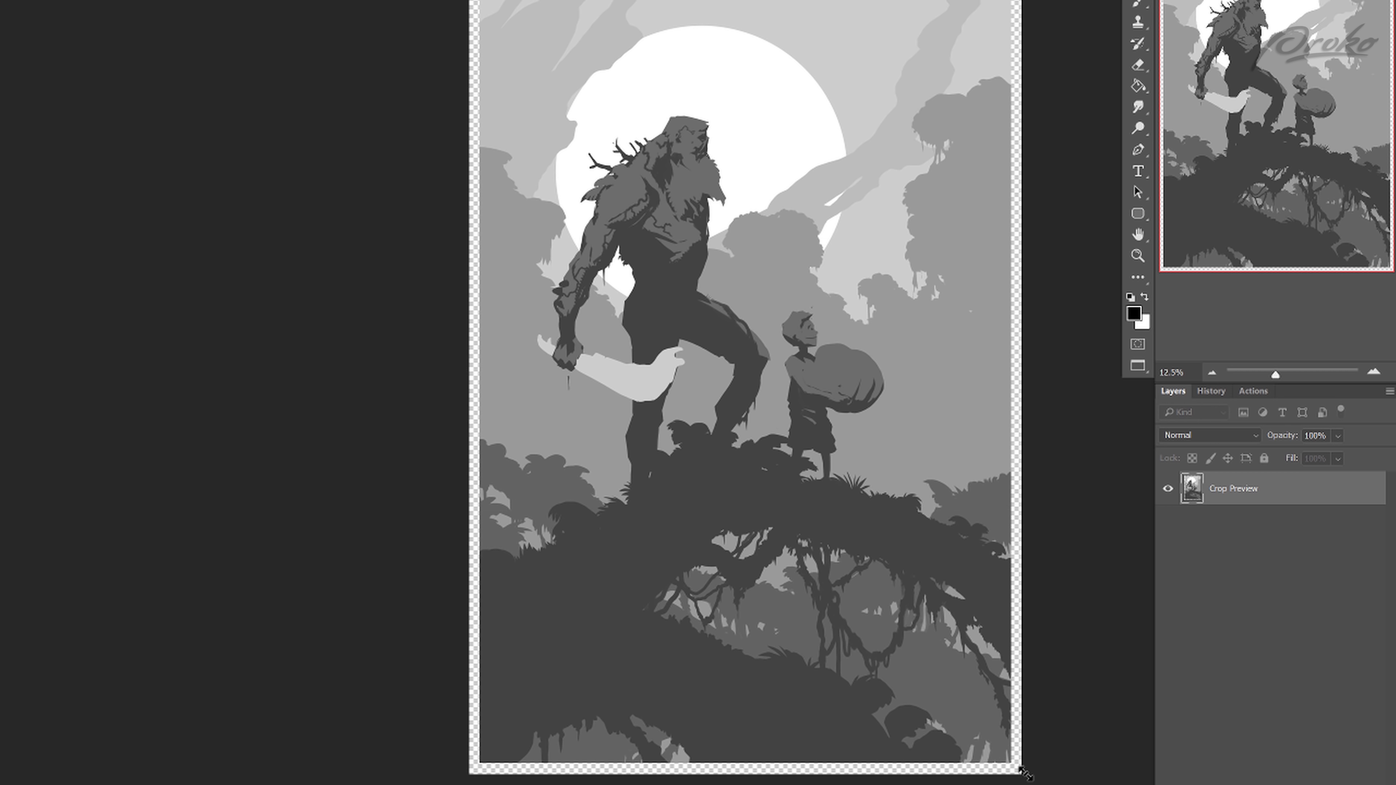
# Step: Apply the crop that extends the canvas around the picture, and fill a layer beneath the artwork with white as a border
pyautogui.press('Return')
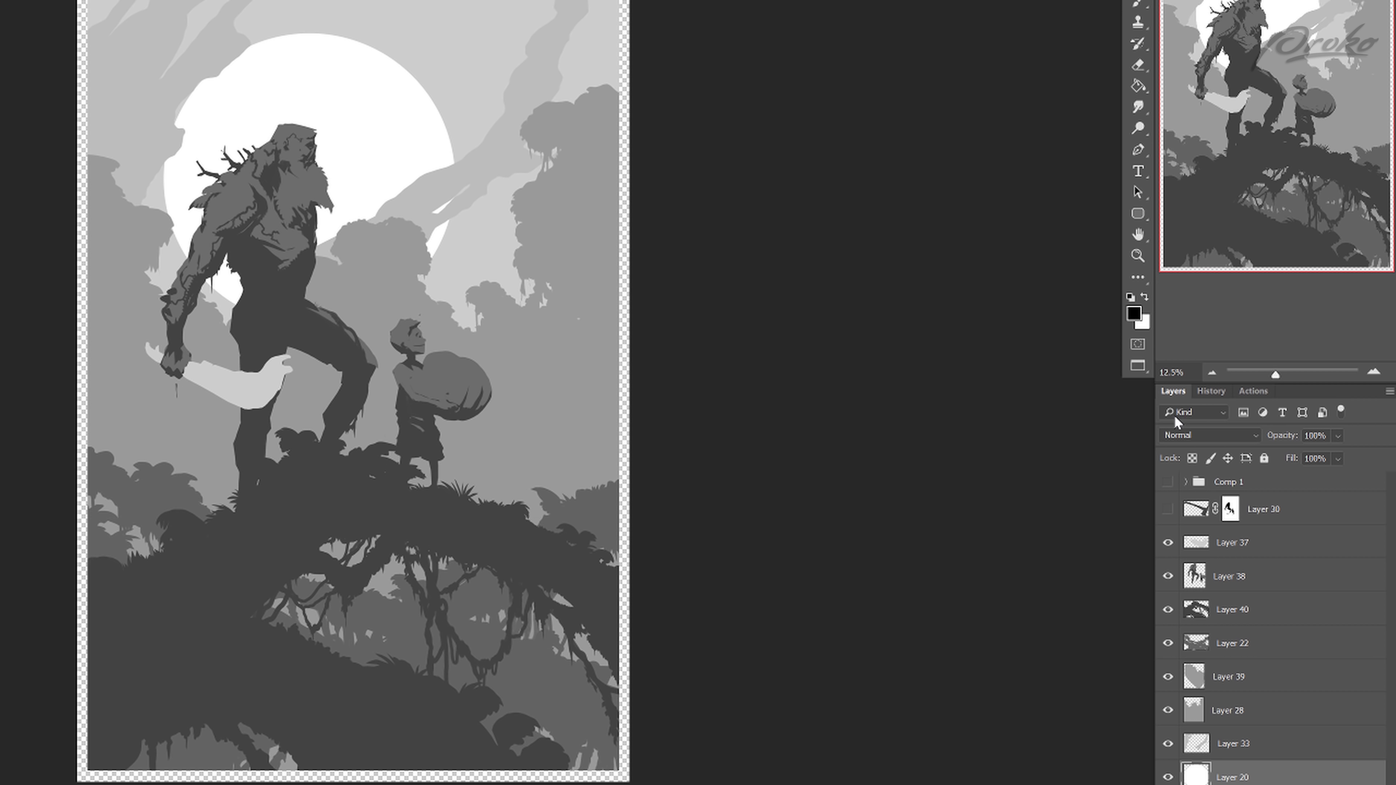
pyautogui.hotkey('alt', '[')
pyautogui.click(1145, 297)
pyautogui.press('g')
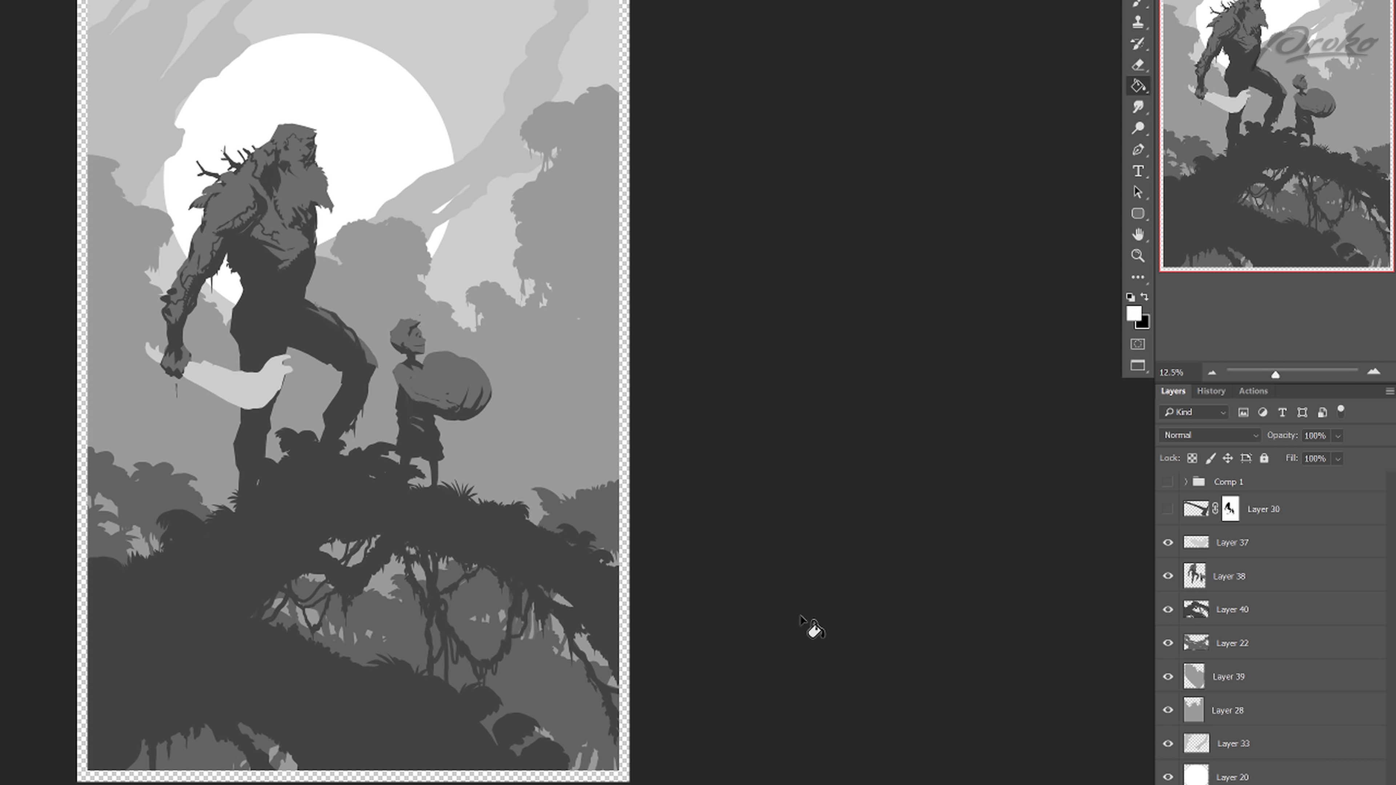
pyautogui.click(623, 753)
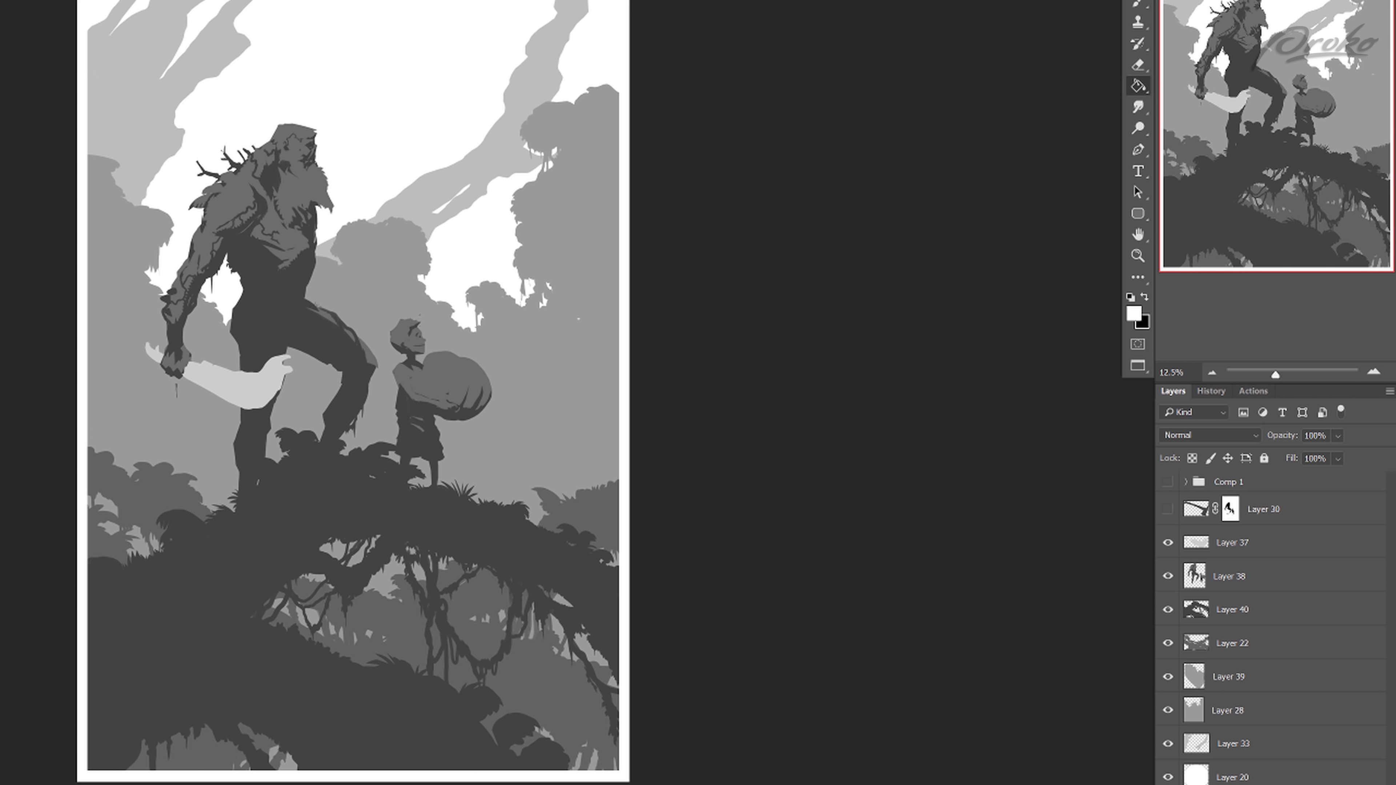
pyautogui.hotkey('ctrl', '[')
pyautogui.moveTo(435, 754); pyautogui.dragTo(785, 784)
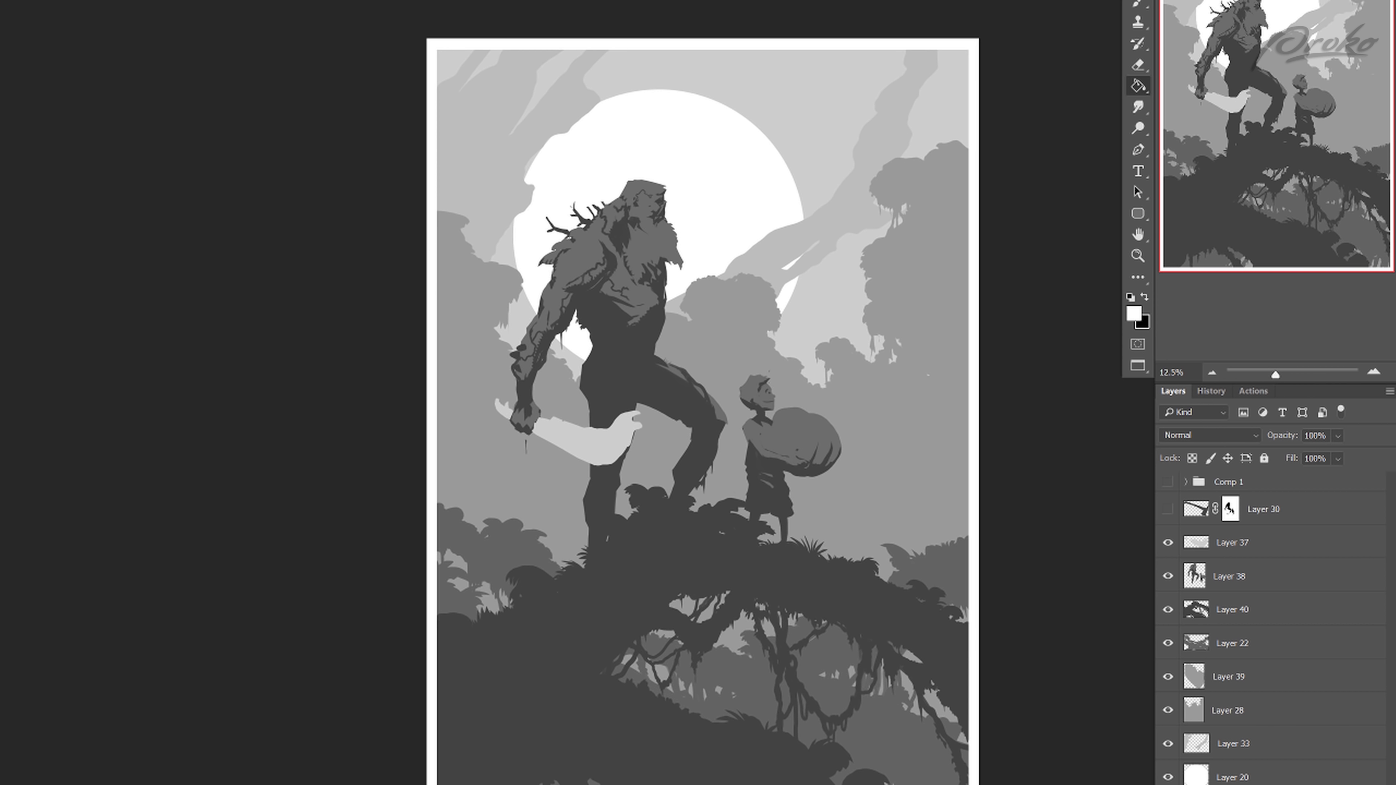
pyautogui.hotkey('ctrl', '-')
pyautogui.hotkey('ctrl', '+')
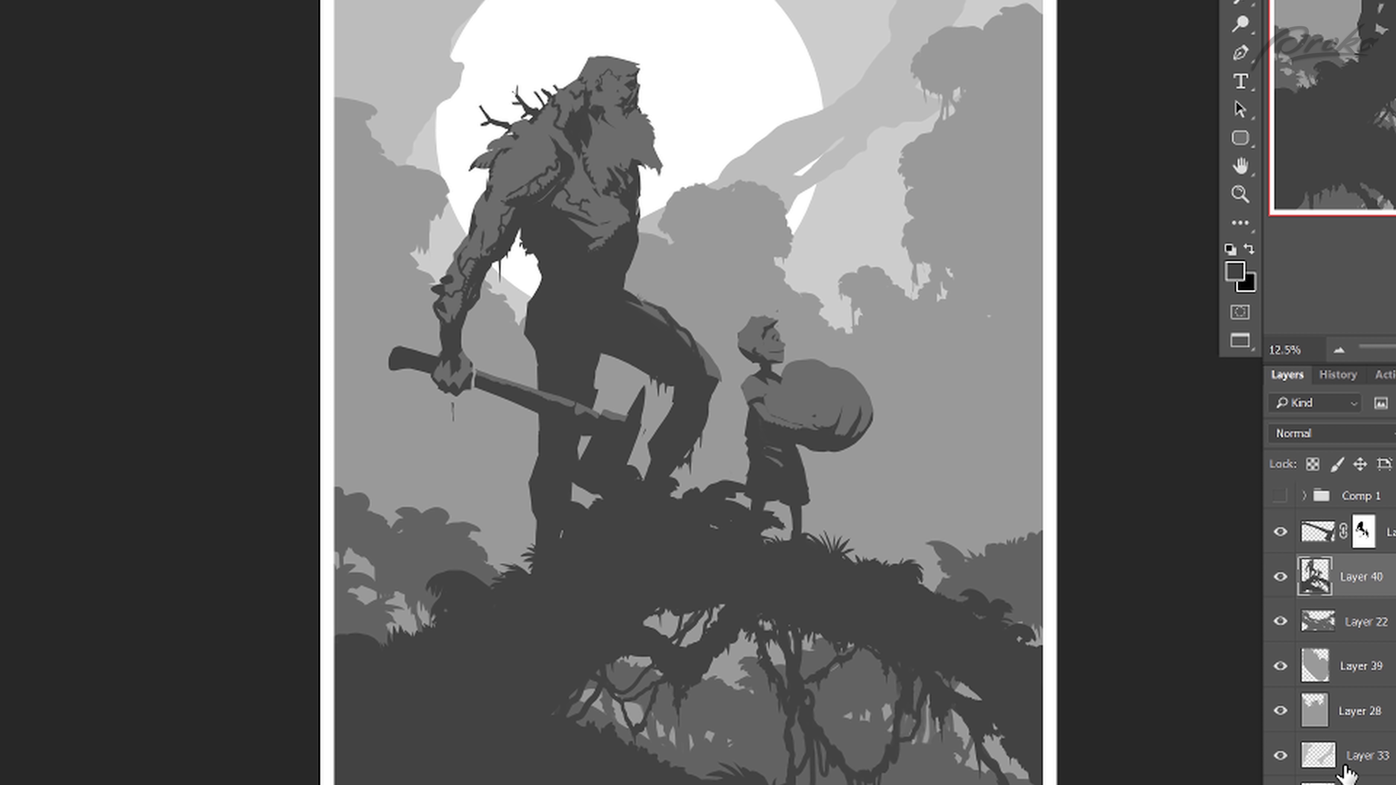
# Step: Add a new layer above the moon and lasso a shape along the moon's upper left edge
pyautogui.click(1316, 770)
pyautogui.hotkey('ctrl', 'shift', 'alt', 'n')
pyautogui.press('l')
pyautogui.moveTo(421, 226)
pyautogui.mouseDown()
pyautogui.moveTo(528, 106)
pyautogui.moveTo(599, 59)
pyautogui.moveTo(615, 0)
pyautogui.mouseUp()
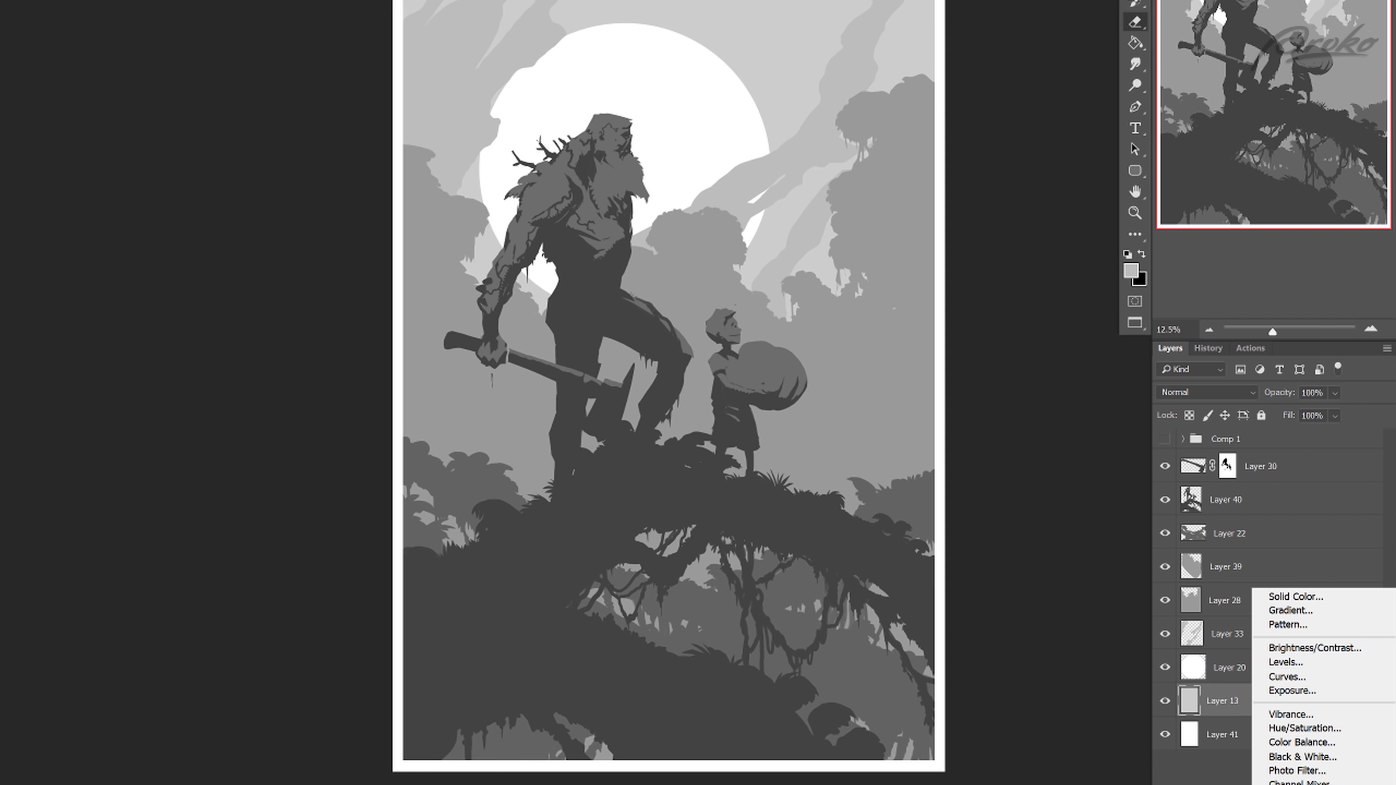
# Step: Add a Hue/Saturation adjustment layer above Layer 13 and move its settings clear of the figures
pyautogui.click(1279, 729)
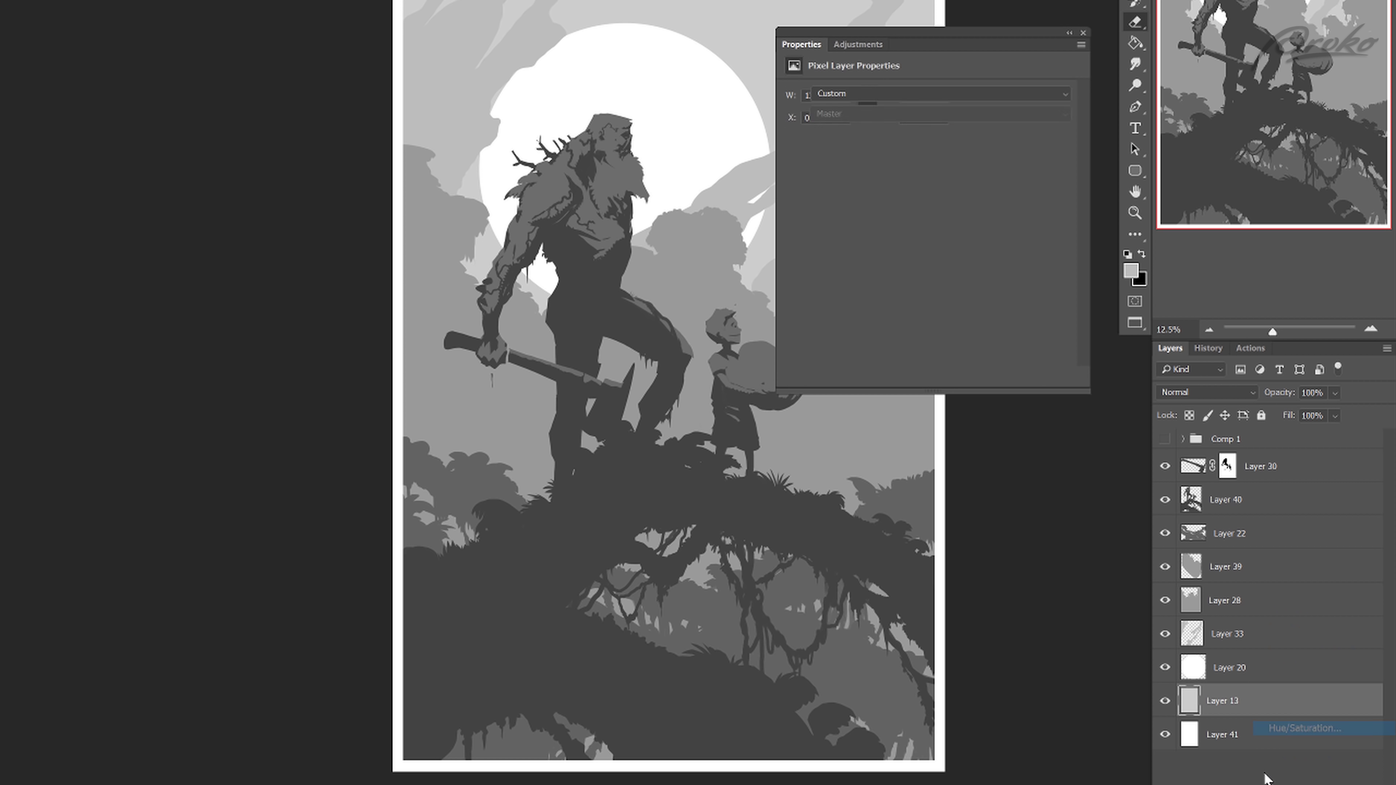
pyautogui.moveTo(841, 33); pyautogui.dragTo(874, 480)
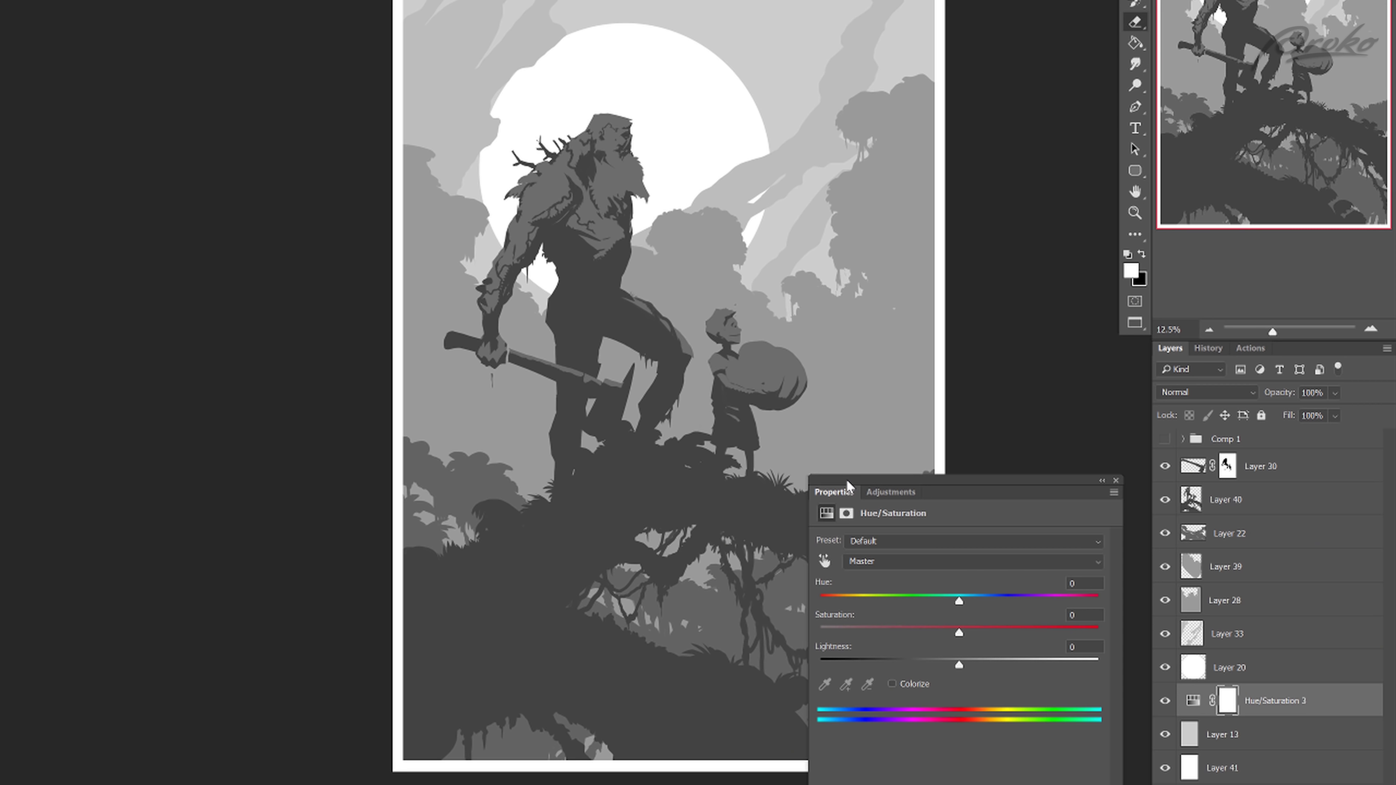
# Step: Colorize the sky red with the Hue/Saturation 3 adjustment, using hue 10, saturation 81 and lightness -21
pyautogui.moveTo(855, 488); pyautogui.dragTo(844, 482)
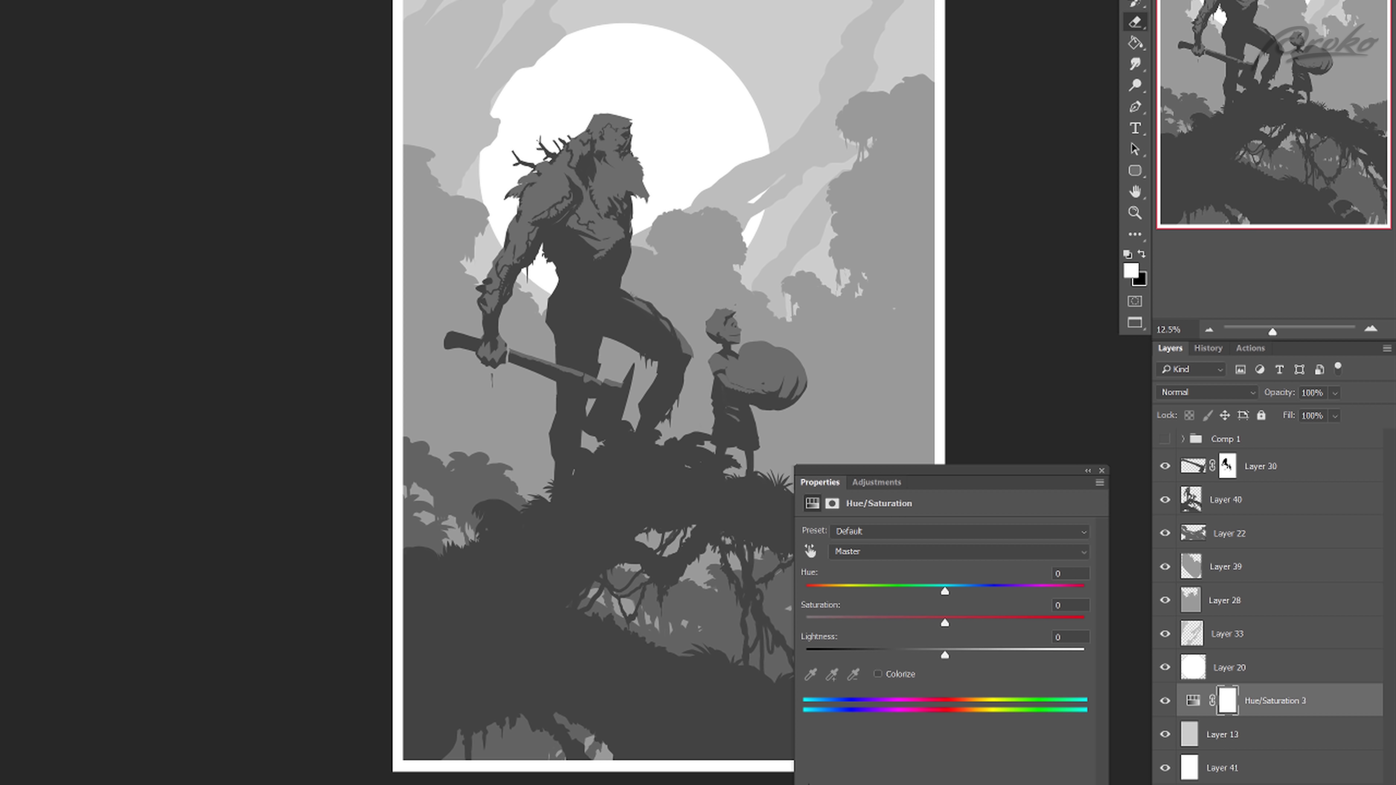
pyautogui.moveTo(844, 482); pyautogui.dragTo(852, 483)
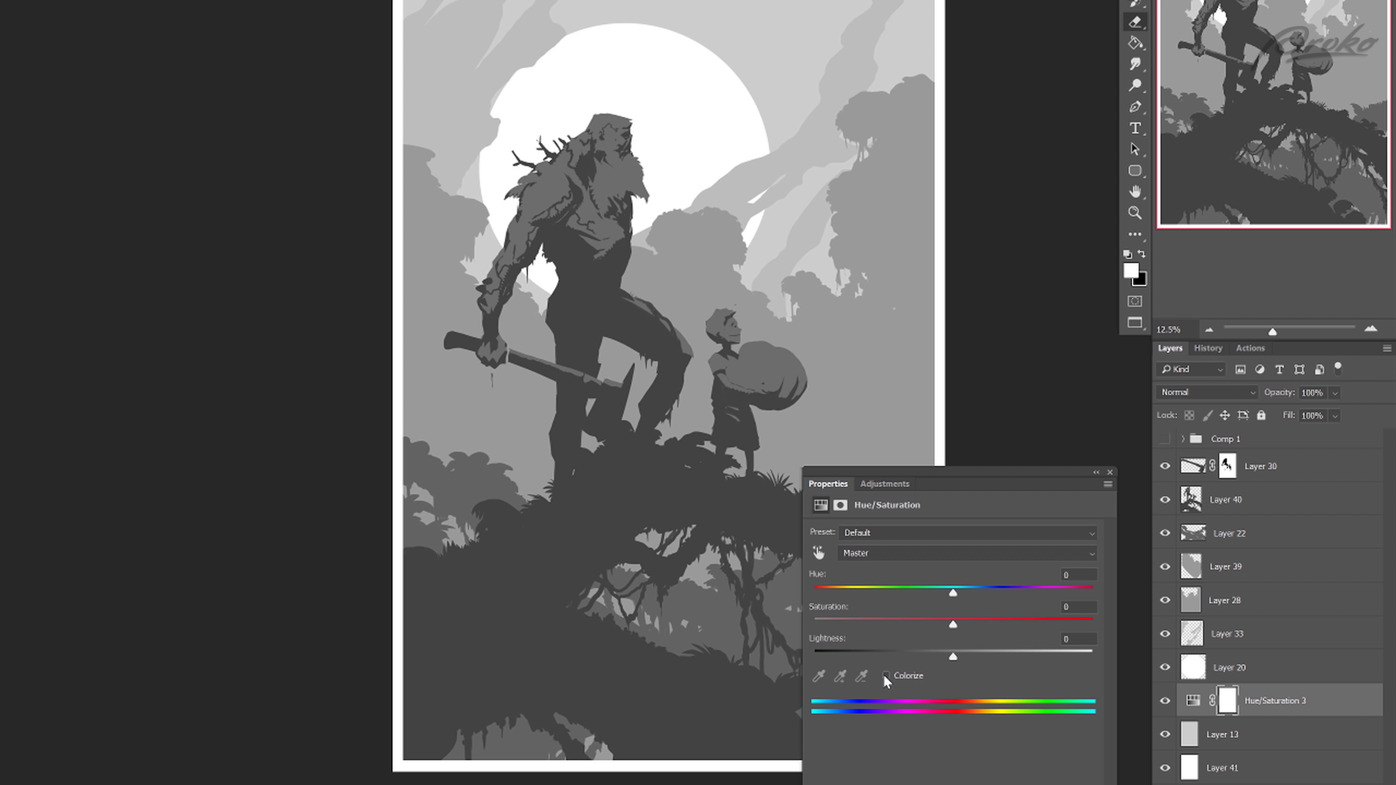
pyautogui.click(885, 675)
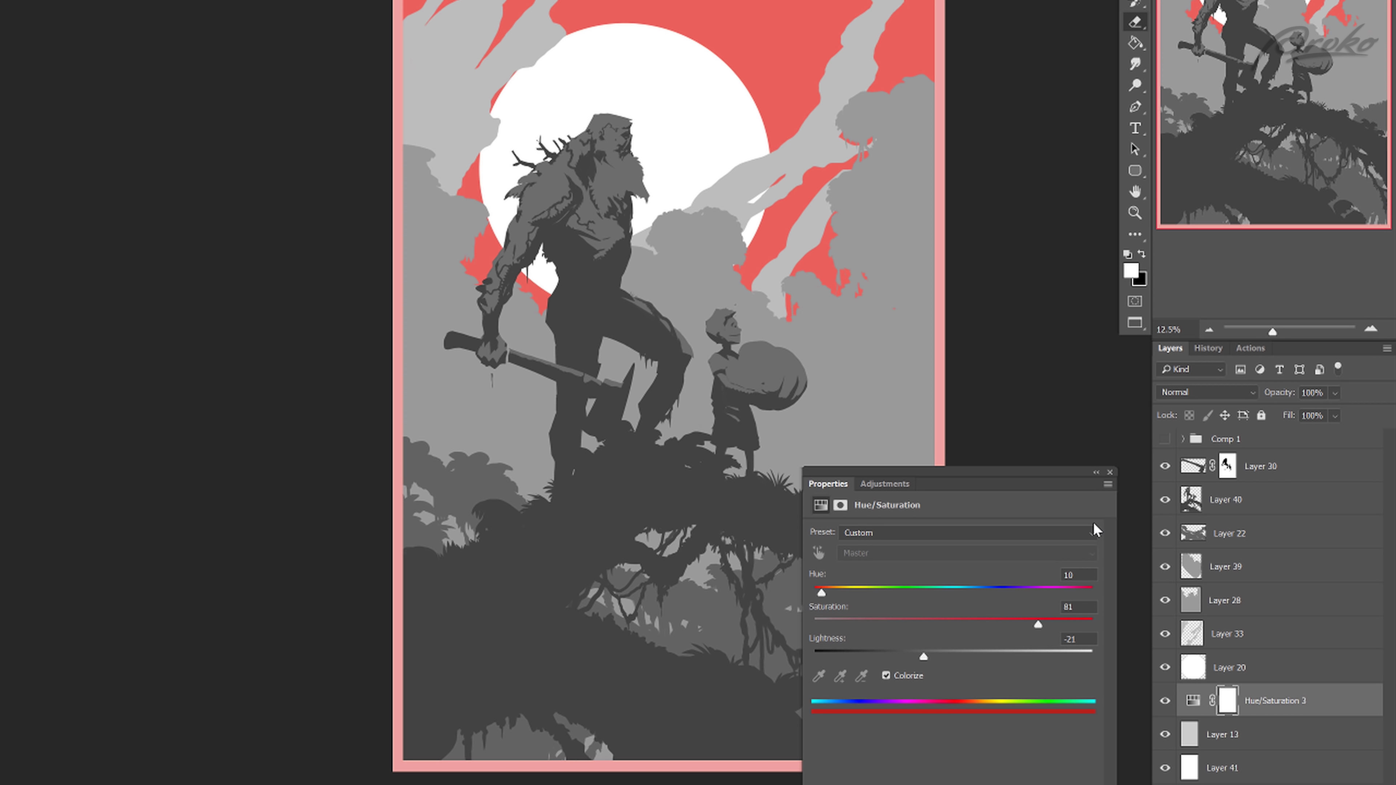
pyautogui.click(1110, 472)
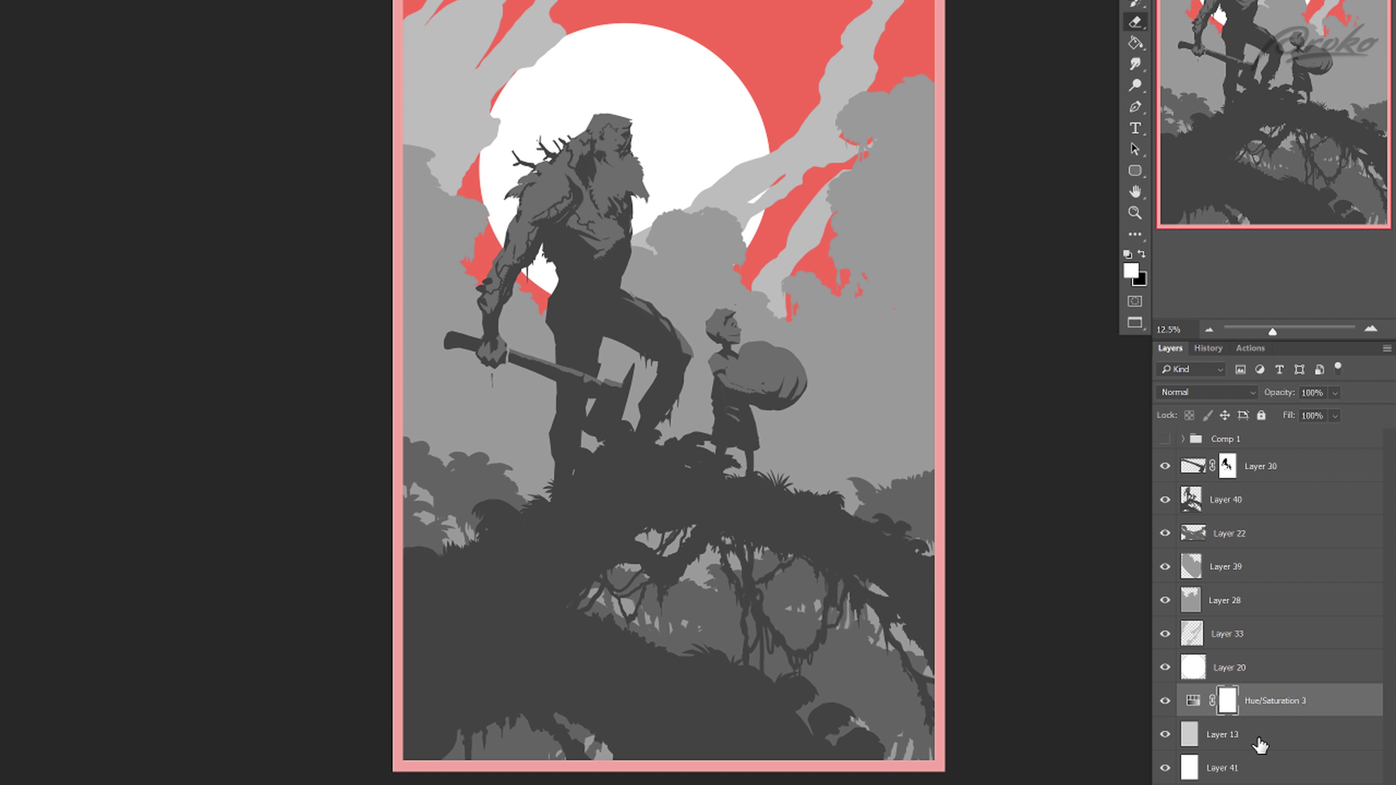
# Step: Clip the Hue/Saturation 3 adjustment to Layer 13 so it tints only the sky
pyautogui.moveTo(1273, 707)
pyautogui.mouseDown()
pyautogui.moveTo(1268, 602)
pyautogui.moveTo(1256, 708)
pyautogui.mouseUp()
pyautogui.rightClick(1255, 708)
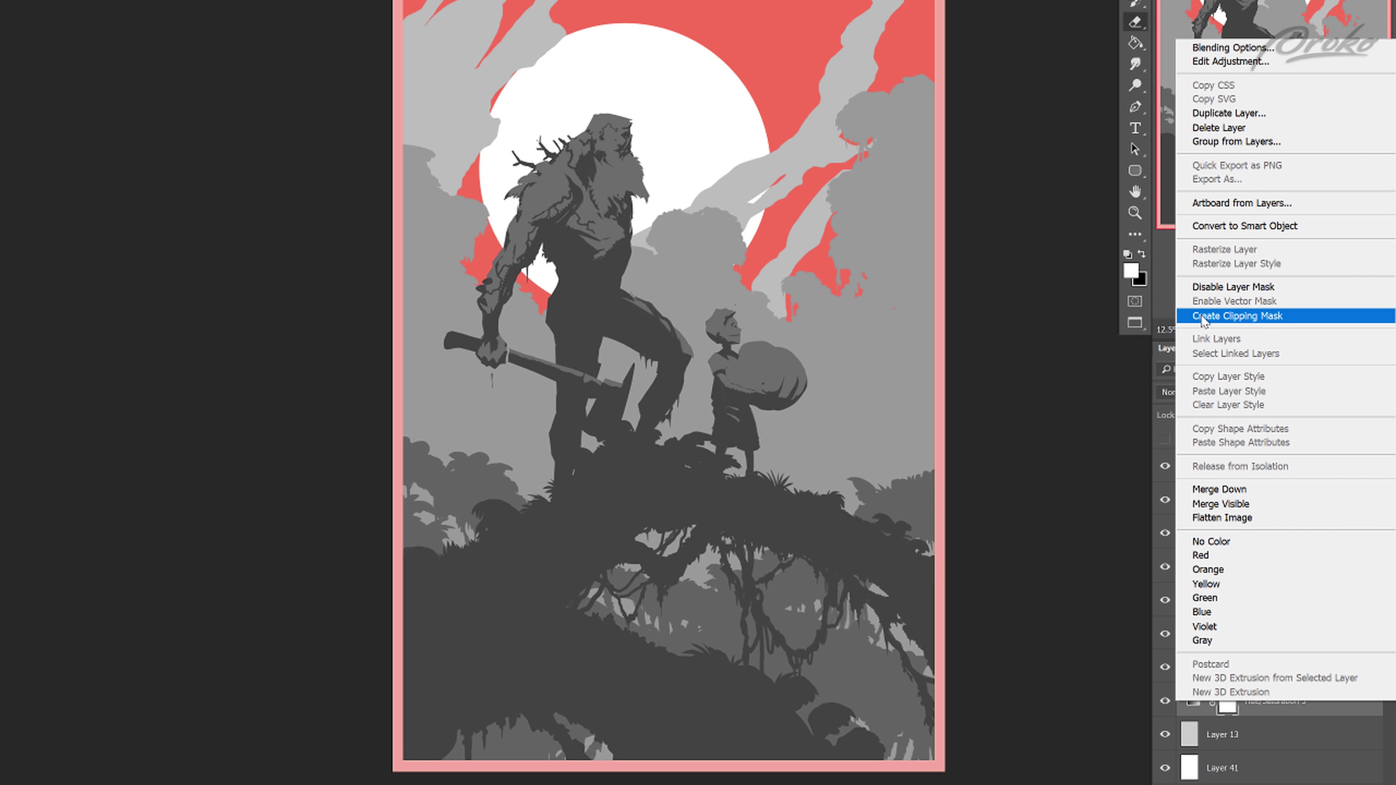
pyautogui.click(1204, 316)
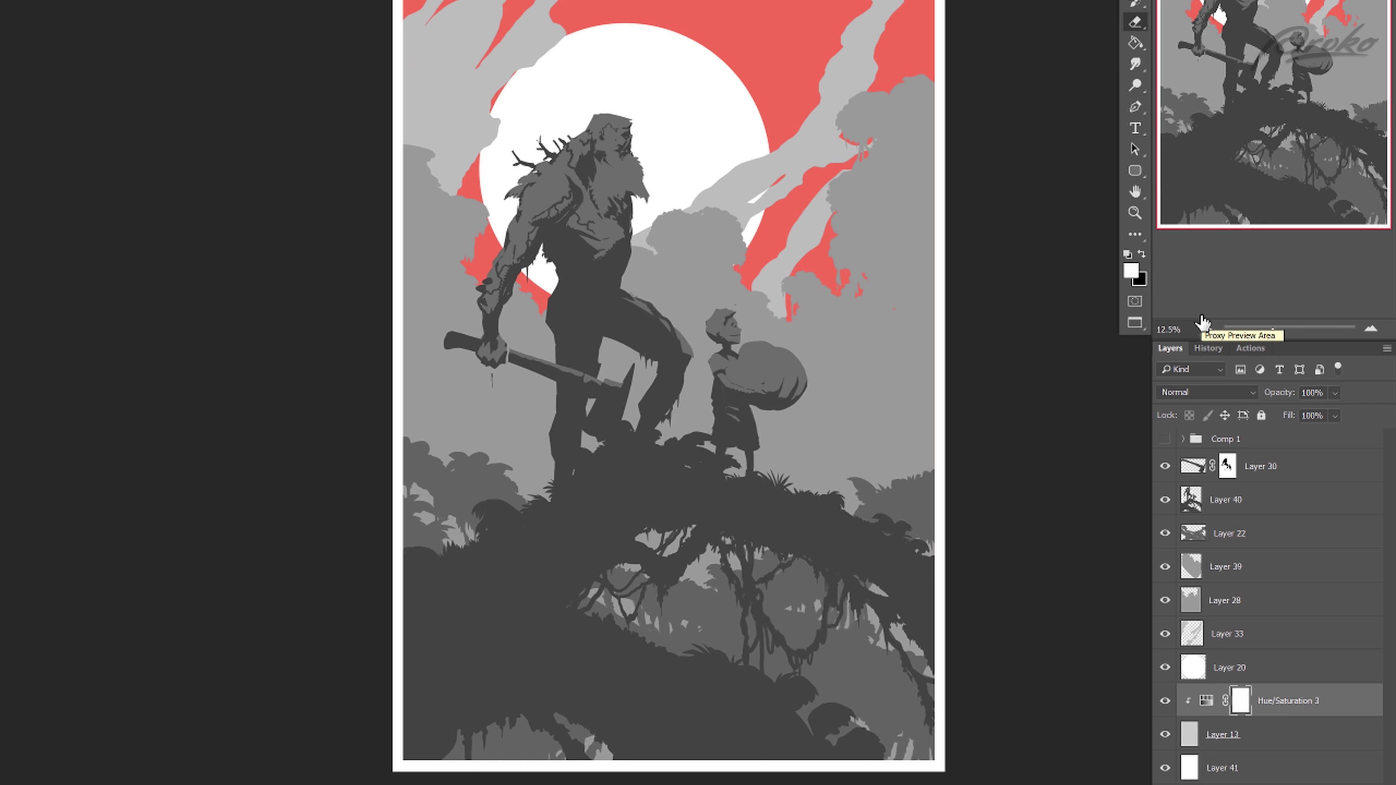
# Step: Add a colorizing Hue/Saturation adjustment above the moon on Layer 20, with hue 39, saturation 84 and lightness -8, and clip it to that layer
pyautogui.hotkey('ctrl', '-')
pyautogui.hotkey('ctrl', '+')
pyautogui.moveTo(531, 696); pyautogui.dragTo(547, 707)
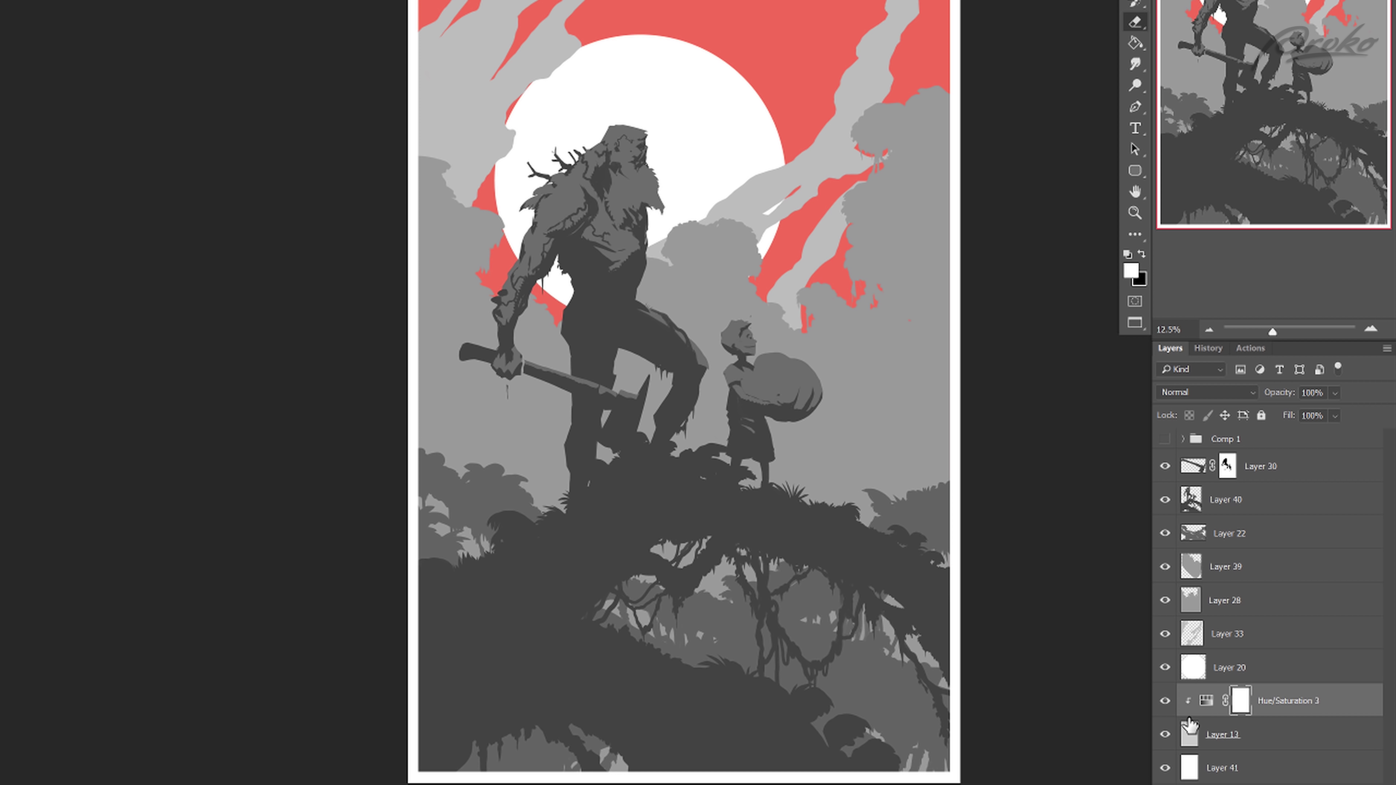
pyautogui.click(1194, 667)
pyautogui.click(1258, 784)
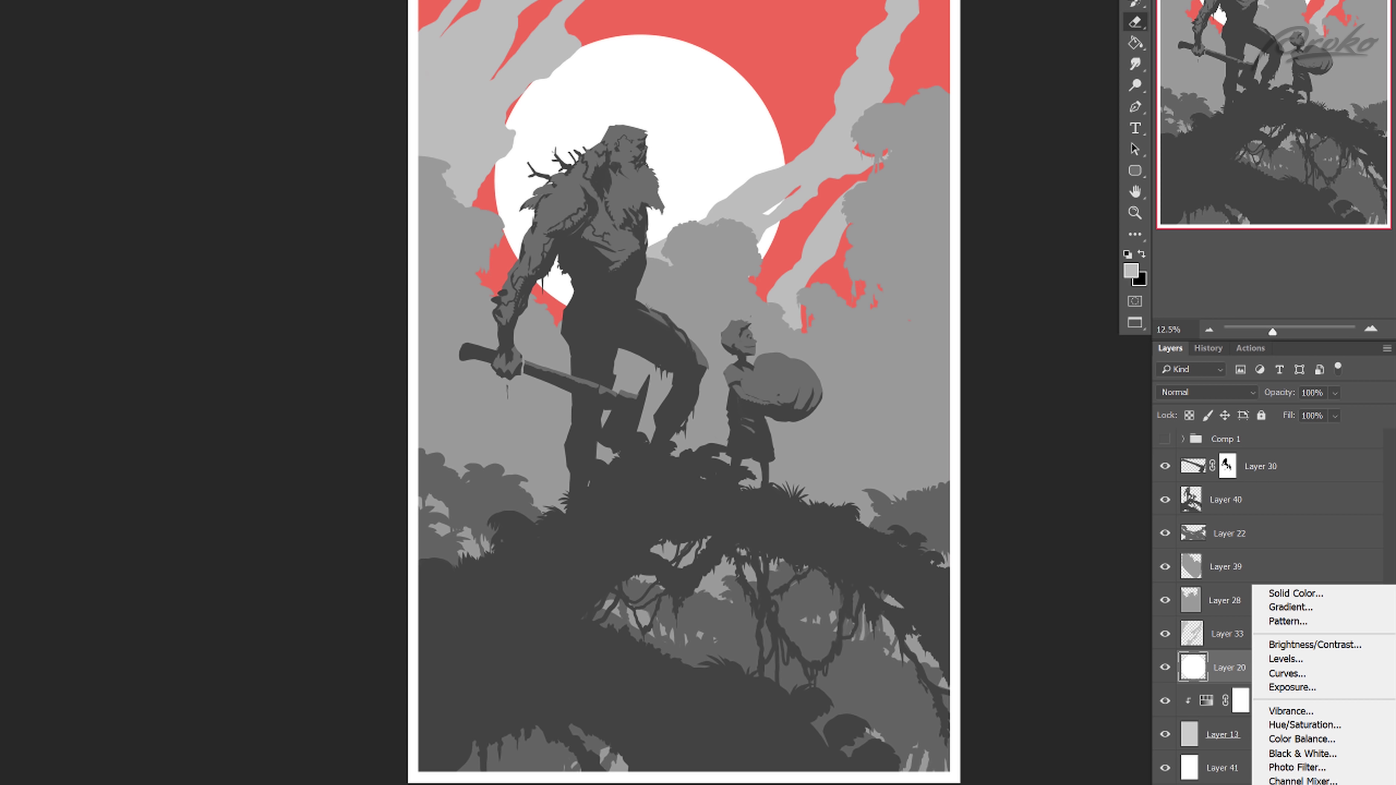
pyautogui.click(1285, 726)
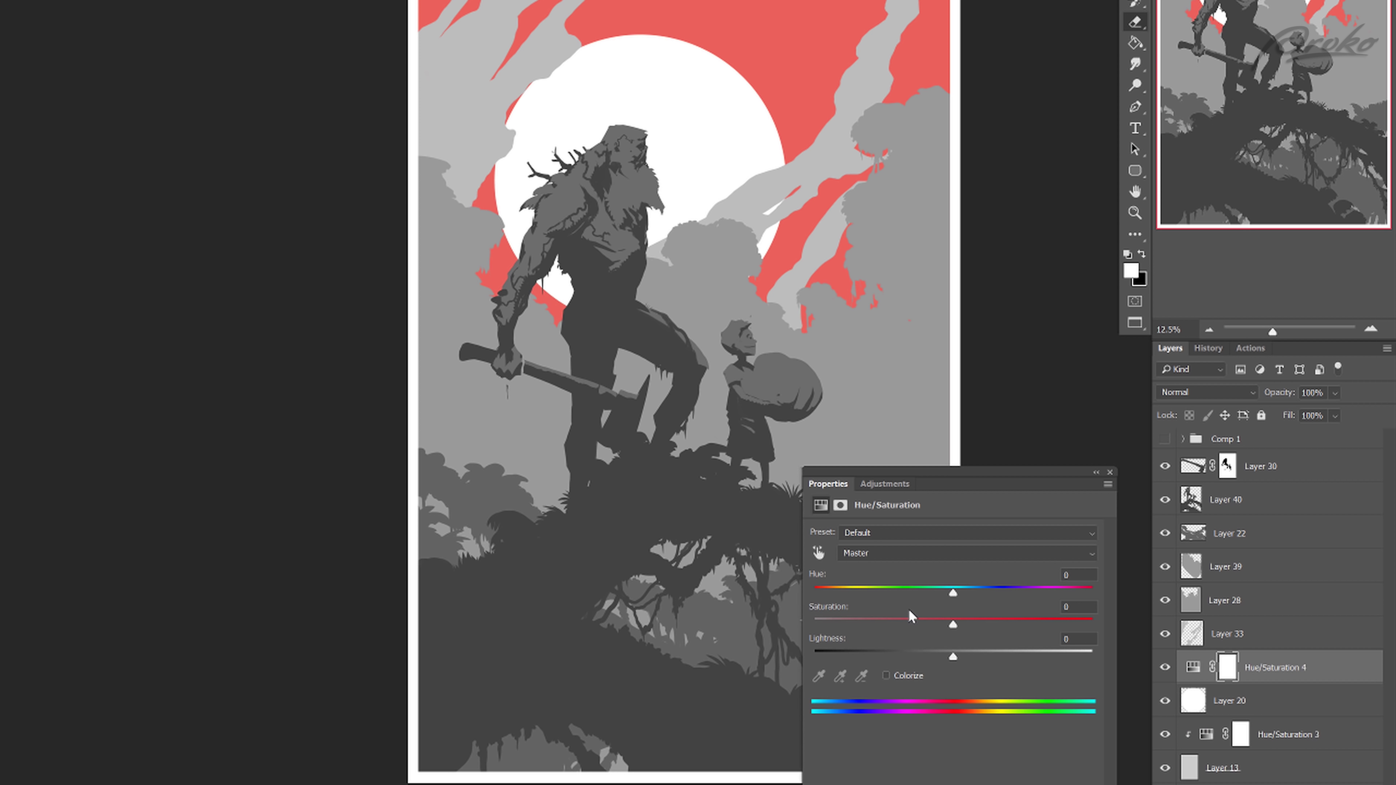
pyautogui.click(886, 676)
pyautogui.moveTo(953, 656); pyautogui.dragTo(980, 625)
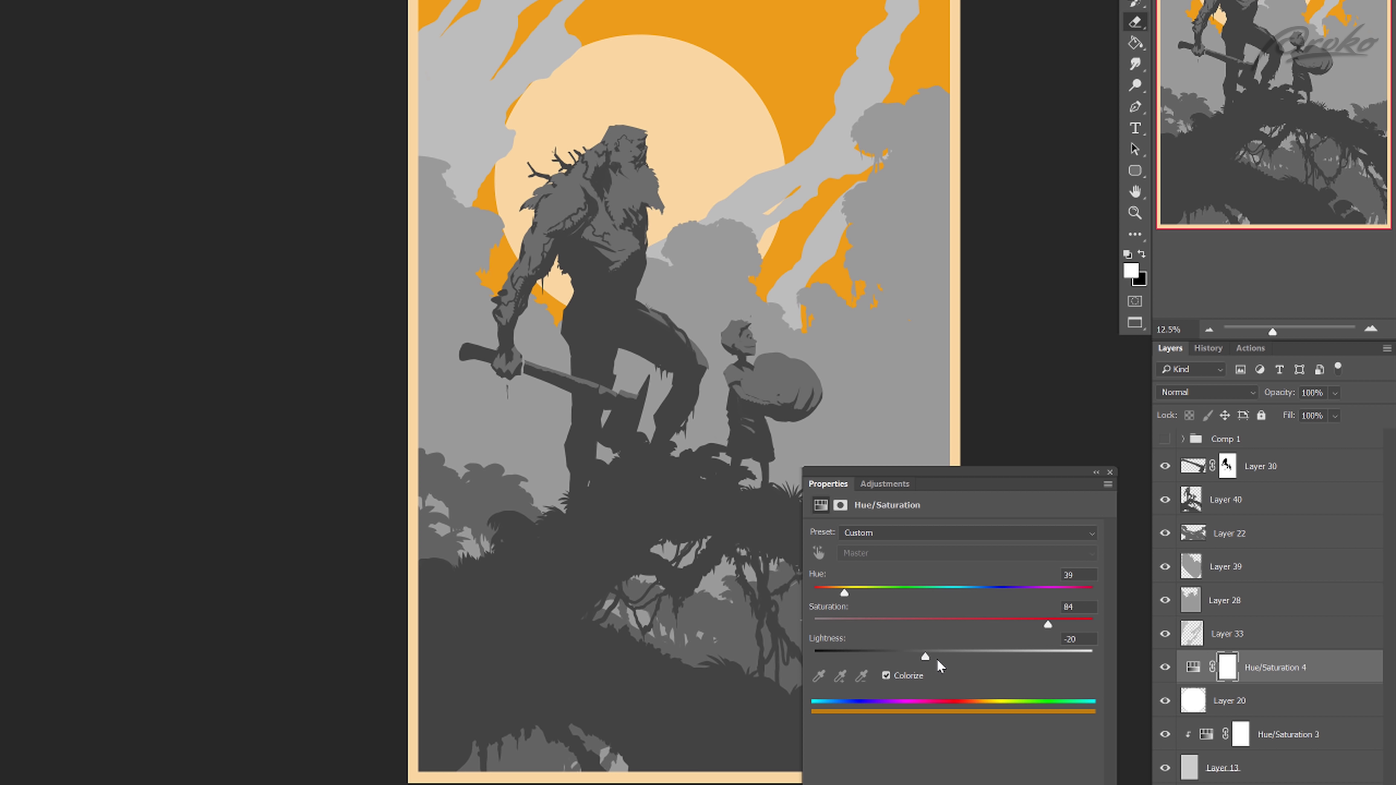
pyautogui.click(939, 656)
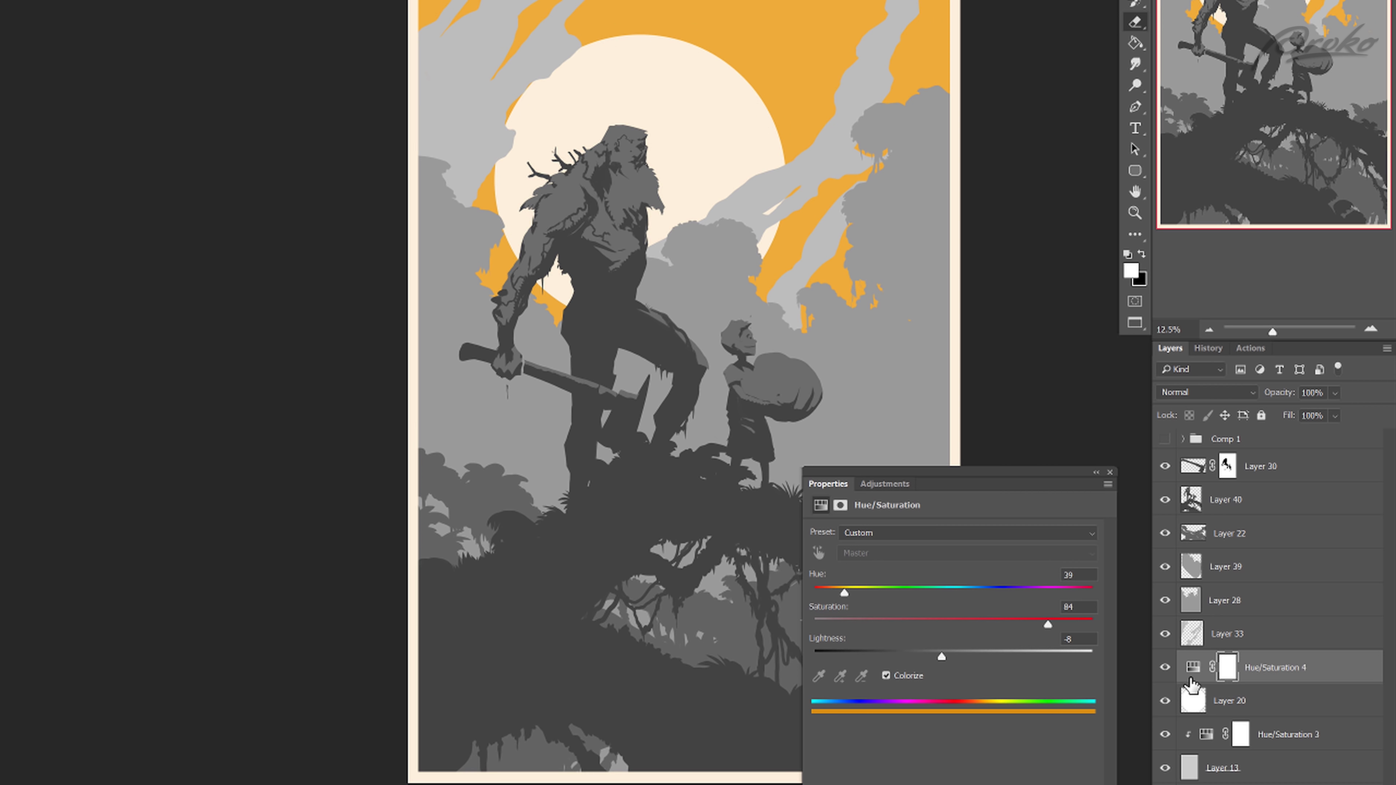
pyautogui.rightClick(1275, 667)
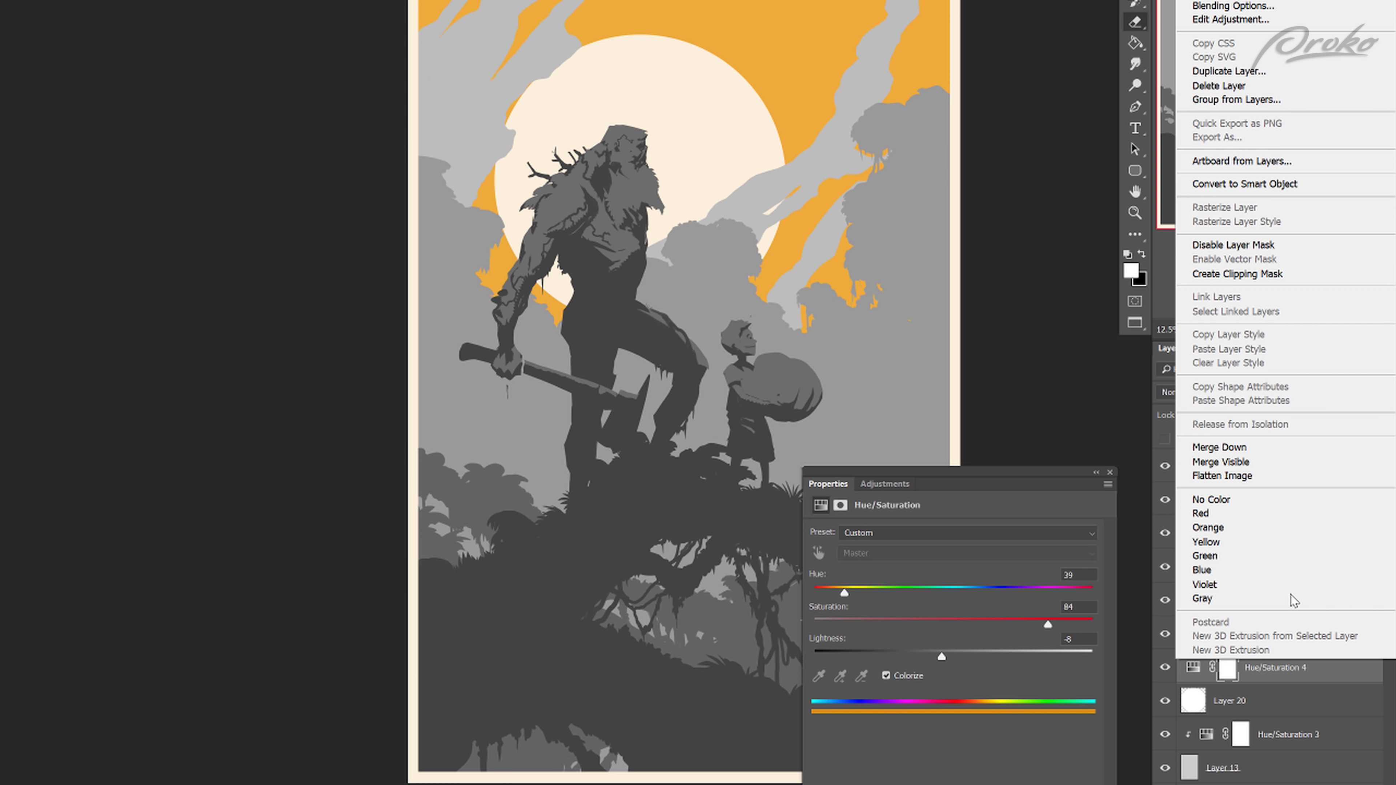
pyautogui.click(1276, 274)
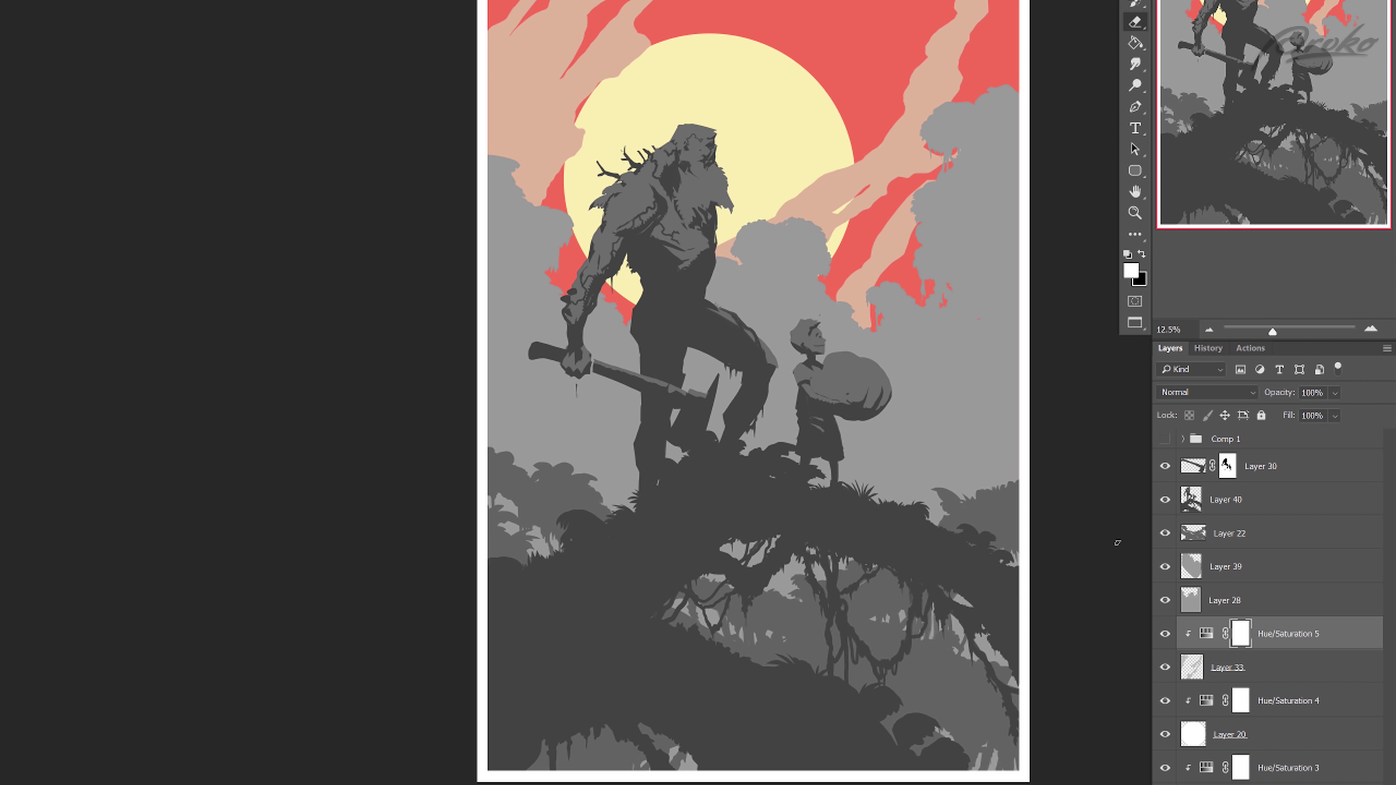
# Step: Add a Hue/Saturation adjustment clipped to Layer 28 and tint the background trees teal
pyautogui.moveTo(571, 711)
pyautogui.mouseDown()
pyautogui.moveTo(592, 773)
pyautogui.moveTo(578, 712)
pyautogui.mouseUp()
pyautogui.hotkey('ctrl', '-')
pyautogui.hotkey('ctrl', '+')
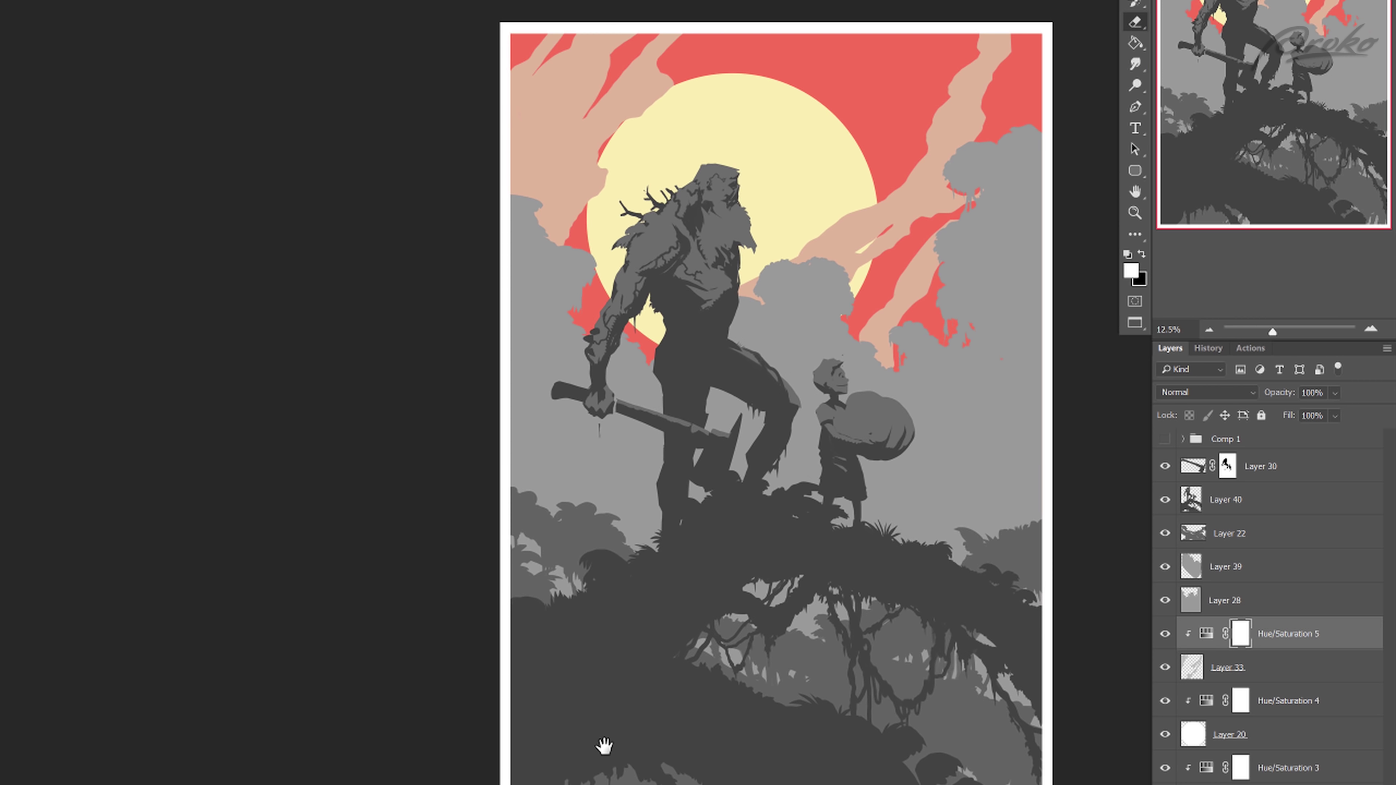
pyautogui.click(1206, 609)
pyautogui.click(1278, 781)
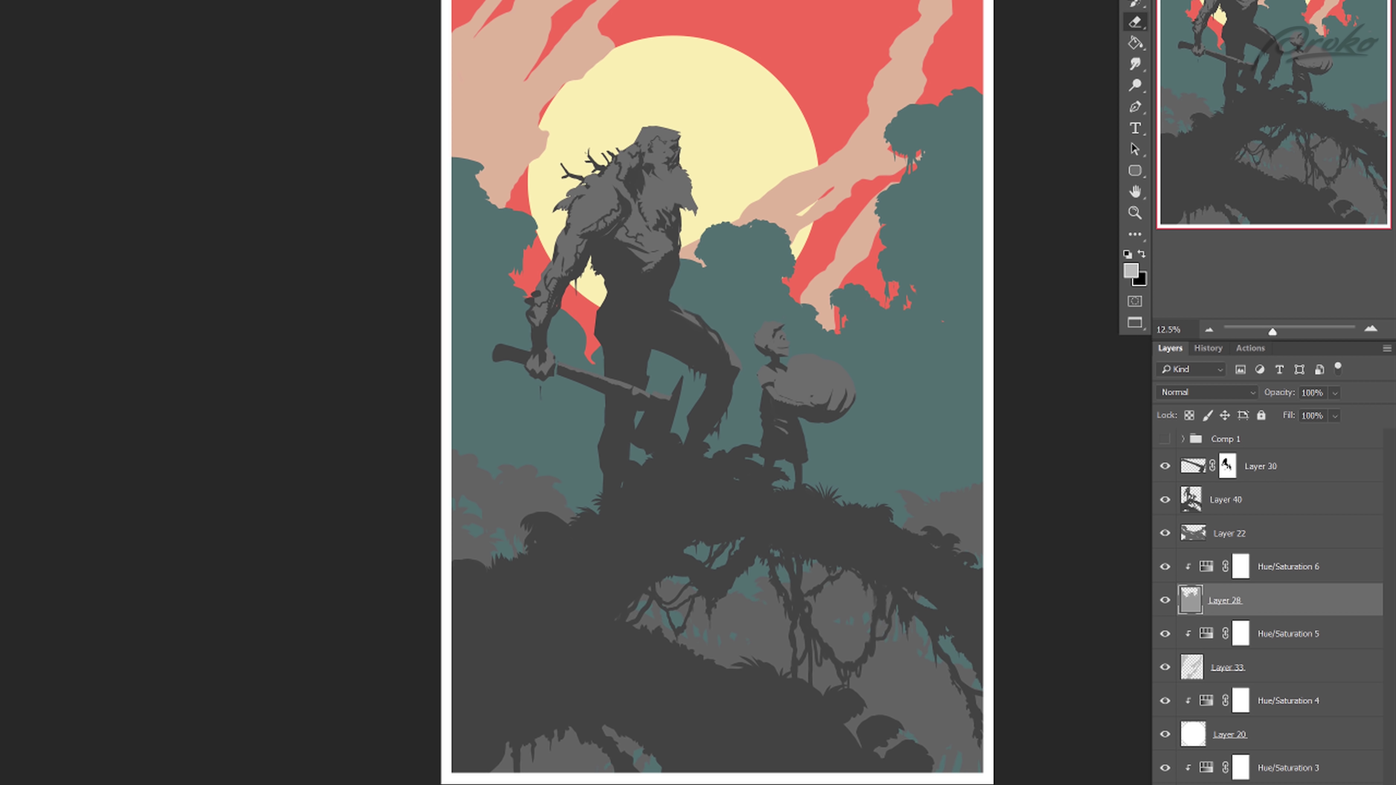
pyautogui.click(1193, 570)
pyautogui.doubleClick(1206, 566)
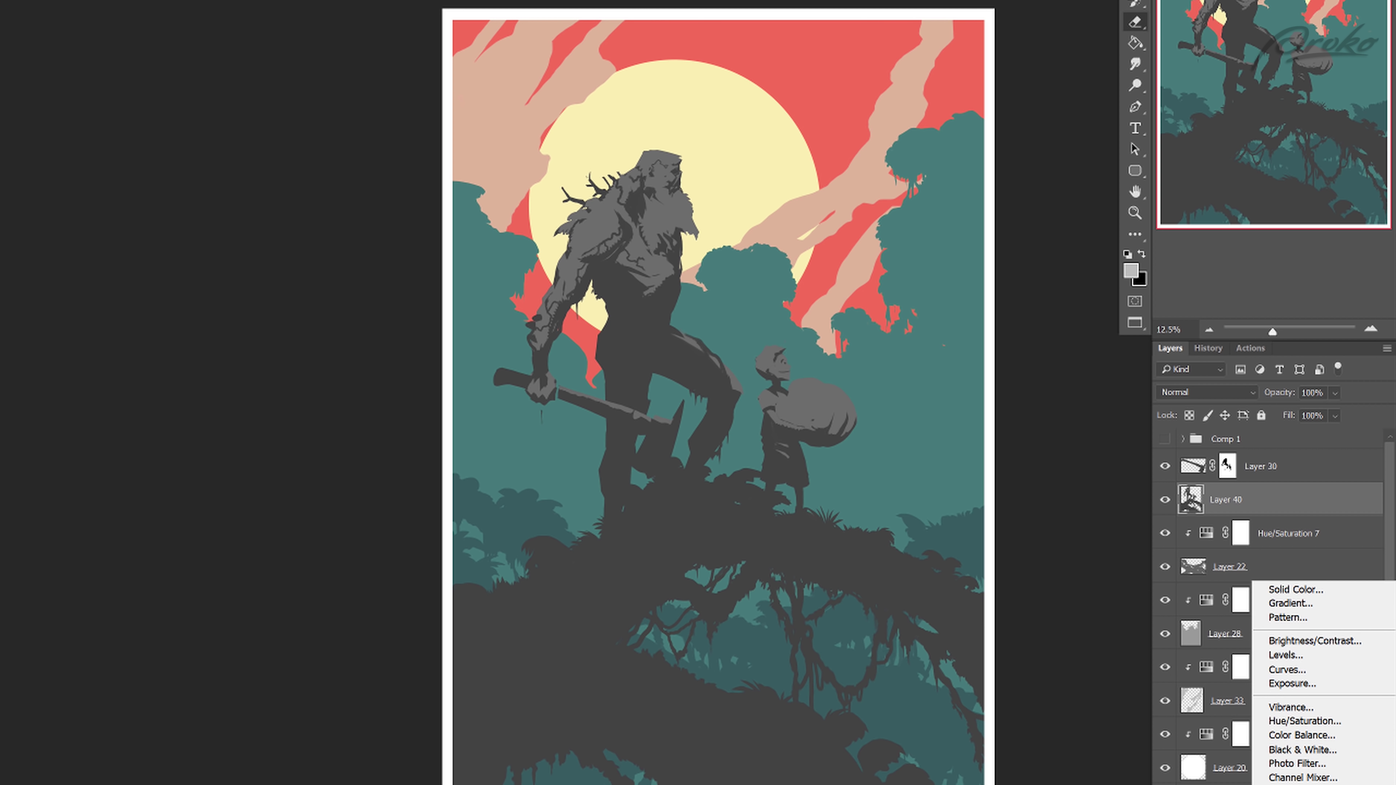
# Step: Clip a Selective Color adjustment to Layer 40, set Blacks to magenta +29 and yellow +5 with less cyan, and tint its neutrals teal
pyautogui.click(1296, 784)
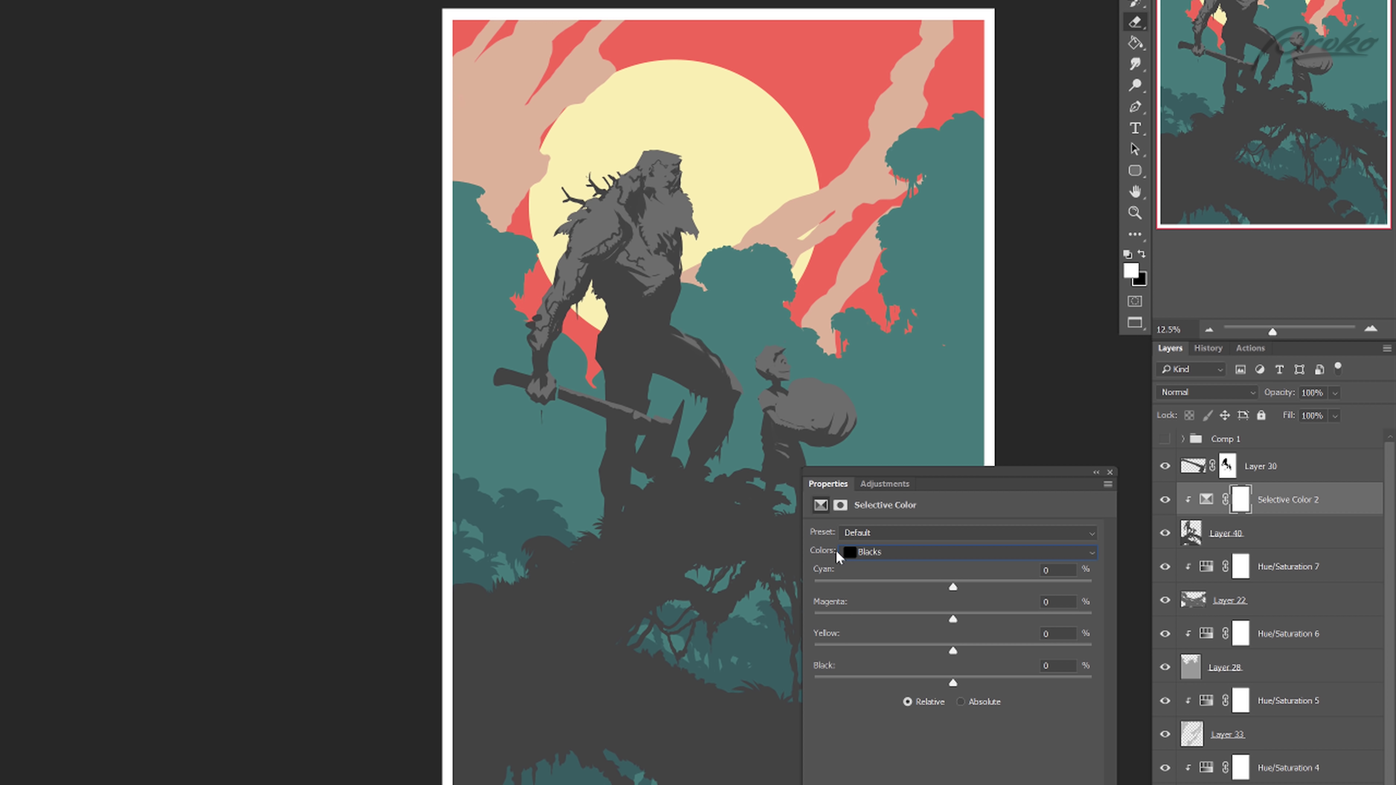
pyautogui.moveTo(954, 621); pyautogui.dragTo(998, 636)
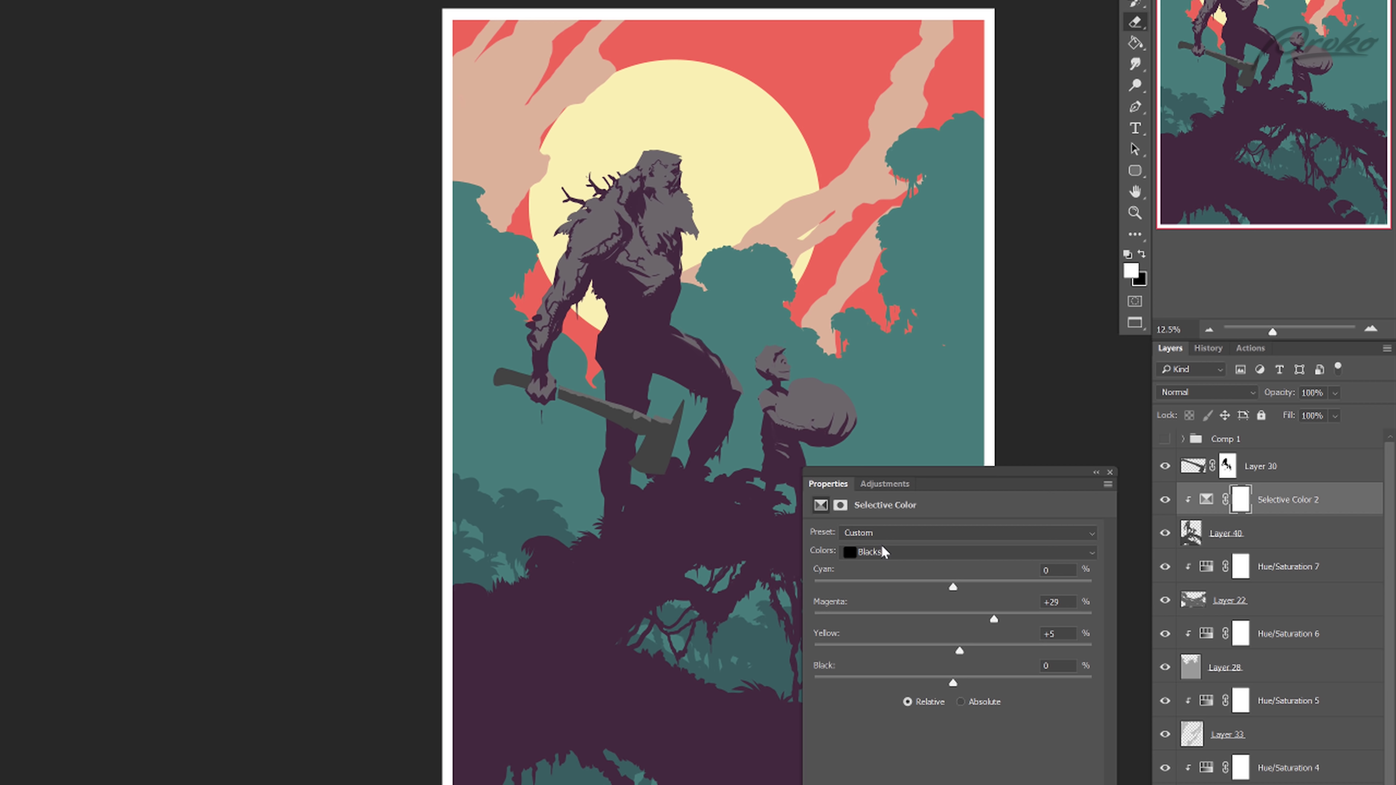
pyautogui.click(883, 557)
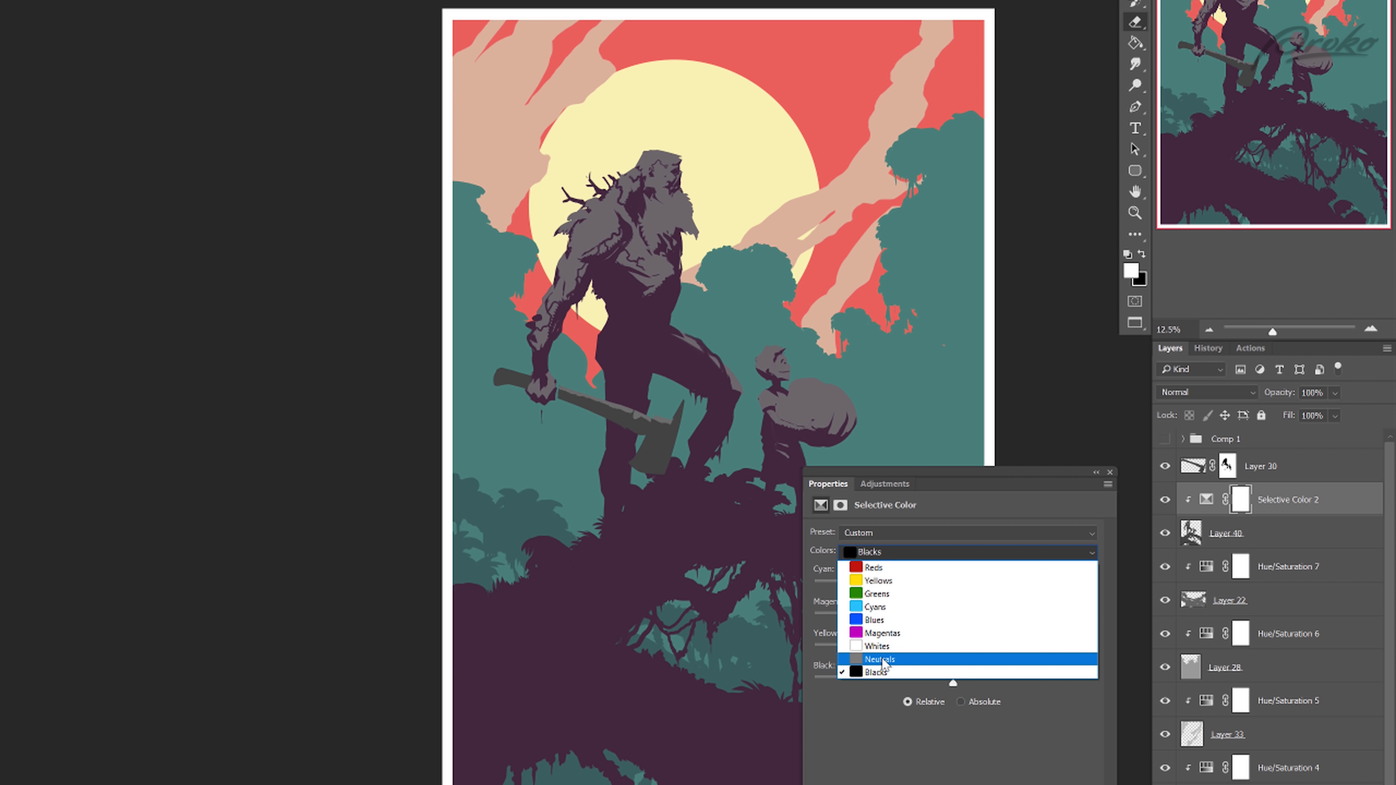
pyautogui.click(901, 646)
pyautogui.moveTo(953, 587); pyautogui.dragTo(950, 627)
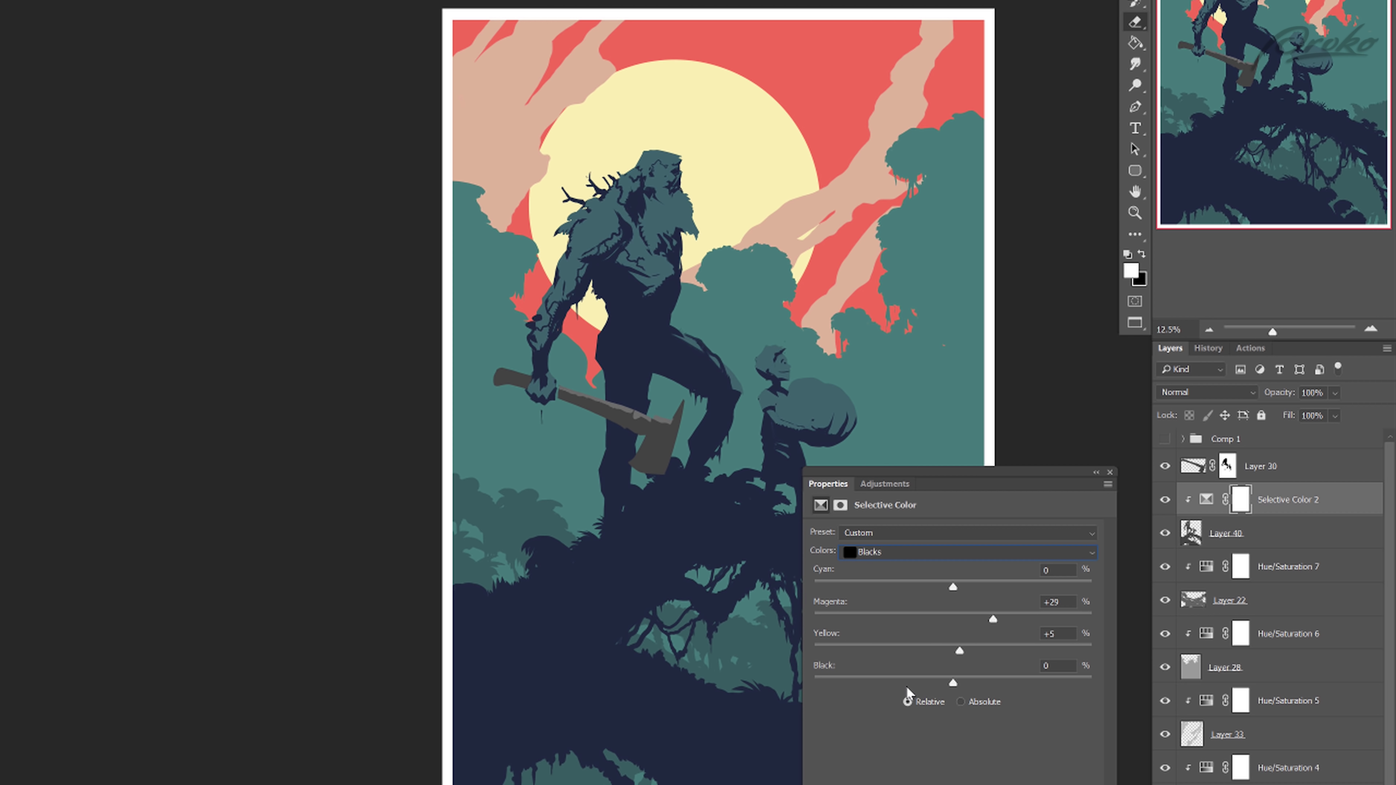
pyautogui.moveTo(953, 589); pyautogui.dragTo(900, 598)
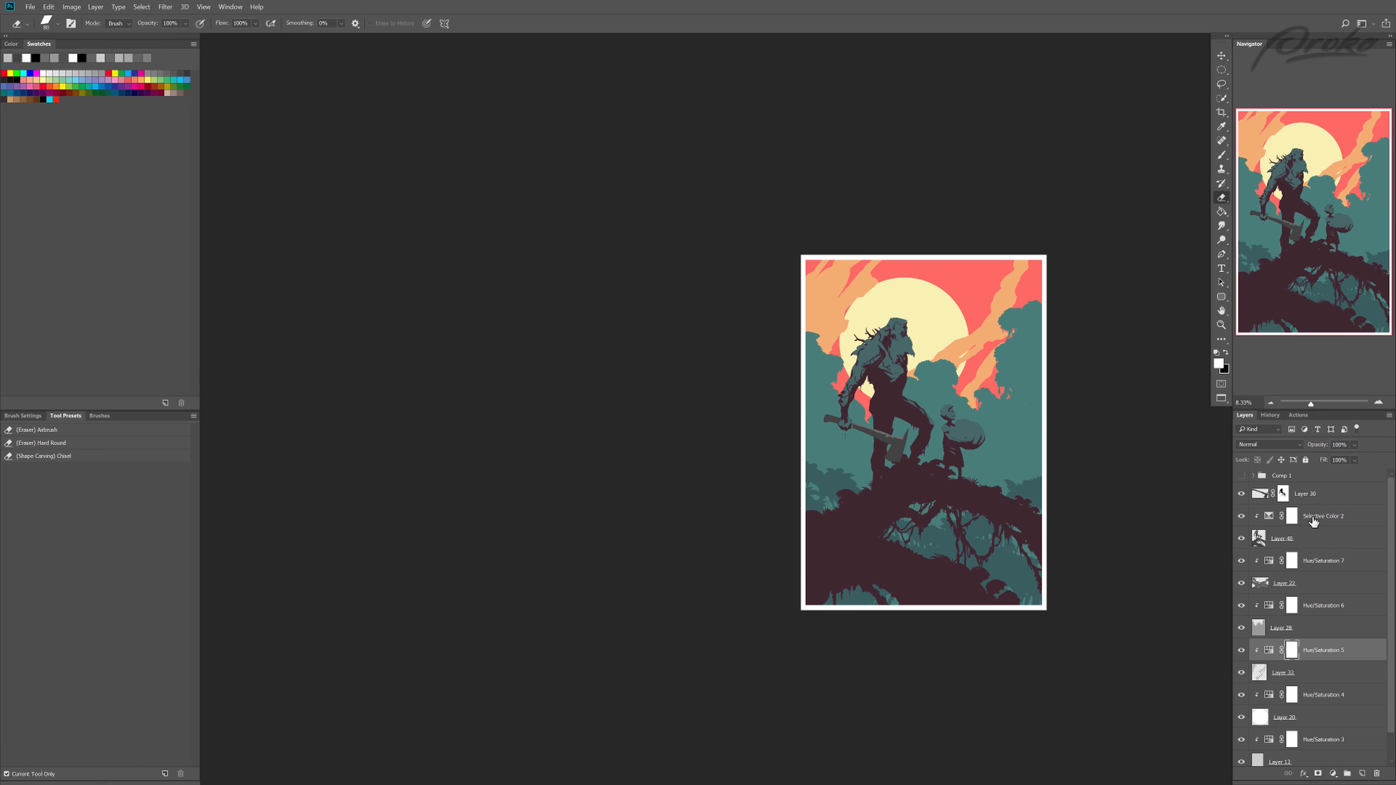
# Step: Duplicate the Selective Color 2 adjustment, place the copy above Layer 30 and clip it to that layer
pyautogui.rightClick(1314, 521)
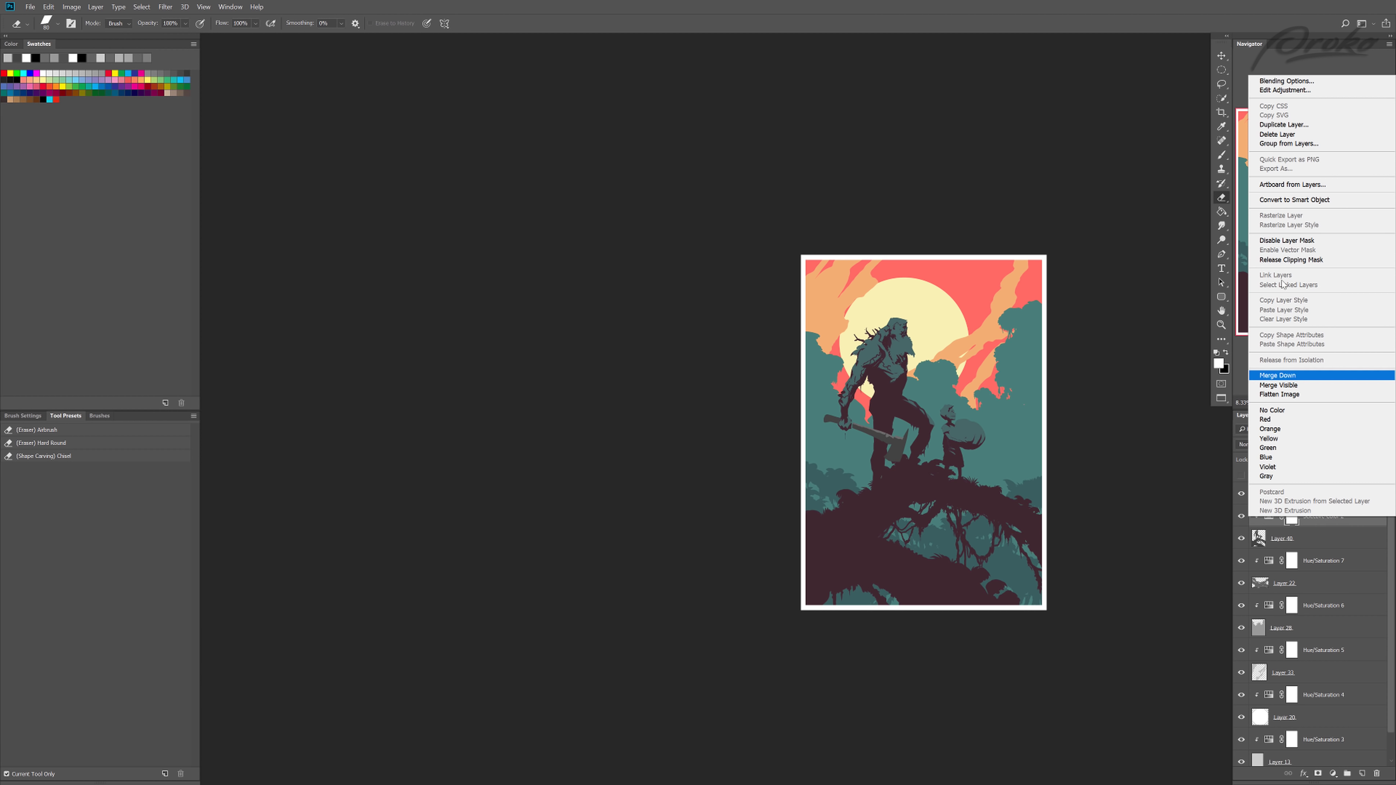
pyautogui.click(1288, 125)
pyautogui.press('Return')
pyautogui.moveTo(1305, 521); pyautogui.dragTo(1283, 496)
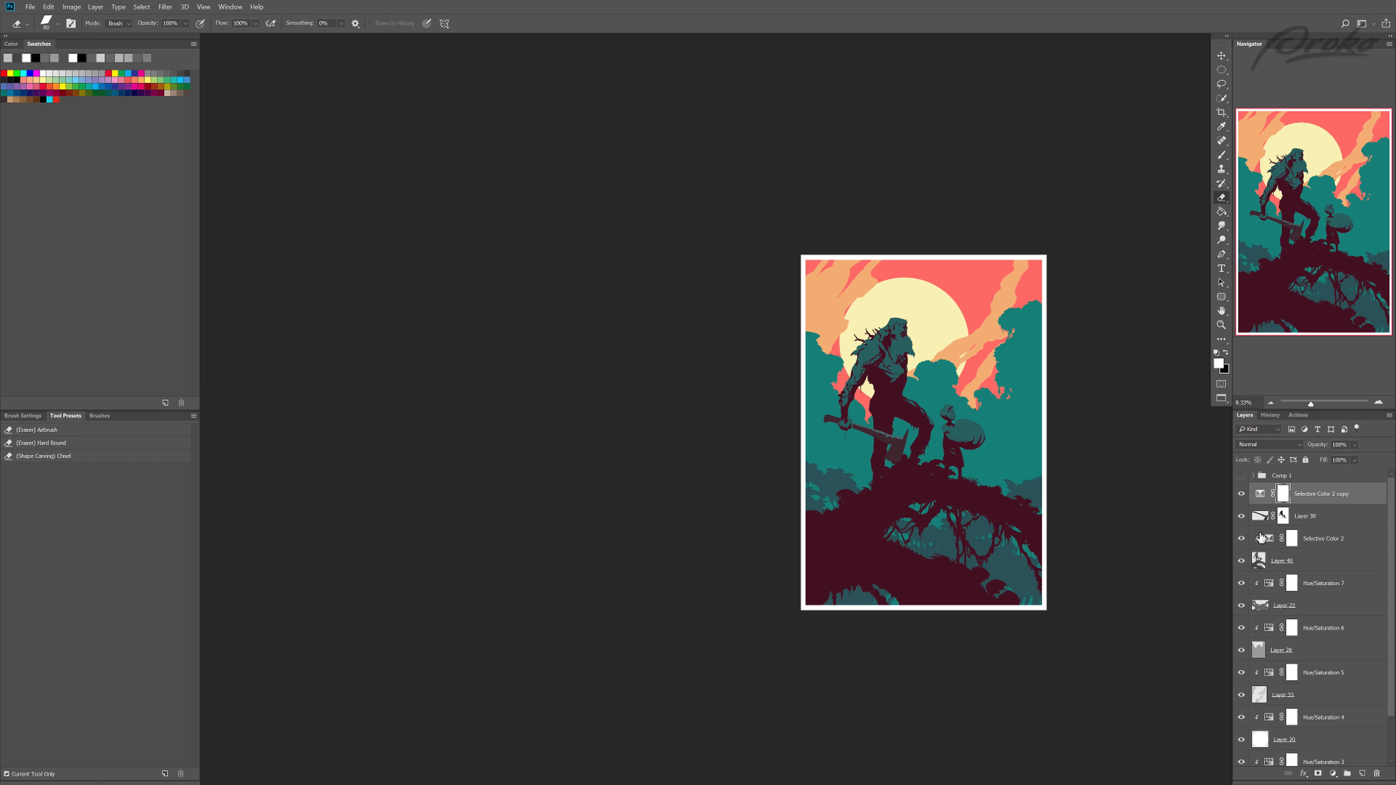
pyautogui.click(1283, 498)
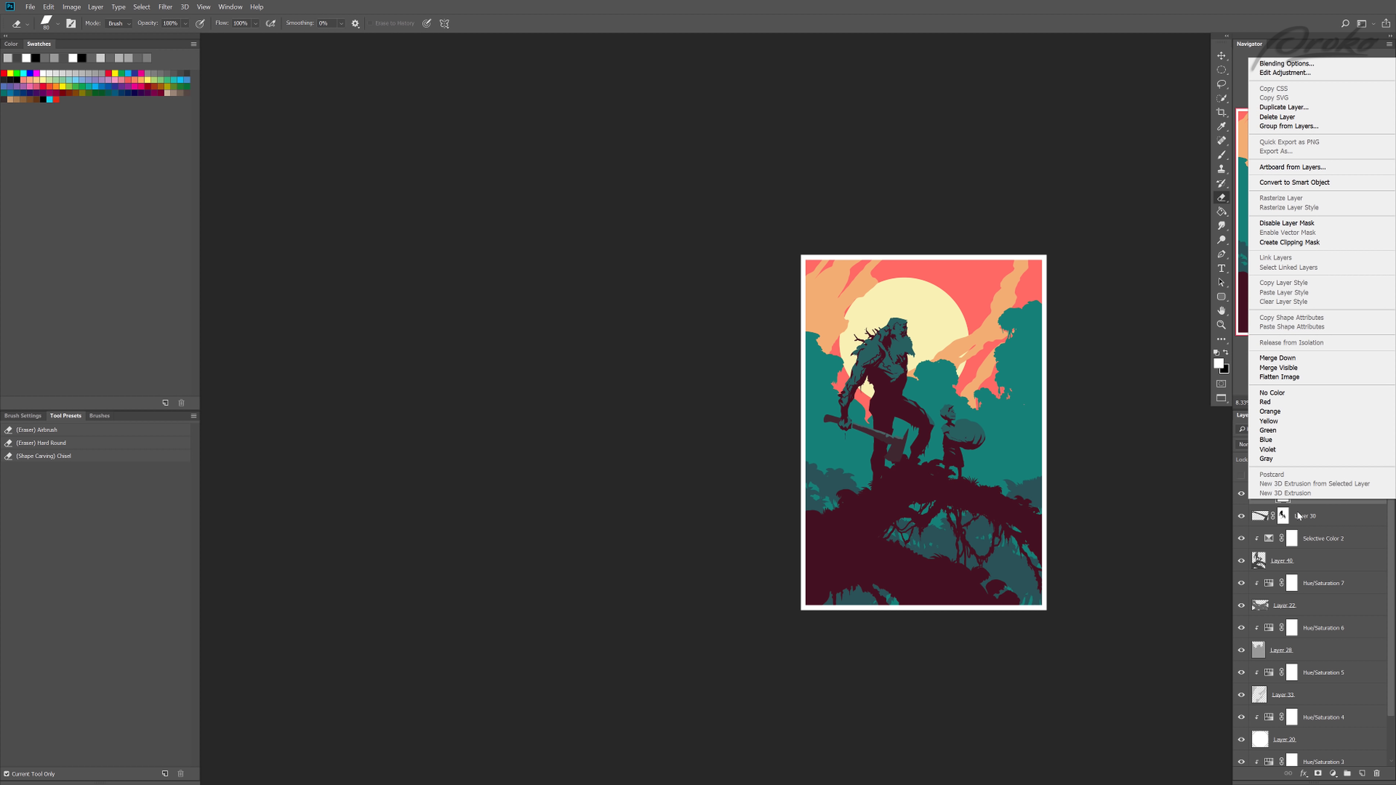
pyautogui.click(1284, 242)
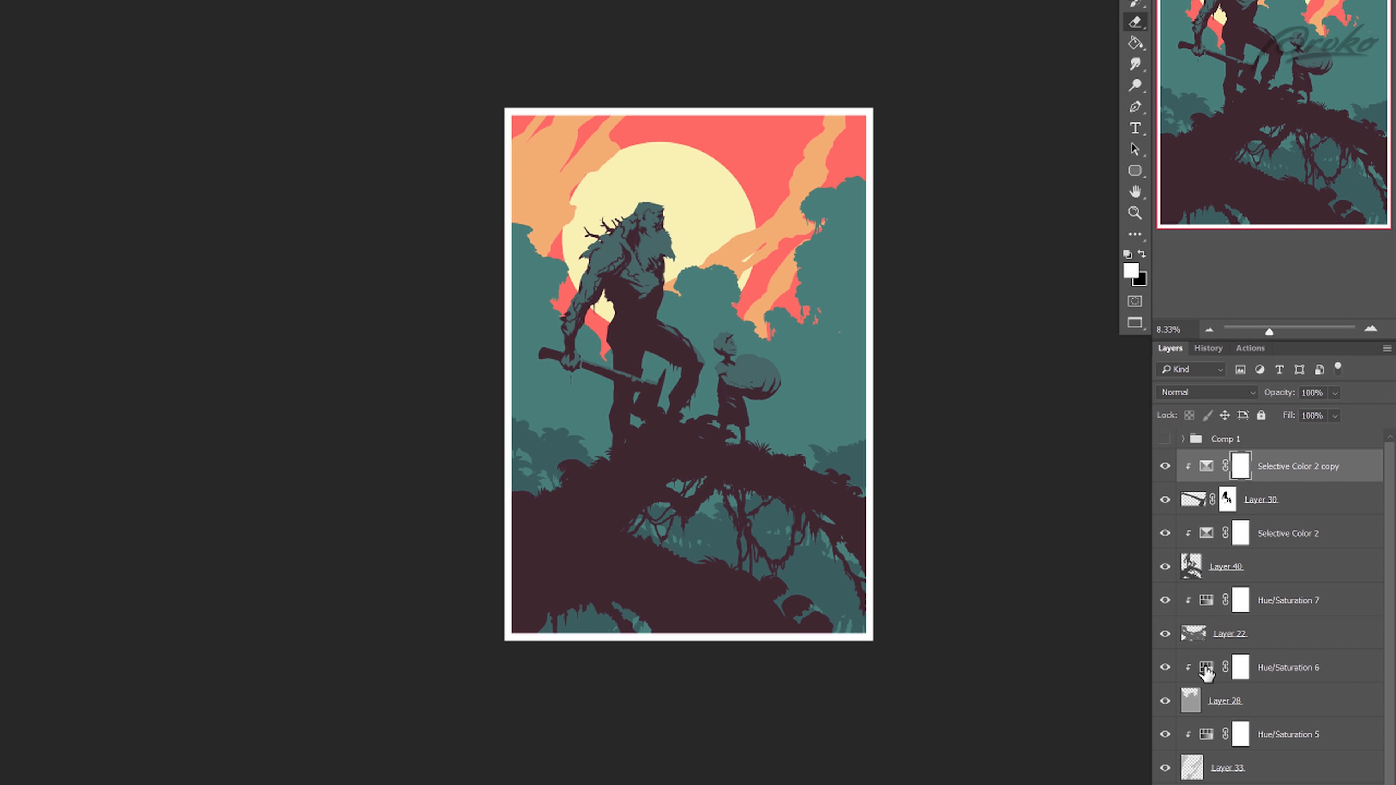
# Step: Recolour the background trees muted red in Hue/Saturation 6, with hue 8, saturation 49 and lightness -9
pyautogui.doubleClick(1206, 668)
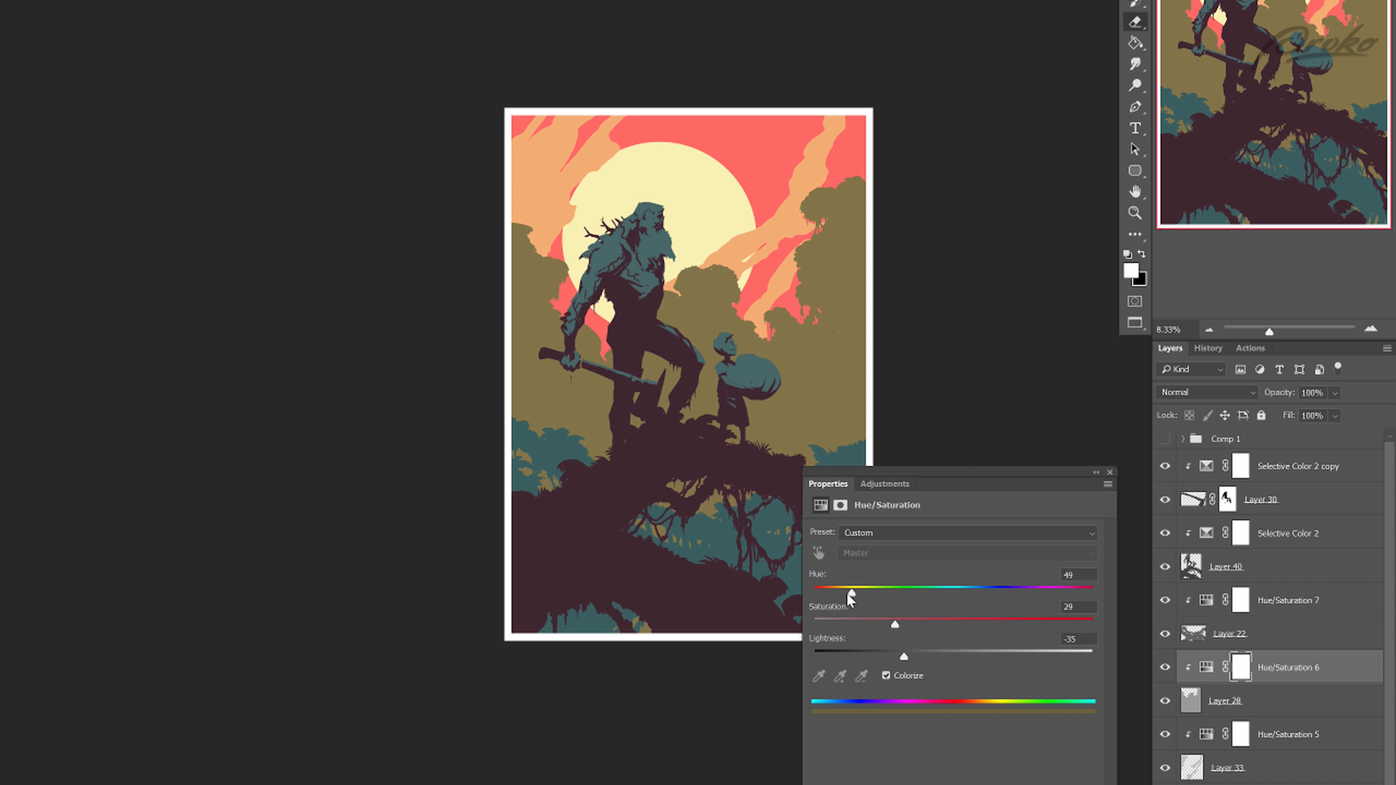
pyautogui.moveTo(849, 595); pyautogui.dragTo(836, 595)
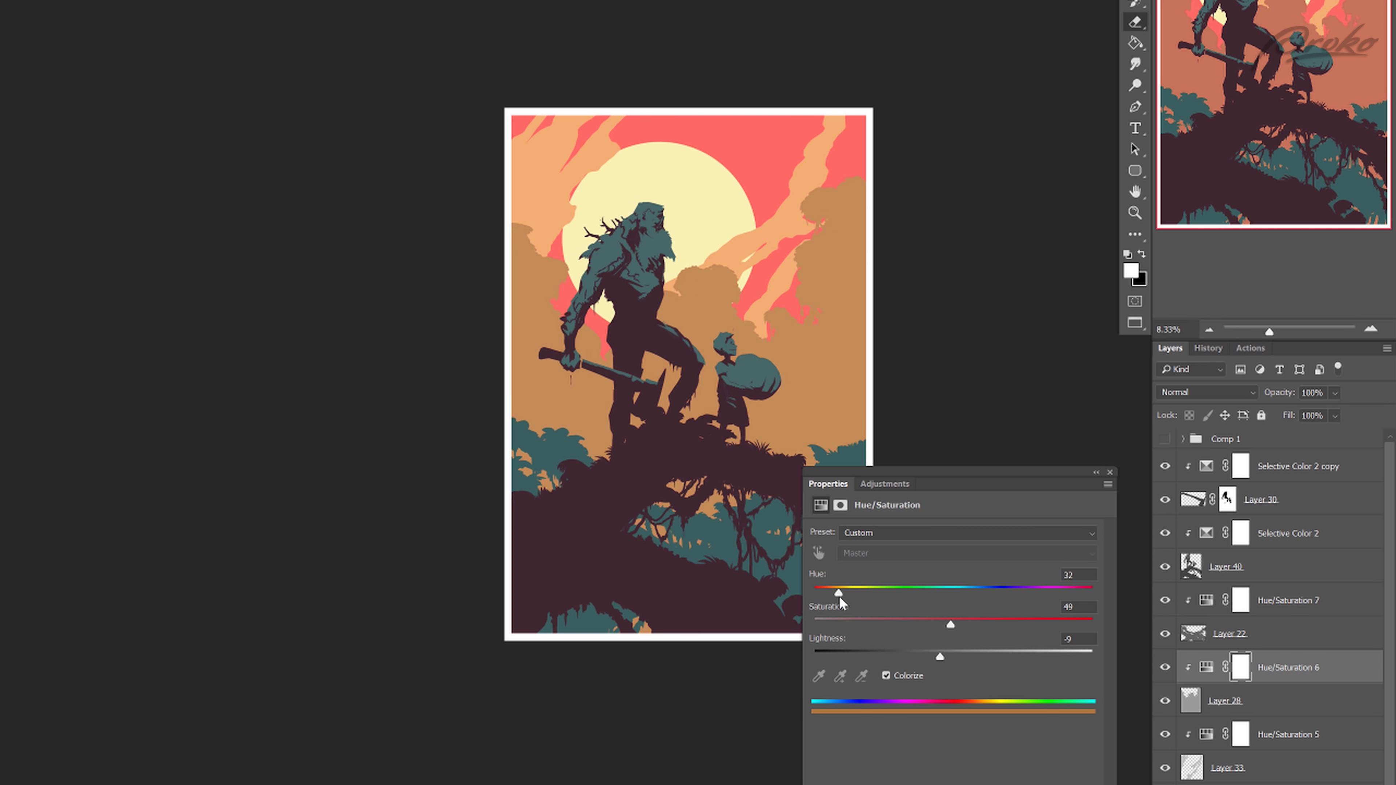
pyautogui.moveTo(840, 594); pyautogui.dragTo(817, 594)
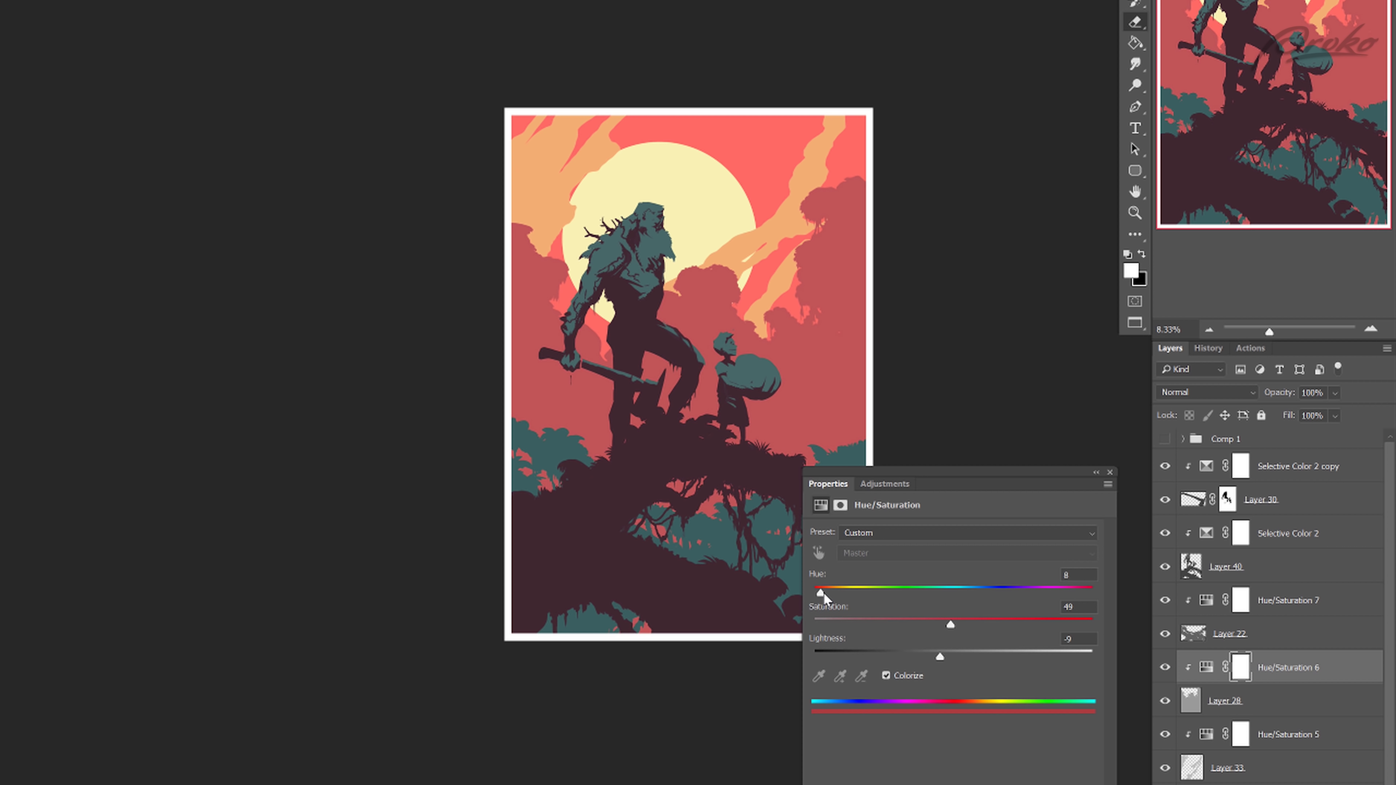
# Step: Try a more saturated green on the background trees in Hue/Saturation 6, and settle on a strong crimson
pyautogui.hotkey('ctrl', '-')
pyautogui.hotkey('ctrl', '+')
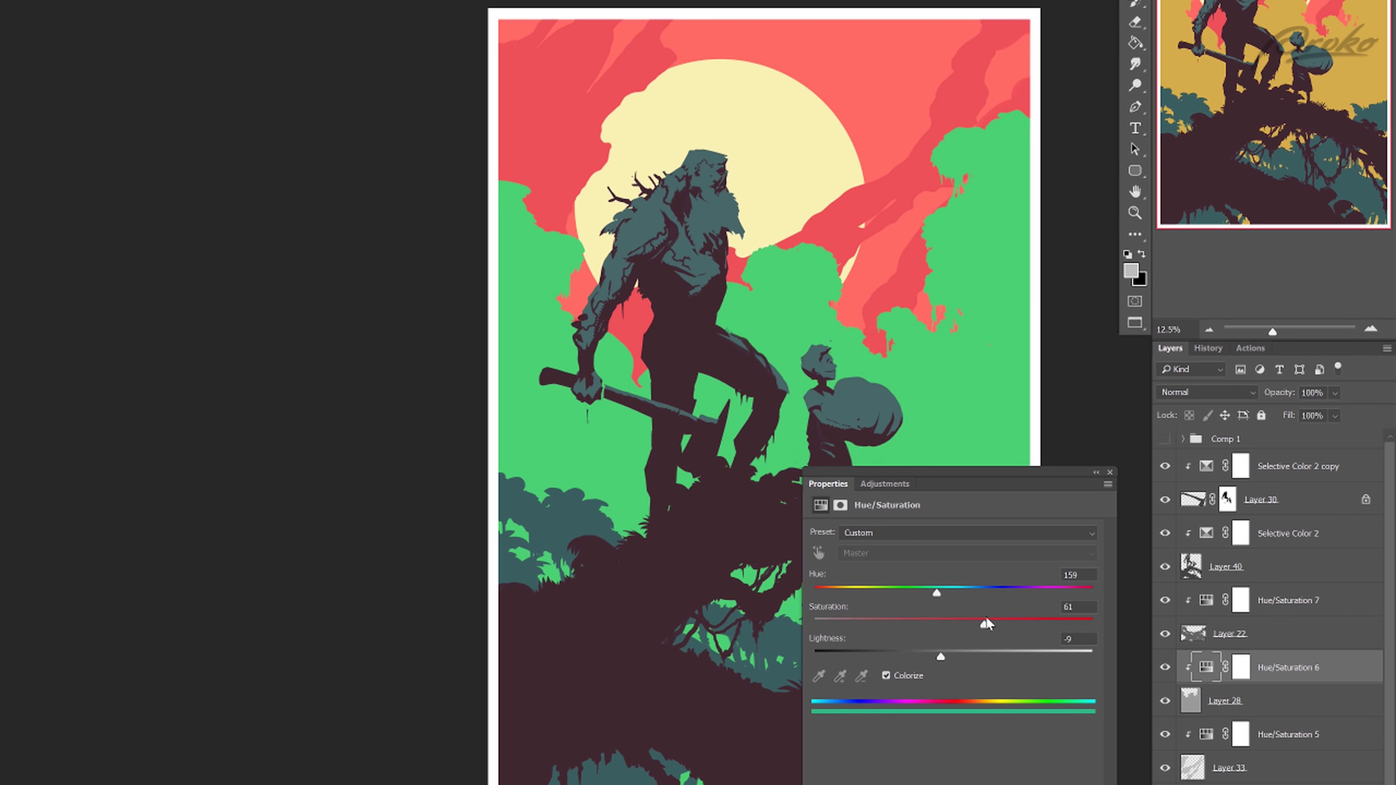
pyautogui.moveTo(986, 619); pyautogui.dragTo(1091, 625)
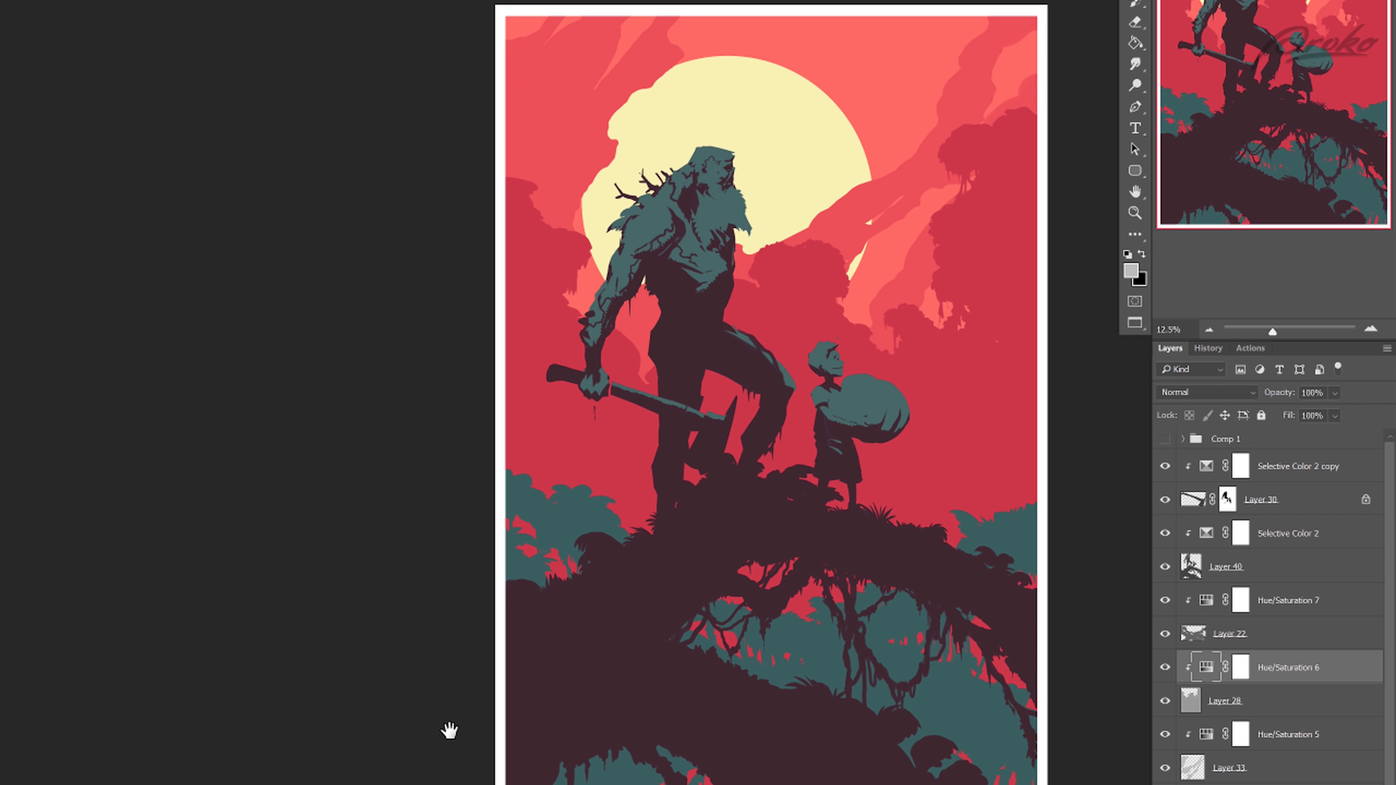
pyautogui.hotkey('ctrl', '-')
pyautogui.hotkey('ctrl', '+')
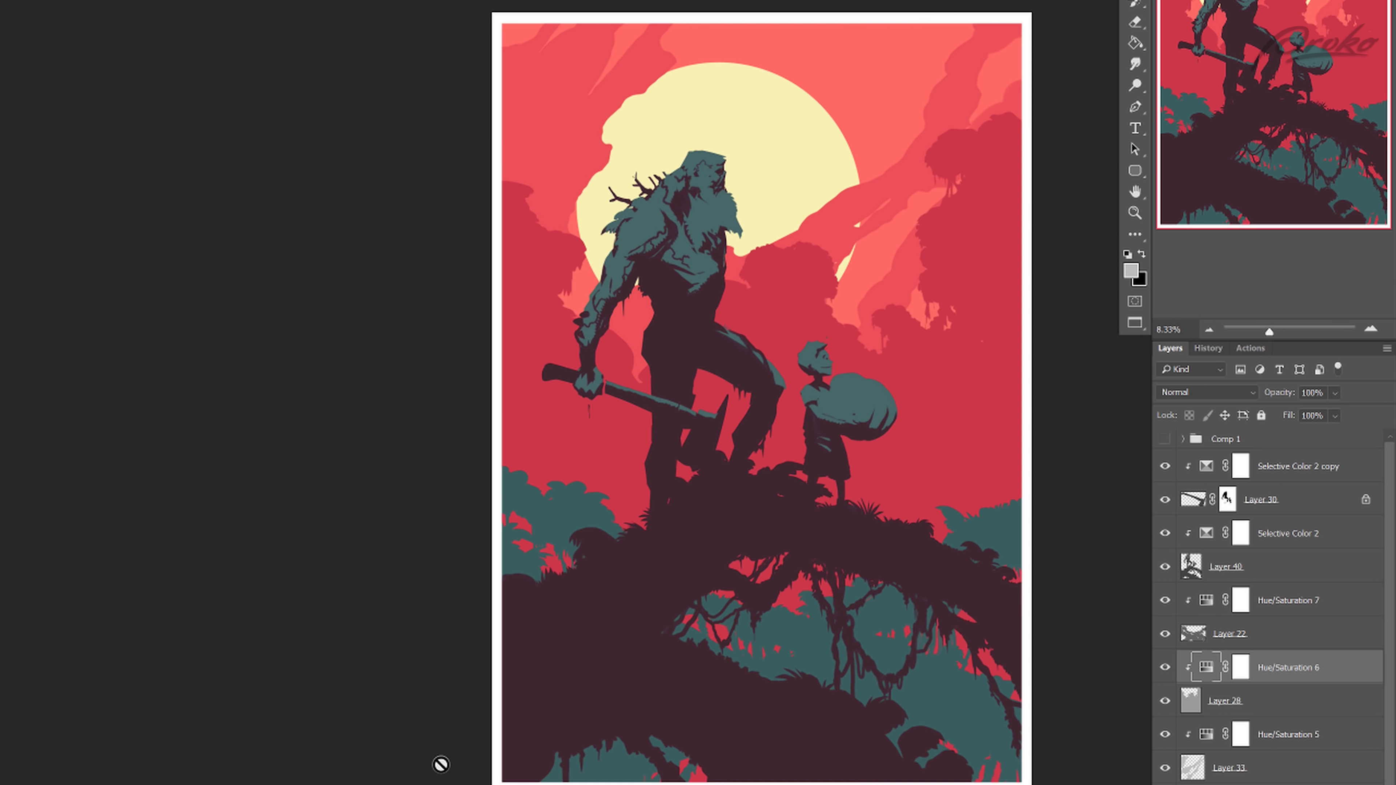
# Step: Select Layer 33 and shift its cloud shapes slightly left across the moon
pyautogui.rightClick(281, 767)
pyautogui.click(1187, 774)
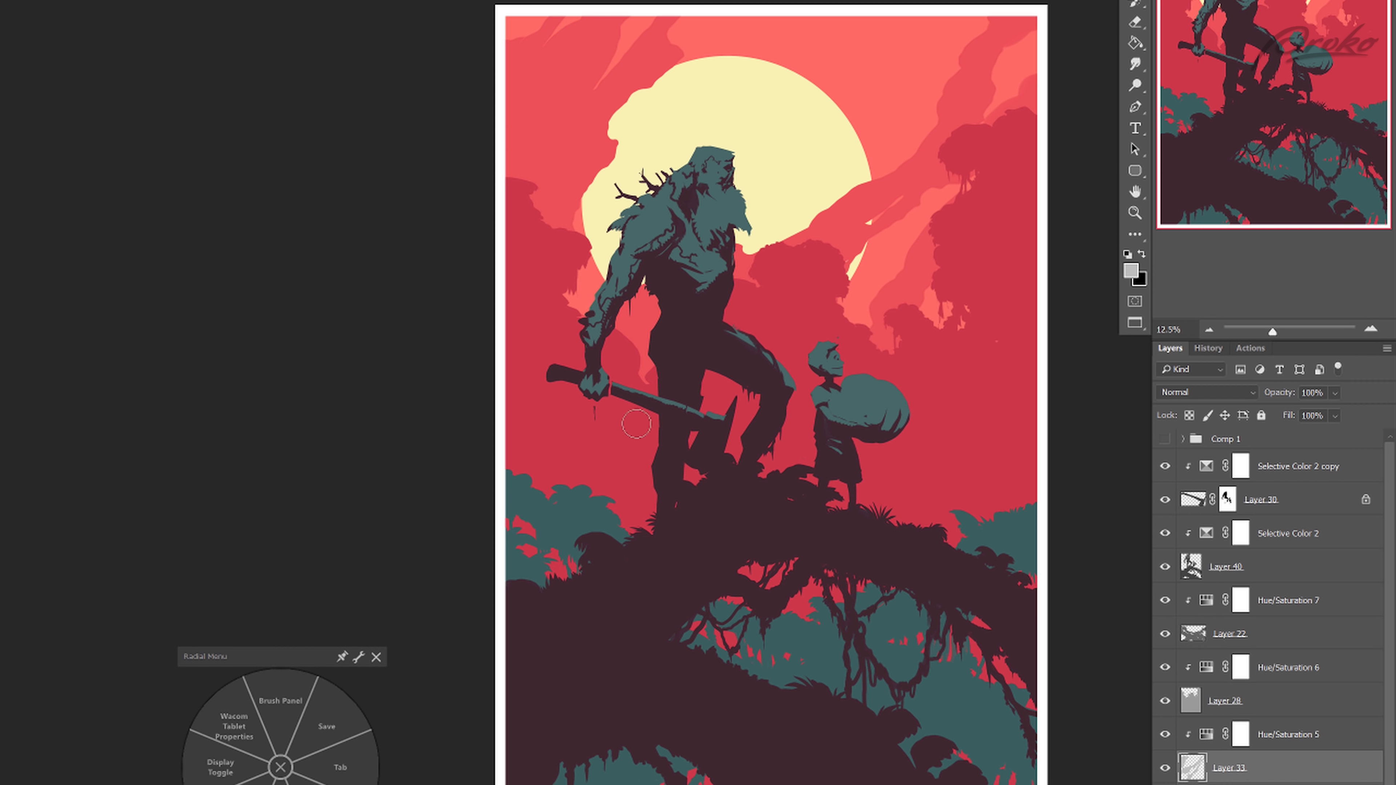
pyautogui.moveTo(623, 445); pyautogui.dragTo(609, 477)
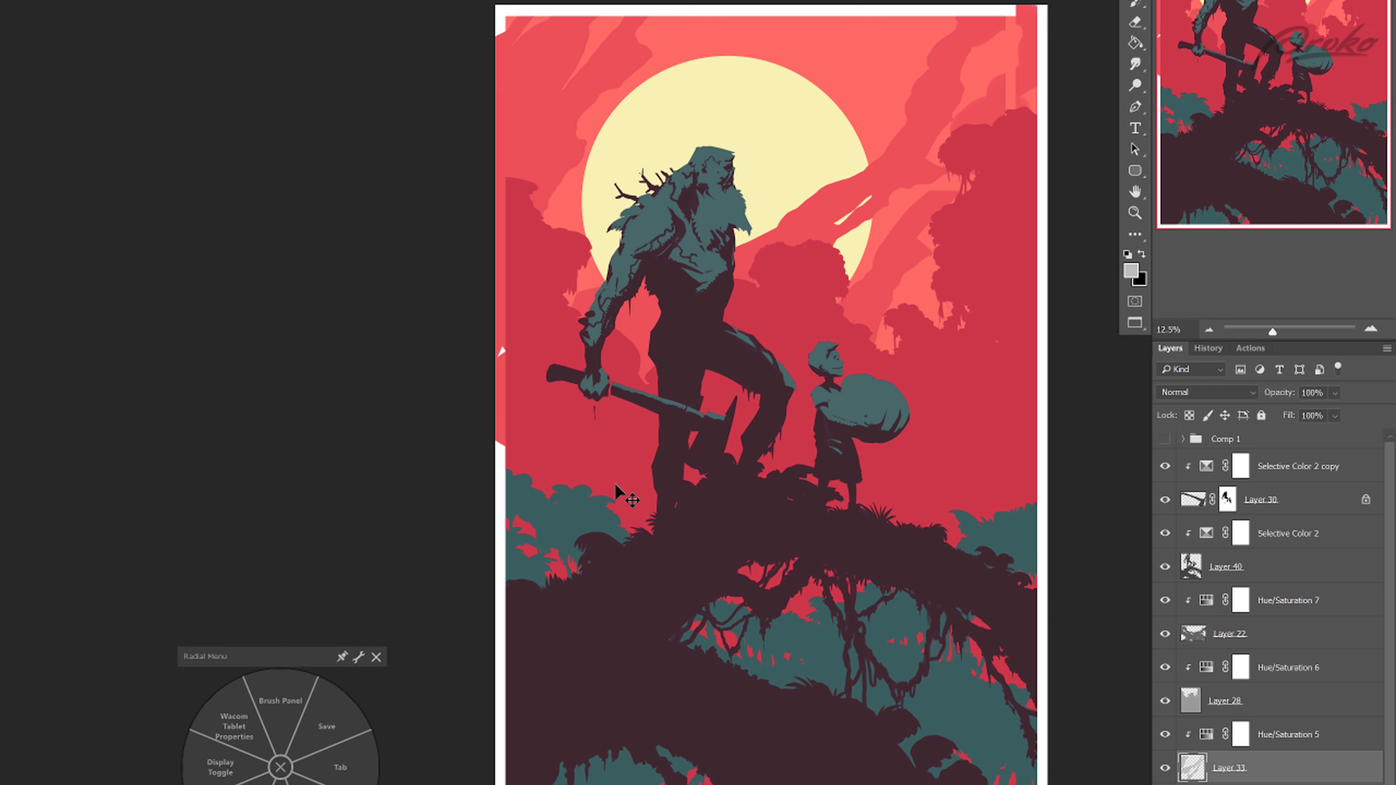
# Step: Carve a jagged mouth and eyes into the boy's round bundle, filled with cream on a new layer above the adjustments
pyautogui.moveTo(1389, 753); pyautogui.dragTo(1390, 784)
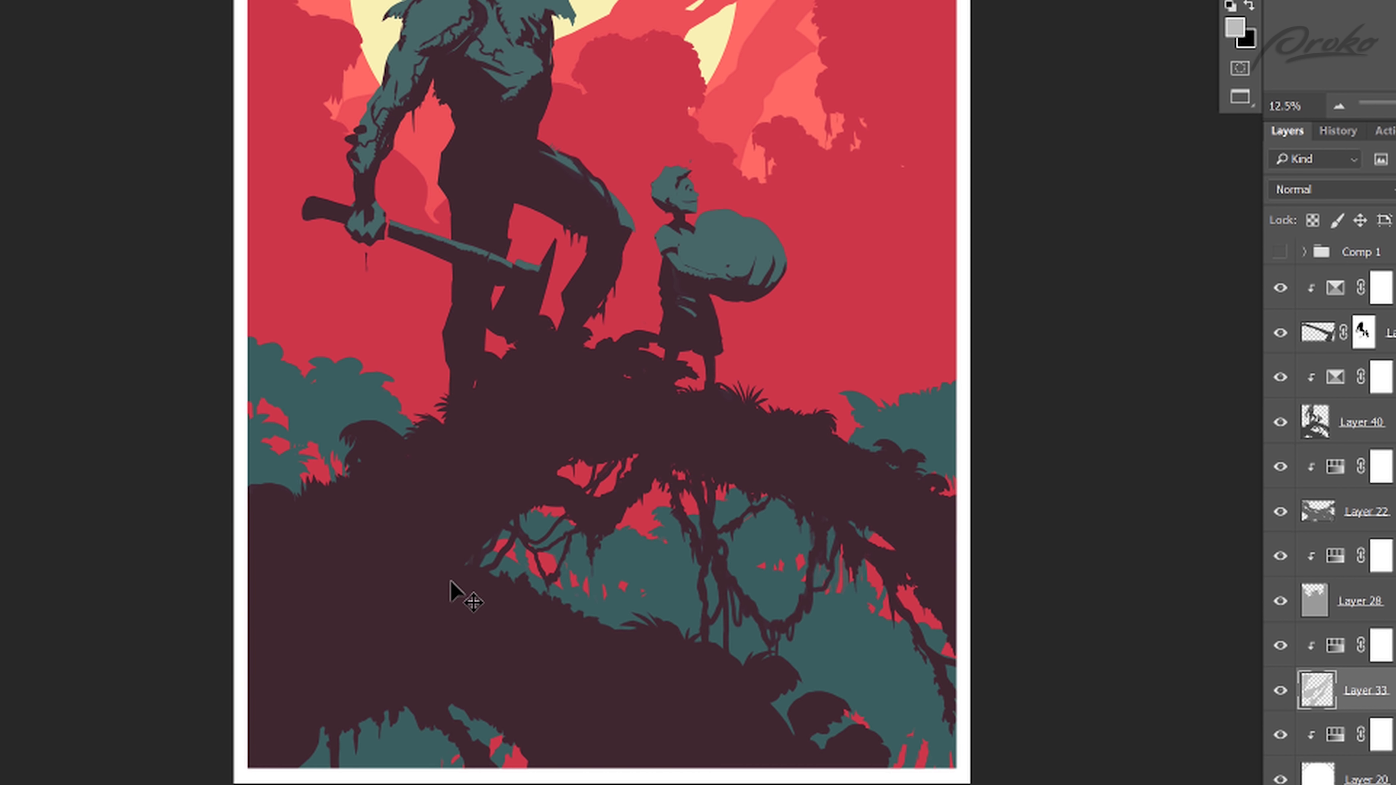
pyautogui.hotkey('ctrl', '+')
pyautogui.hotkey('ctrl', '+')
pyautogui.moveTo(492, 536); pyautogui.dragTo(314, 540)
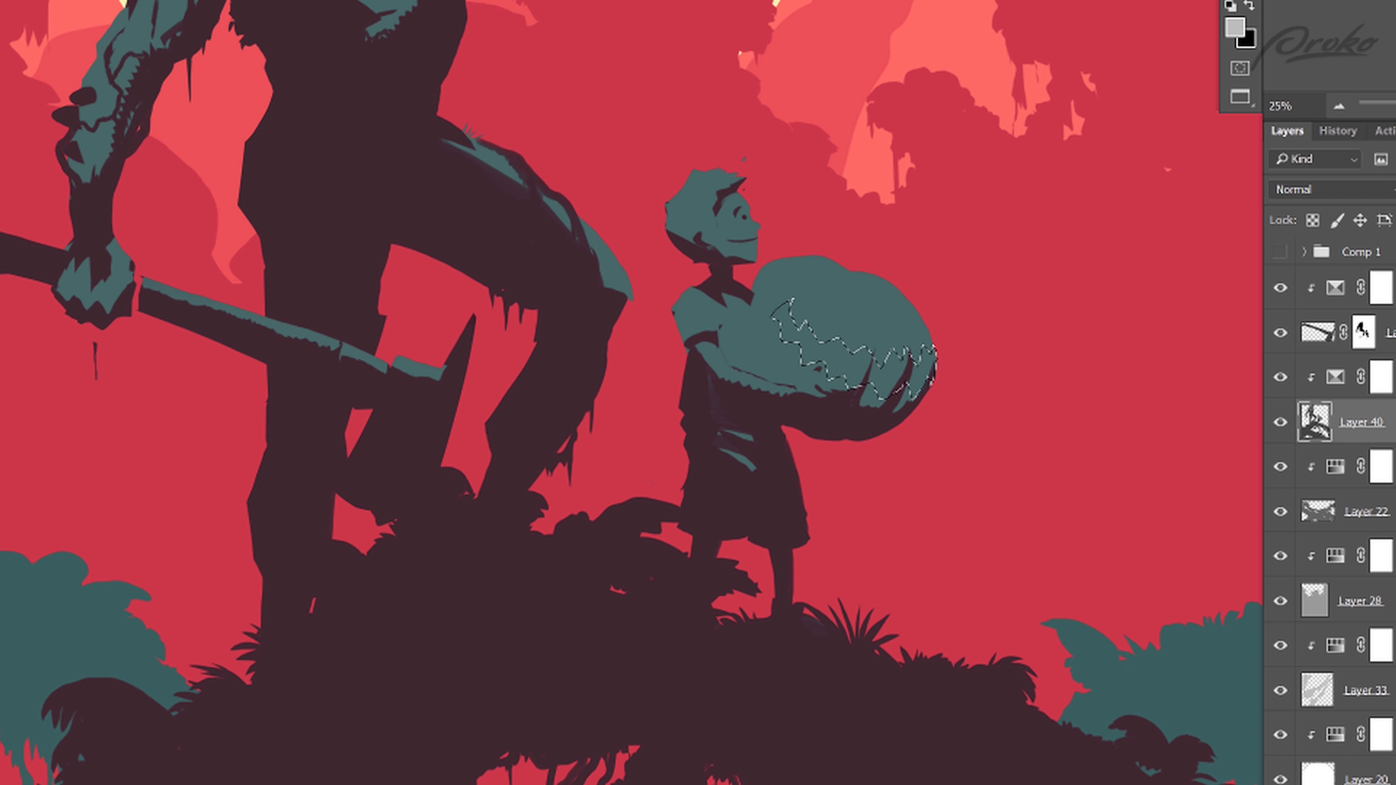
pyautogui.hotkey('ctrl', 'shift', 'alt', 'n')
pyautogui.moveTo(1369, 416); pyautogui.dragTo(1340, 292)
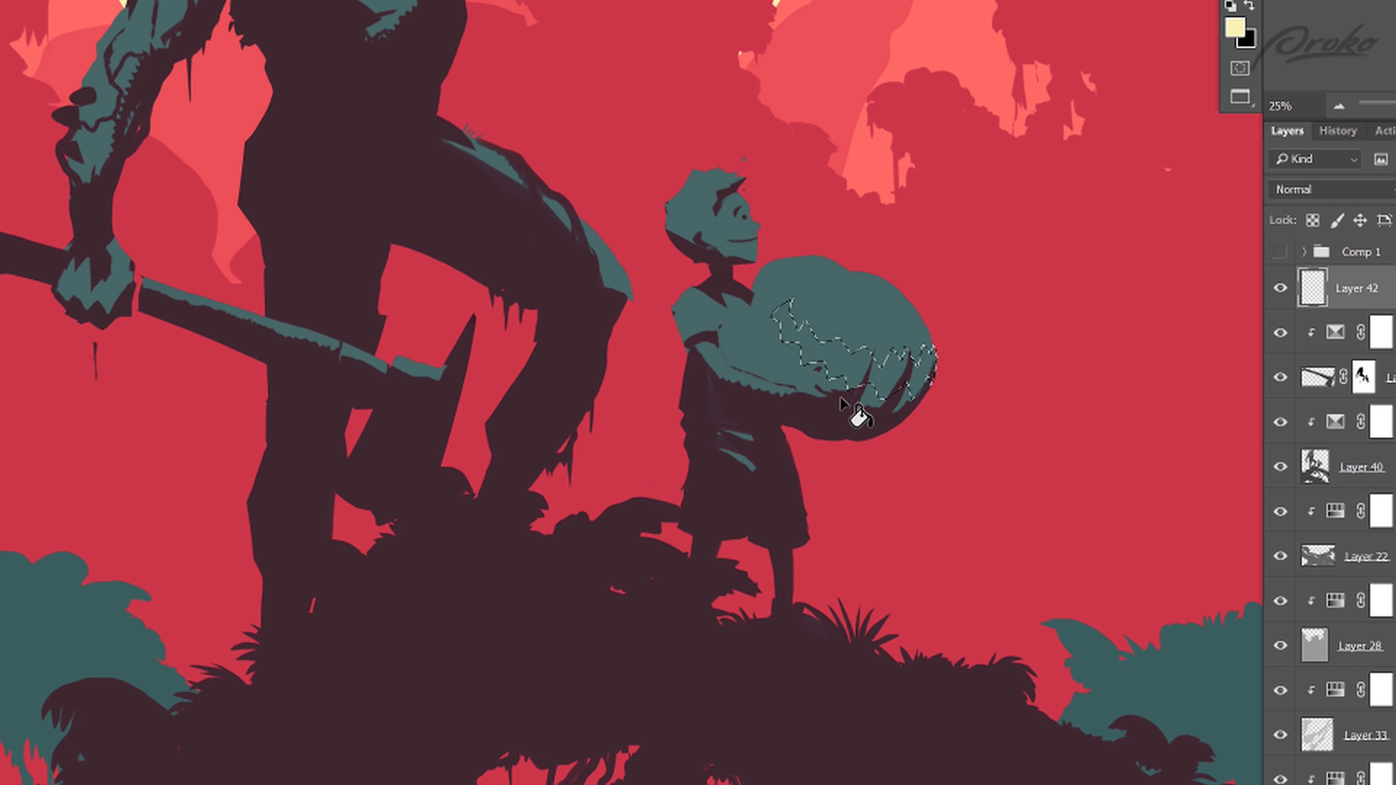
pyautogui.hotkey('alt', 'BackSpace')
pyautogui.hotkey('ctrl', 'd')
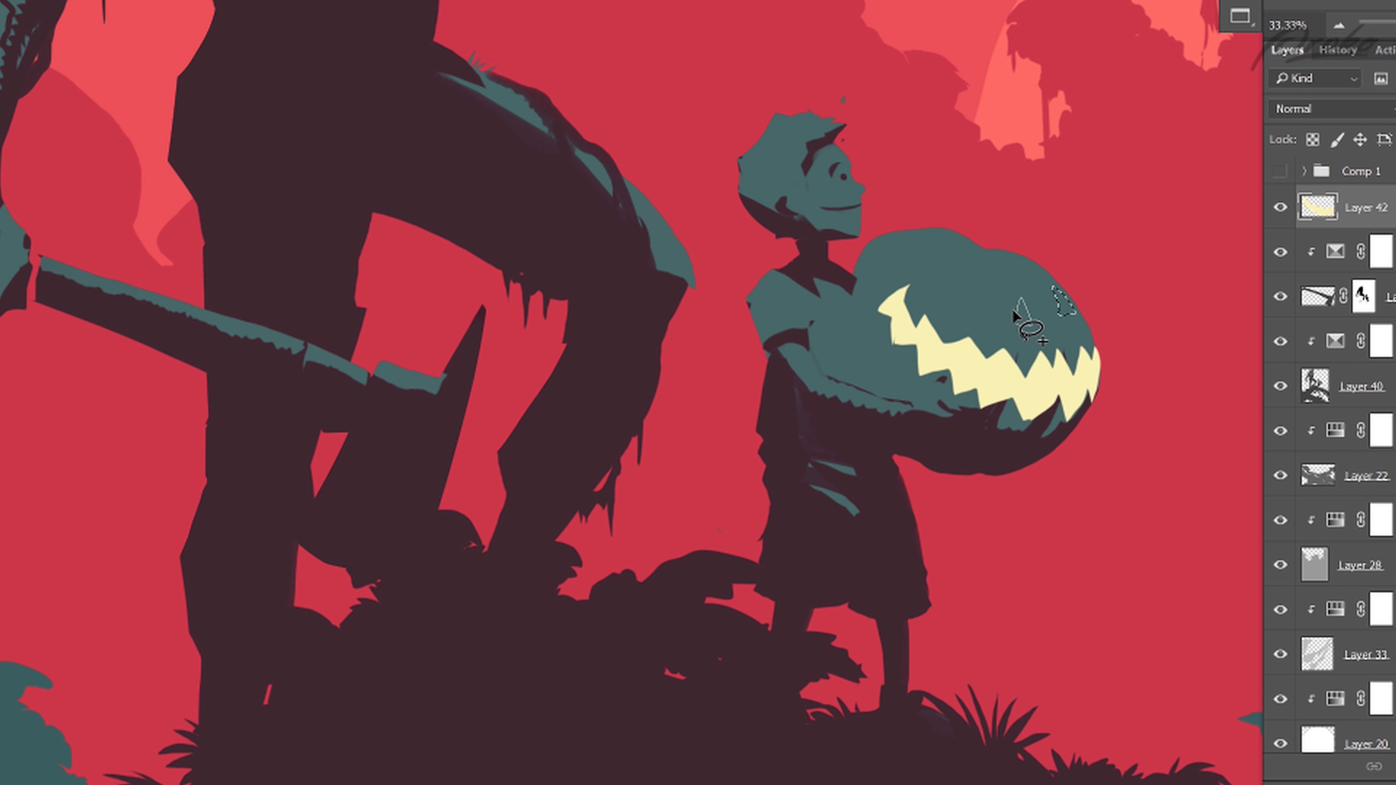
pyautogui.moveTo(967, 266)
pyautogui.mouseDown()
pyautogui.moveTo(954, 293)
pyautogui.moveTo(938, 283)
pyautogui.mouseUp()
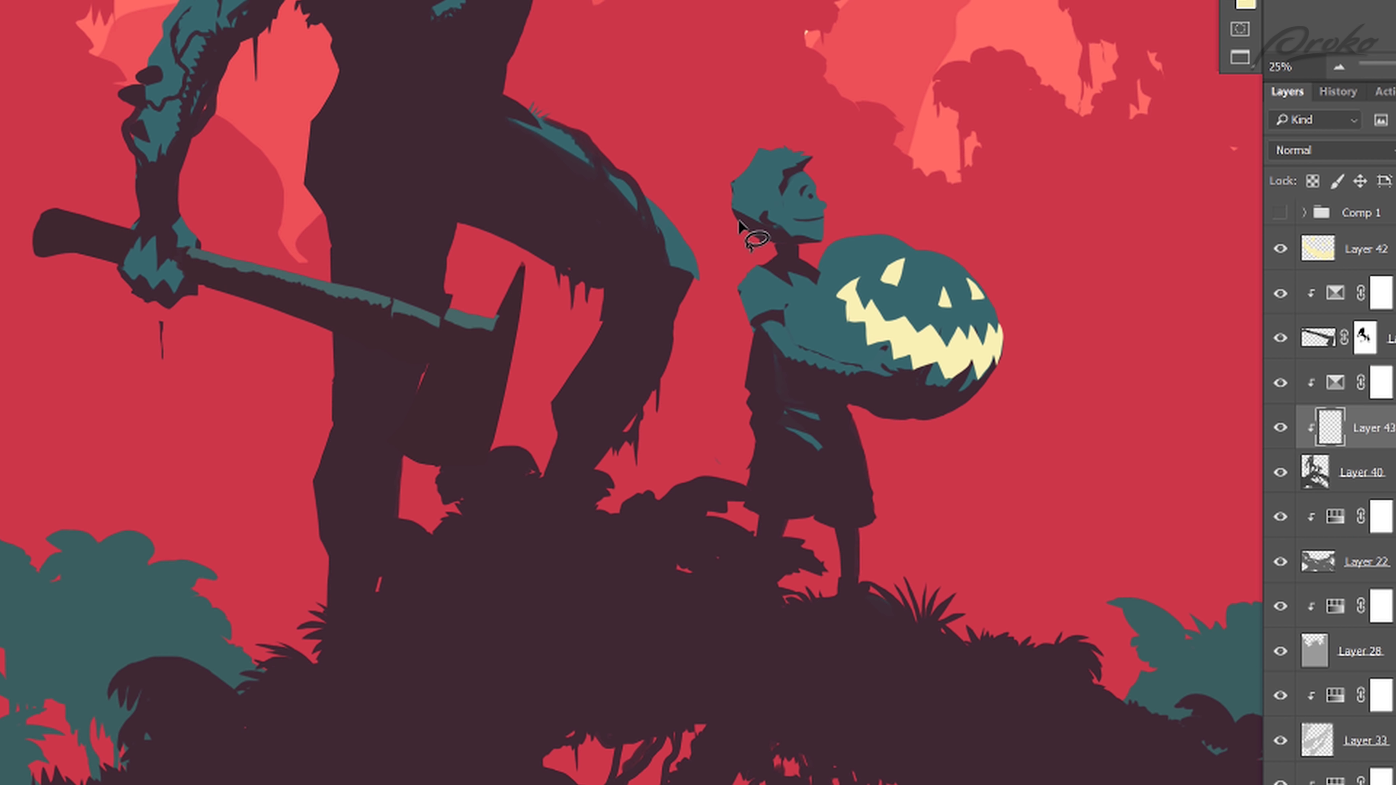
# Step: Draw a dark cap with an upturned brim on the boy's head and refine his face on Layer 43 above Layer 40
pyautogui.moveTo(739, 223)
pyautogui.mouseDown()
pyautogui.moveTo(729, 168)
pyautogui.moveTo(750, 151)
pyautogui.moveTo(802, 154)
pyautogui.moveTo(842, 135)
pyautogui.moveTo(821, 169)
pyautogui.moveTo(732, 188)
pyautogui.mouseUp()
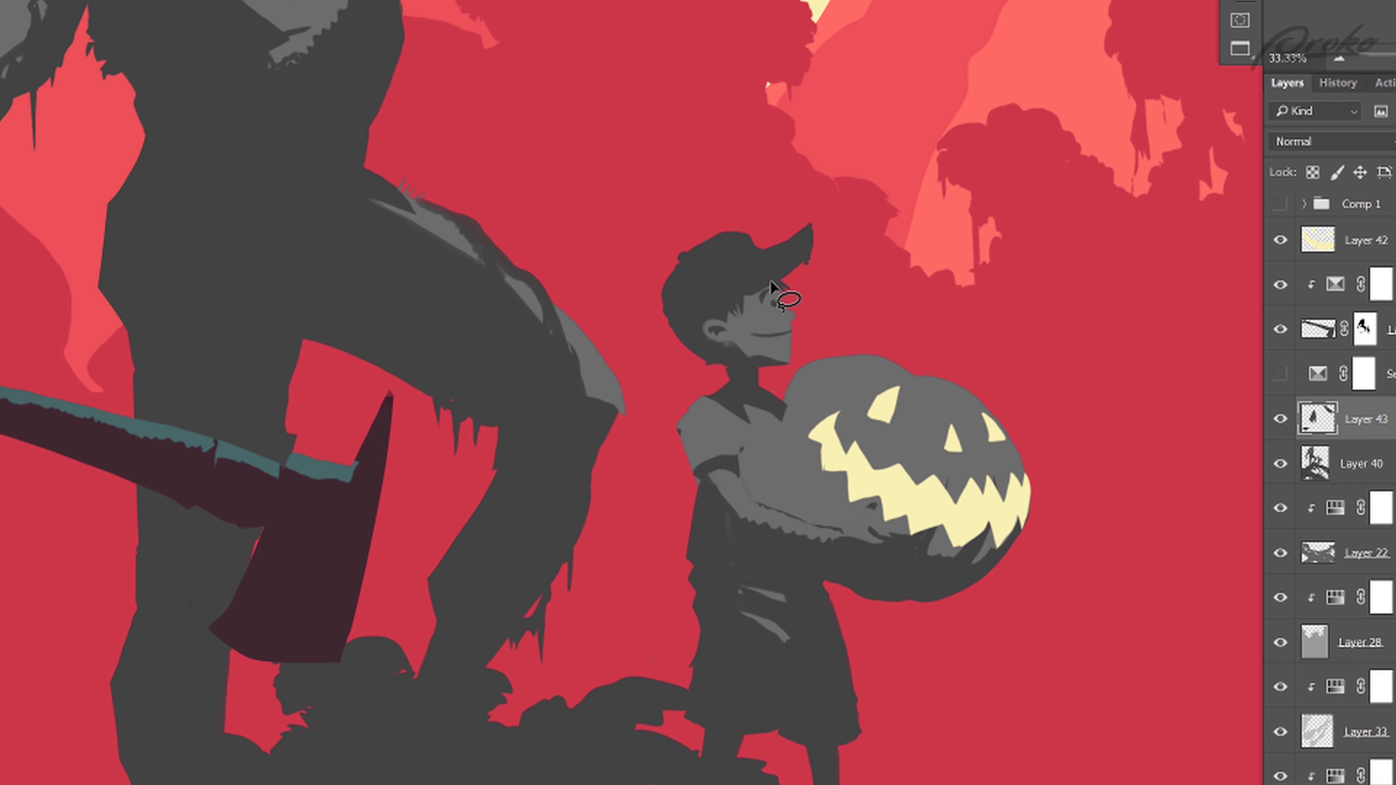
pyautogui.moveTo(771, 281)
pyautogui.mouseDown()
pyautogui.moveTo(798, 284)
pyautogui.moveTo(765, 279)
pyautogui.mouseUp()
pyautogui.press('b')
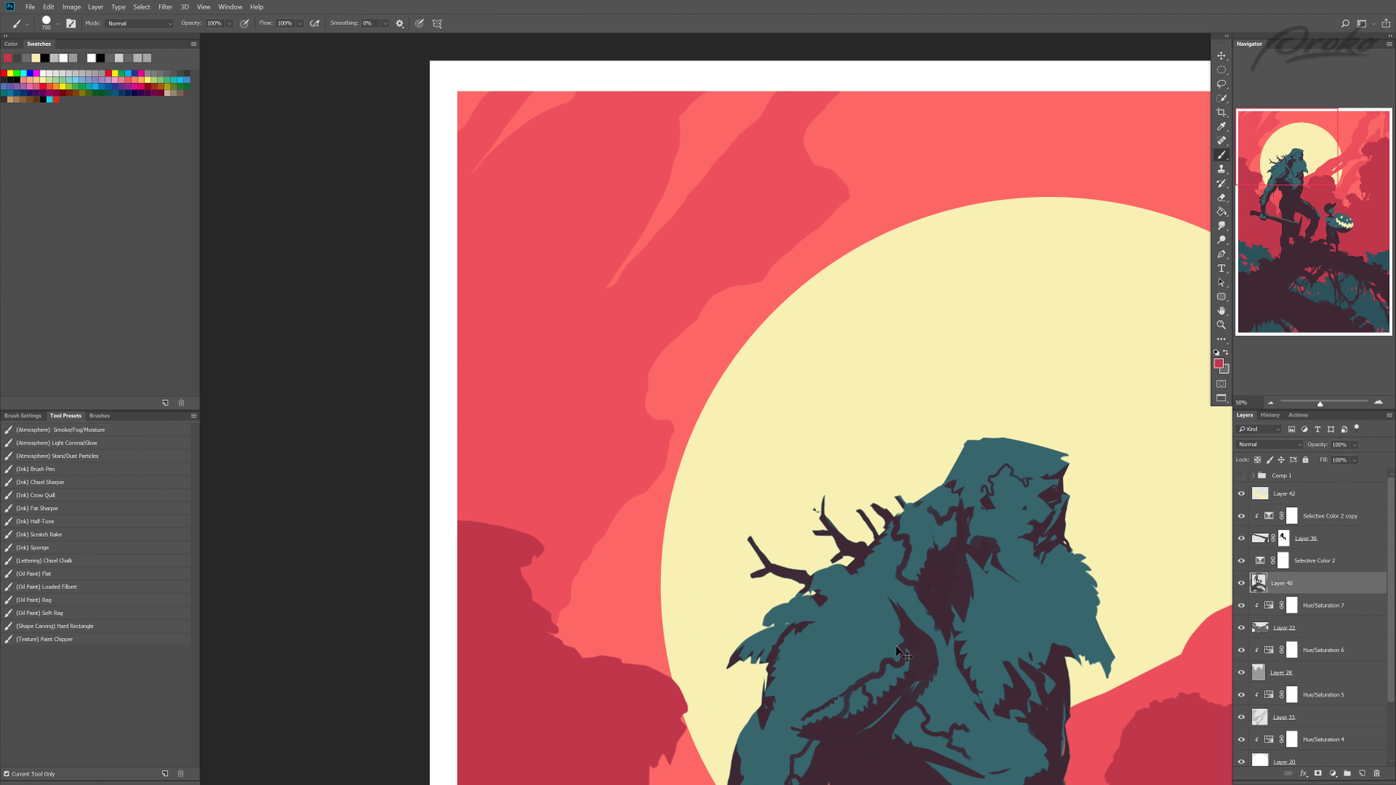
# Step: Hide Selective Color 2 and paint the giant's eye area red on a new layer above Layer 40
pyautogui.click(1241, 561)
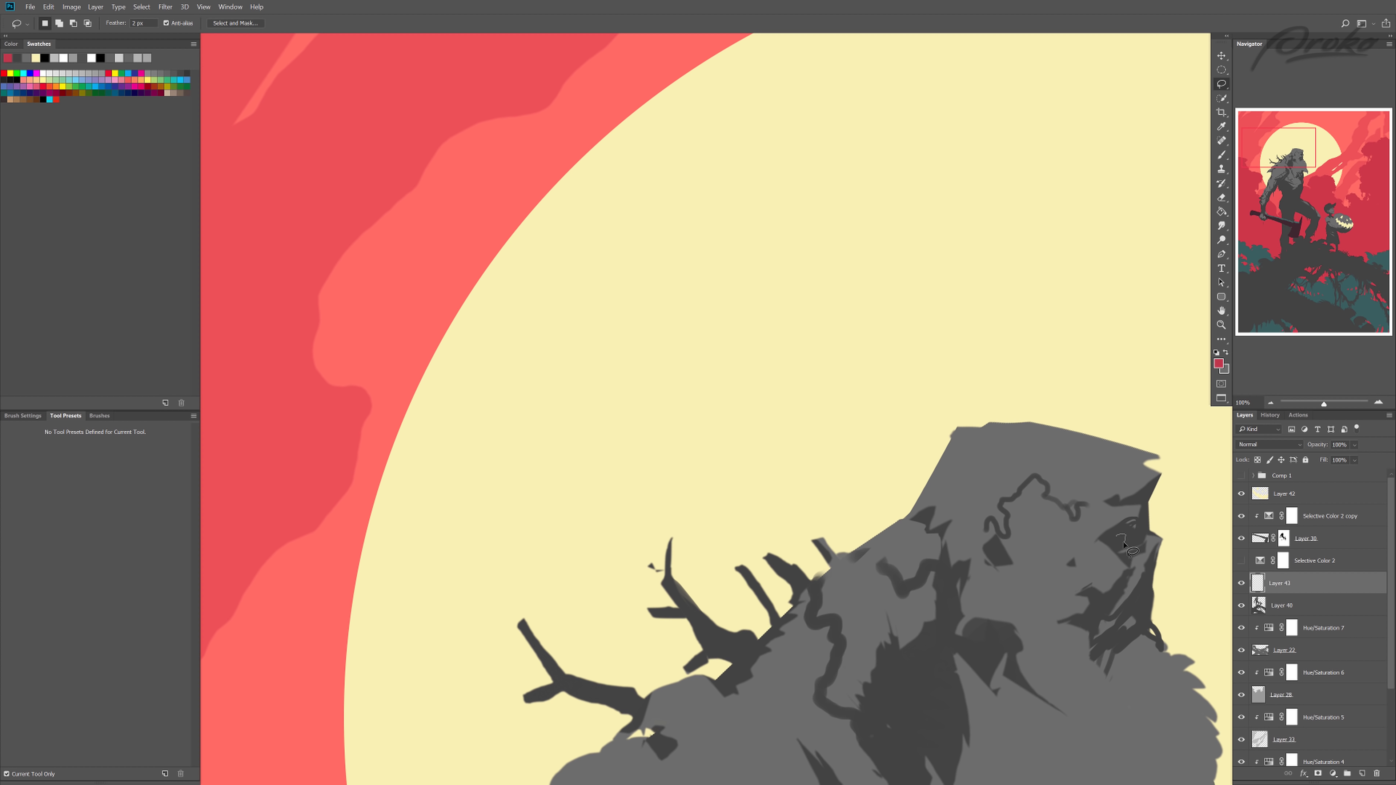
pyautogui.press('b')
pyautogui.moveTo(1181, 527); pyautogui.dragTo(1132, 544)
pyautogui.scroll(-5, 1144, 613)
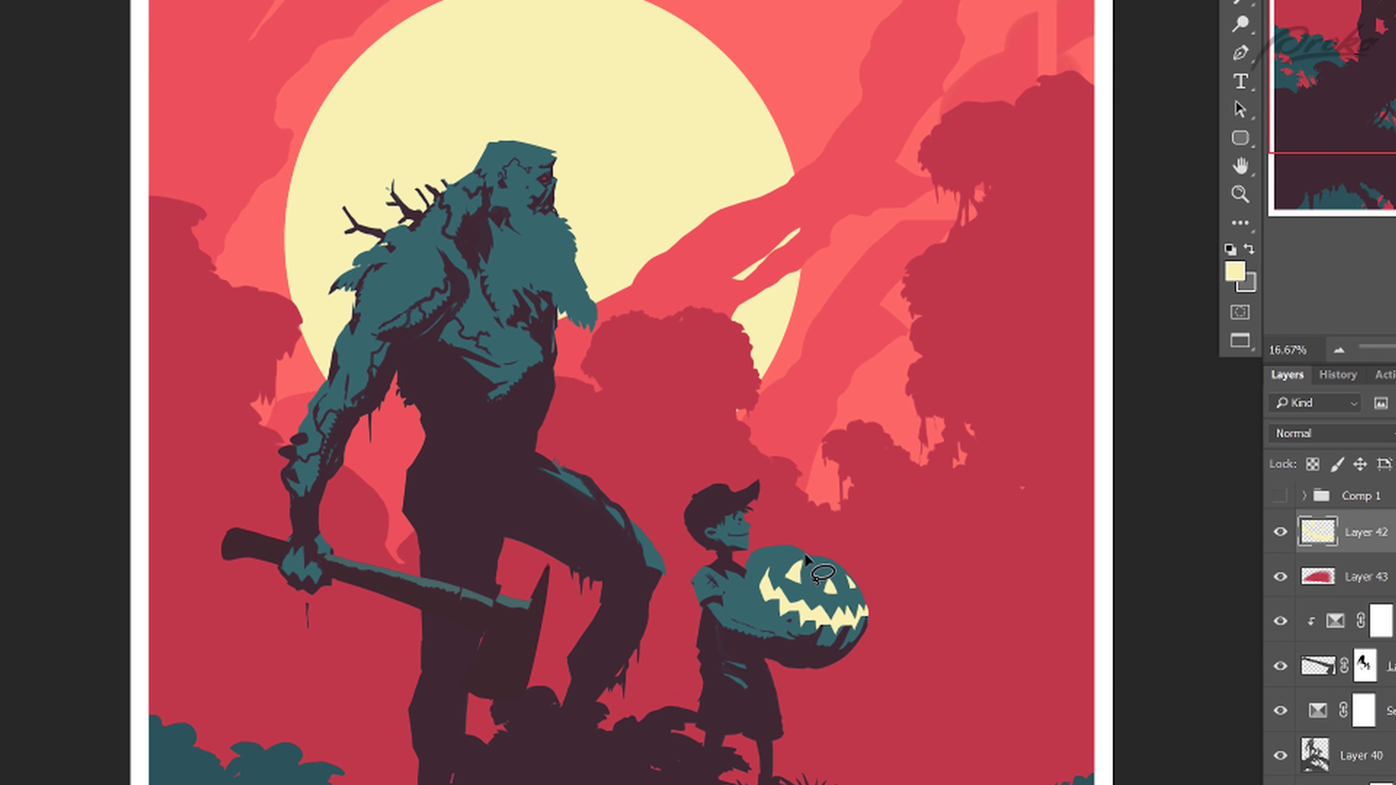
# Step: Draw a curled dark stem on top of the pumpkin on a new layer above Layer 40, with Selective Color 2 hidden
pyautogui.moveTo(805, 556)
pyautogui.mouseDown()
pyautogui.moveTo(811, 541)
pyautogui.moveTo(835, 546)
pyautogui.moveTo(804, 551)
pyautogui.mouseUp()
pyautogui.click(1329, 763)
pyautogui.click(1279, 710)
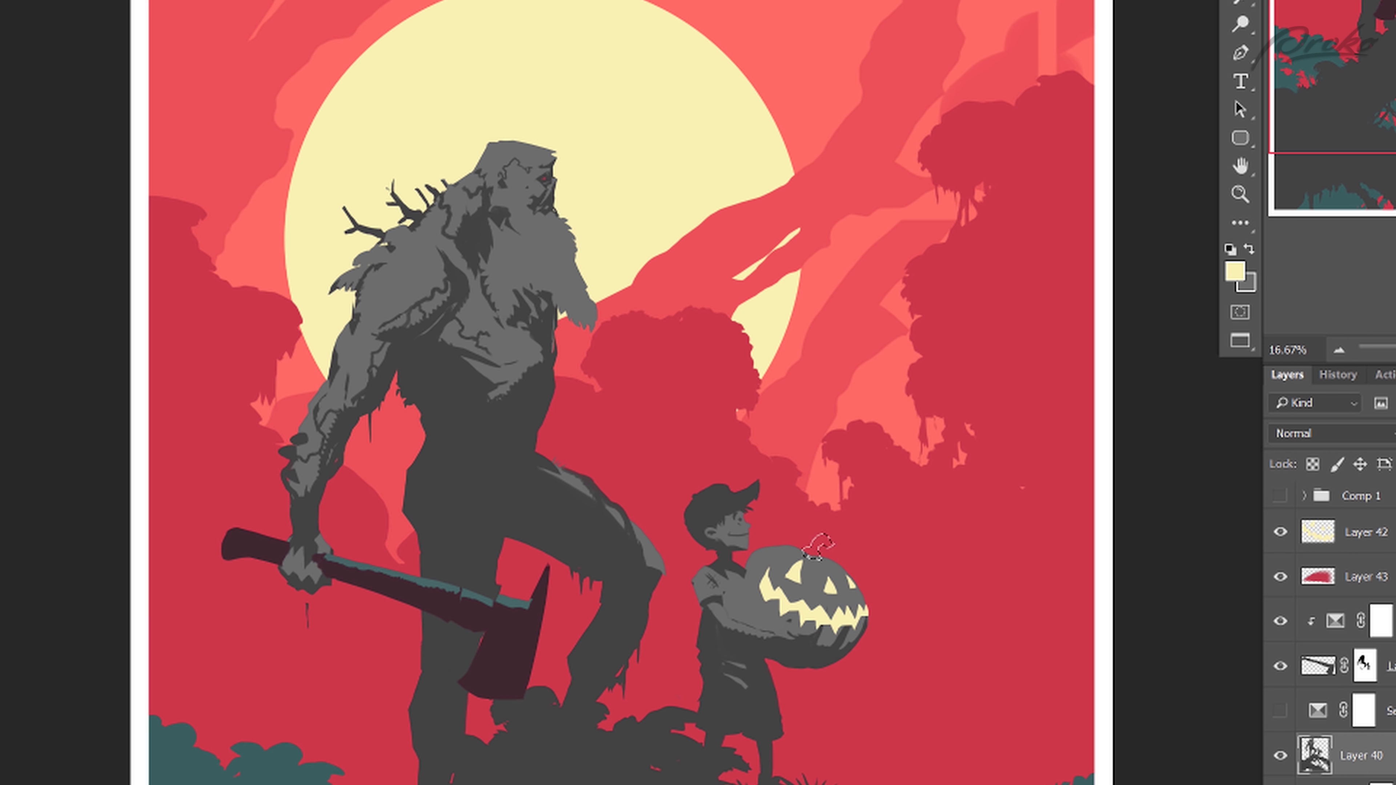
pyautogui.hotkey('ctrl', 'shift', 'alt', 'n')
pyautogui.press('d')
pyautogui.press('b')
pyautogui.moveTo(807, 547); pyautogui.dragTo(818, 550)
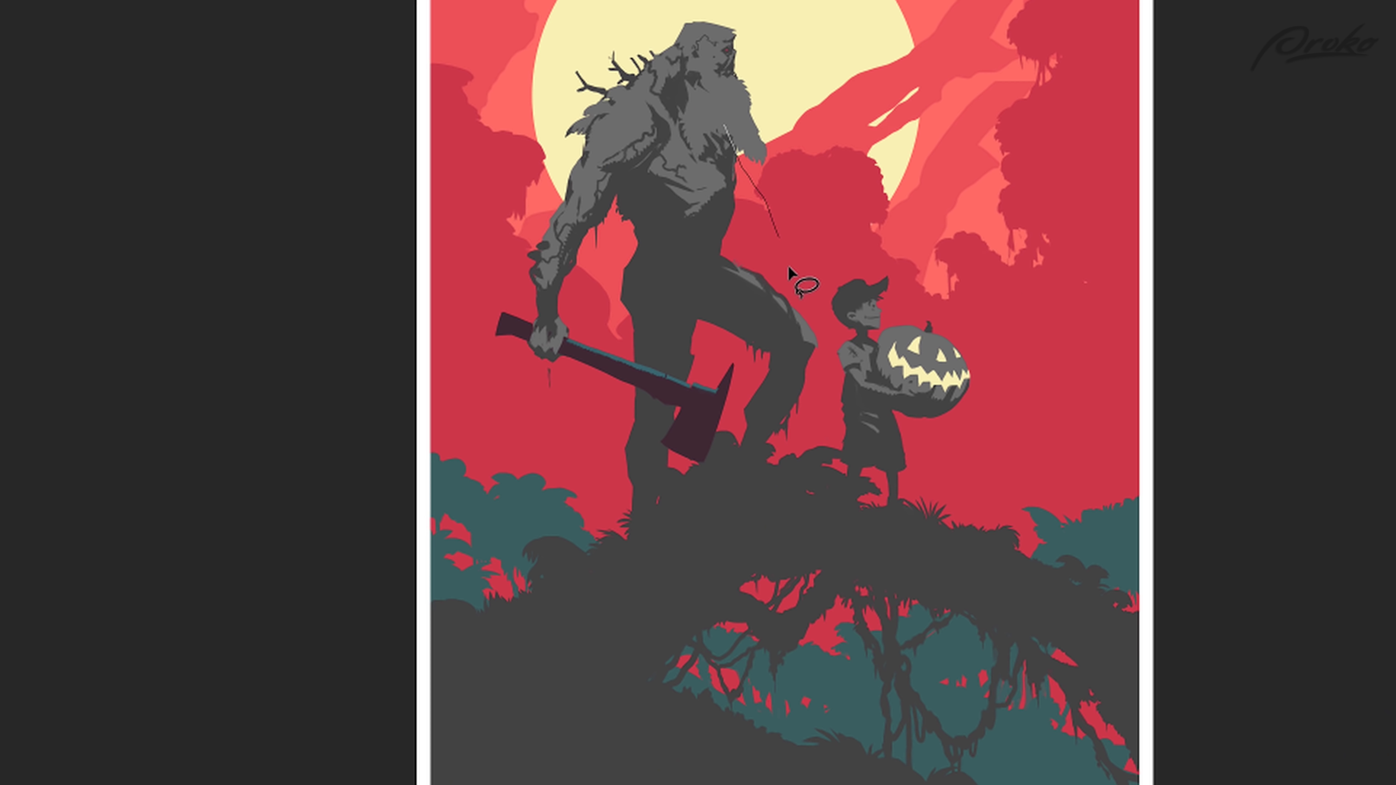
# Step: Outline the giant's far arm reaching down to his raised knee and fill it with dark grey
pyautogui.moveTo(800, 297)
pyautogui.mouseDown()
pyautogui.moveTo(808, 348)
pyautogui.moveTo(704, 176)
pyautogui.moveTo(694, 140)
pyautogui.moveTo(719, 129)
pyautogui.mouseUp()
pyautogui.press('g')
pyautogui.click(794, 322)
pyautogui.hotkey('ctrl', 'd')
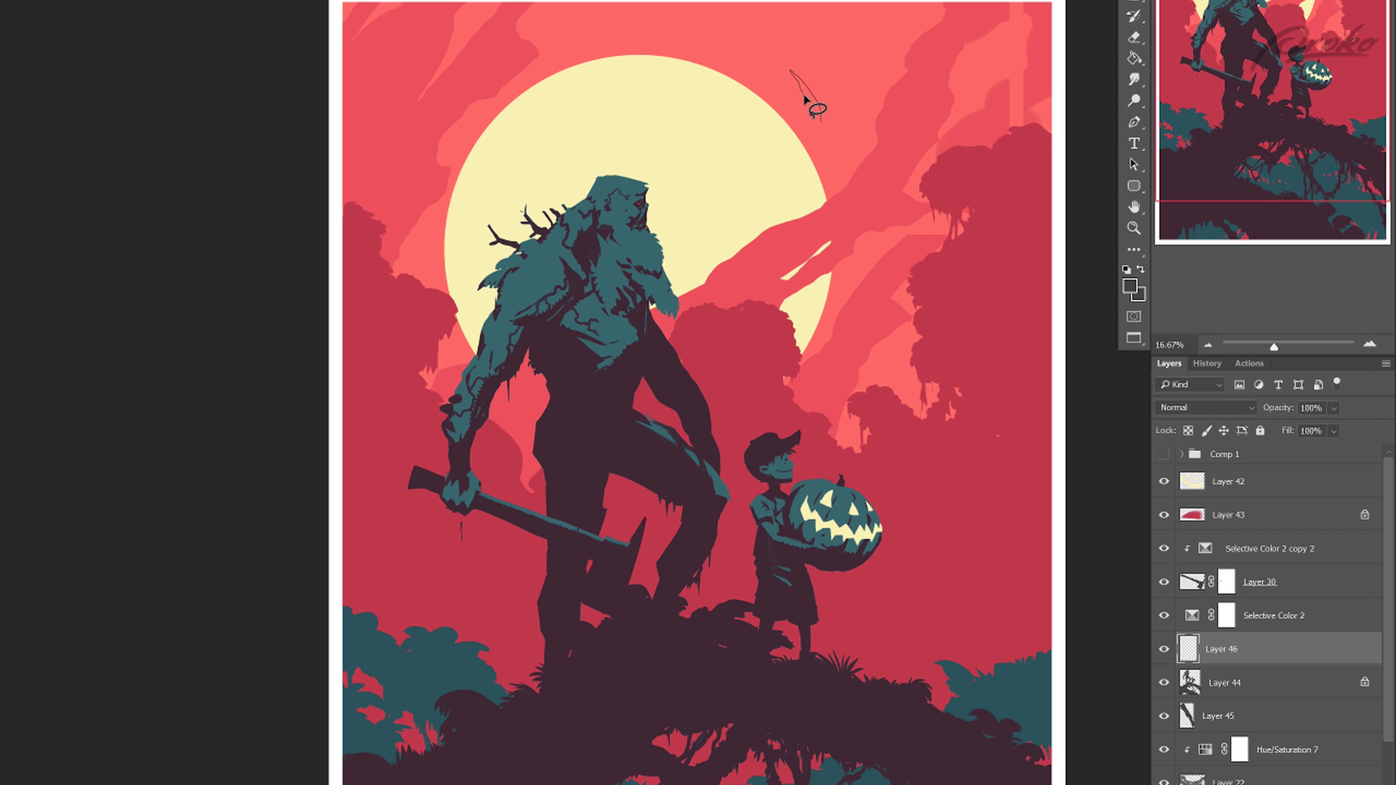
# Step: Draw a flying bird beside the moon and fill it with crimson on a new layer above Layer 43
pyautogui.moveTo(821, 126)
pyautogui.mouseDown()
pyautogui.moveTo(856, 97)
pyautogui.moveTo(819, 131)
pyautogui.mouseUp()
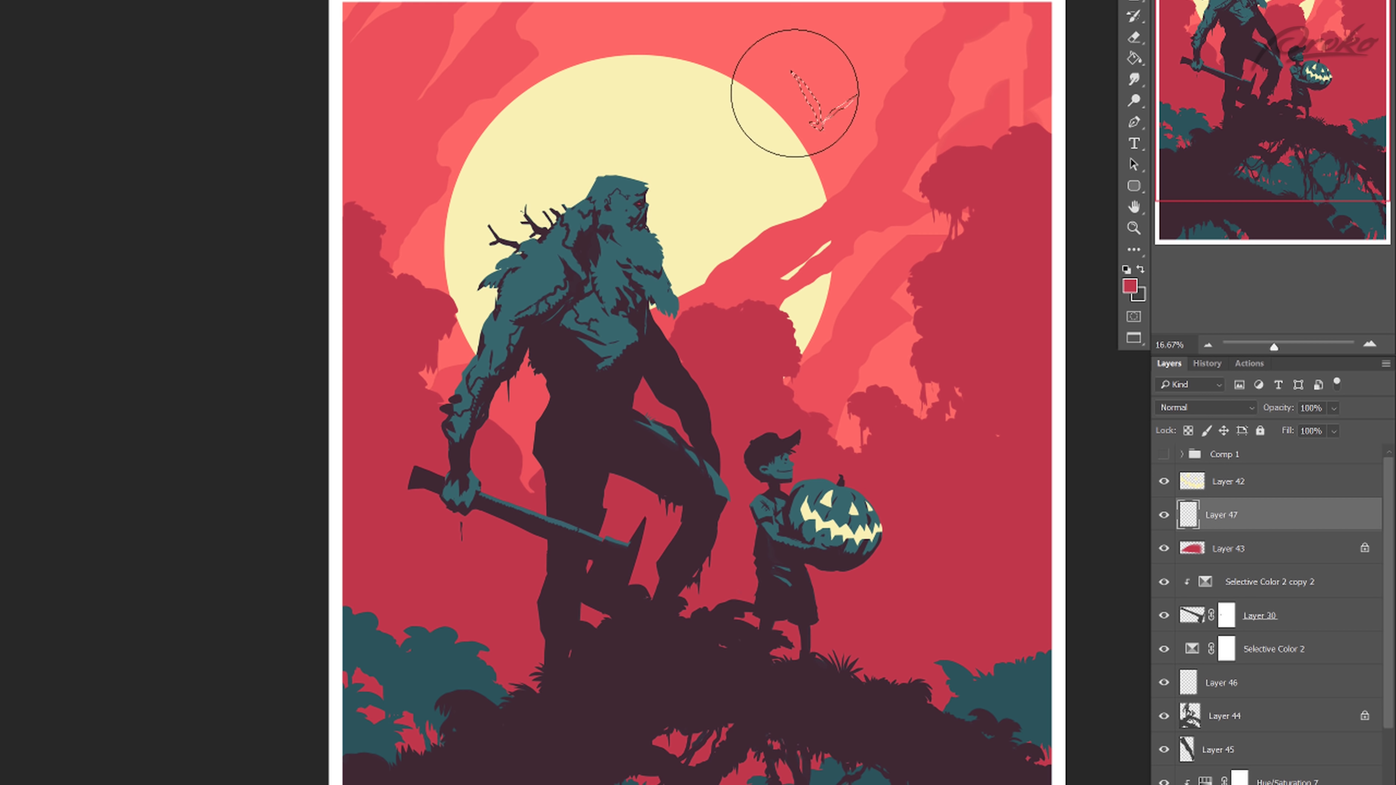
pyautogui.moveTo(793, 94)
pyautogui.mouseDown()
pyautogui.moveTo(795, 78)
pyautogui.moveTo(808, 89)
pyautogui.mouseUp()
pyautogui.hotkey('ctrl', '-')
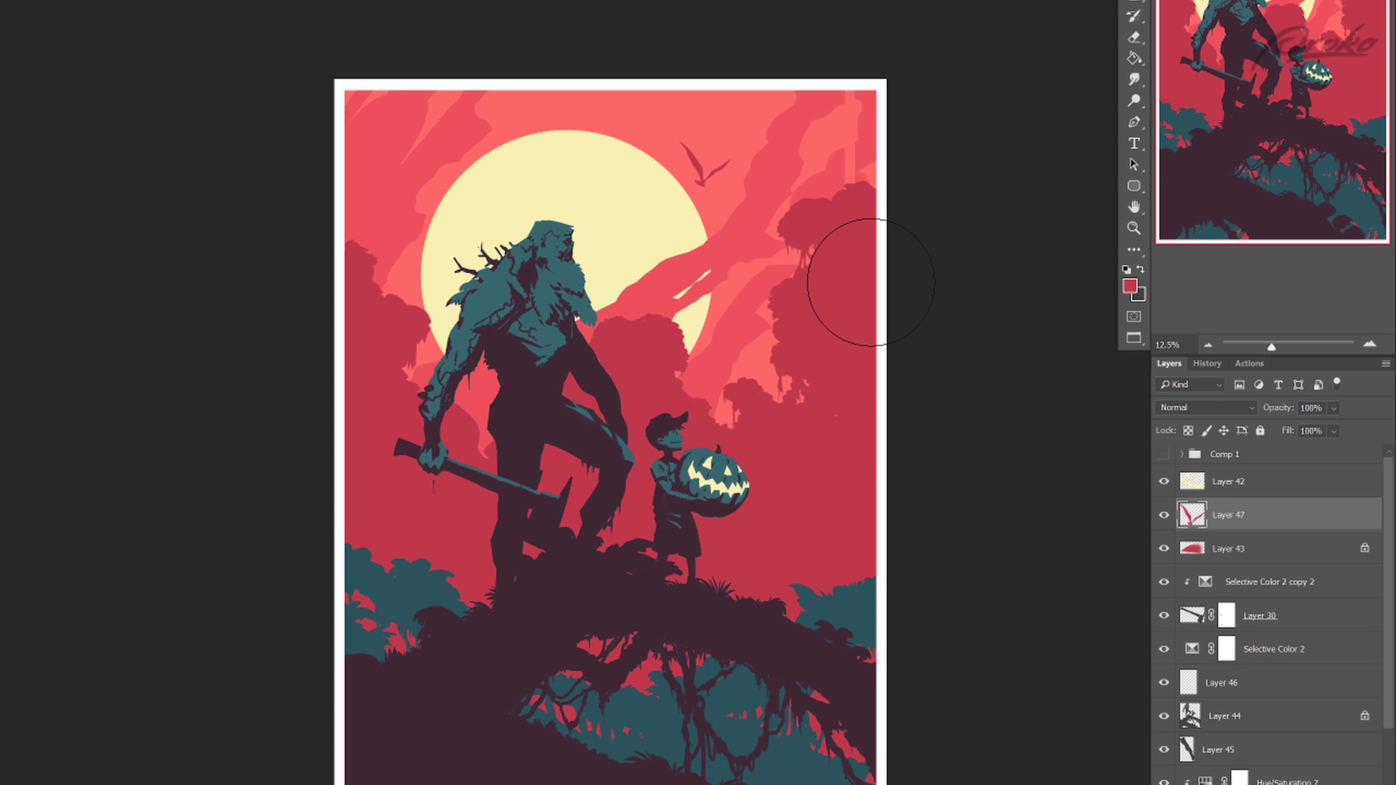
# Step: Refine the giant's silhouette with ragged hanging strands along the far forearm and the raised leg
pyautogui.moveTo(489, 536); pyautogui.dragTo(563, 573)
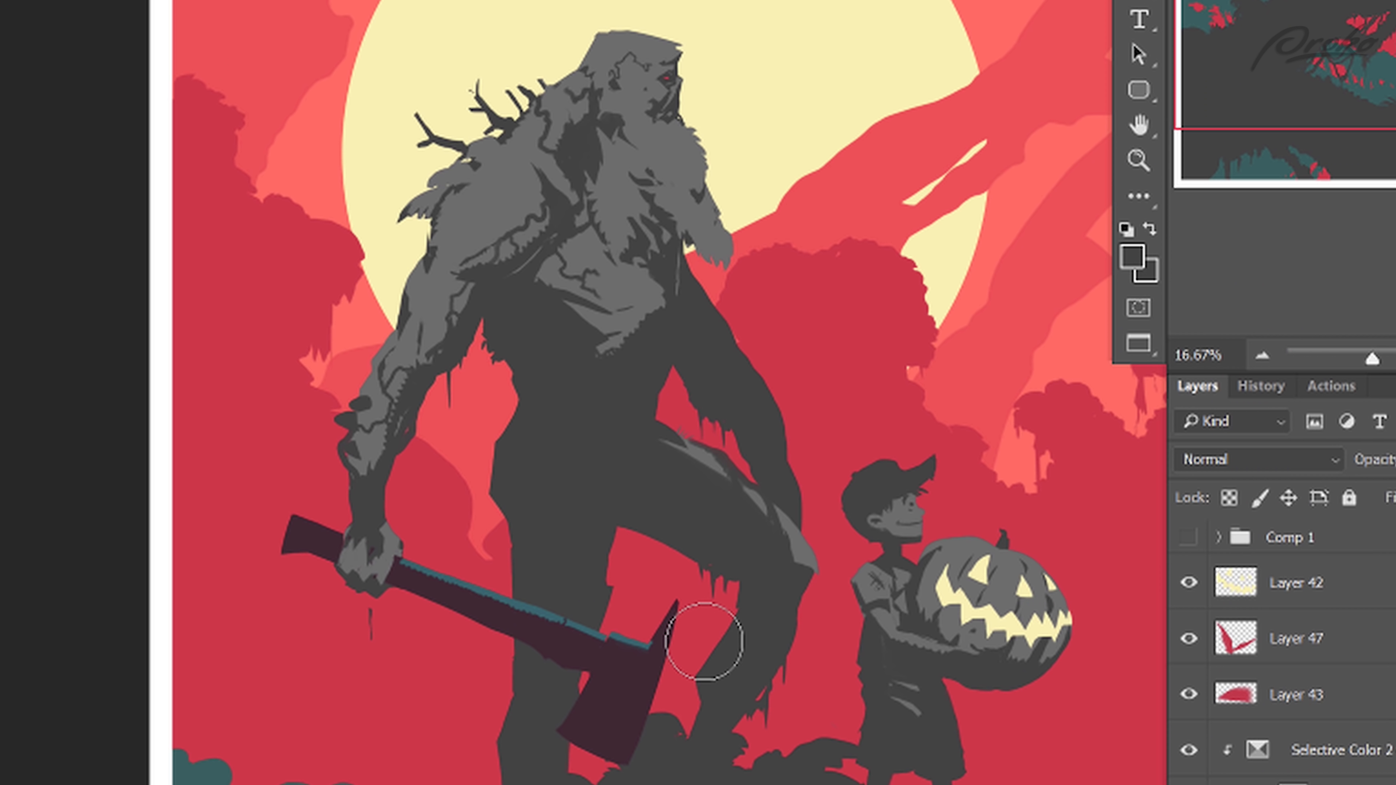
pyautogui.press('v')
pyautogui.moveTo(671, 682)
pyautogui.mouseDown()
pyautogui.moveTo(688, 746)
pyautogui.moveTo(689, 731)
pyautogui.mouseUp()
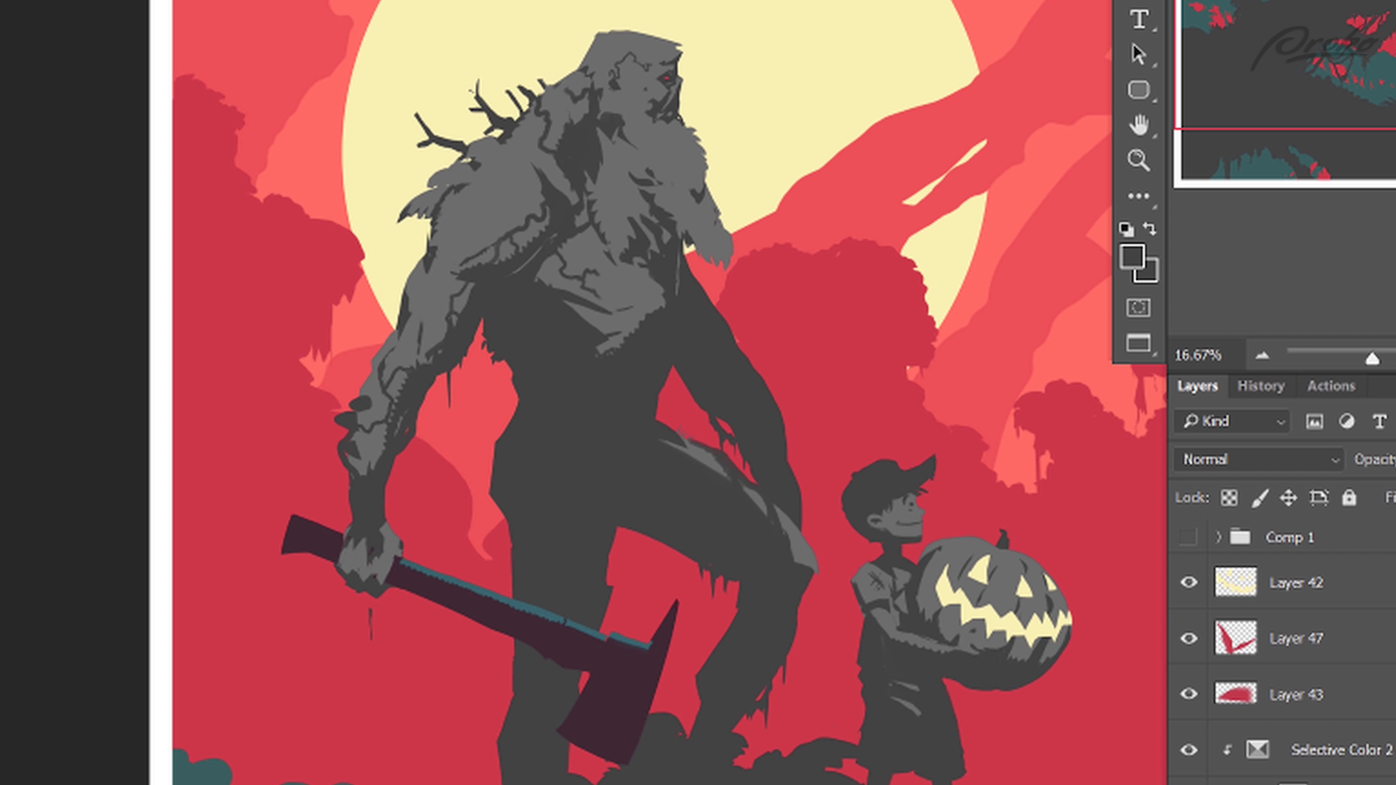
pyautogui.moveTo(726, 187); pyautogui.dragTo(728, 190)
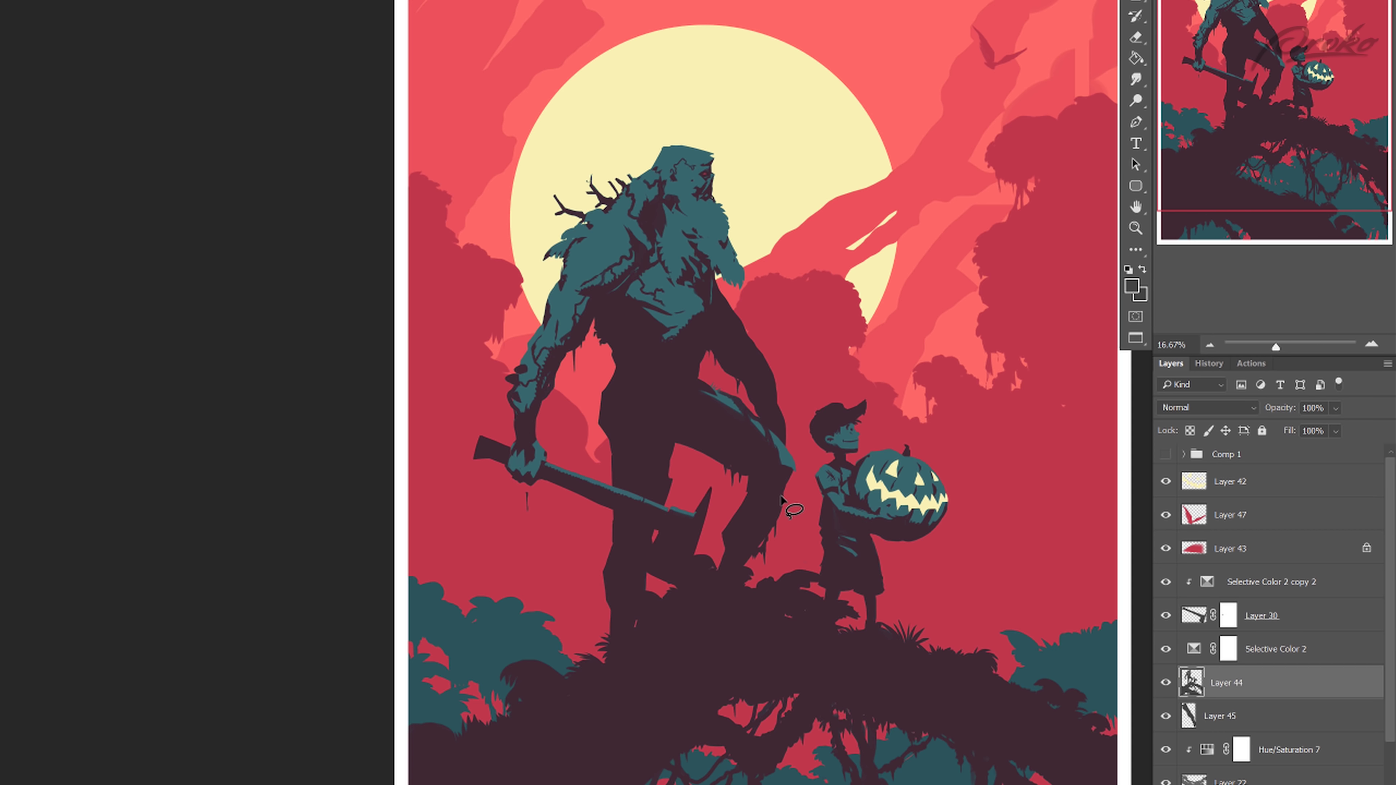
pyautogui.scroll(-1, 783, 500)
pyautogui.scroll(1, 784, 500)
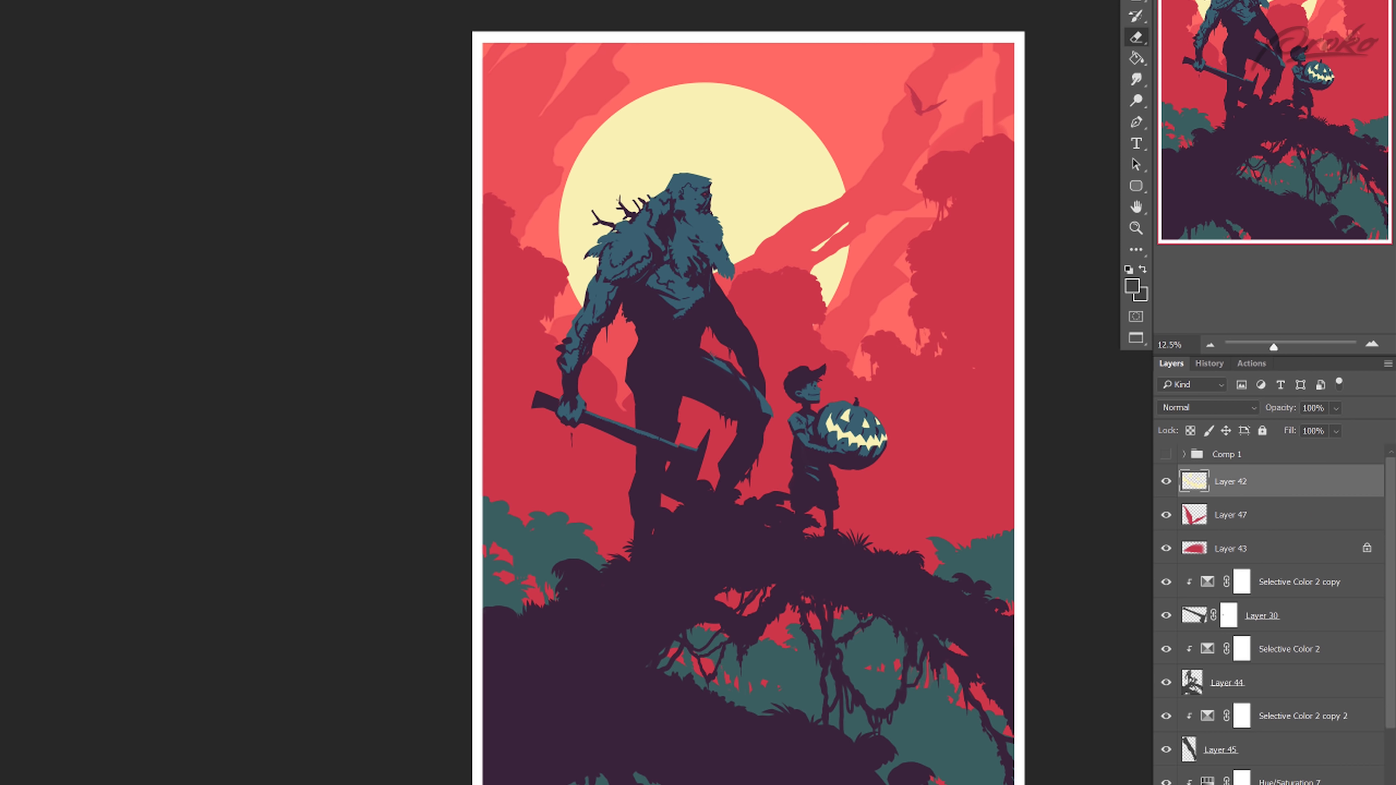
# Step: Add a Color Lookup adjustment above Layer 42, apply a darker purple-toned lookup and lower the adjustment's opacity
pyautogui.click(1258, 784)
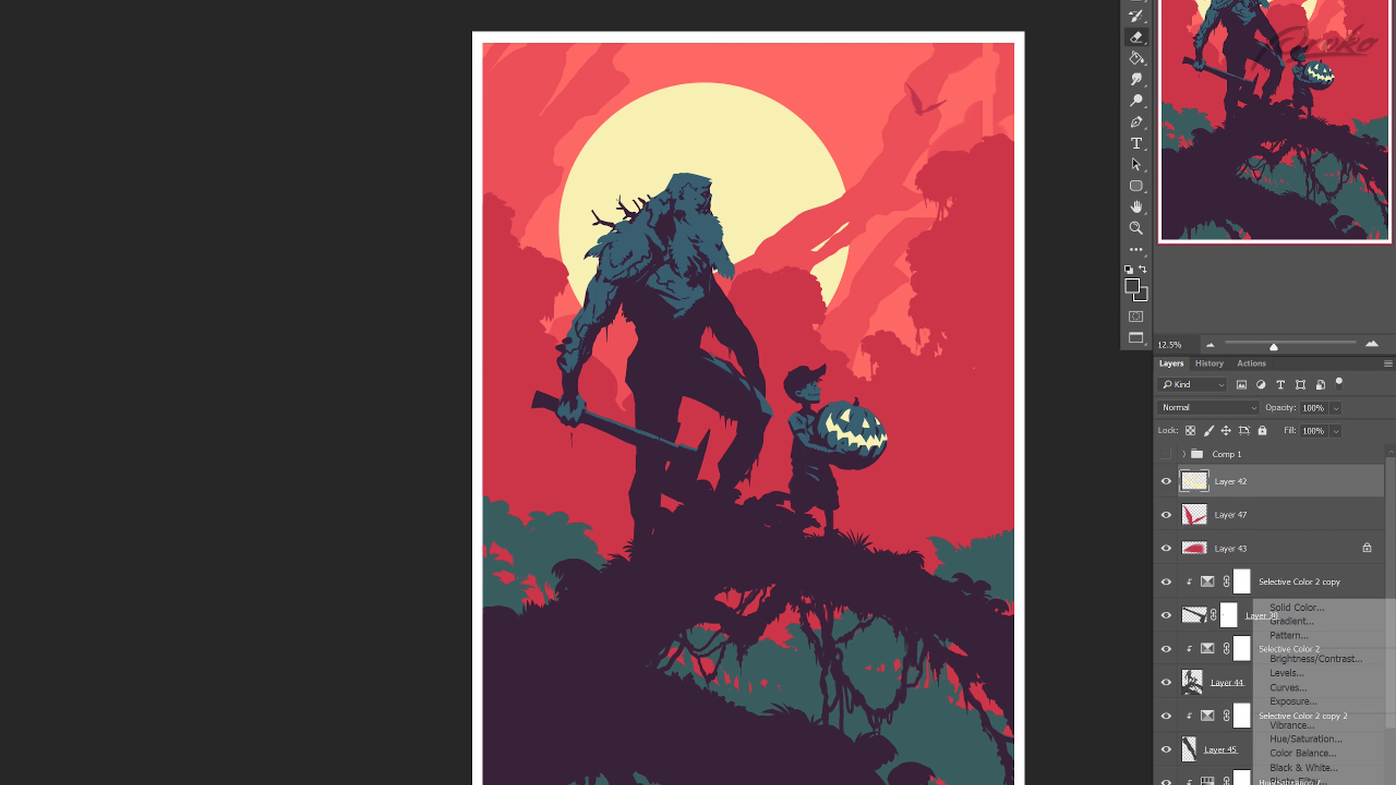
pyautogui.click(1281, 784)
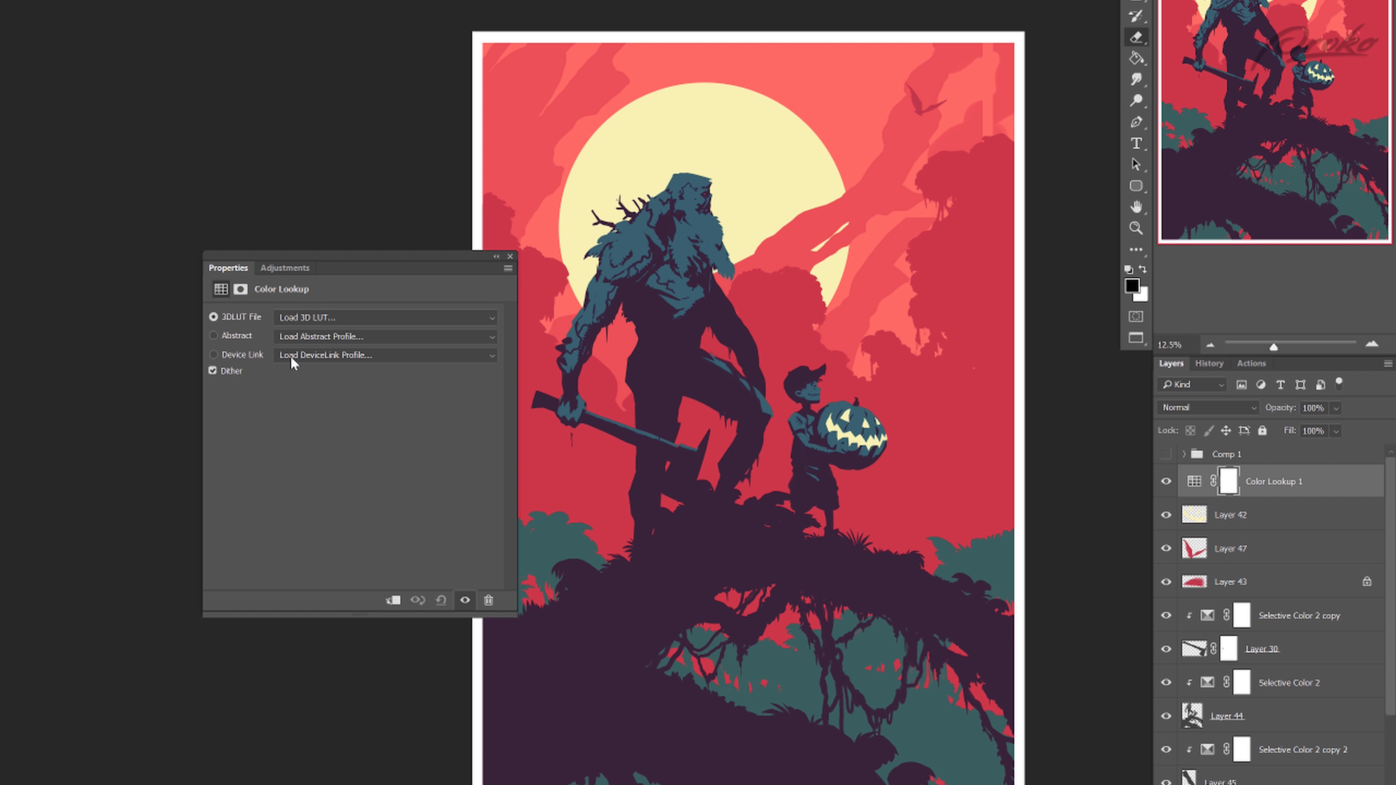
pyautogui.click(291, 356)
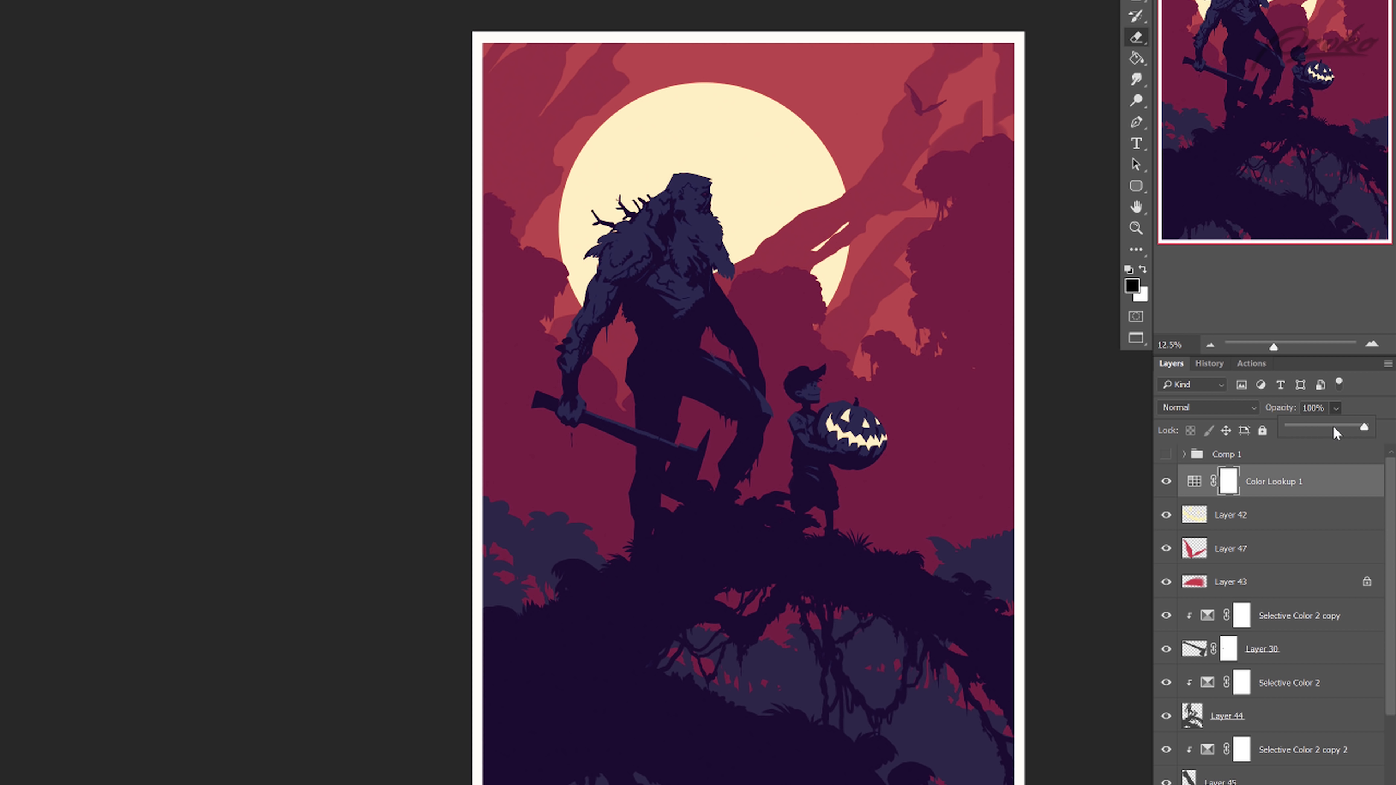
pyautogui.moveTo(1362, 428); pyautogui.dragTo(1337, 433)
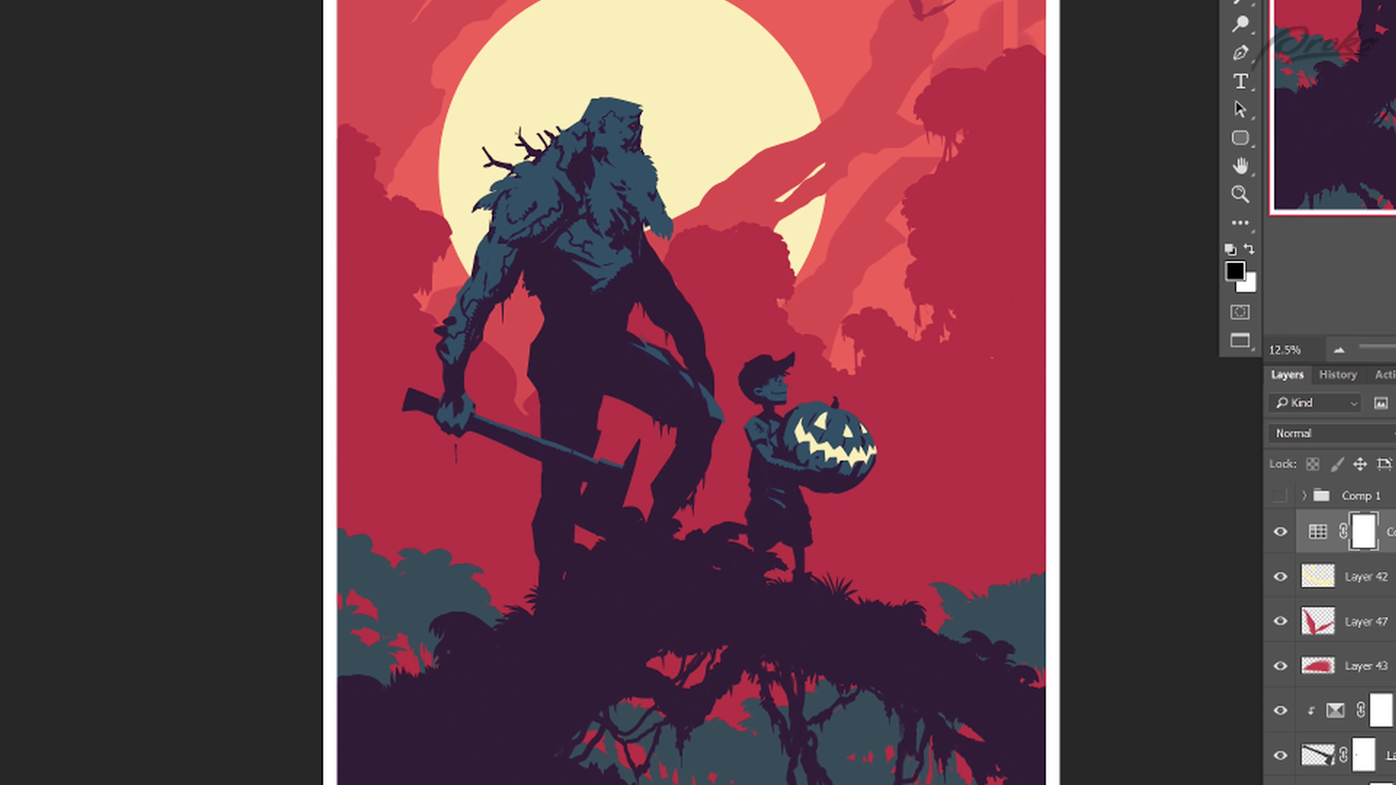
pyautogui.hotkey('ctrl', '-')
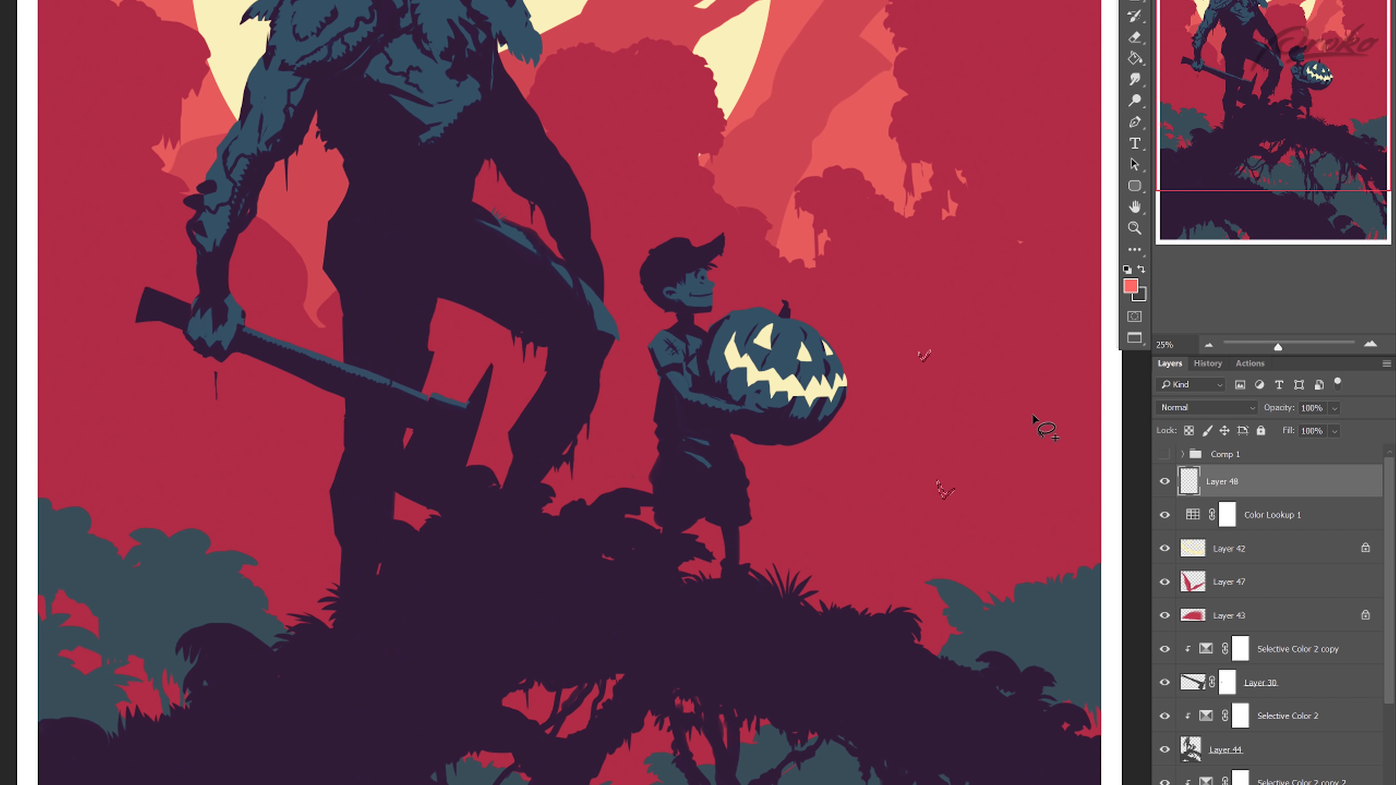
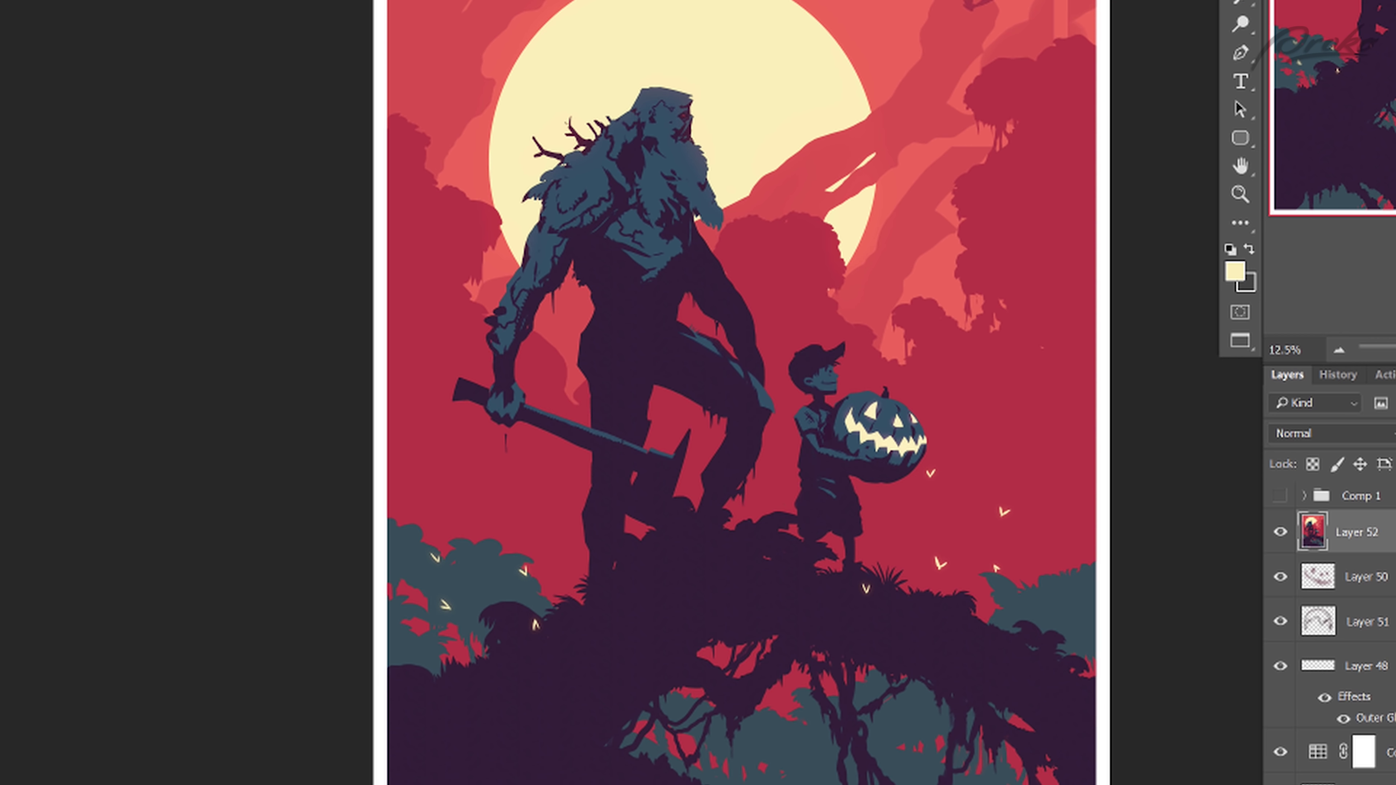
# Step: Create a new layer above Layer 52 and choose a mid grey swatch as the foreground colour
pyautogui.hotkey('ctrl', '+')
pyautogui.moveTo(742, 418); pyautogui.dragTo(547, 366)
pyautogui.hotkey('ctrl', '-')
pyautogui.hotkey('ctrl', '+')
pyautogui.moveTo(608, 727); pyautogui.dragTo(684, 747)
pyautogui.hotkey('ctrl', 'shift', 'alt', 'n')
pyautogui.moveTo(432, 784)
pyautogui.mouseDown()
pyautogui.moveTo(332, 605)
pyautogui.moveTo(455, 784)
pyautogui.mouseUp()
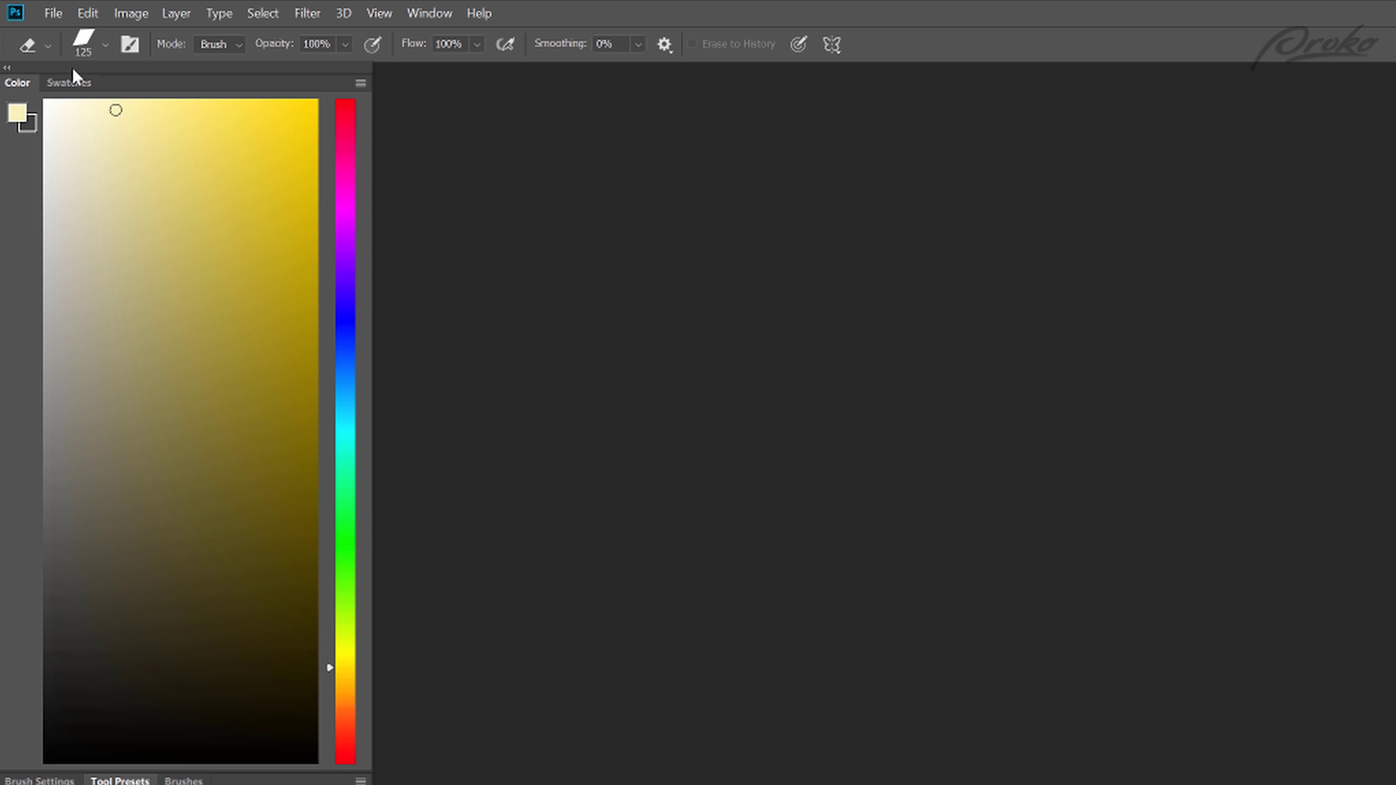
pyautogui.click(70, 83)
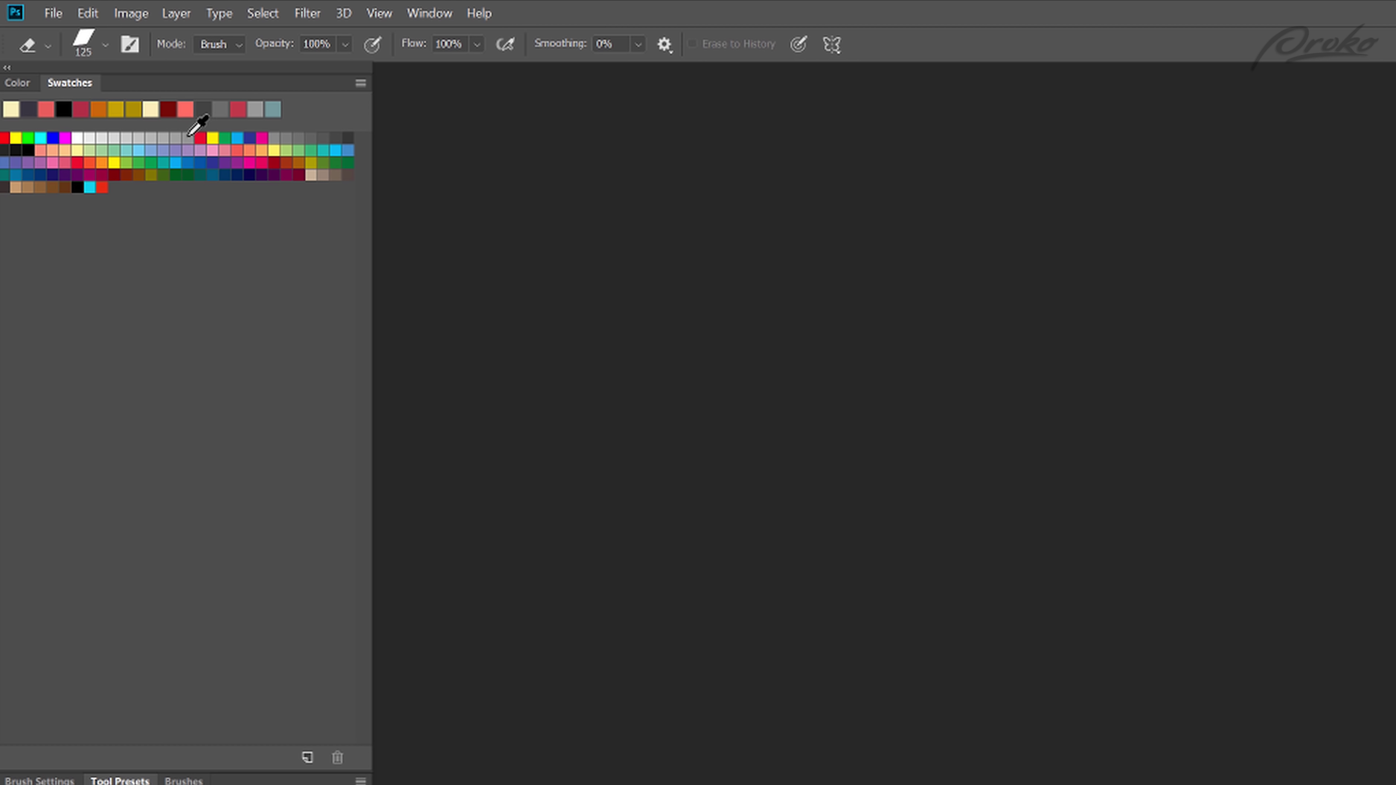
pyautogui.click(189, 136)
# Step: Try to apply the Add Noise filter to the new layer before filling it
pyautogui.click(308, 13)
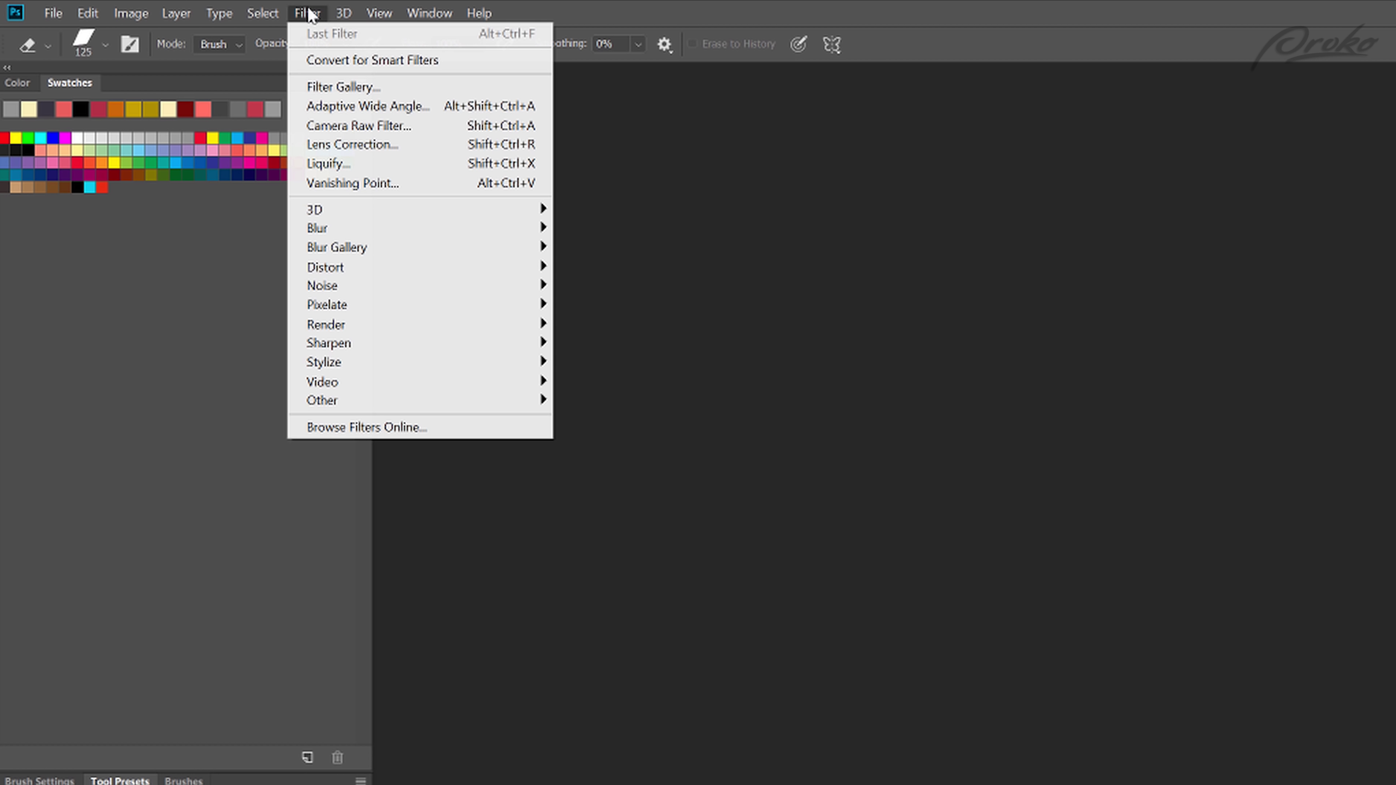
pyautogui.moveTo(321, 286)
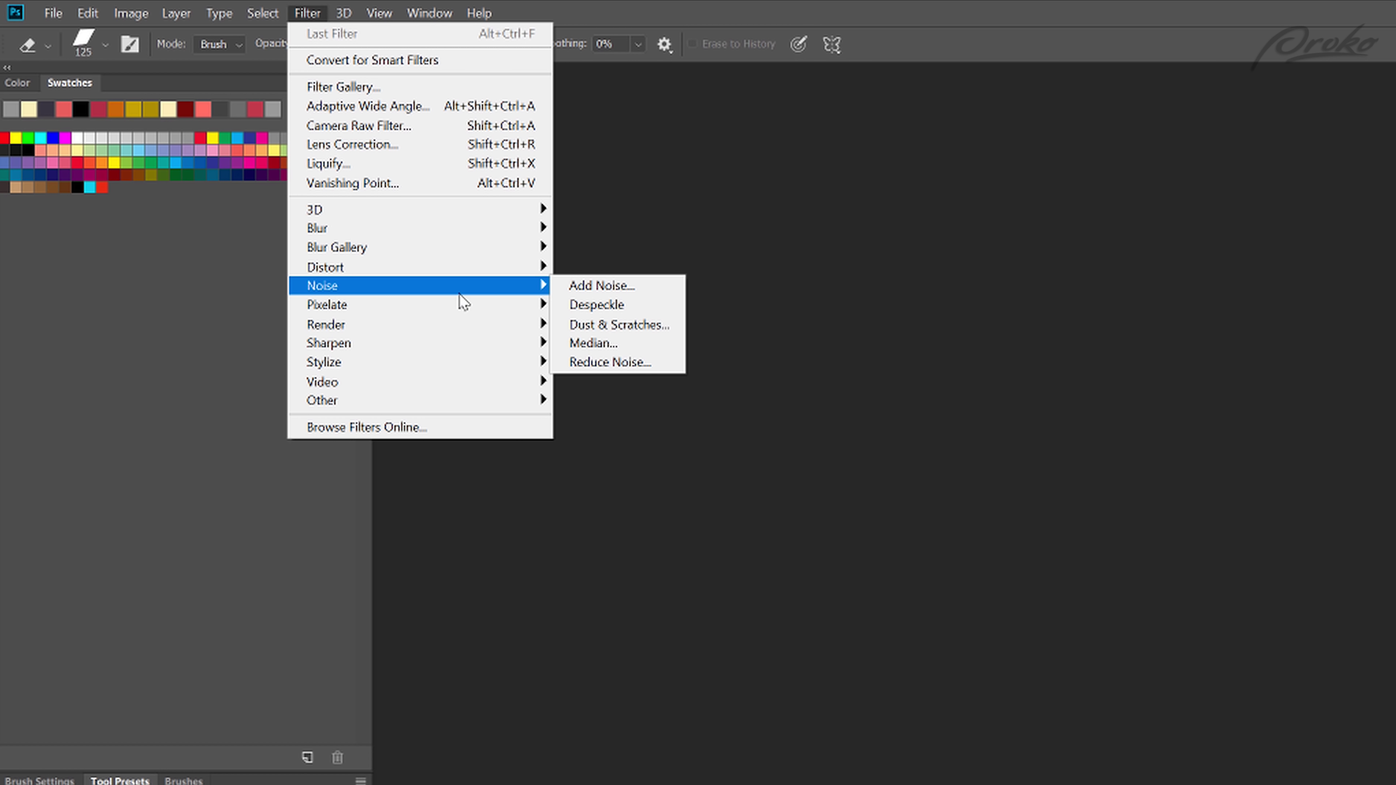
pyautogui.click(569, 287)
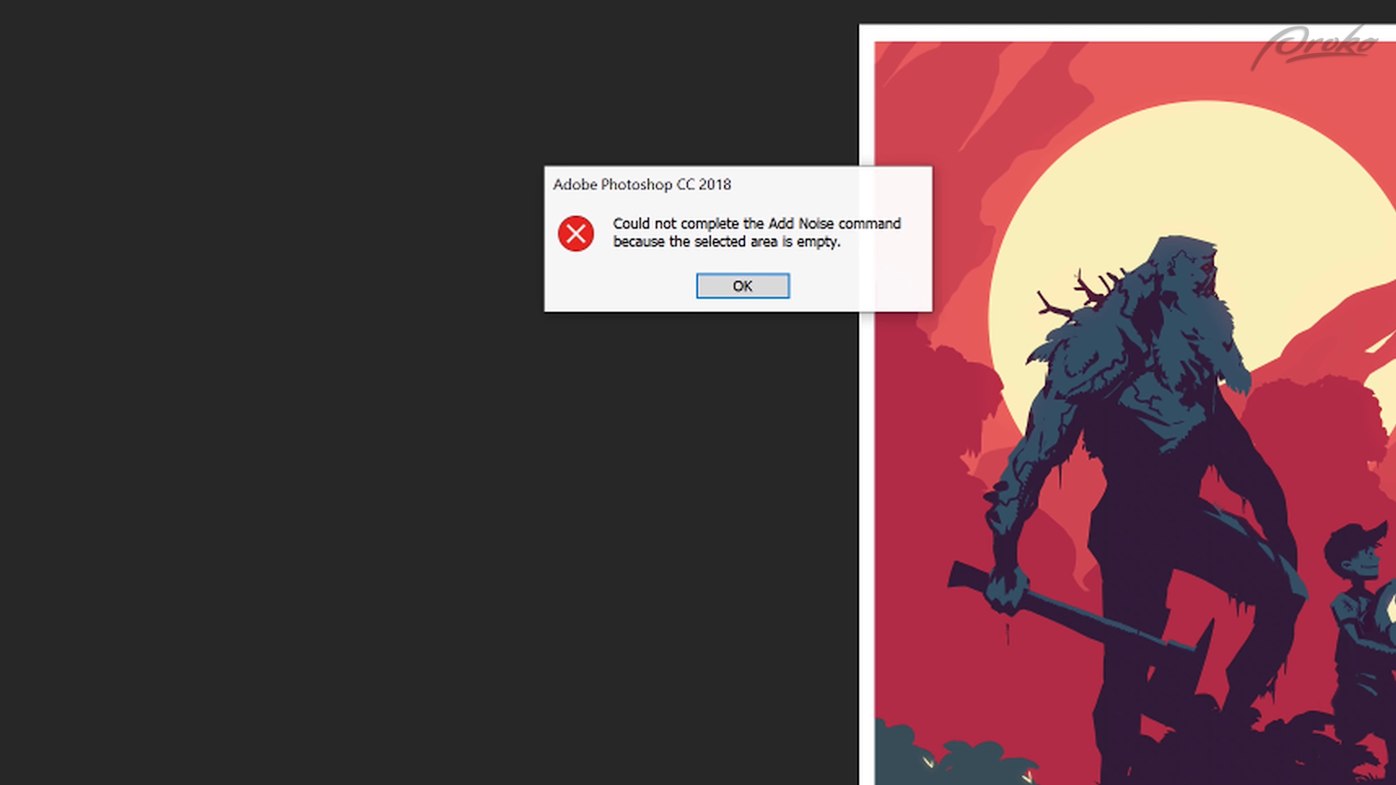
pyautogui.click(708, 293)
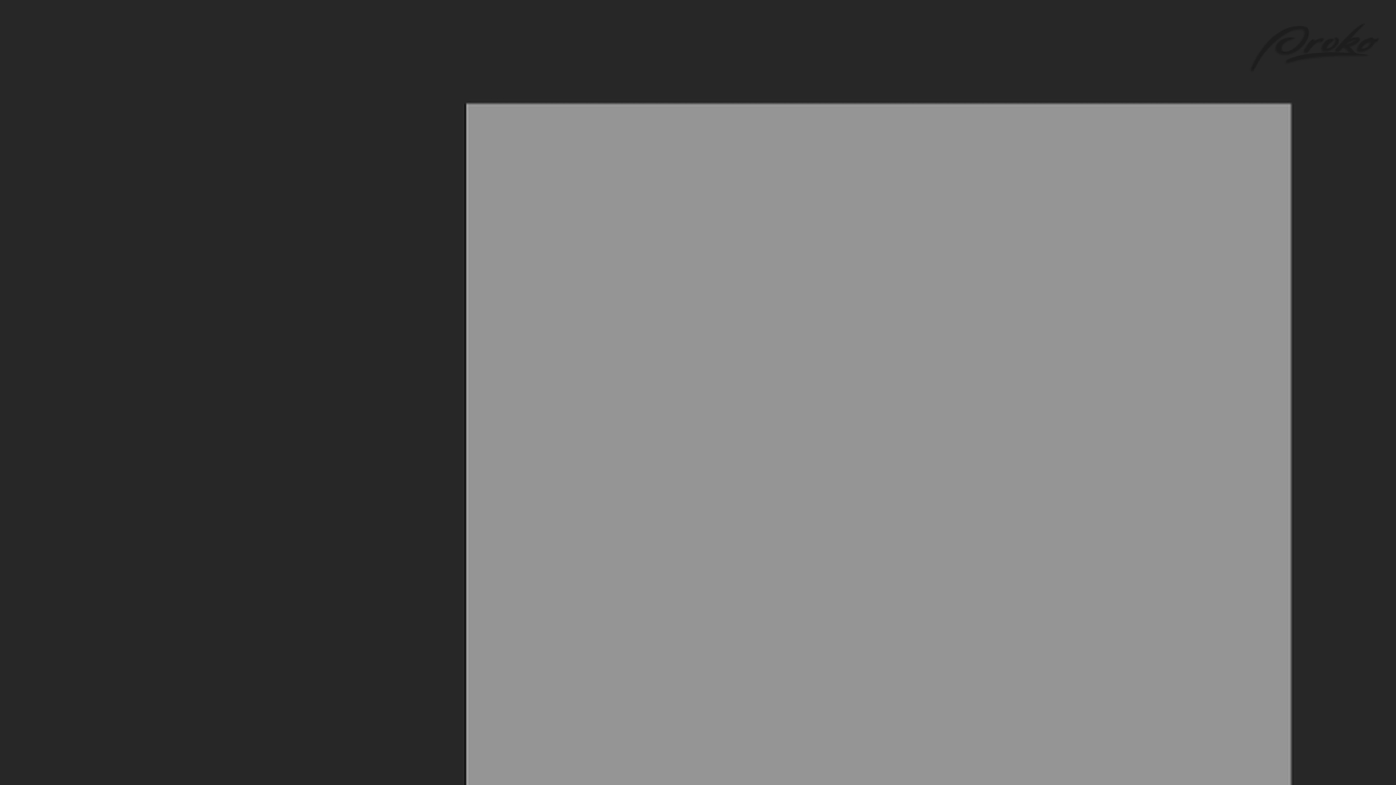
# Step: Cover Layer 53 with noise on a mid grey fill and set its blend mode to Soft Light
pyautogui.press('Return')
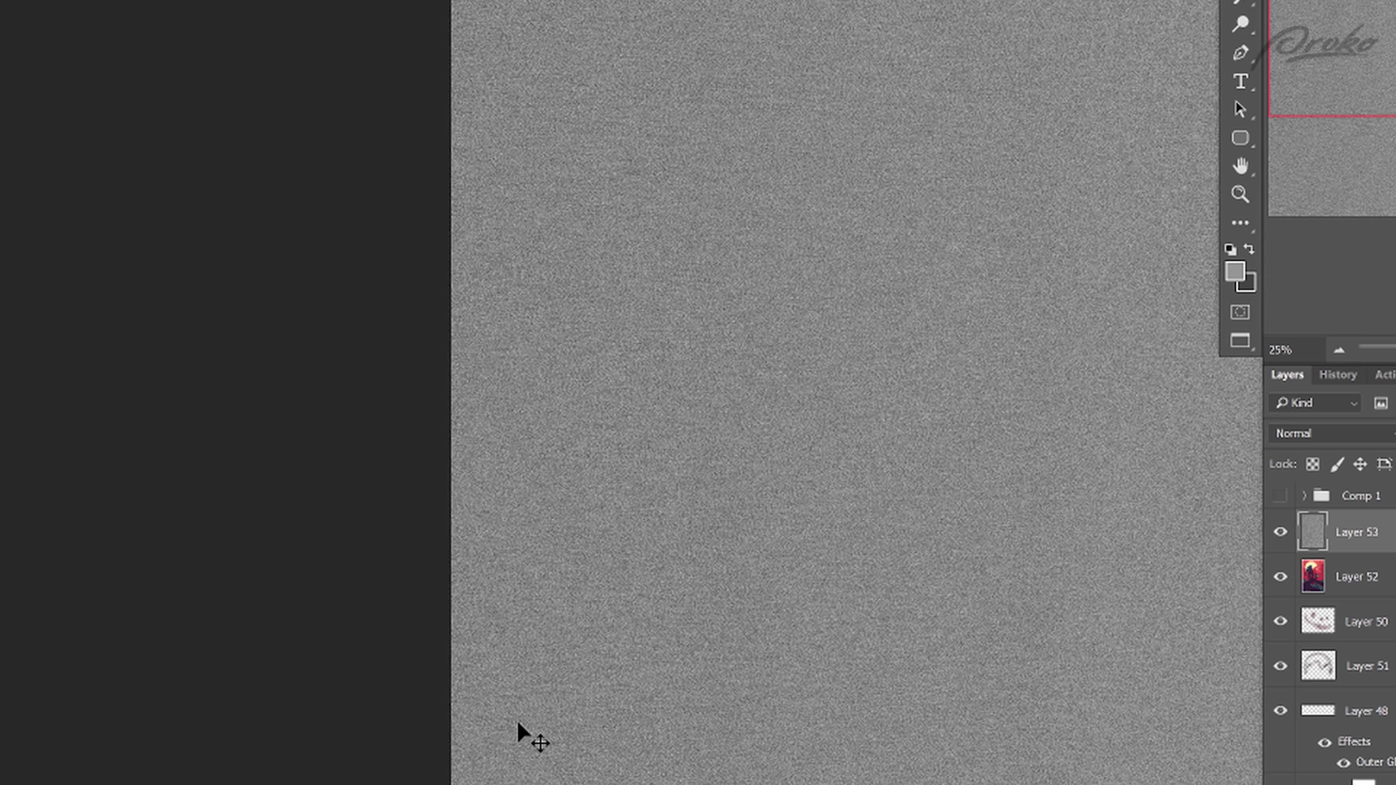
pyautogui.hotkey('ctrl', '-')
pyautogui.click(1317, 435)
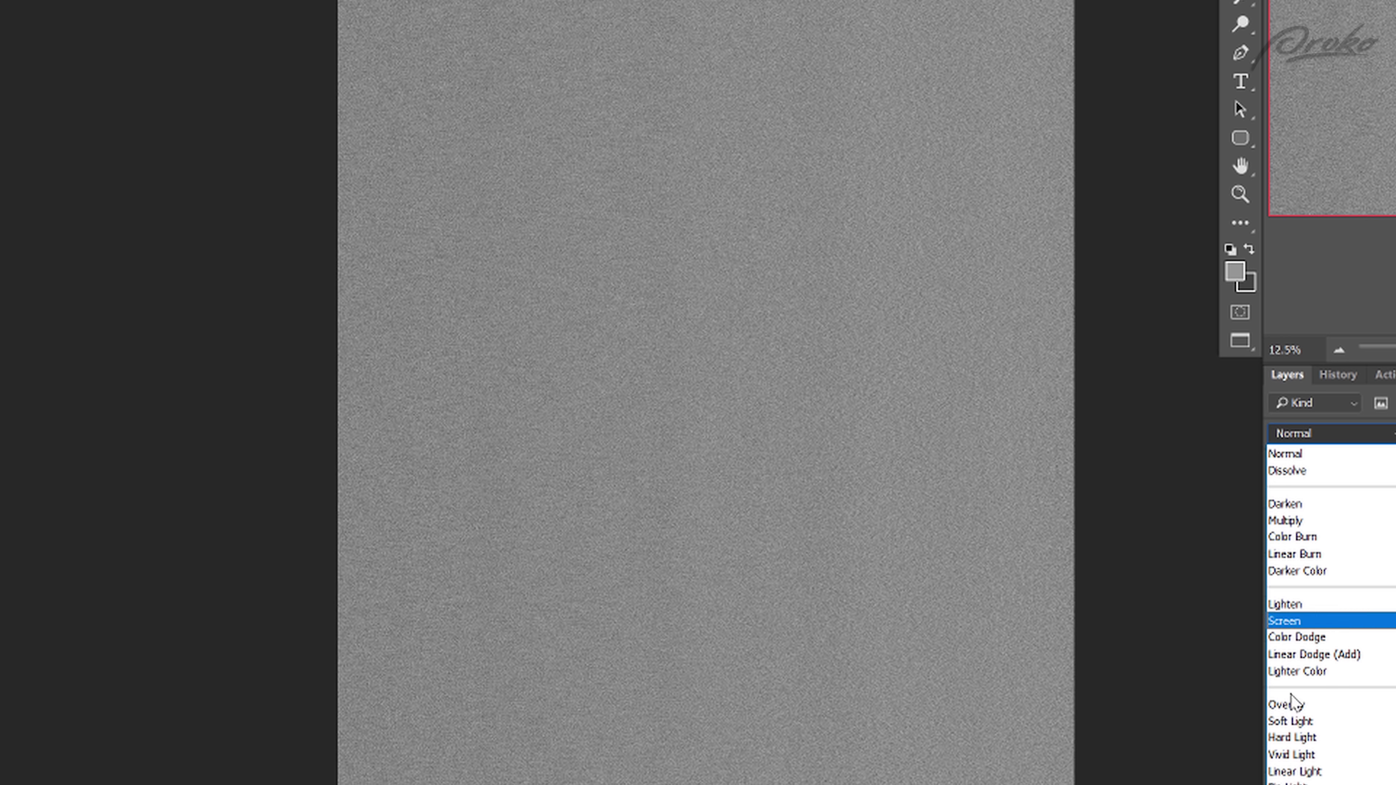
pyautogui.click(1278, 722)
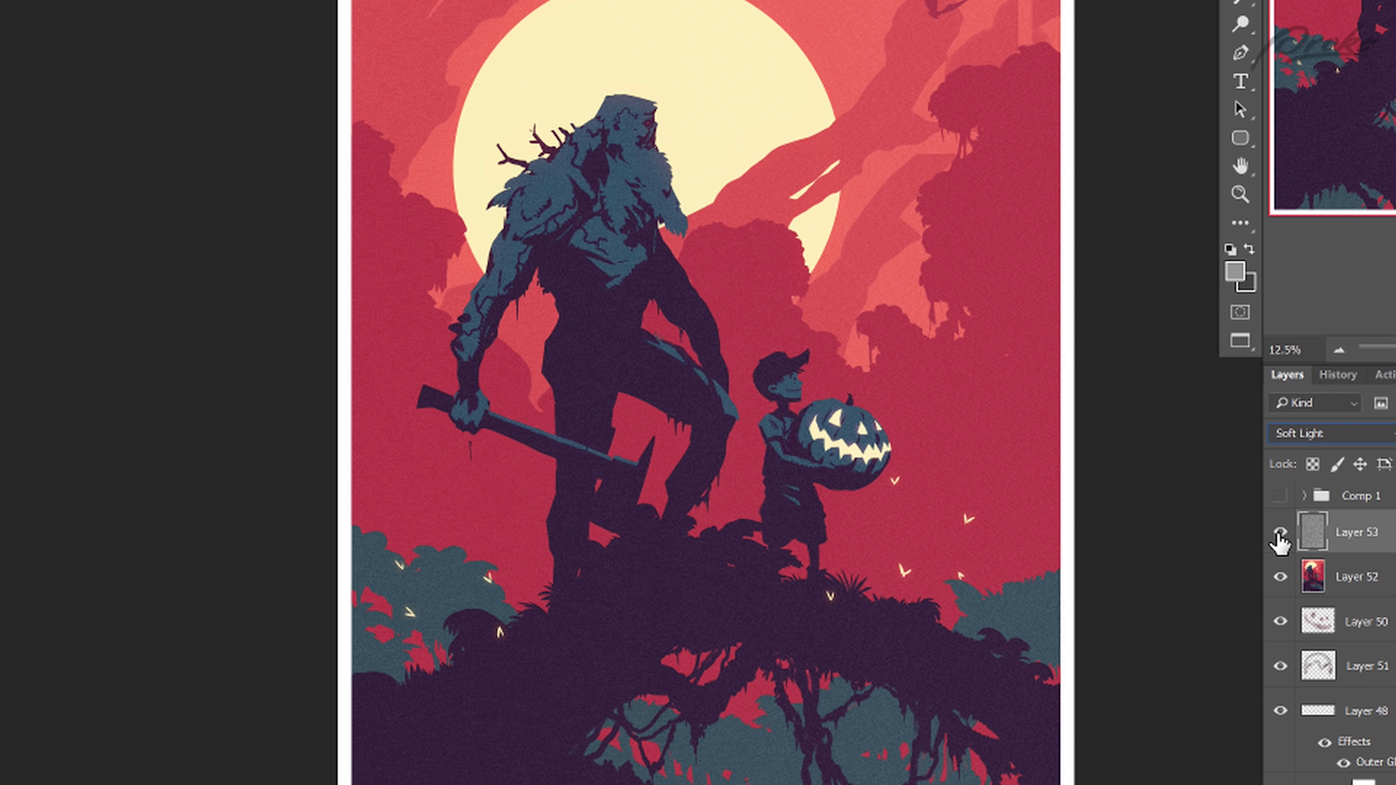
# Step: Lower the opacity of the noise layer, Layer 53, to 38%
pyautogui.hotkey('ctrl', '+')
pyautogui.hotkey('ctrl', '+')
pyautogui.hotkey('ctrl', '+')
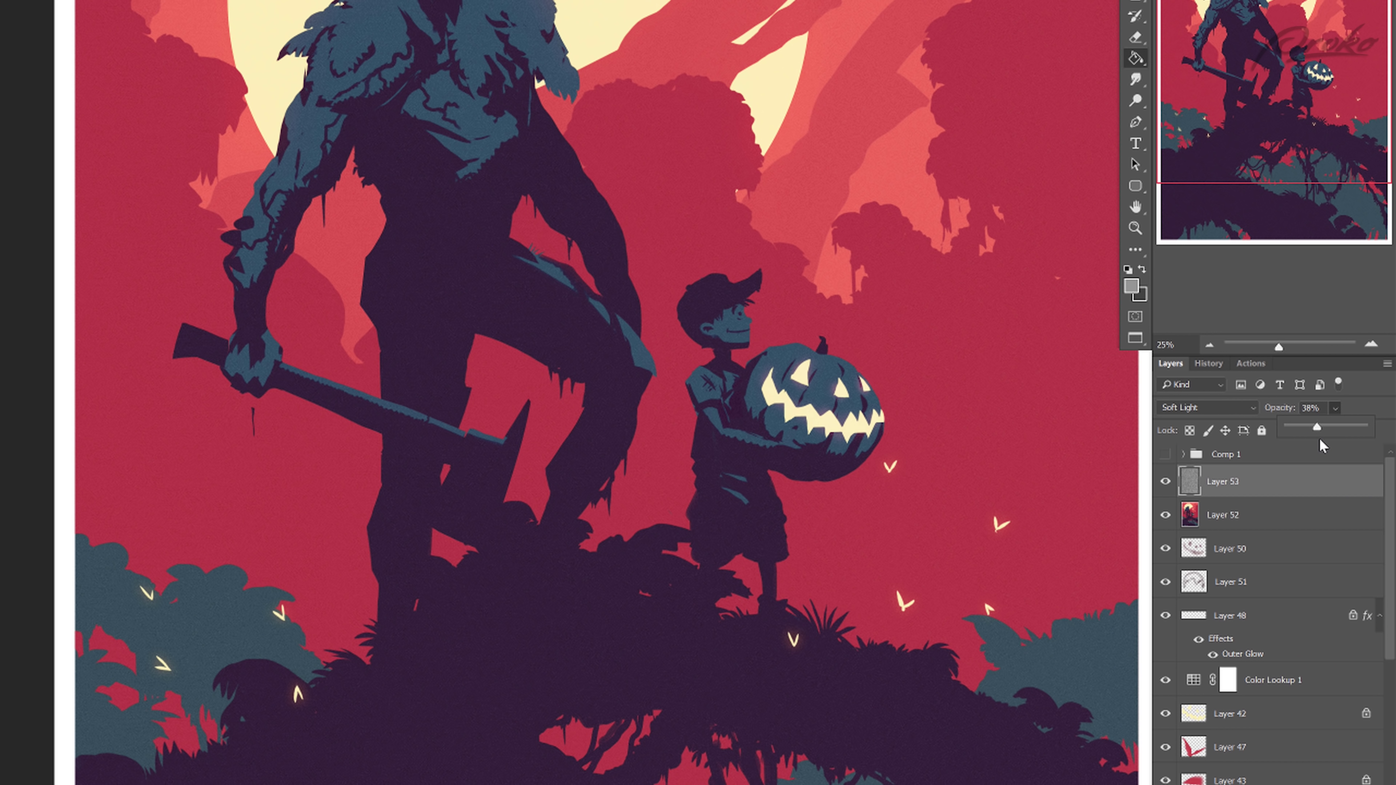
pyautogui.hotkey('ctrl', '+')
pyautogui.moveTo(649, 754); pyautogui.dragTo(807, 784)
pyautogui.click(1335, 407)
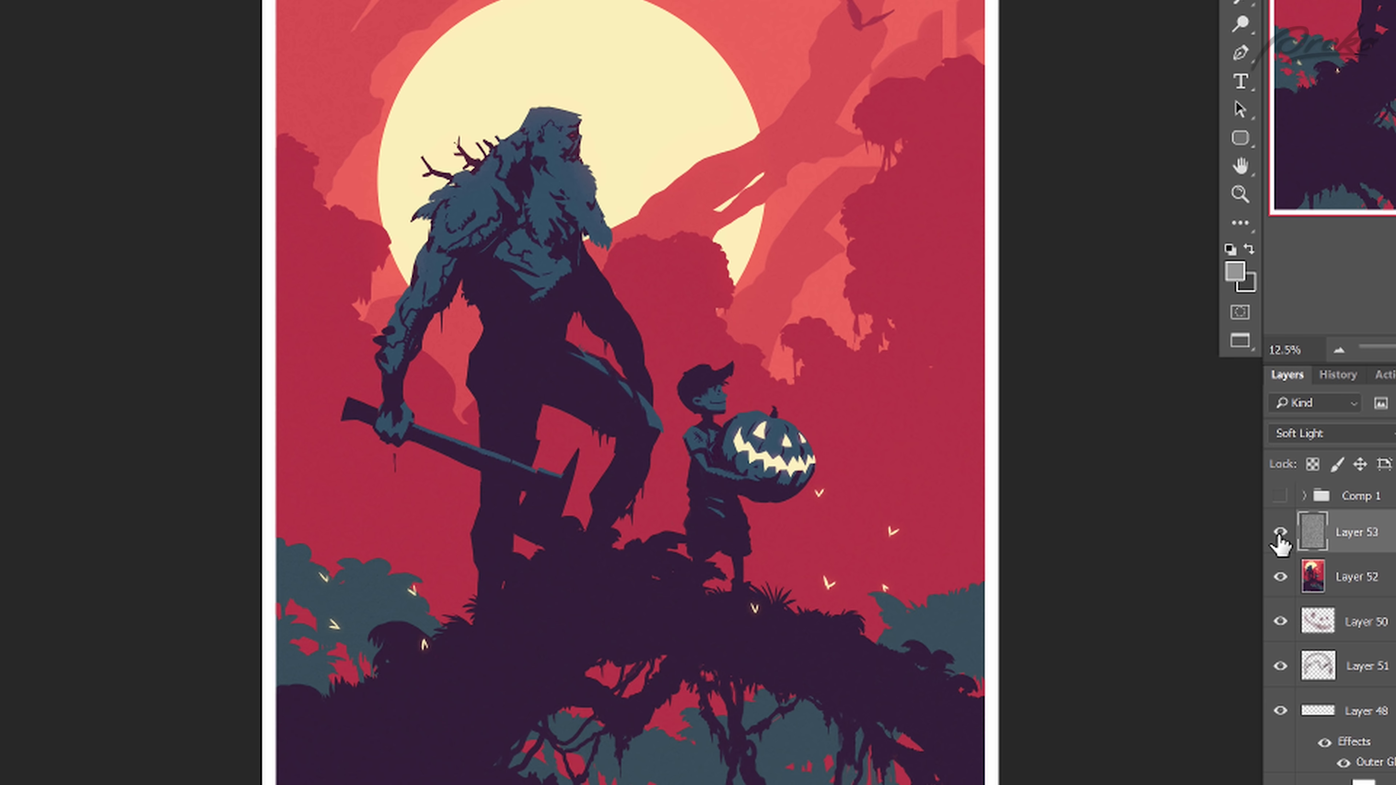
# Step: Hide the noise layer, Layer 53, and lasso a small area in the poster's lower-right foliage on a new layer above Layer 52
pyautogui.click(1279, 532)
pyautogui.click(1312, 578)
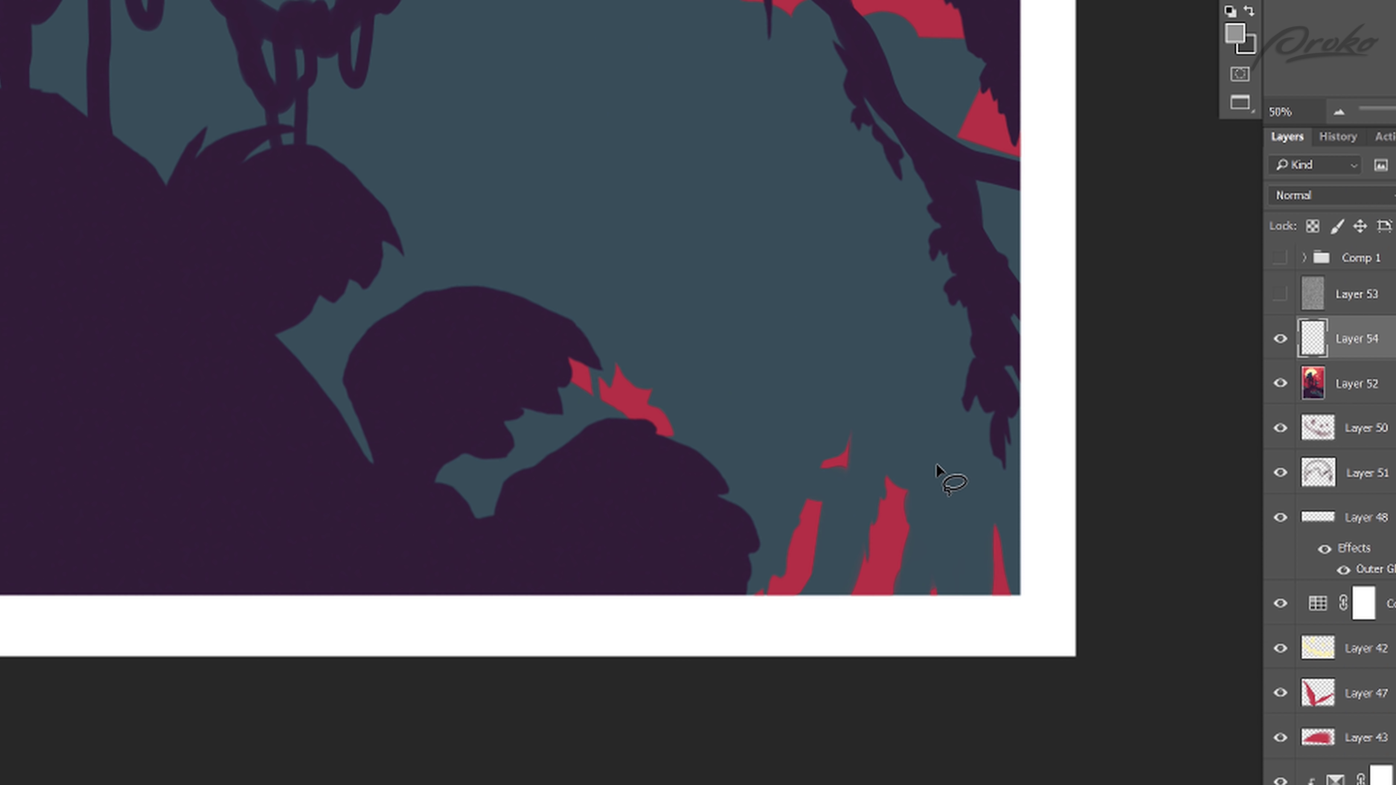
pyautogui.moveTo(953, 504)
pyautogui.mouseDown()
pyautogui.moveTo(971, 478)
pyautogui.moveTo(959, 473)
pyautogui.mouseUp()
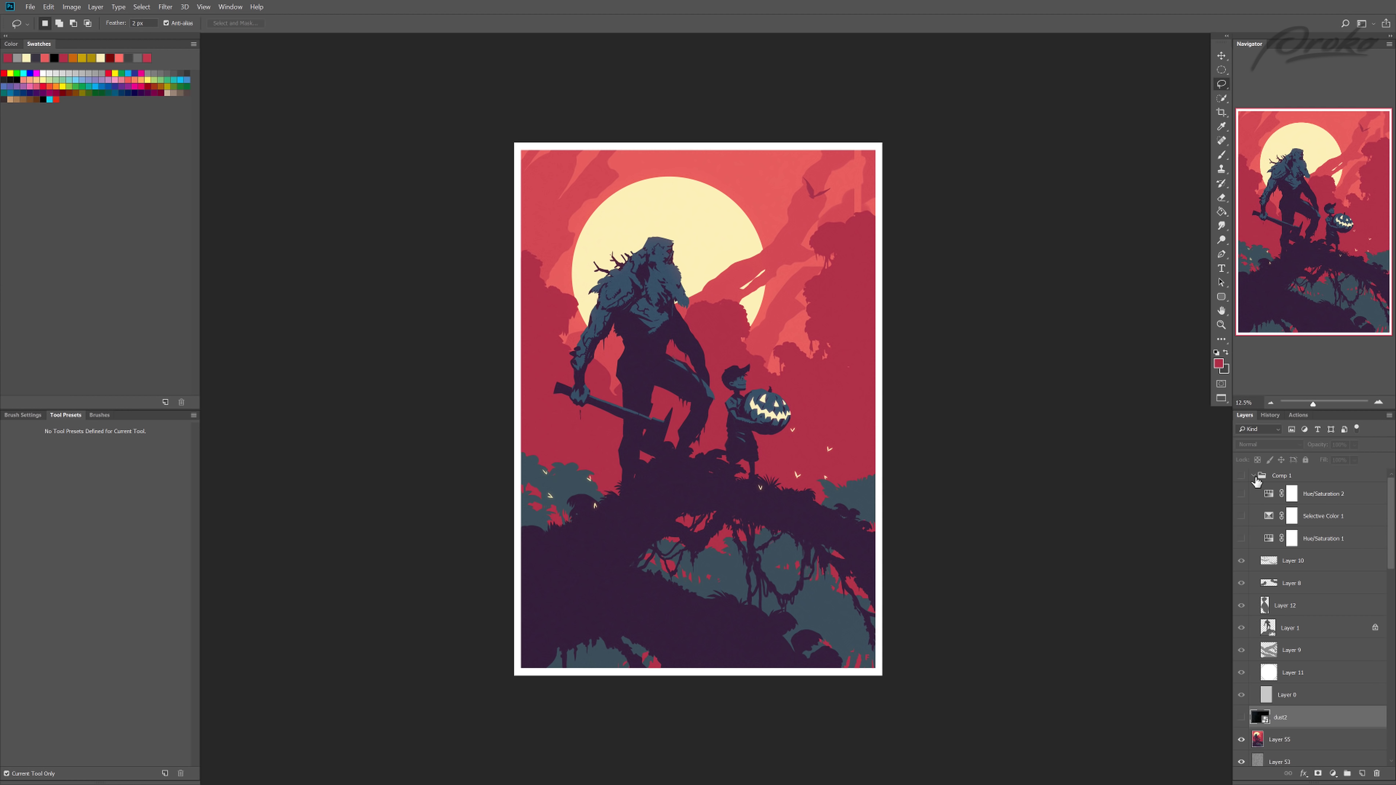
# Step: Collapse the Comp 1 group, show the dust2 texture and scale it to the poster's full width across the upper half
pyautogui.click(1203, 544)
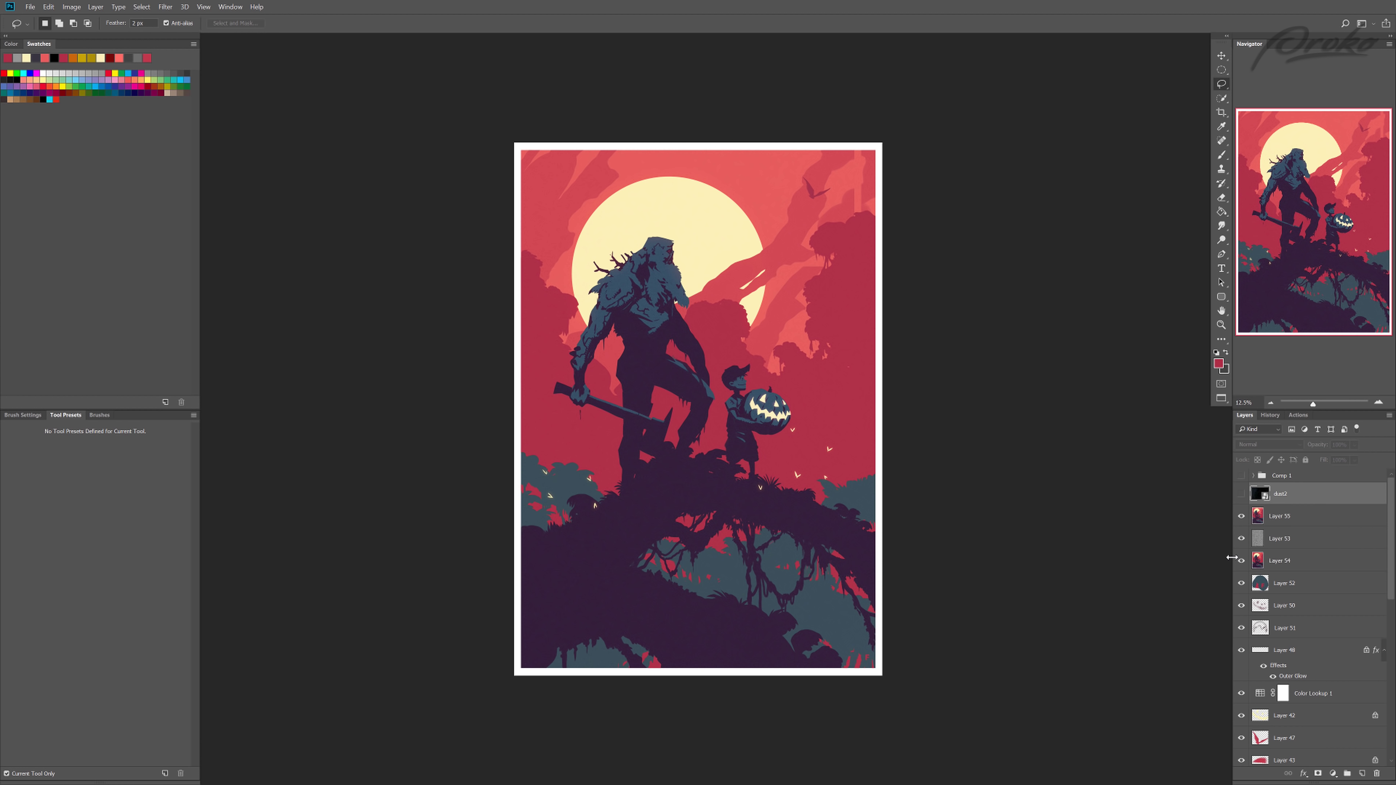
pyautogui.click(1241, 498)
pyautogui.press('v')
pyautogui.moveTo(688, 558)
pyautogui.mouseDown()
pyautogui.moveTo(665, 437)
pyautogui.moveTo(714, 462)
pyautogui.mouseUp()
pyautogui.hotkey('ctrl', 't')
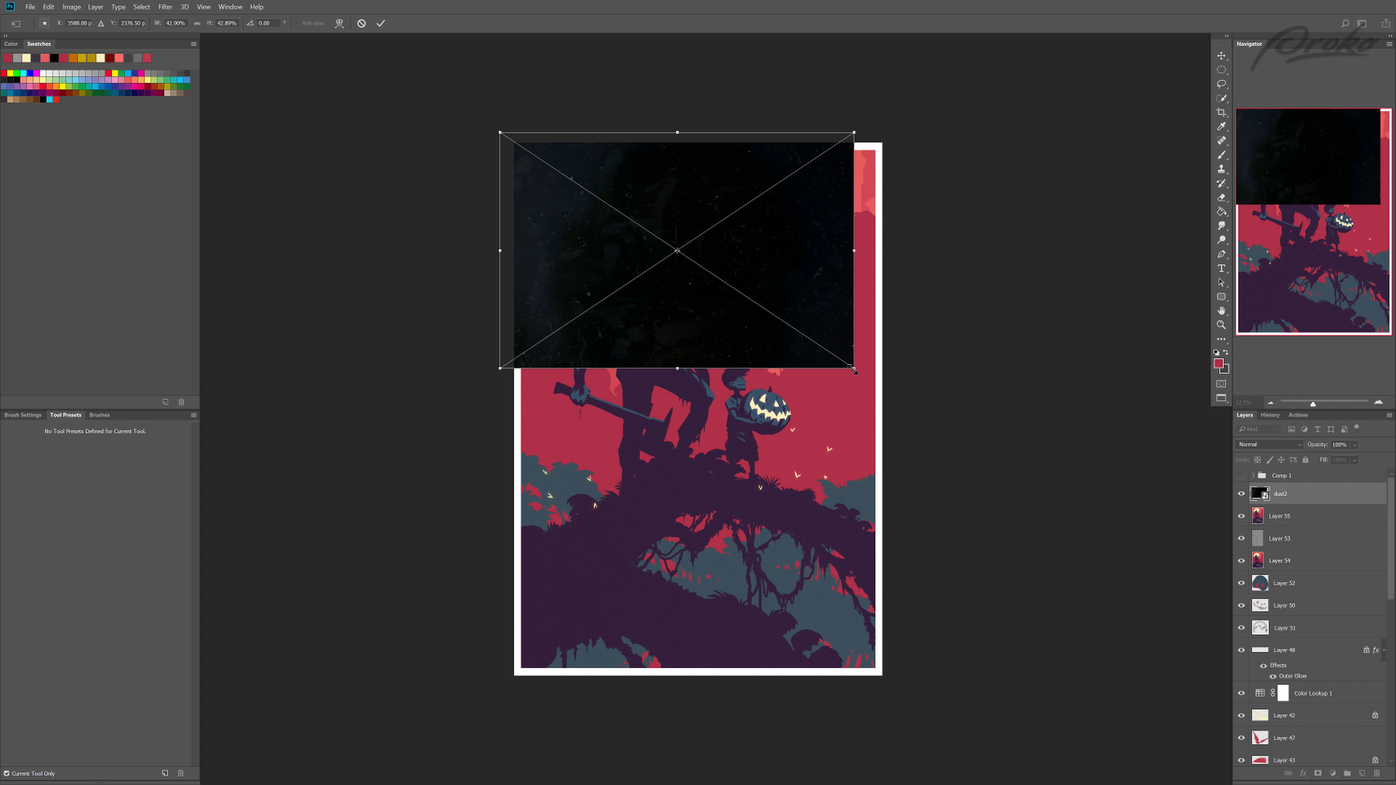
pyautogui.moveTo(864, 387); pyautogui.dragTo(877, 423)
pyautogui.press('Return')
pyautogui.press('Return')
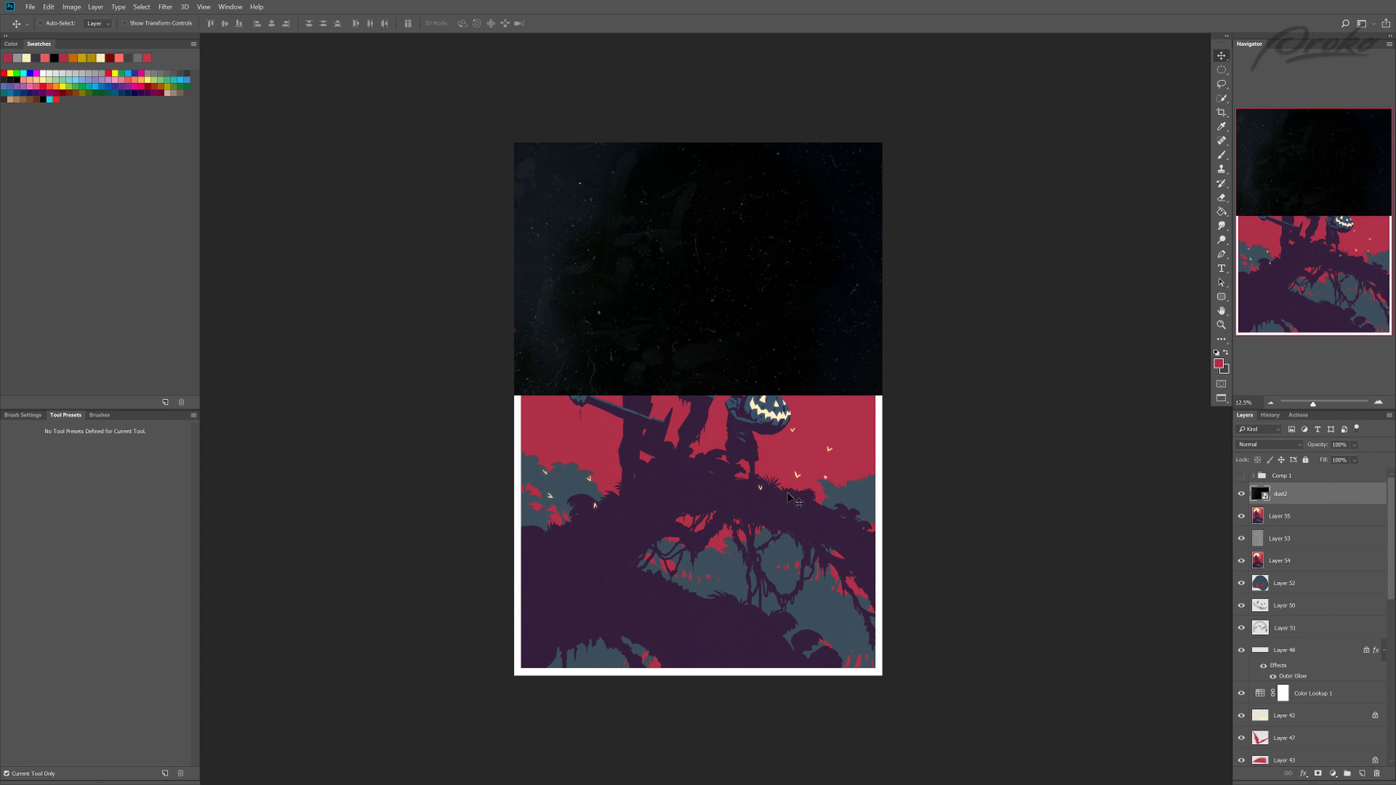
# Step: Duplicate the dust2 texture over the poster's lower half and merge both copies into one layer
pyautogui.moveTo(709, 365); pyautogui.dragTo(695, 620)
pyautogui.keyDown('ctrl'); pyautogui.click(1279, 518); pyautogui.keyUp('ctrl')
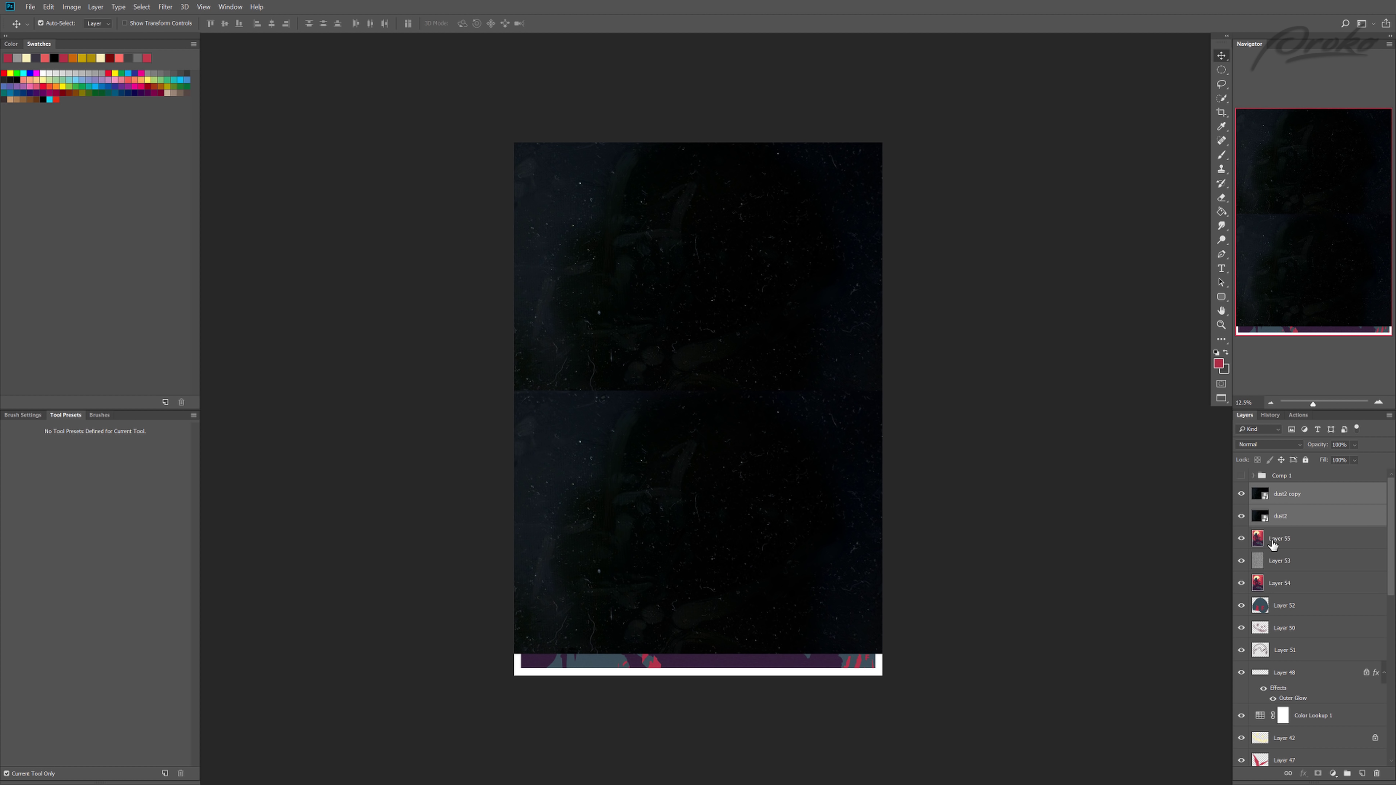
pyautogui.hotkey('ctrl', 'e')
# Step: Extend the merged dust texture to the poster's bottom edge and set its blend mode to Lighten
pyautogui.moveTo(772, 574); pyautogui.dragTo(766, 638)
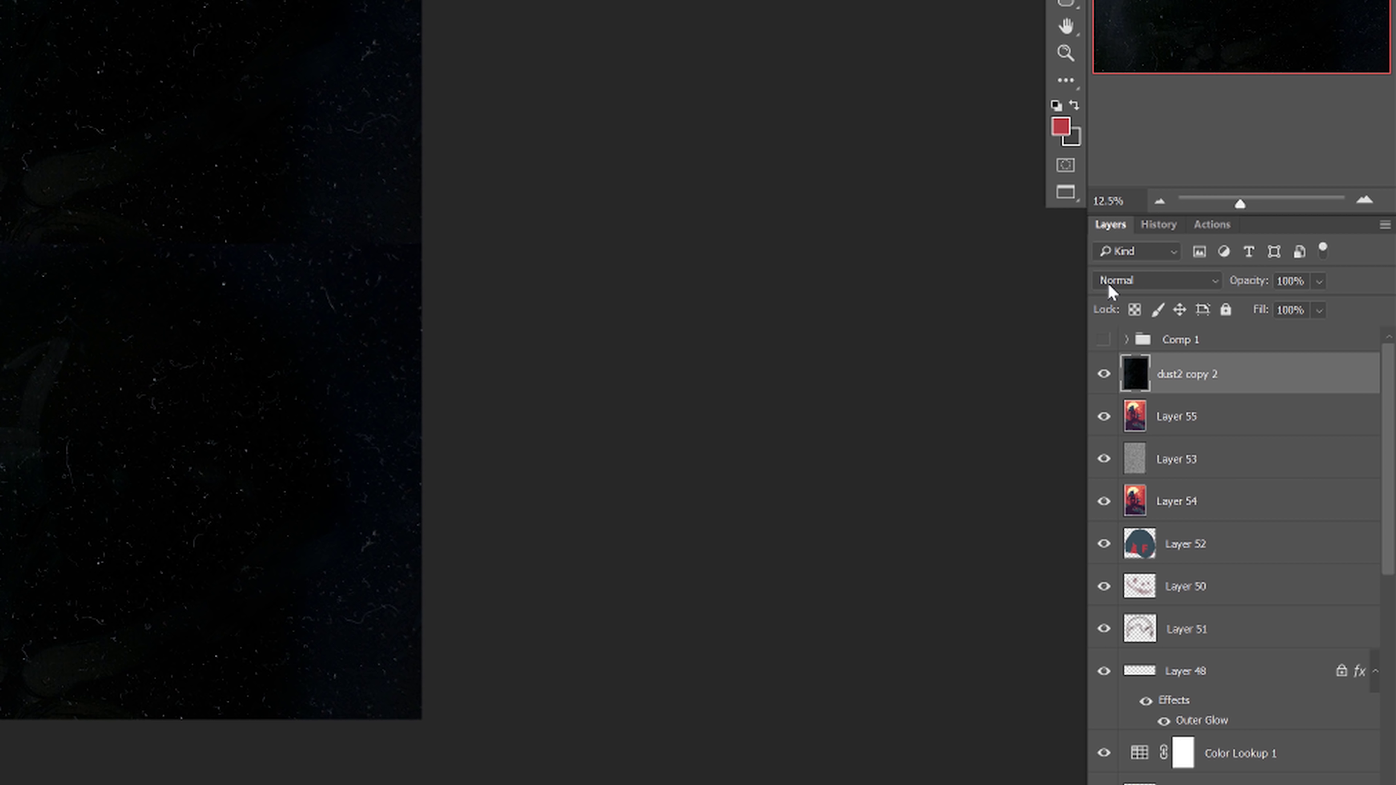
pyautogui.click(1243, 445)
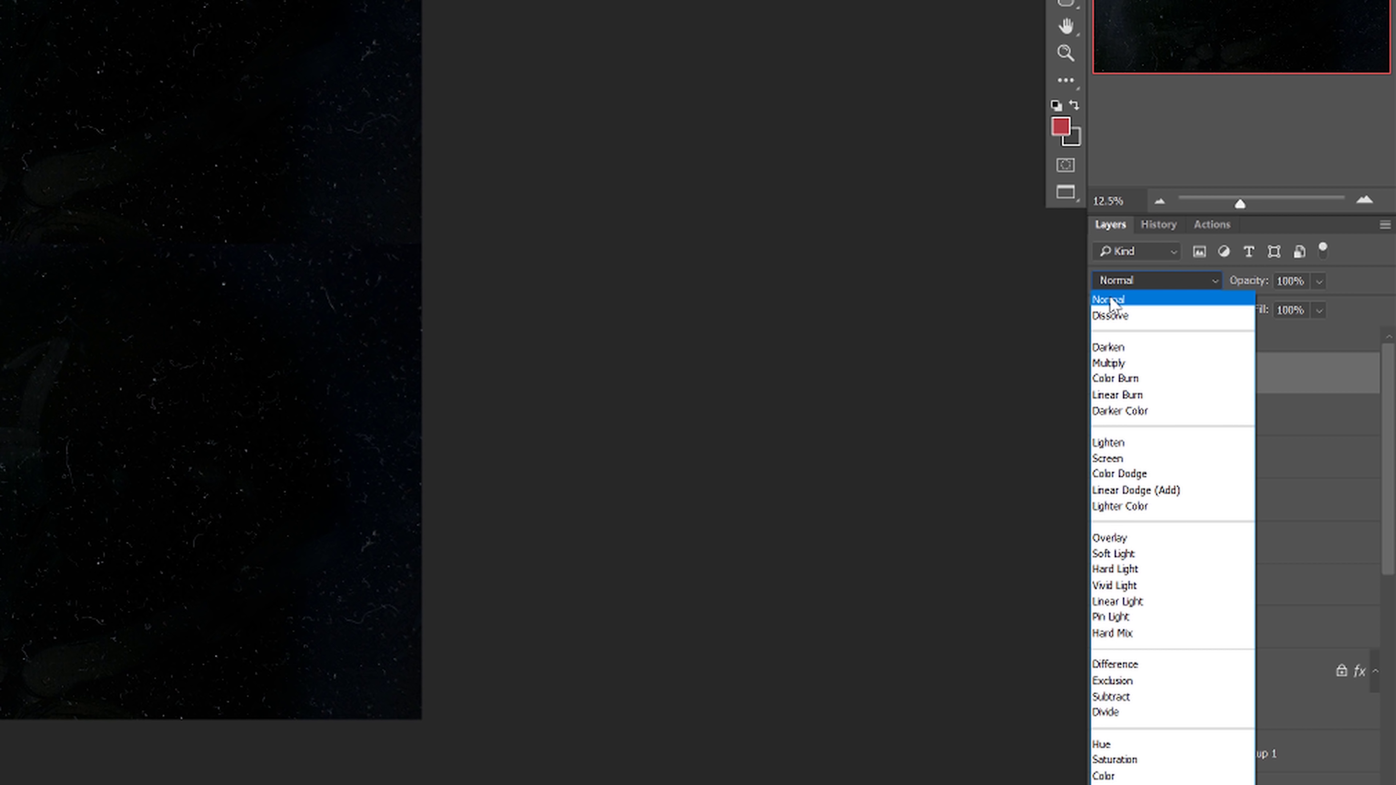
pyautogui.click(1106, 443)
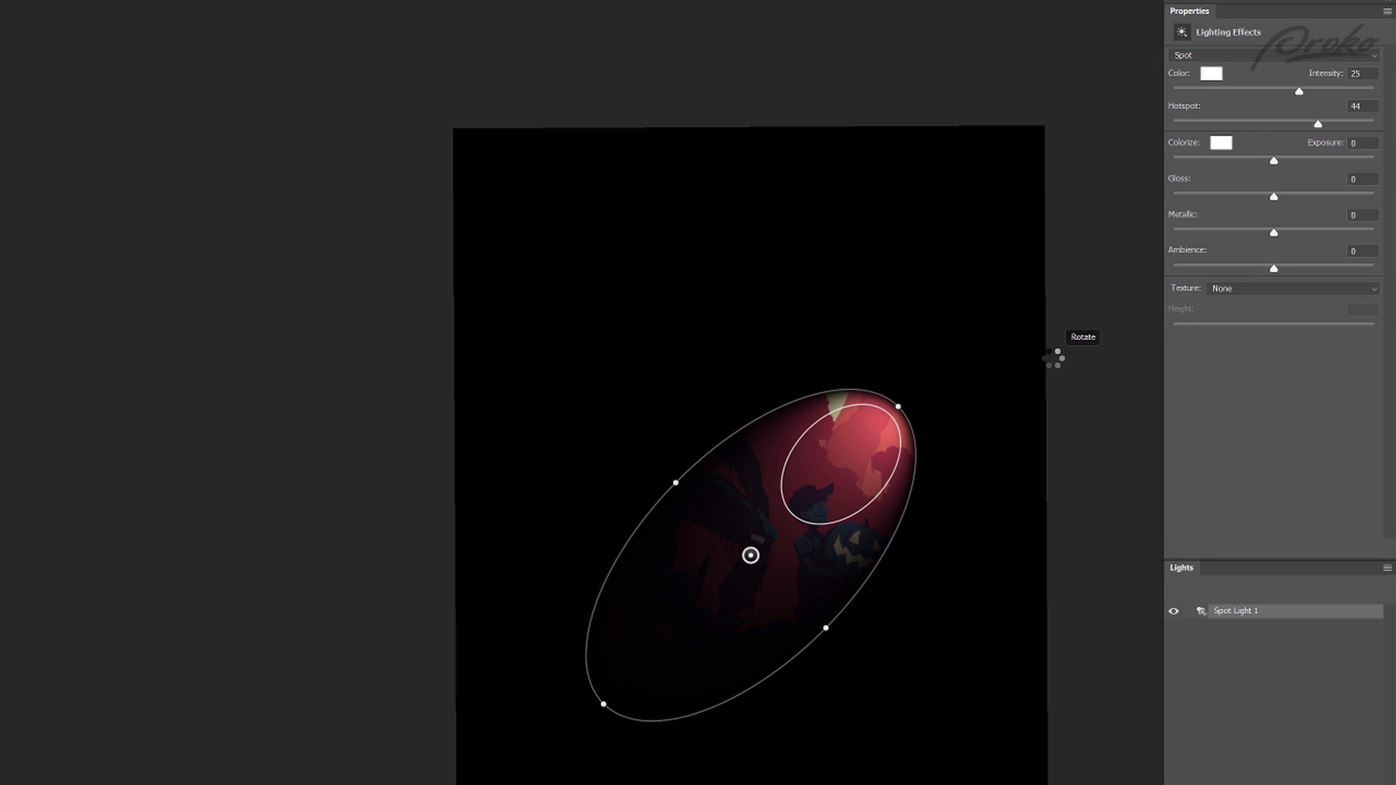
# Step: Change the Lighting Effects light to Point, centre it on the moon beside the giant's head and apply the filter
pyautogui.click(1303, 57)
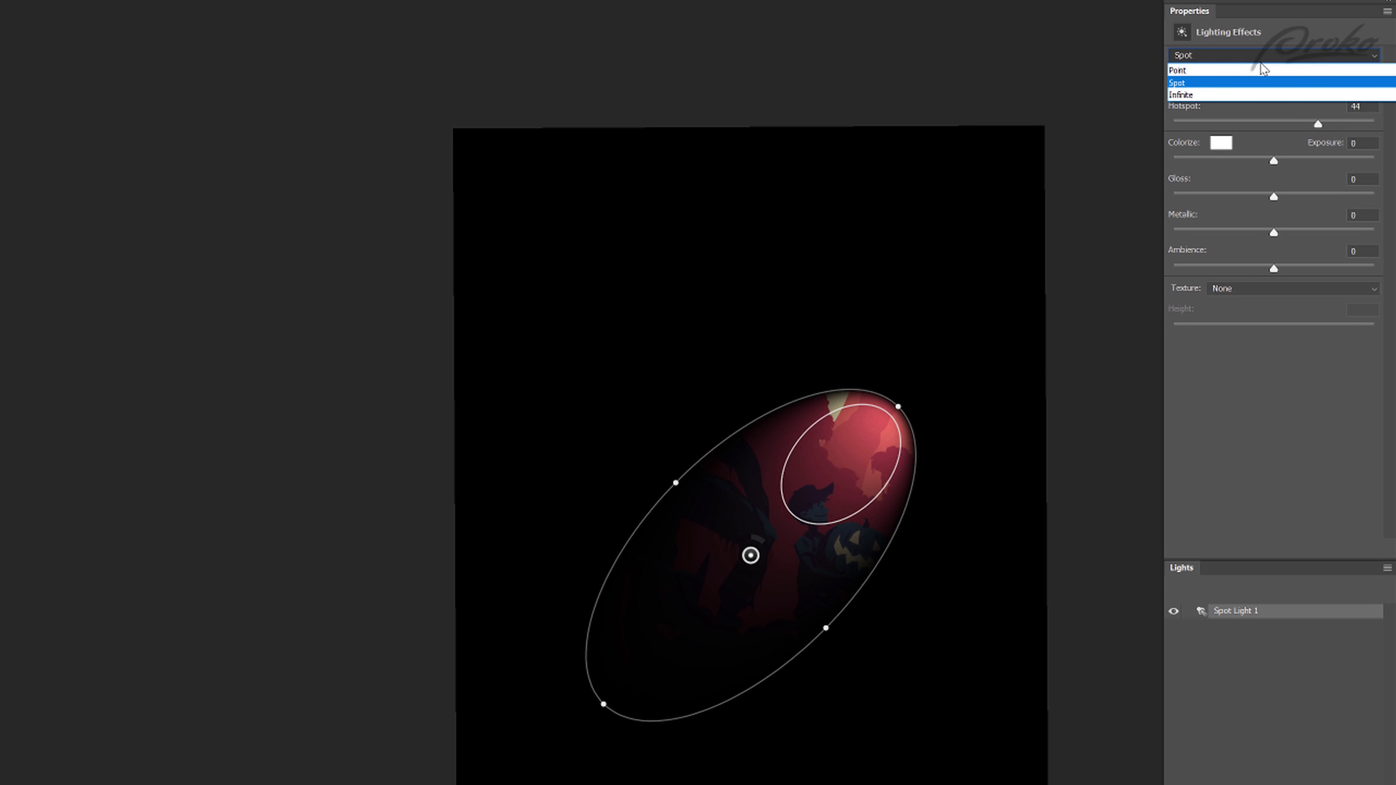
pyautogui.click(1203, 65)
pyautogui.moveTo(750, 556); pyautogui.dragTo(738, 317)
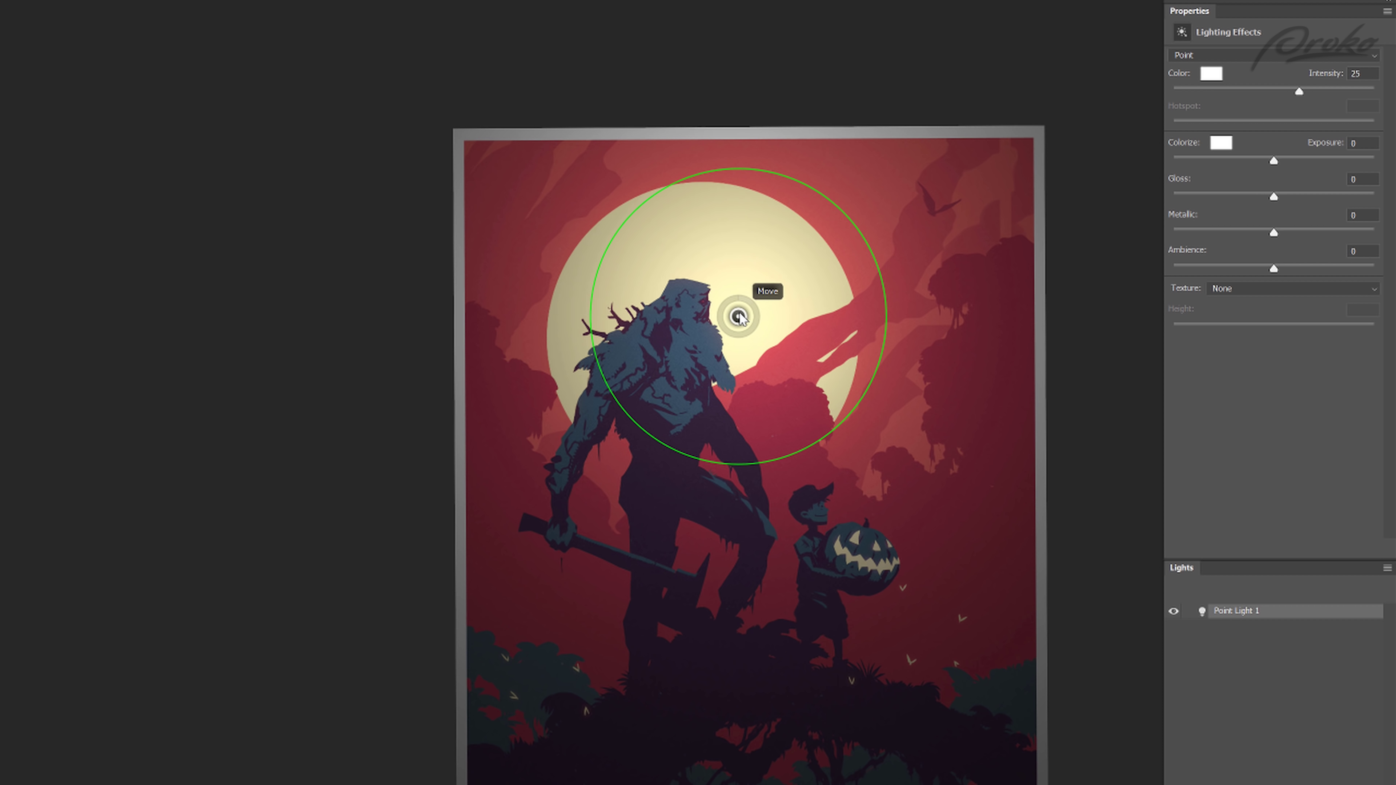
pyautogui.press('Return')
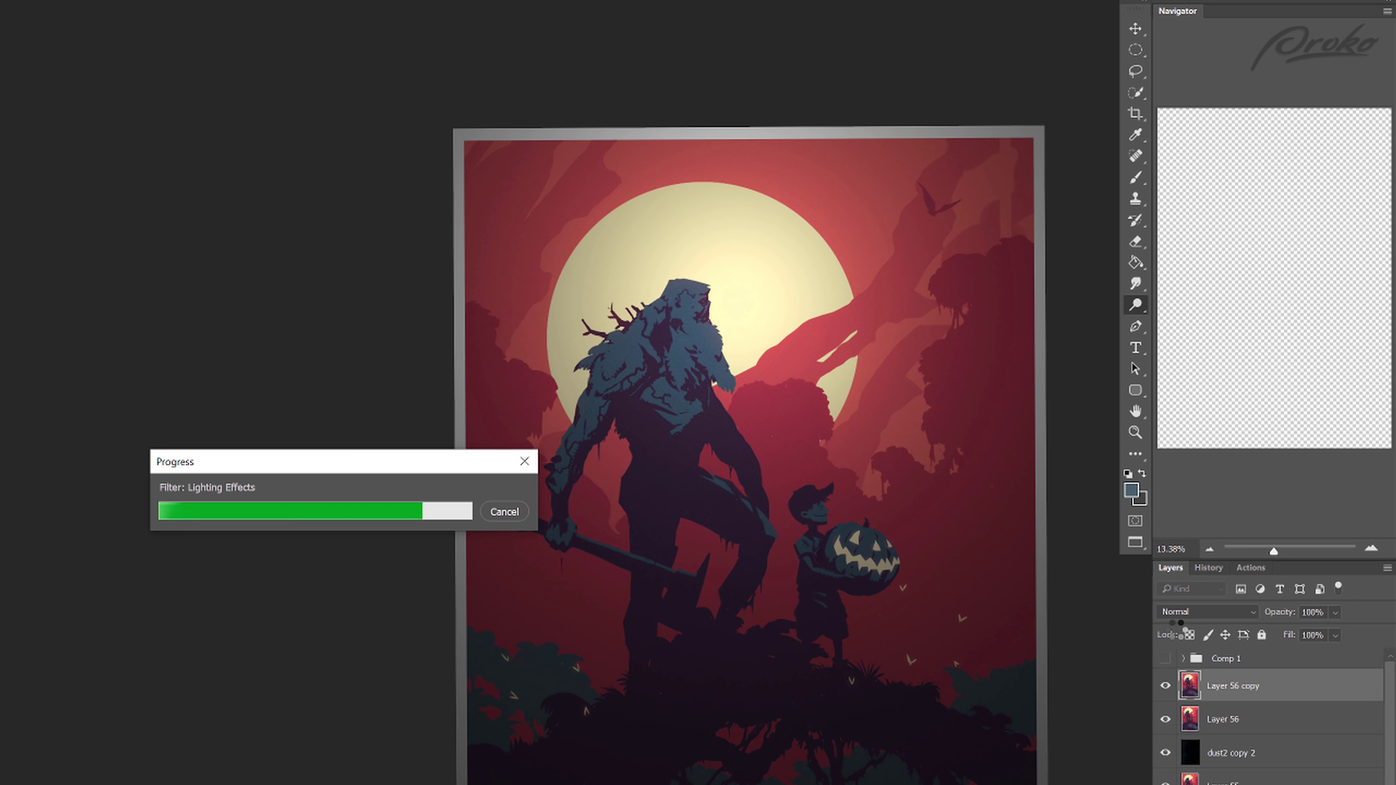
# Step: Set the blend mode of the lit layer, Layer 56 copy, to Darken and lower its opacity
pyautogui.click(1182, 611)
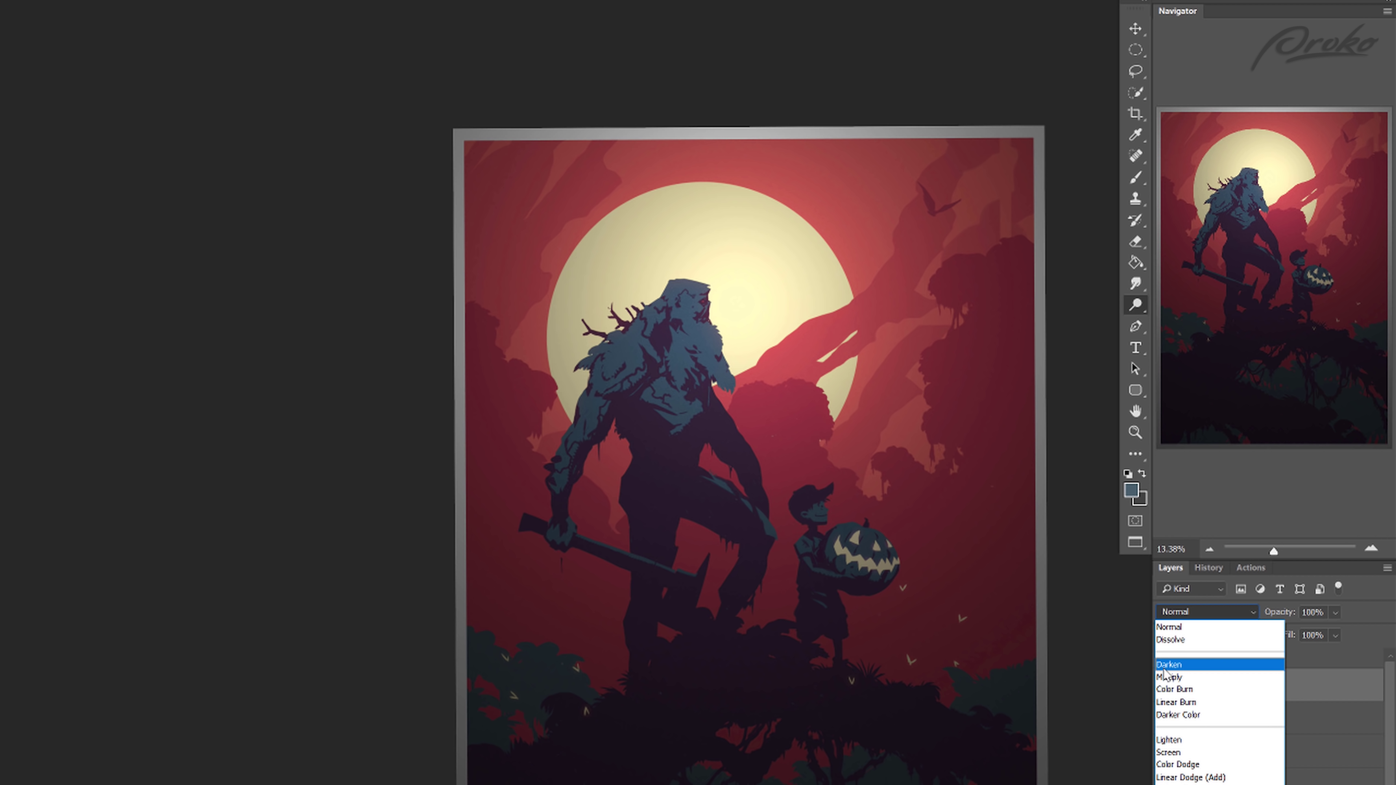
pyautogui.click(1168, 665)
pyautogui.click(1335, 613)
pyautogui.moveTo(1364, 638); pyautogui.dragTo(1305, 639)
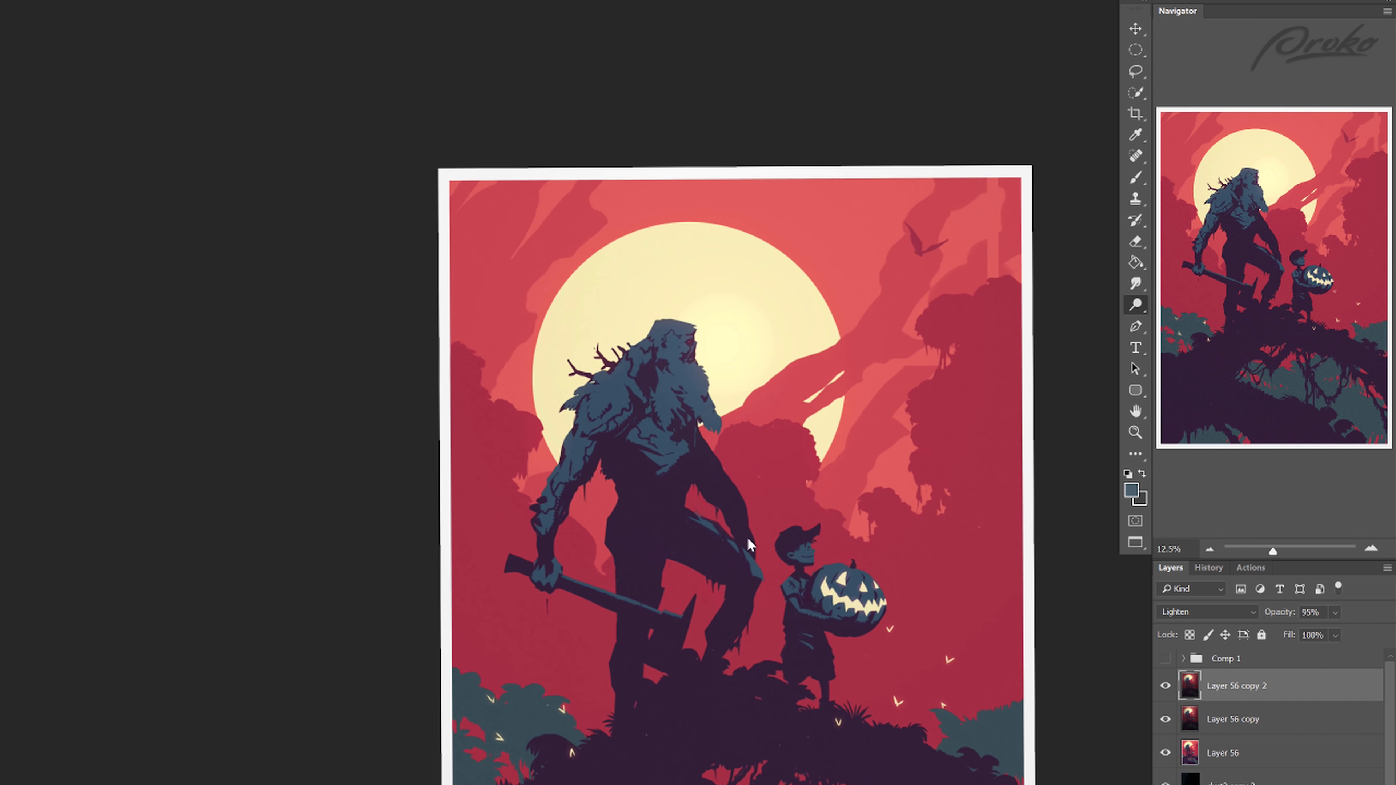
# Step: Examine the lighting around the moon and giant up close and across the whole poster
pyautogui.scroll(2, 623, 664)
pyautogui.moveTo(573, 711); pyautogui.dragTo(564, 722)
pyautogui.hotkey('ctrl', '+')
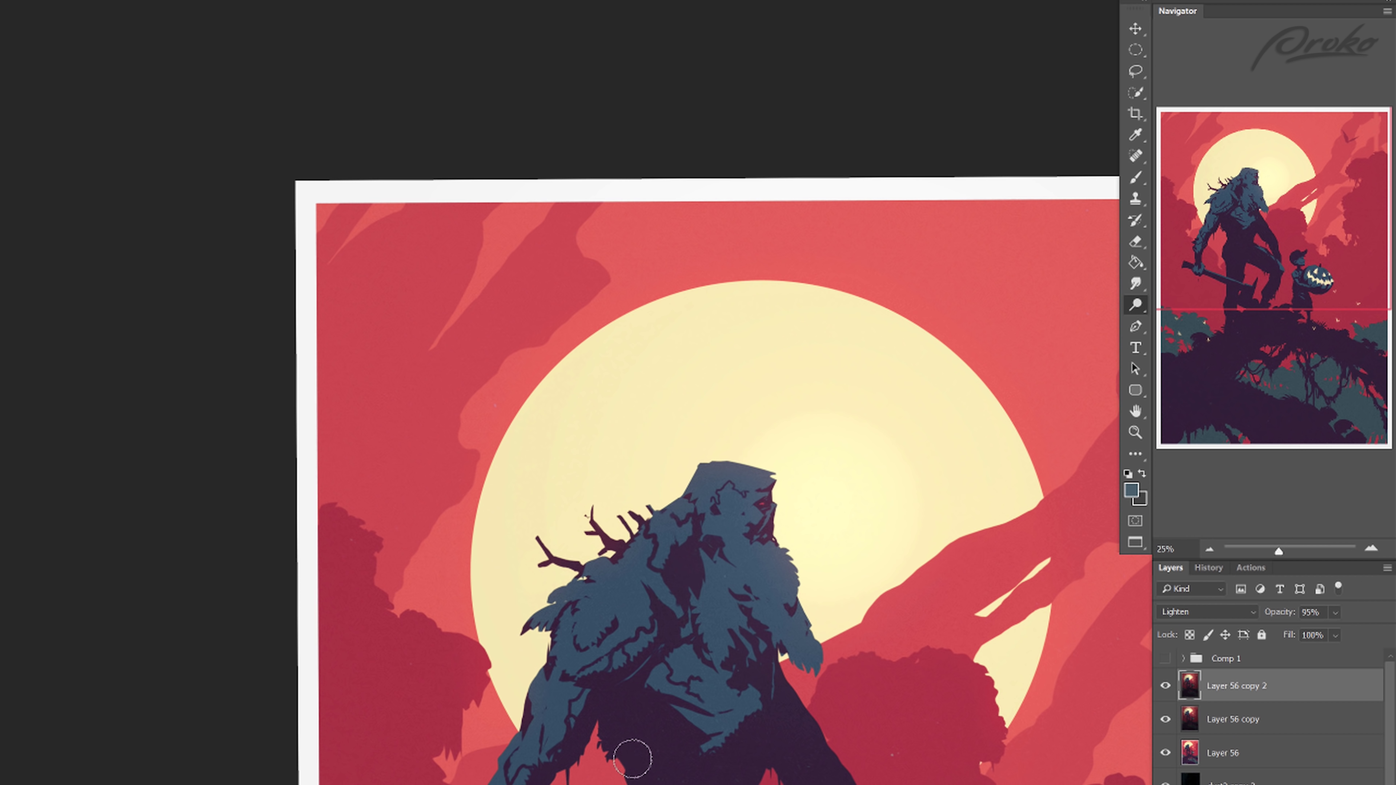
pyautogui.hotkey('ctrl', '-')
pyautogui.hotkey('ctrl', '-')
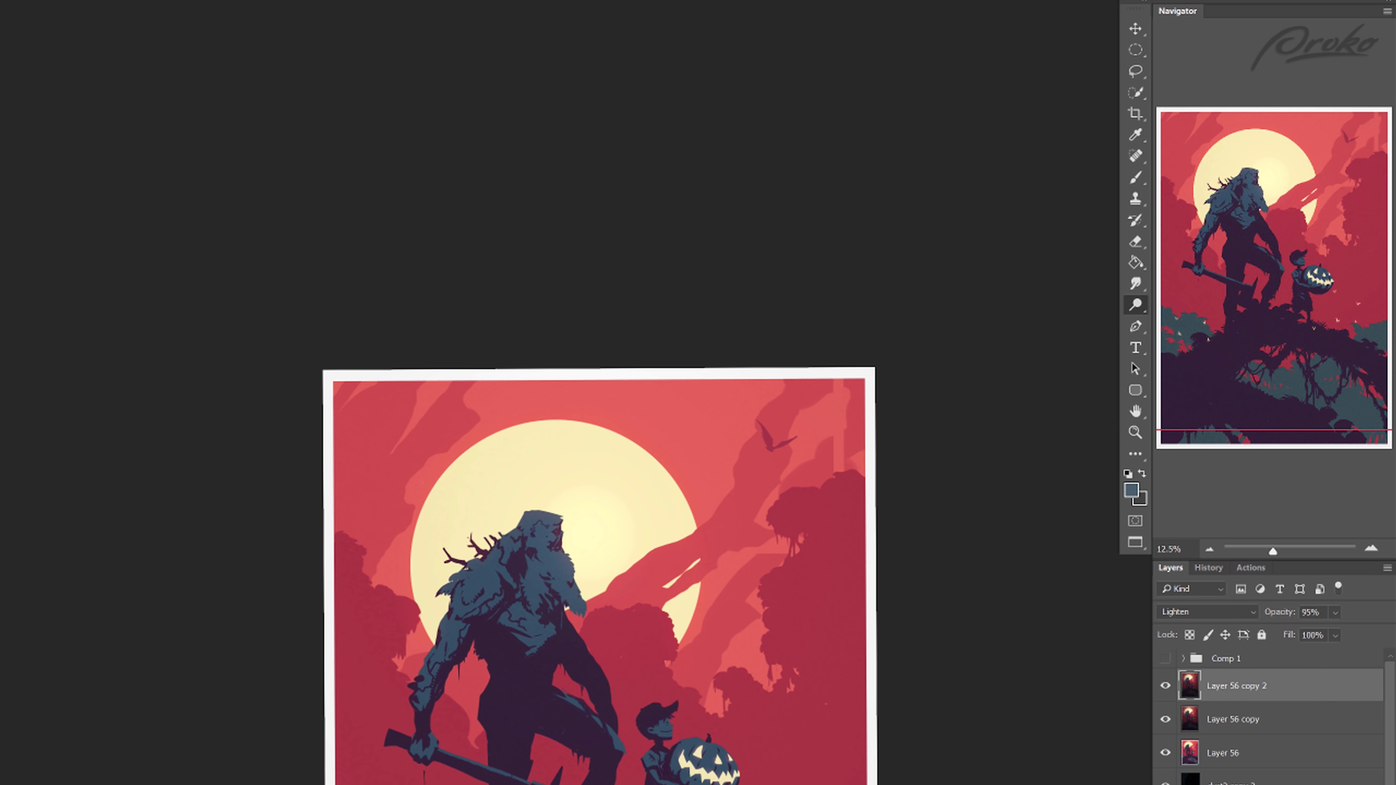
pyautogui.moveTo(543, 784); pyautogui.dragTo(698, 760)
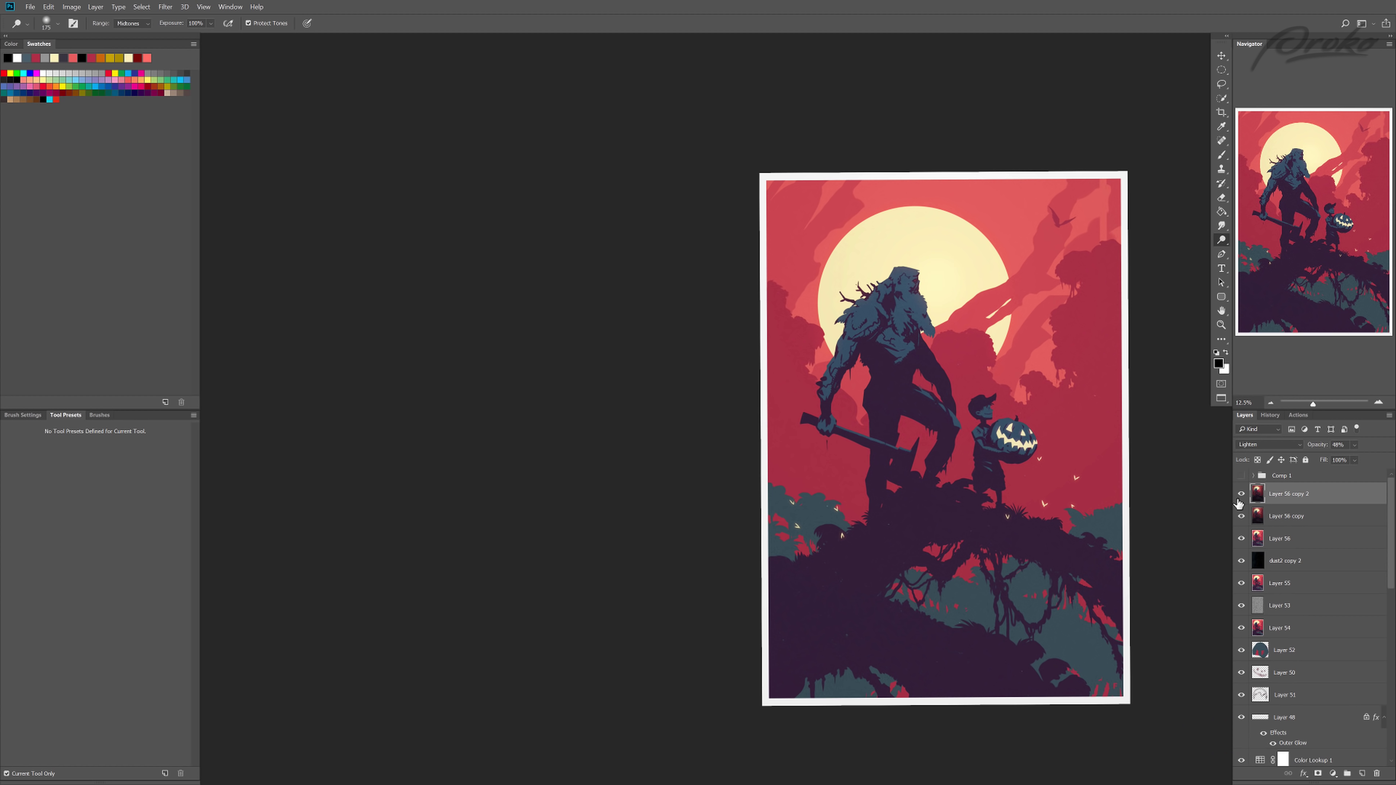
pyautogui.hotkey('ctrl', '-')
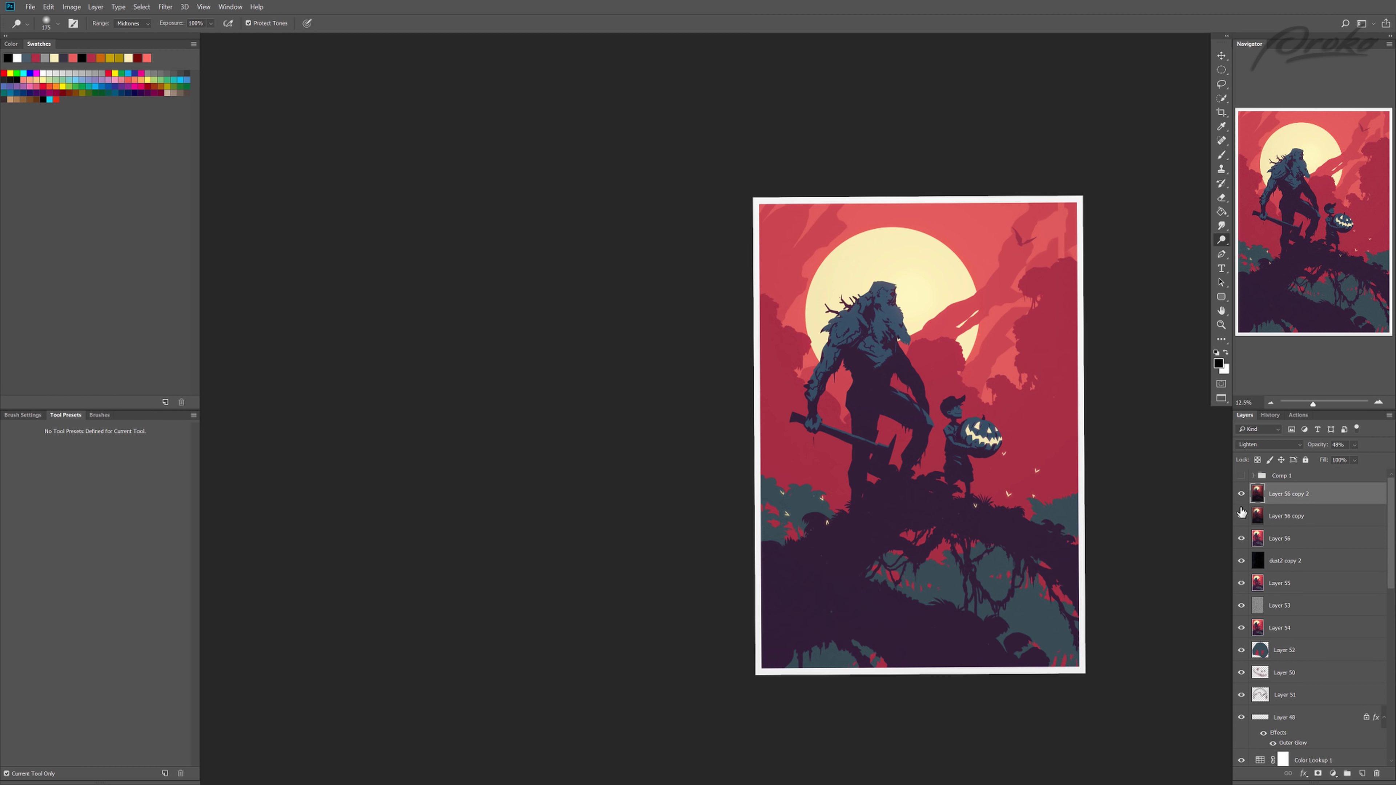
pyautogui.hotkey('ctrl', '+')
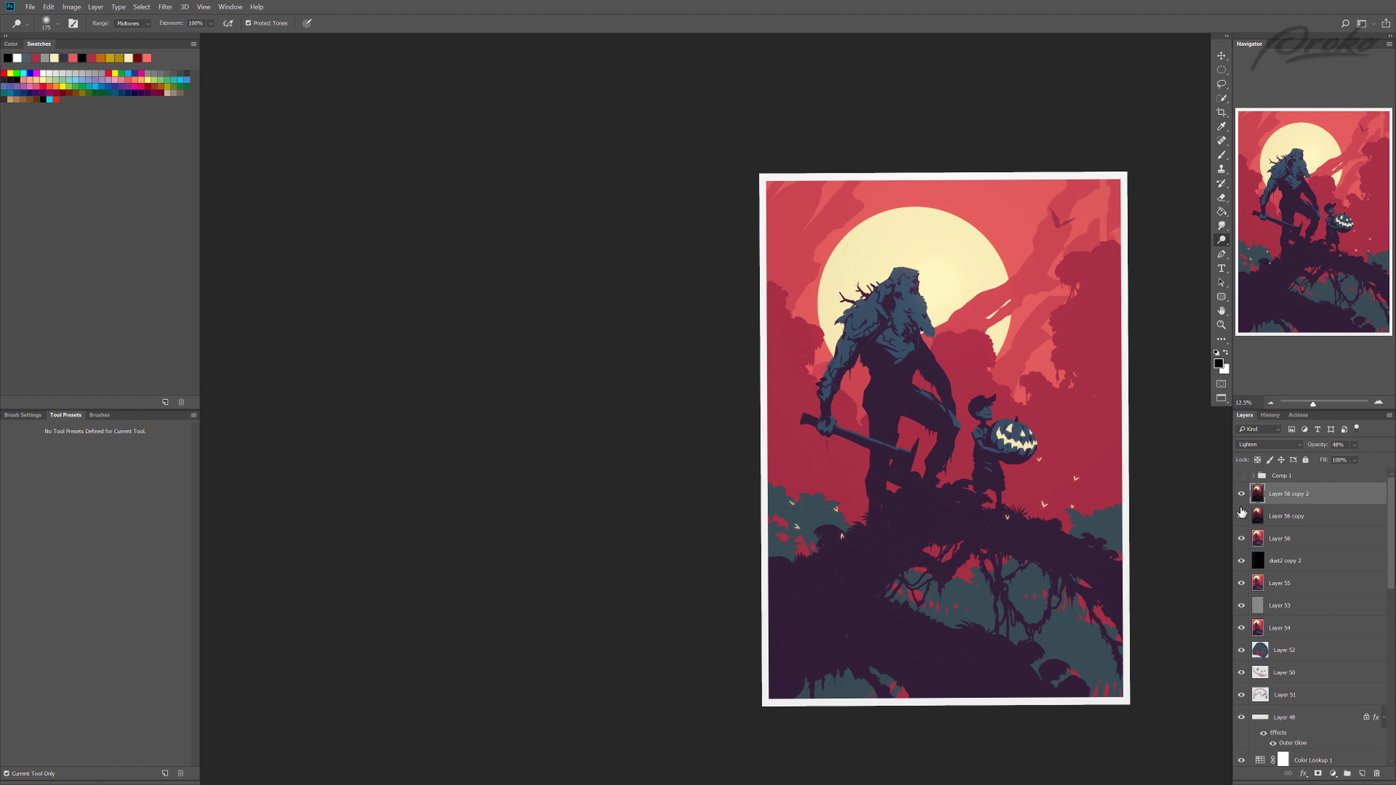
# Step: Stamp the visible artwork into a new merged layer below Comp 1 and apply a custom Lens Correction to it
pyautogui.hotkey('ctrl', 'shift', 'alt', 'e')
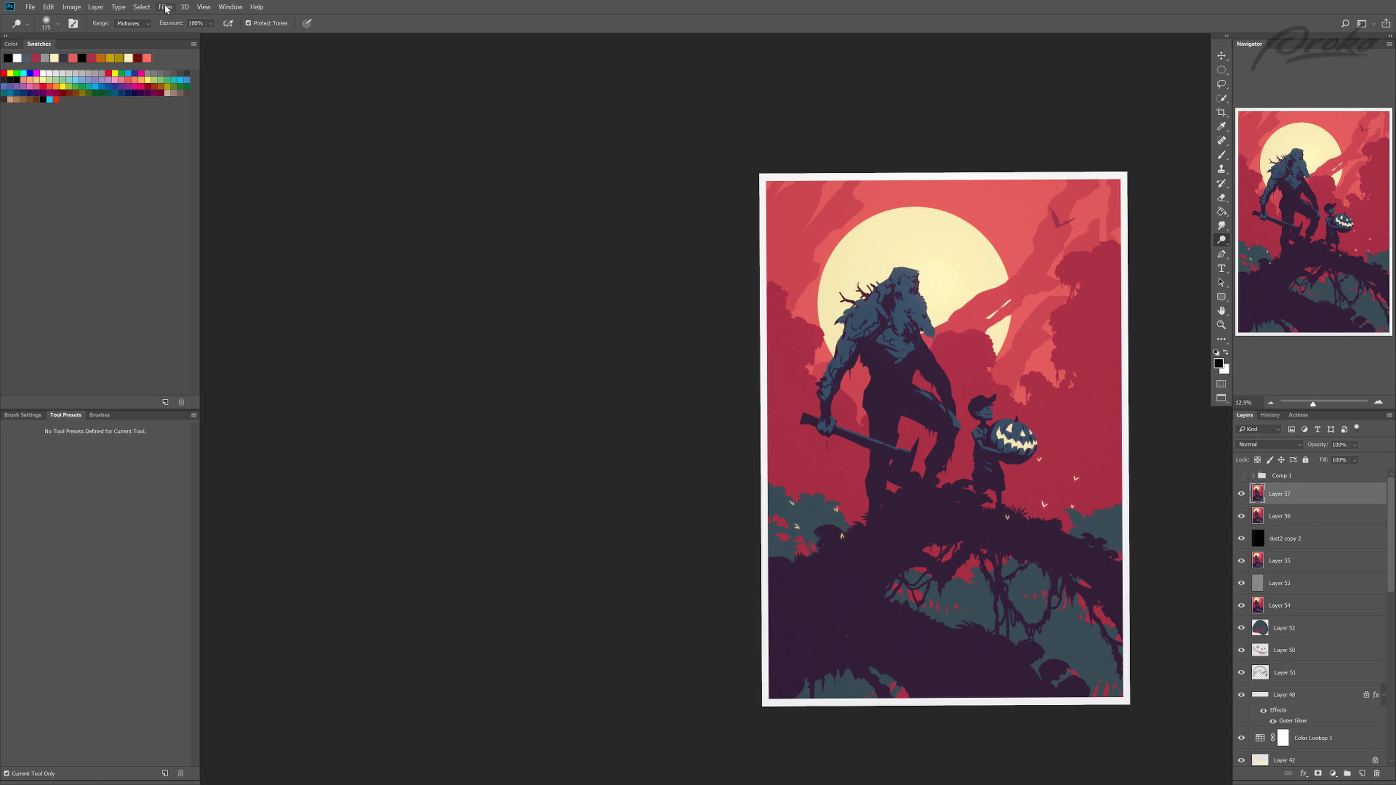
pyautogui.click(165, 6)
pyautogui.click(193, 82)
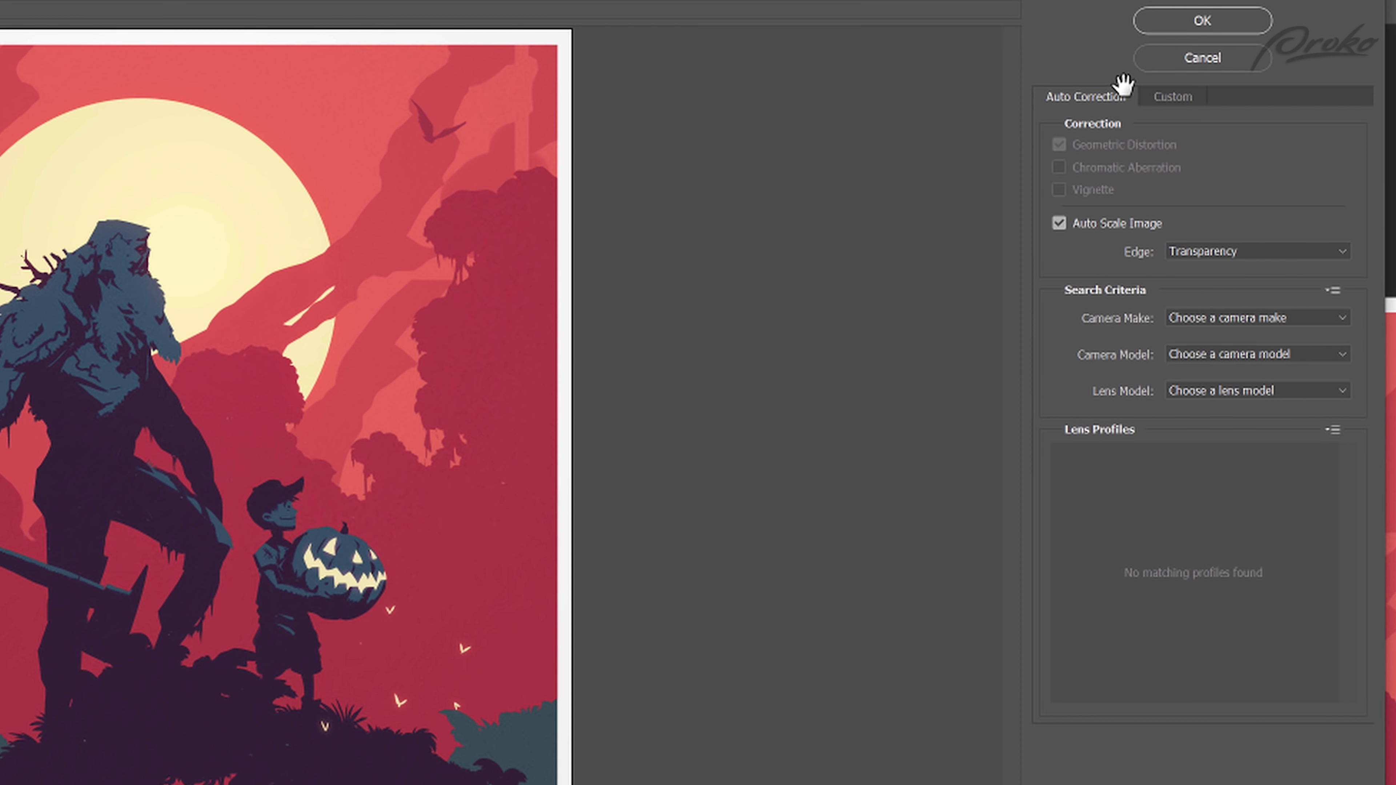
pyautogui.click(1095, 83)
pyautogui.click(1167, 267)
pyautogui.click(1090, 25)
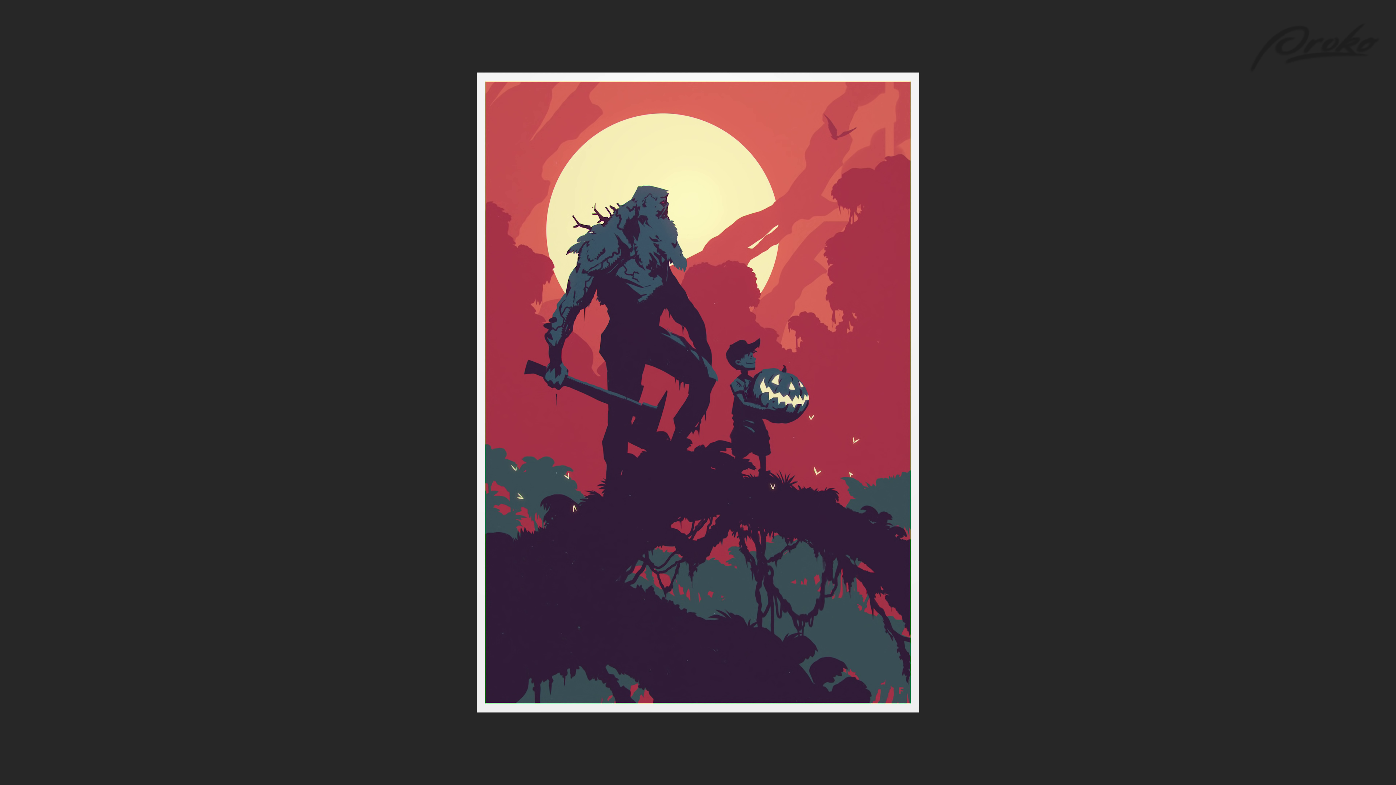